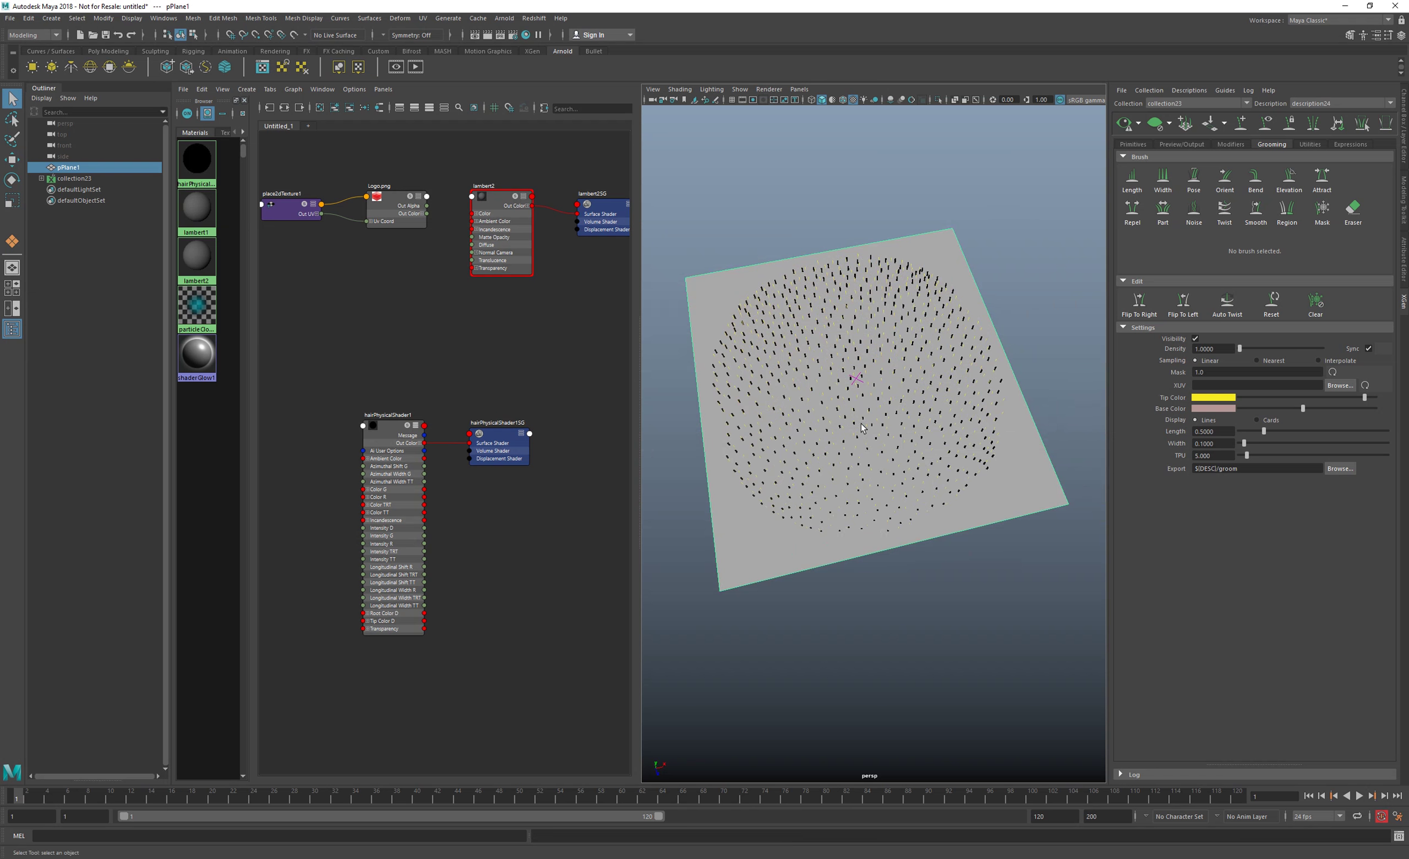
- Set the groom's sampling to Interpolate, its density to about 84 and its length to about 1.02
mouse_move(862, 427)
alt+mouse_down()
mouse_move(871, 388)
mouse_move(879, 428)
alt+mouse_up()
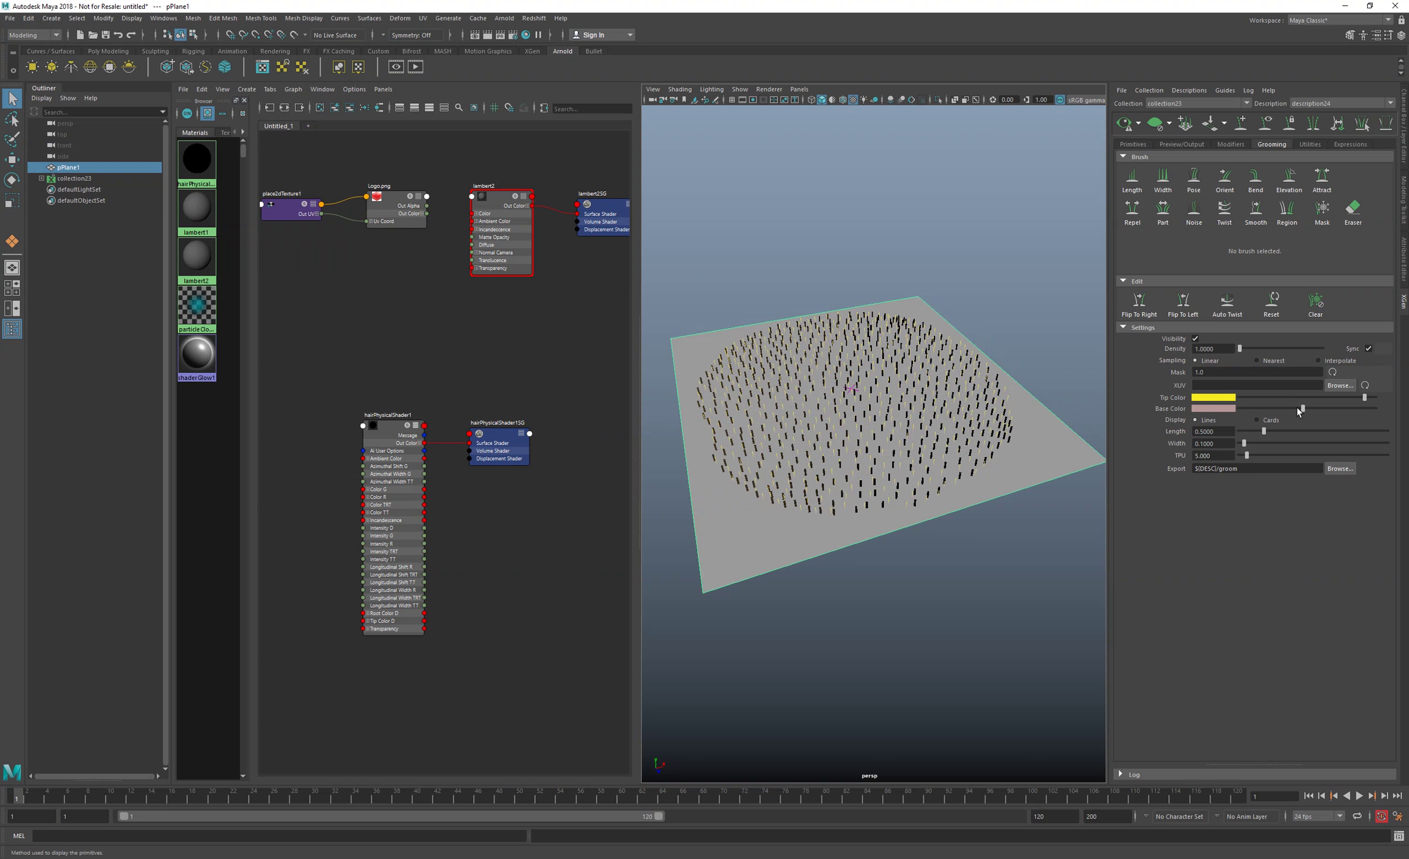
click(1318, 360)
drag(1248, 348, 1254, 348)
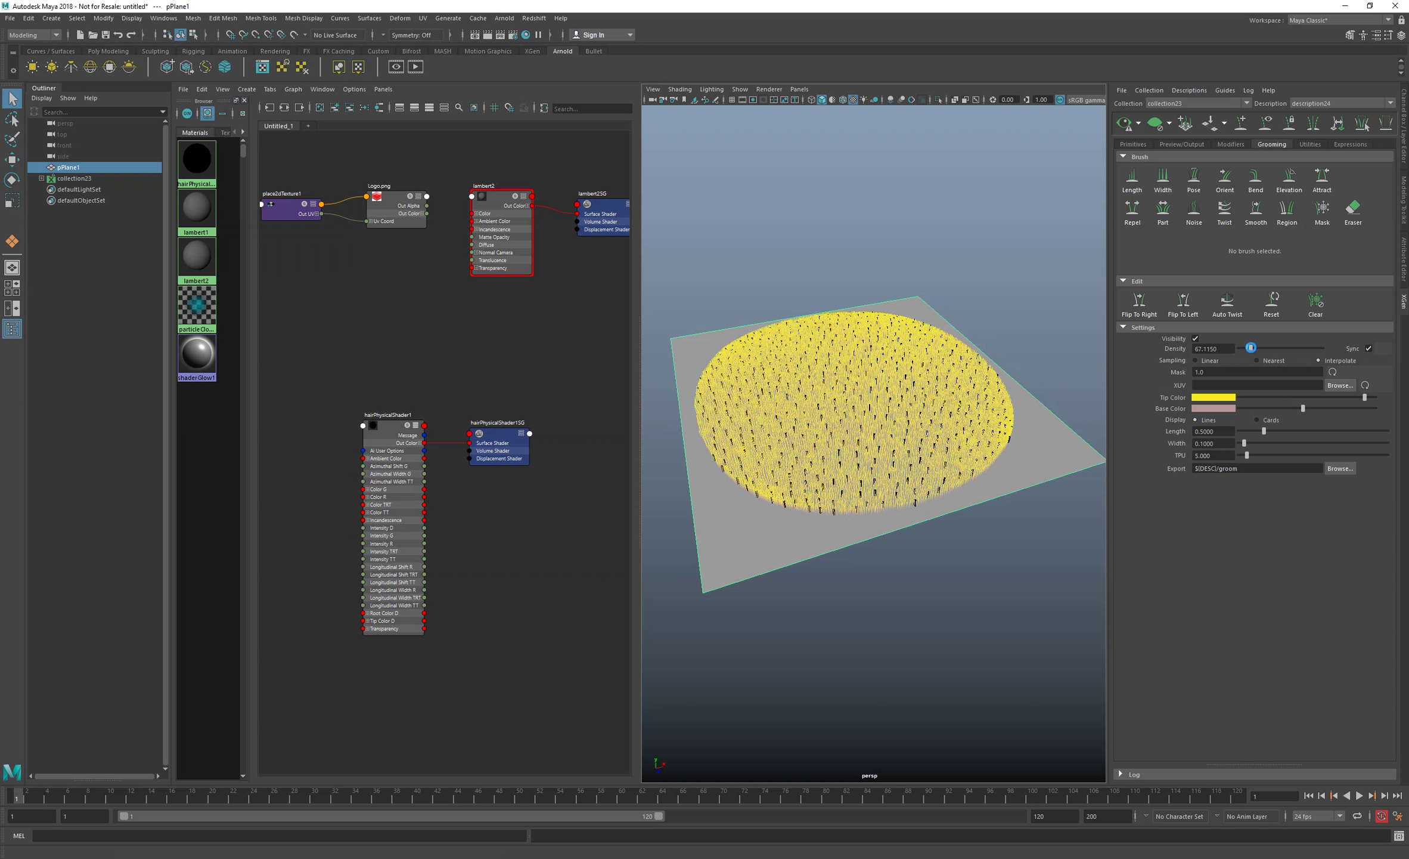
drag(1276, 429, 1290, 430)
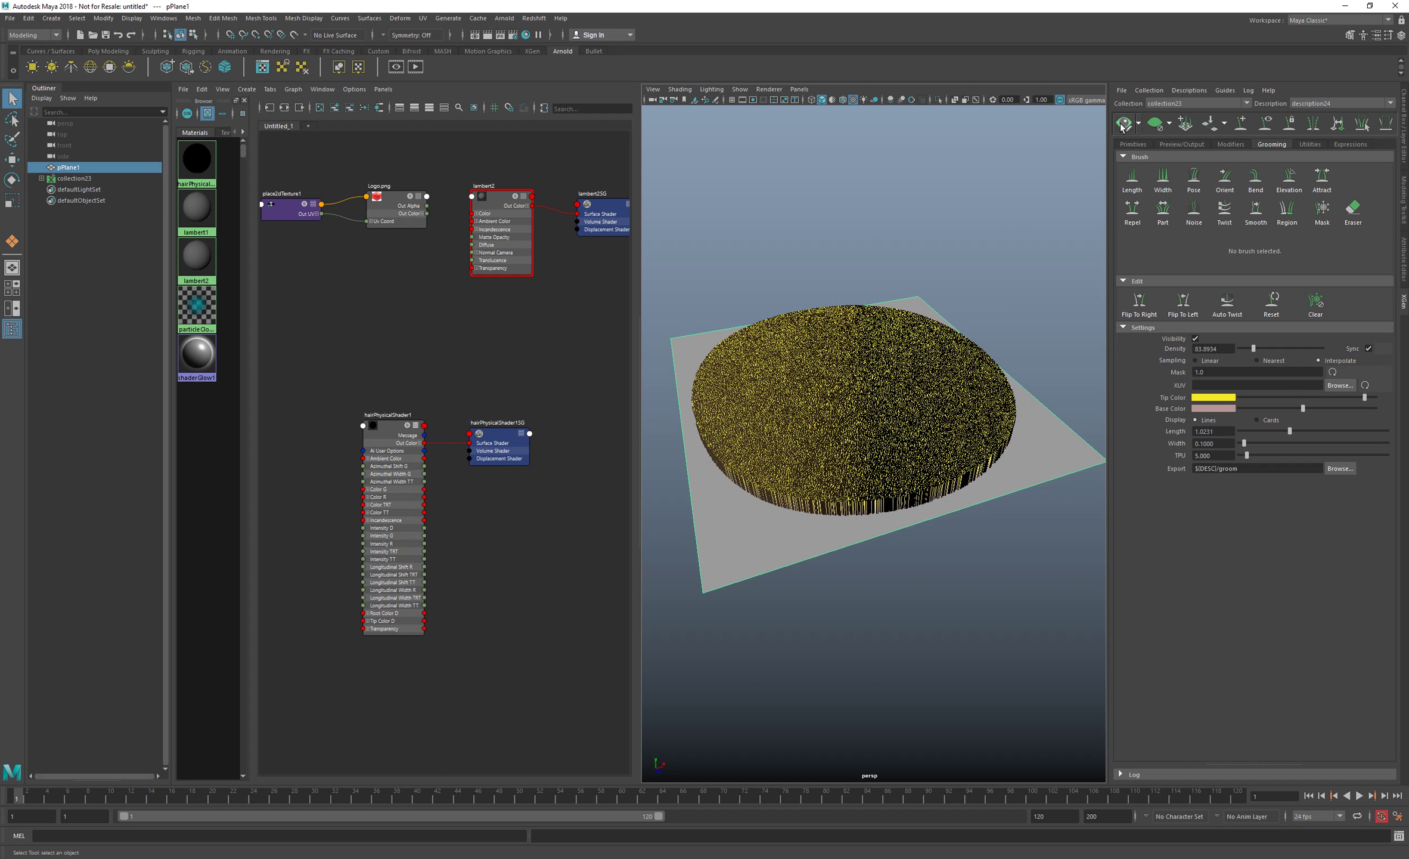
- Add a Redshift dome light to the scene
alt+middle_drag(864, 399, 889, 387)
scroll(890, 388, up, 2)
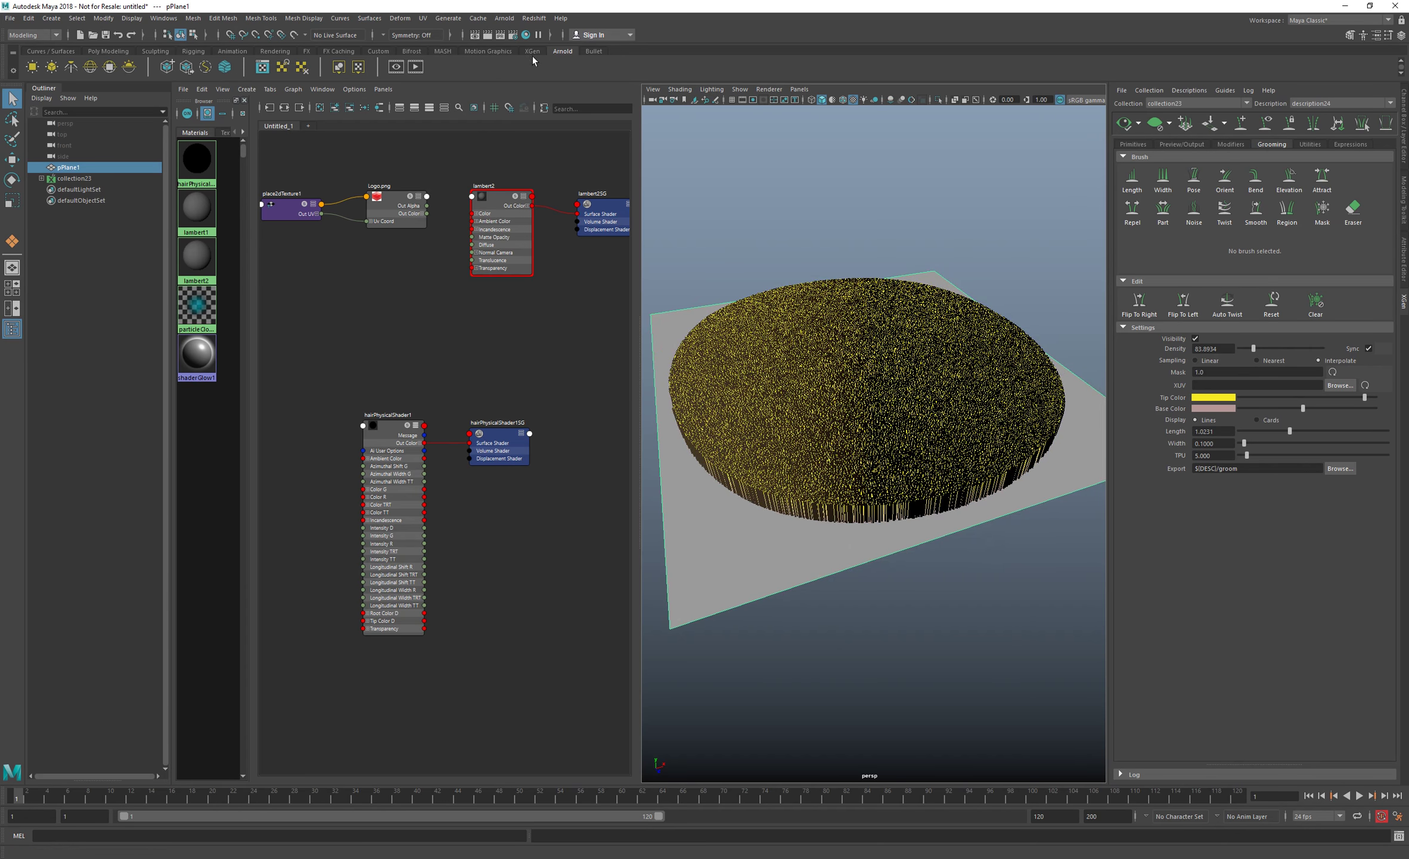
click(533, 18)
mouse_move(572, 96)
click(683, 136)
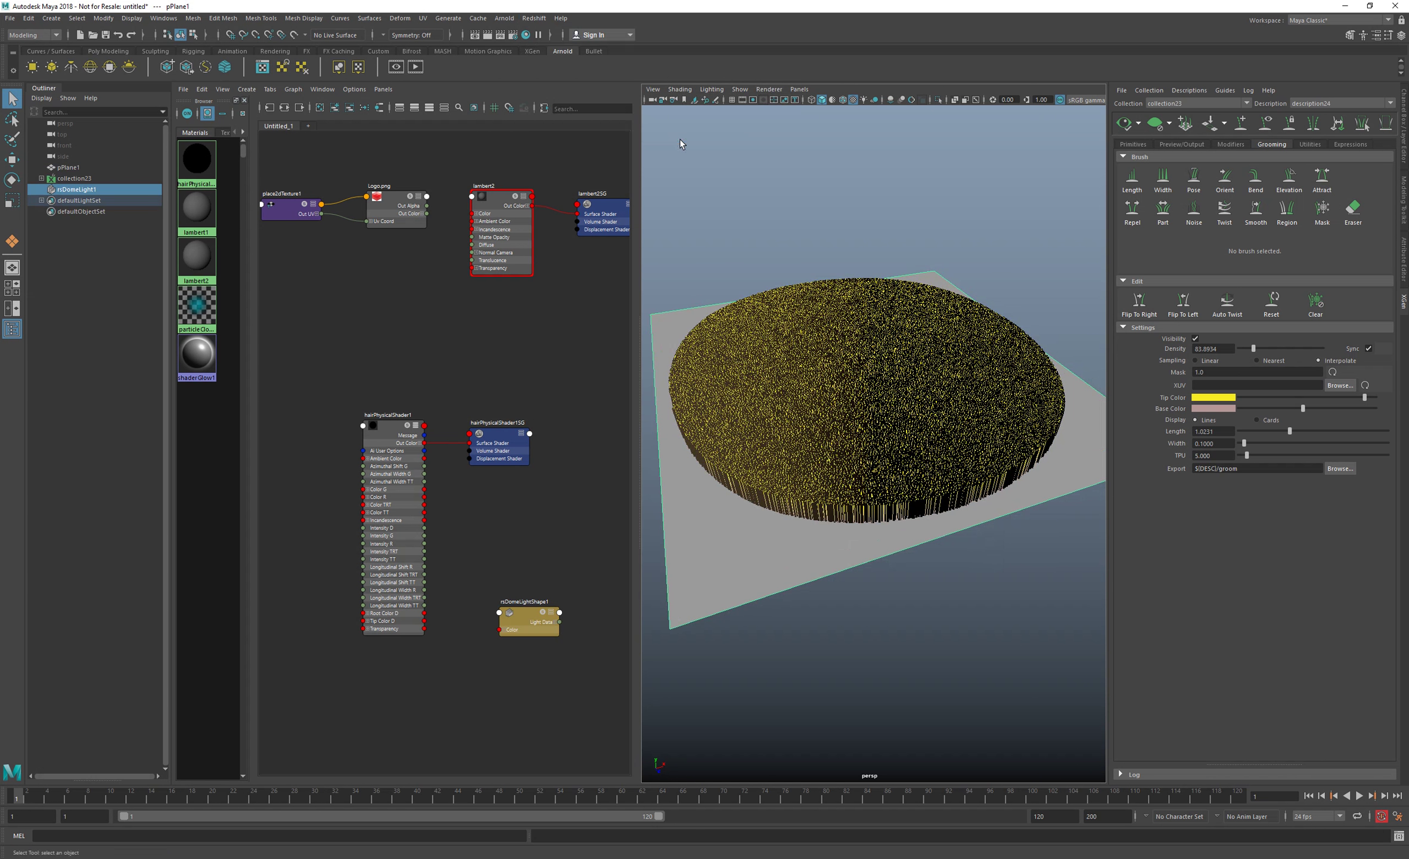
- Run an interactive Redshift render of the groomed plane from the perspective camera, and close the render view
click(533, 18)
click(563, 38)
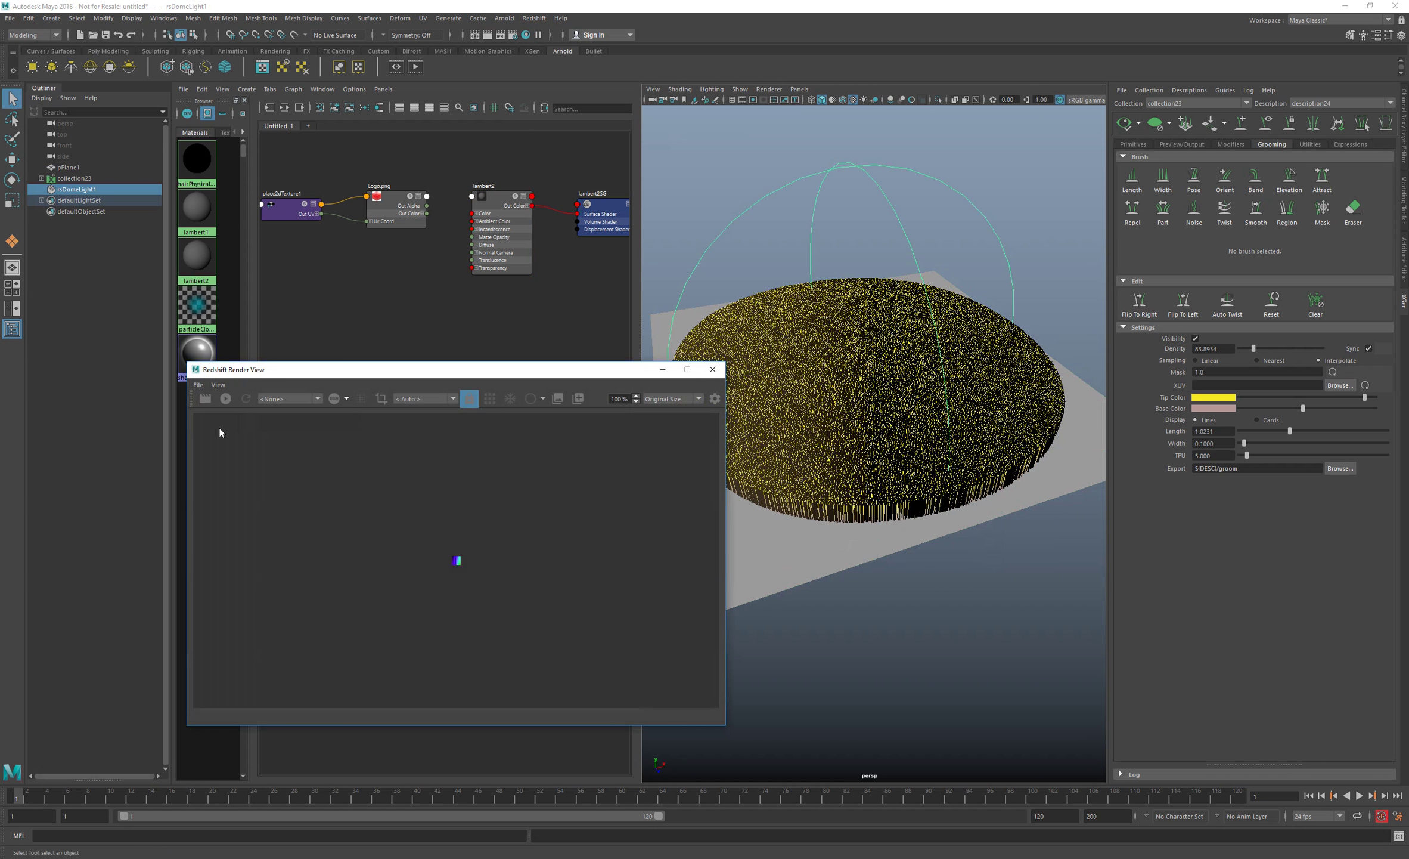
click(225, 398)
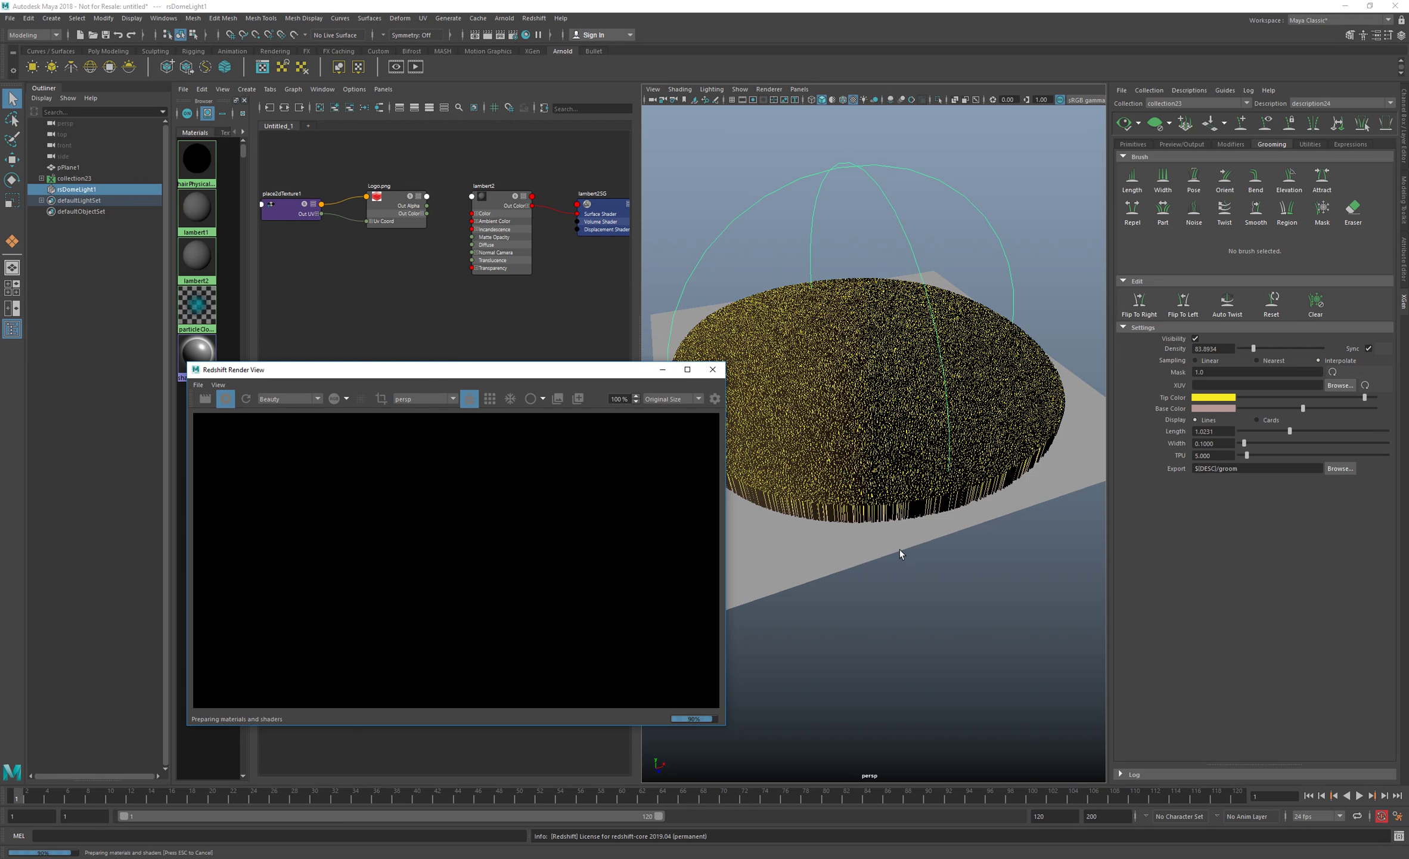
alt+right_drag(848, 445, 800, 468)
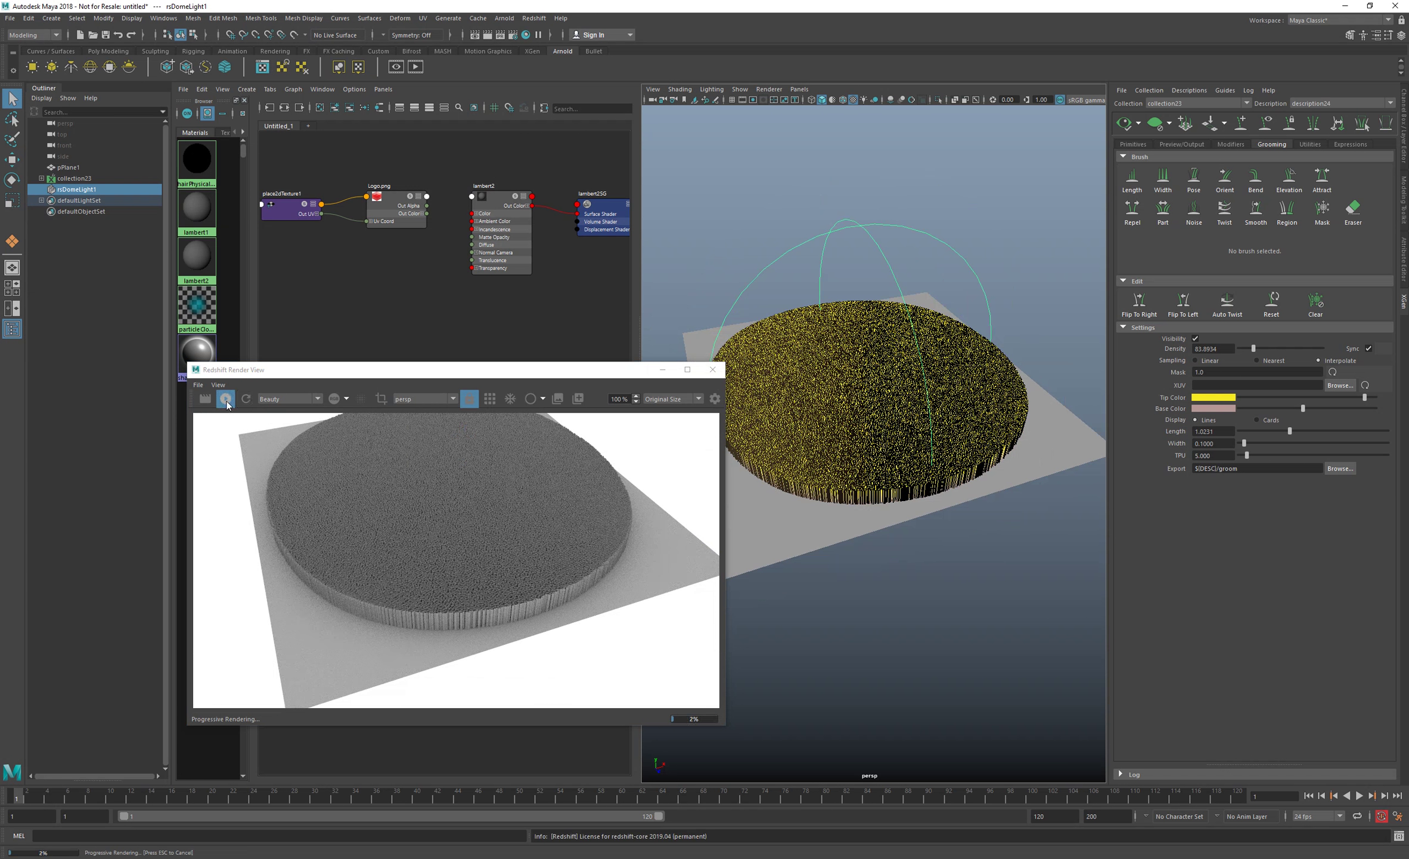
click(714, 371)
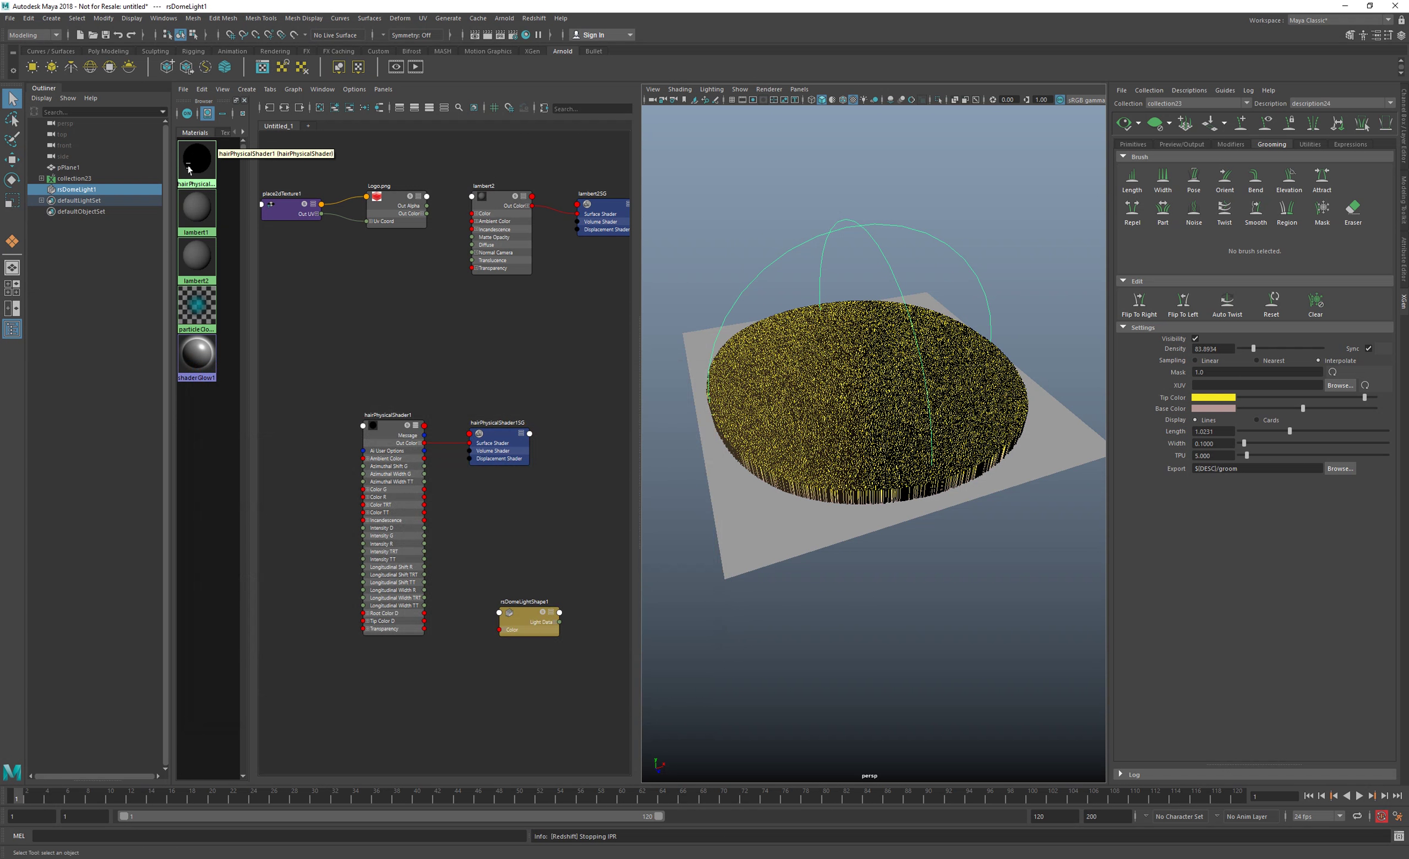
- Assign a new Redshift Material to the description24 groom in collection23
click(197, 160)
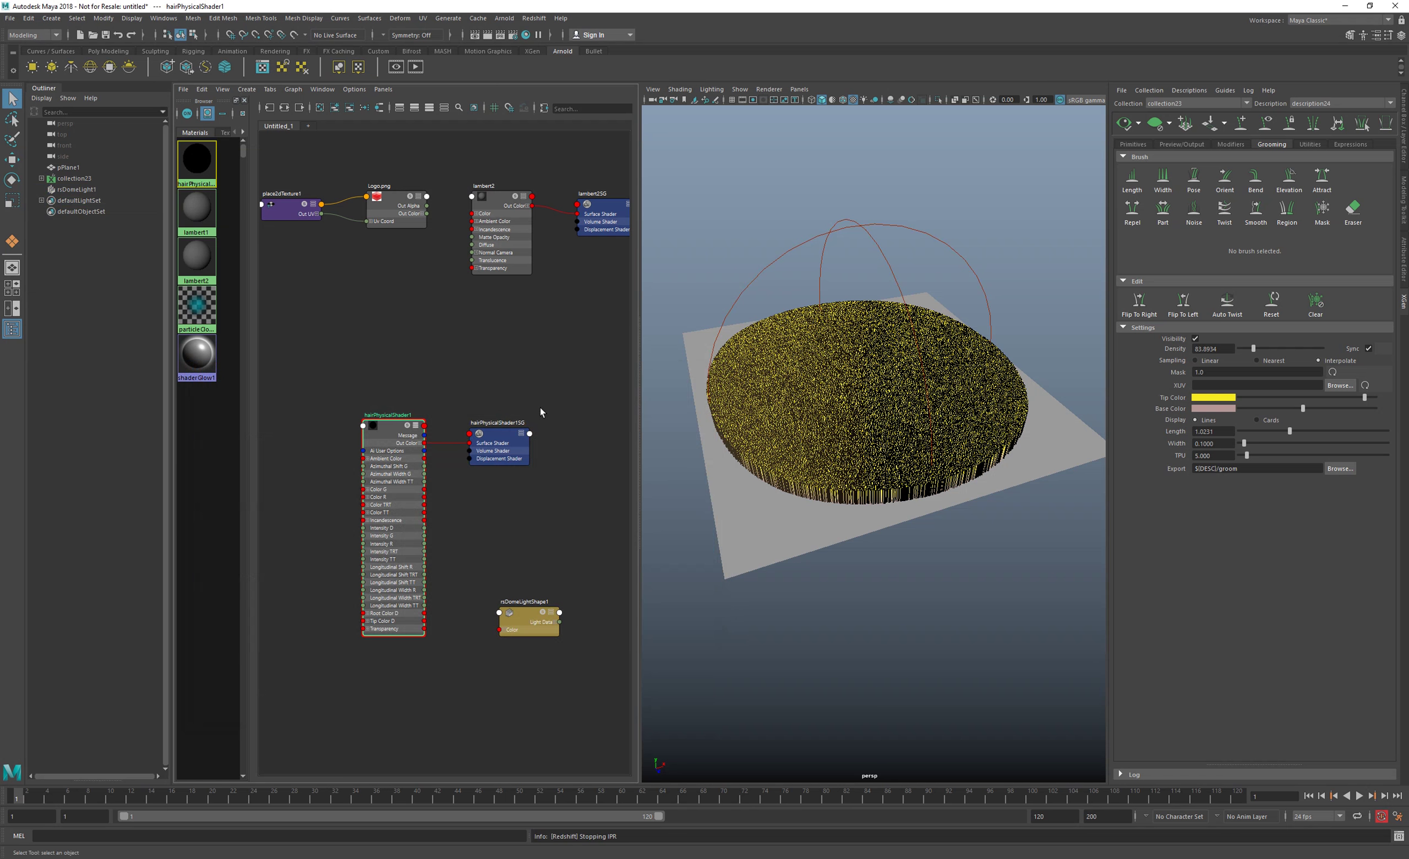
click(41, 178)
click(83, 189)
right_click(795, 236)
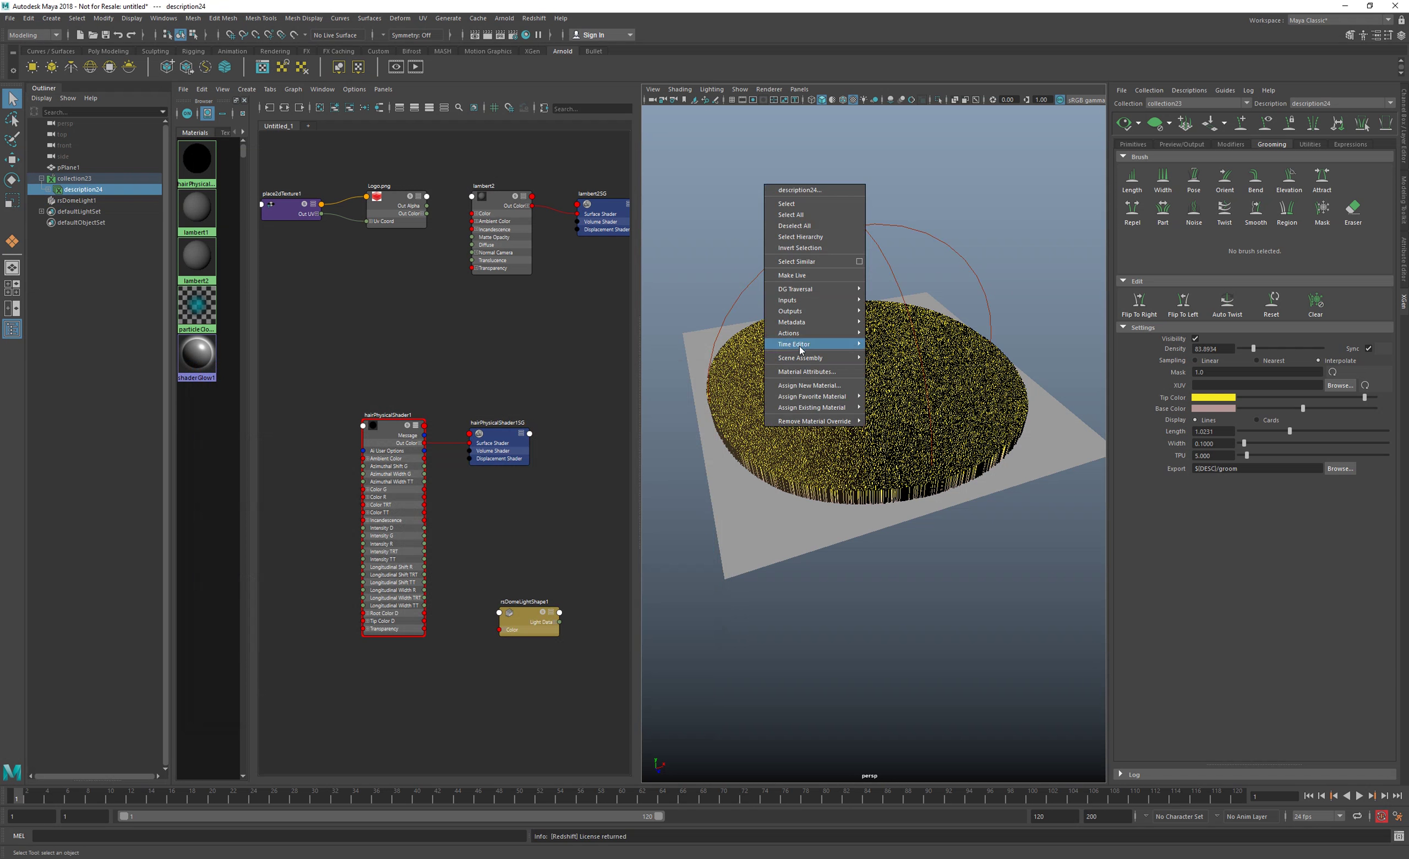
click(808, 386)
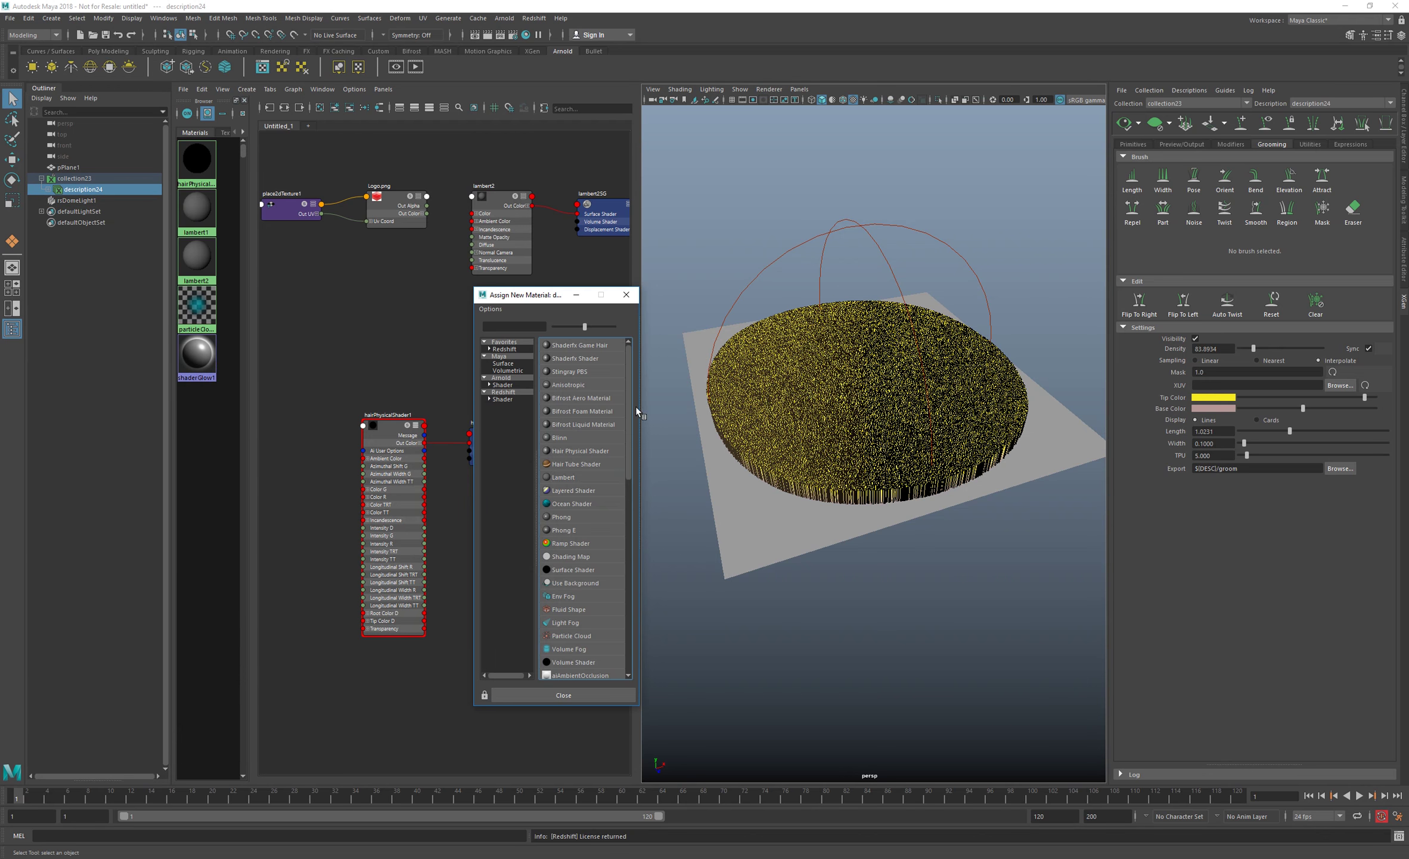
click(521, 398)
click(570, 398)
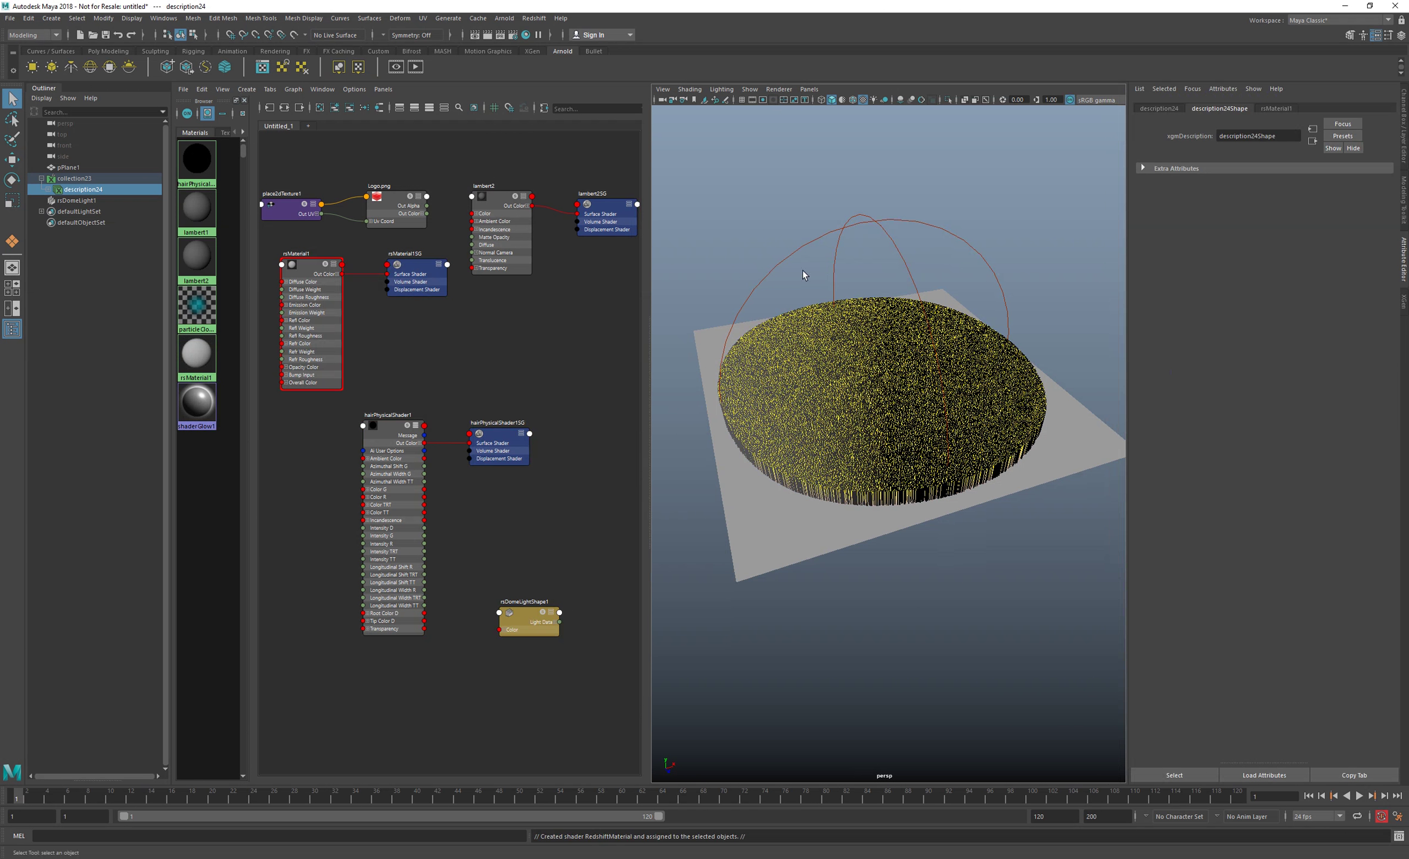
- Assign a new Redshift Hair material to the description24 groom
right_click(794, 201)
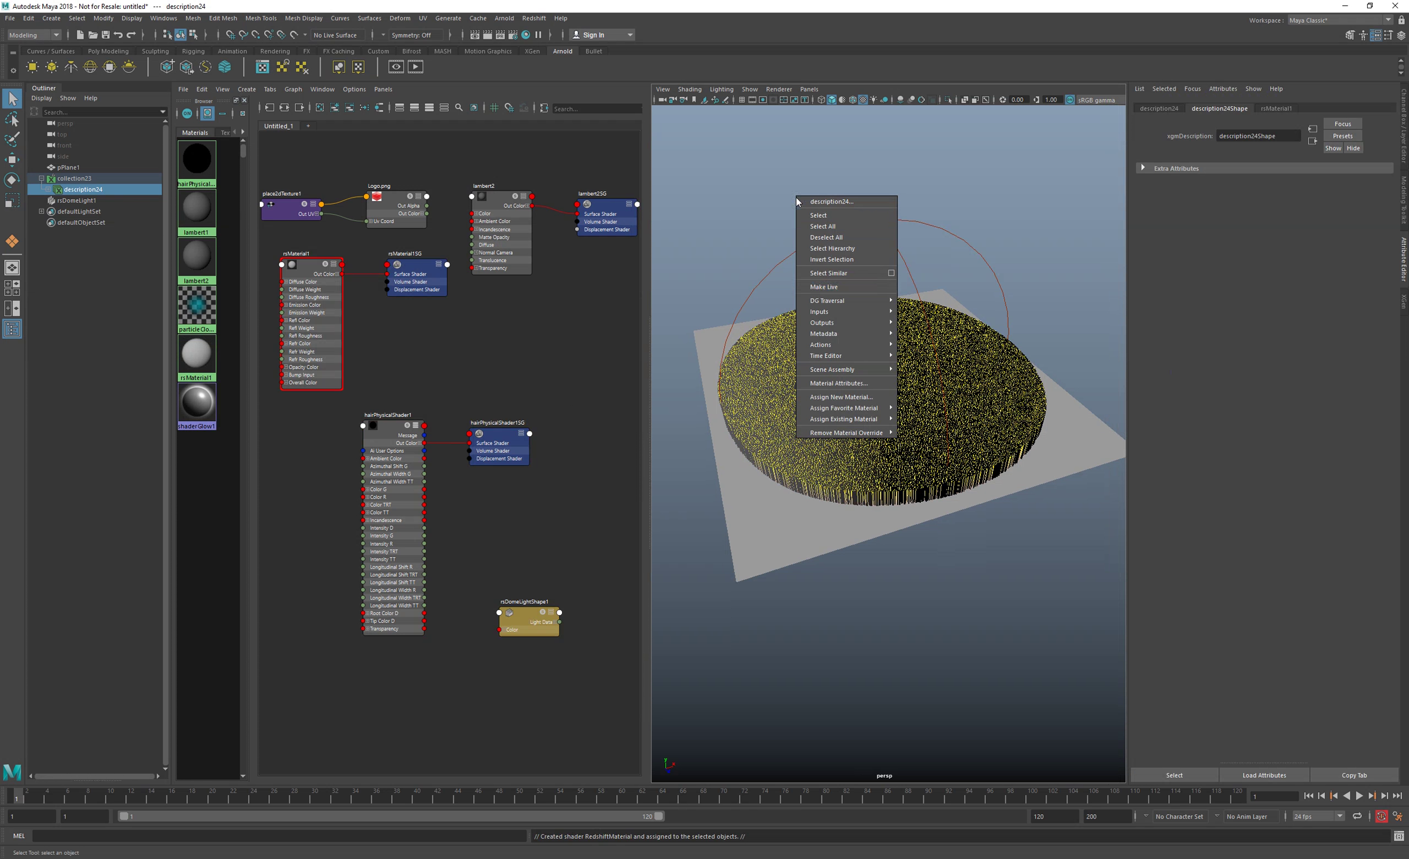
click(836, 399)
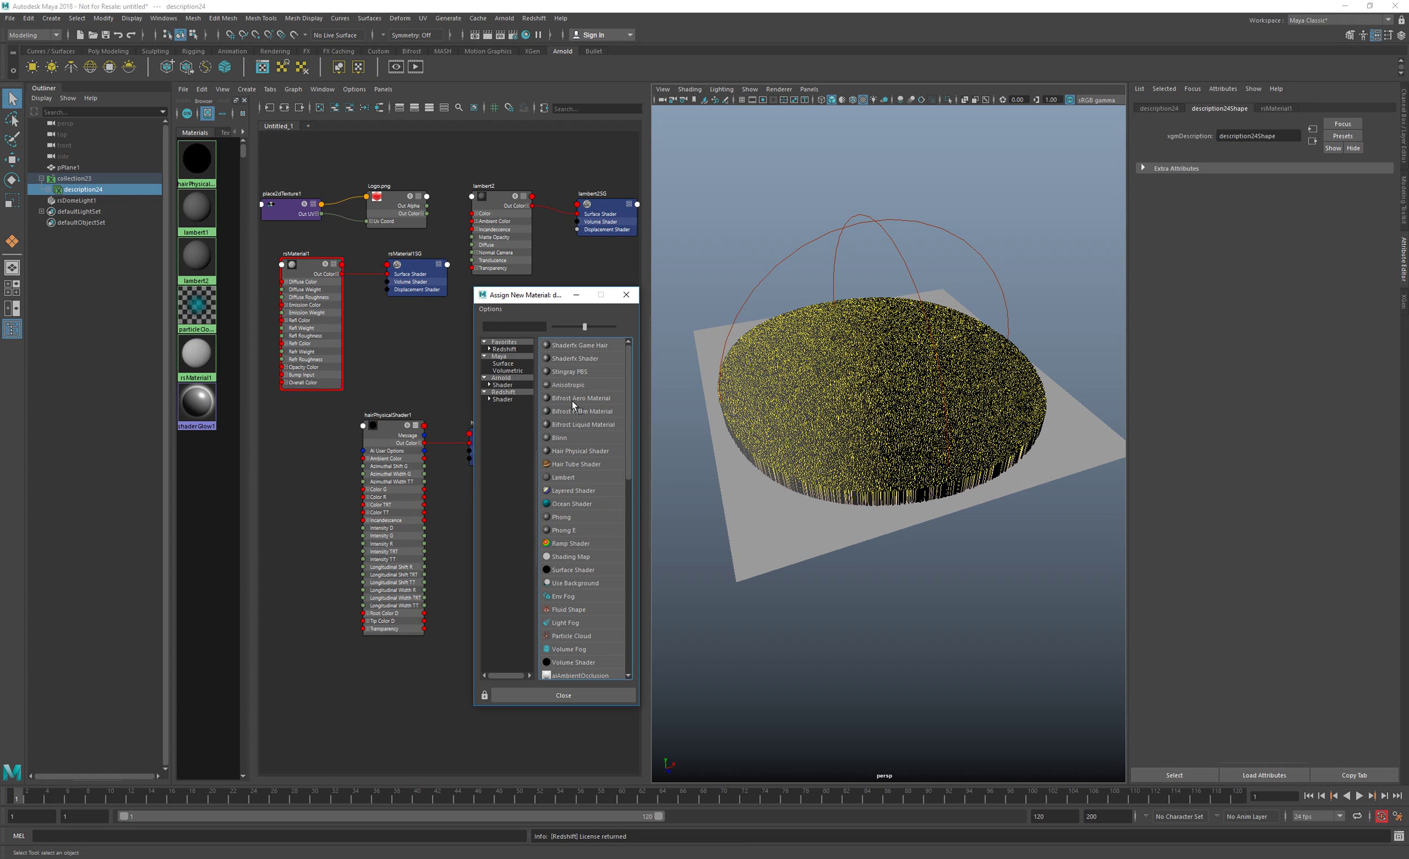
click(520, 399)
click(586, 373)
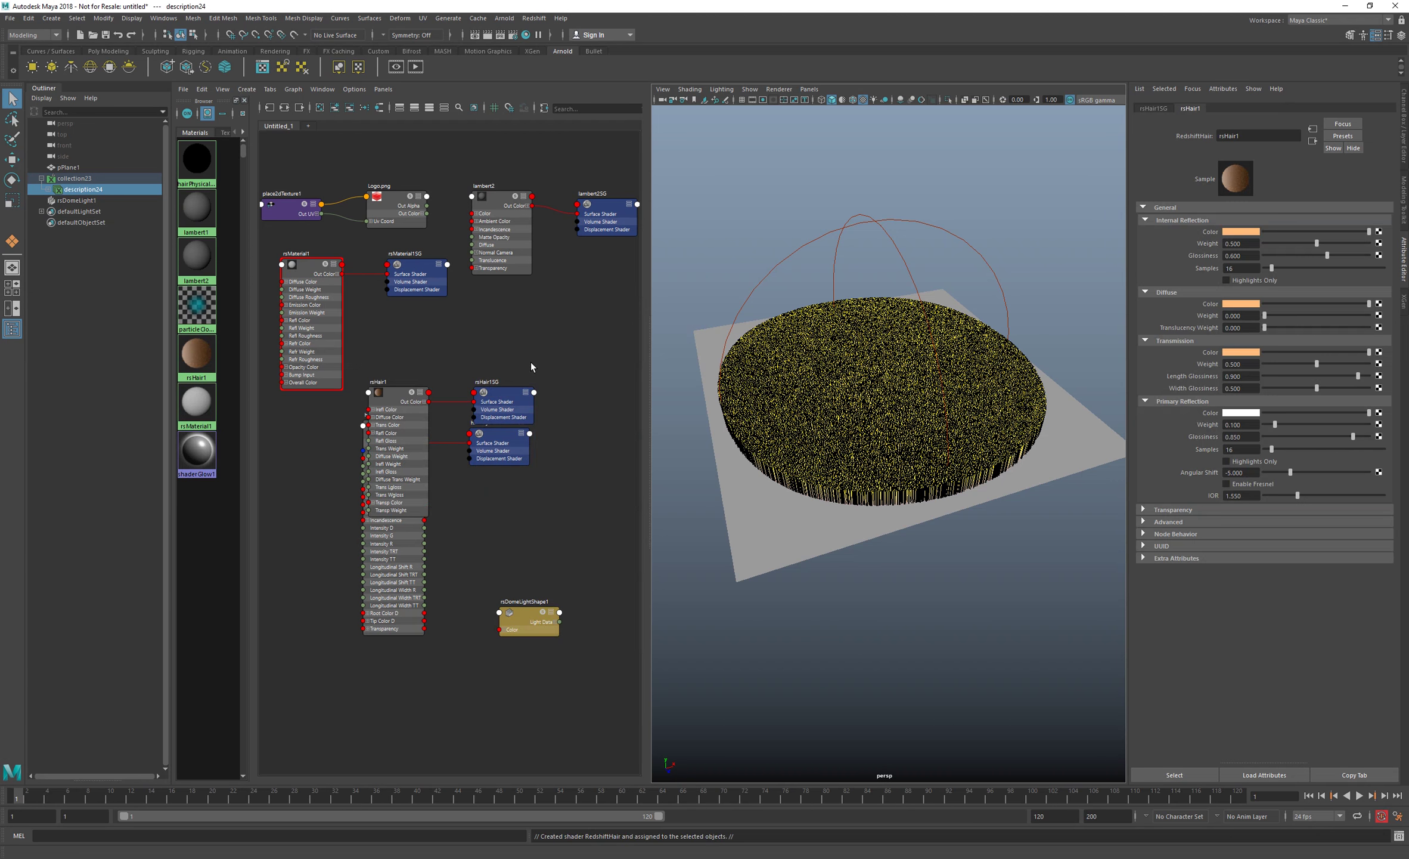
- Delete the unused hairPhysicalShader1 and rsMaterial1 nodes together with their shading groups from the node graph
drag(393, 556, 338, 651)
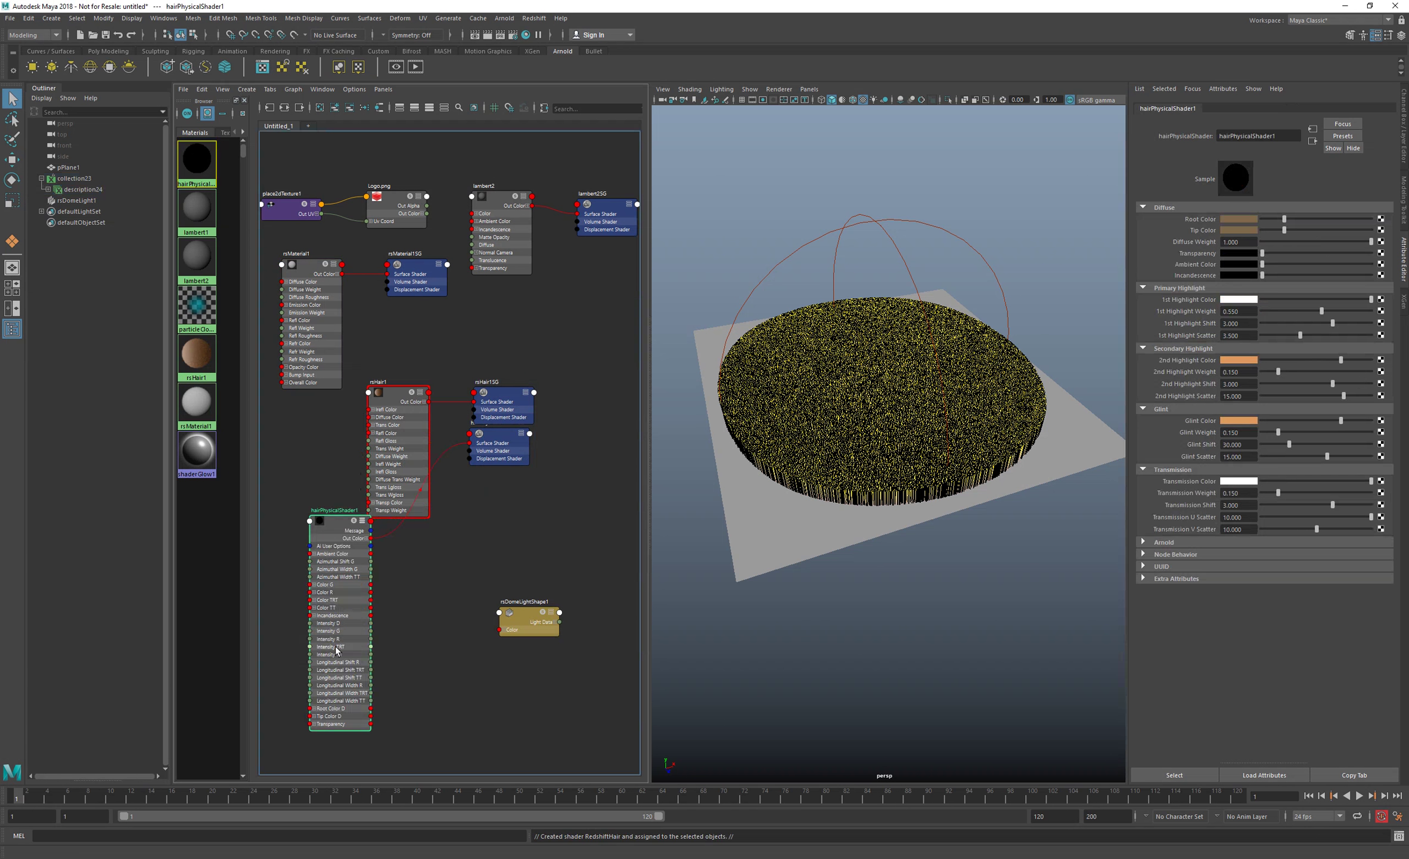
drag(339, 549, 344, 596)
key(Delete)
drag(488, 444, 494, 491)
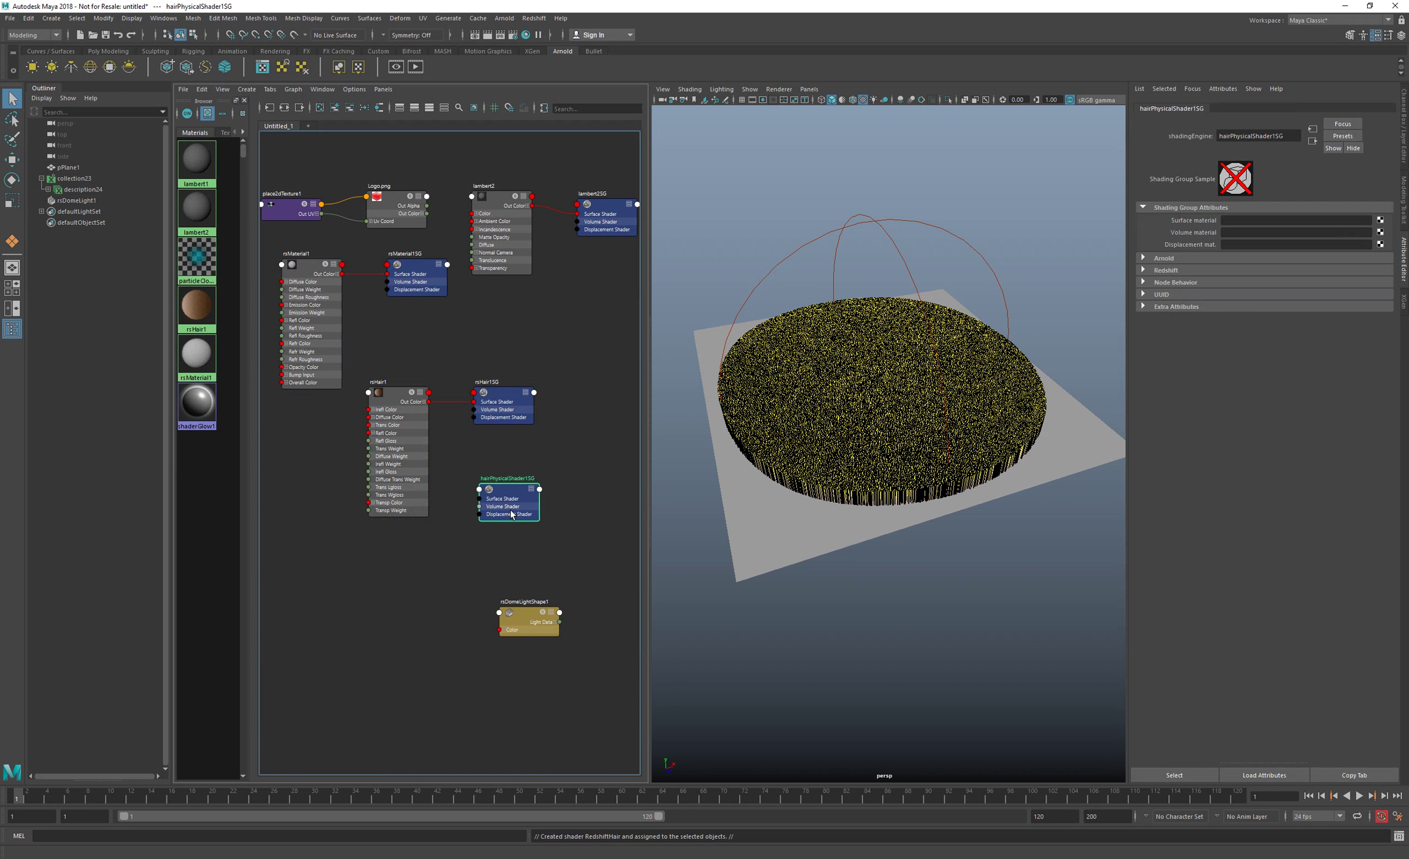
key(Delete)
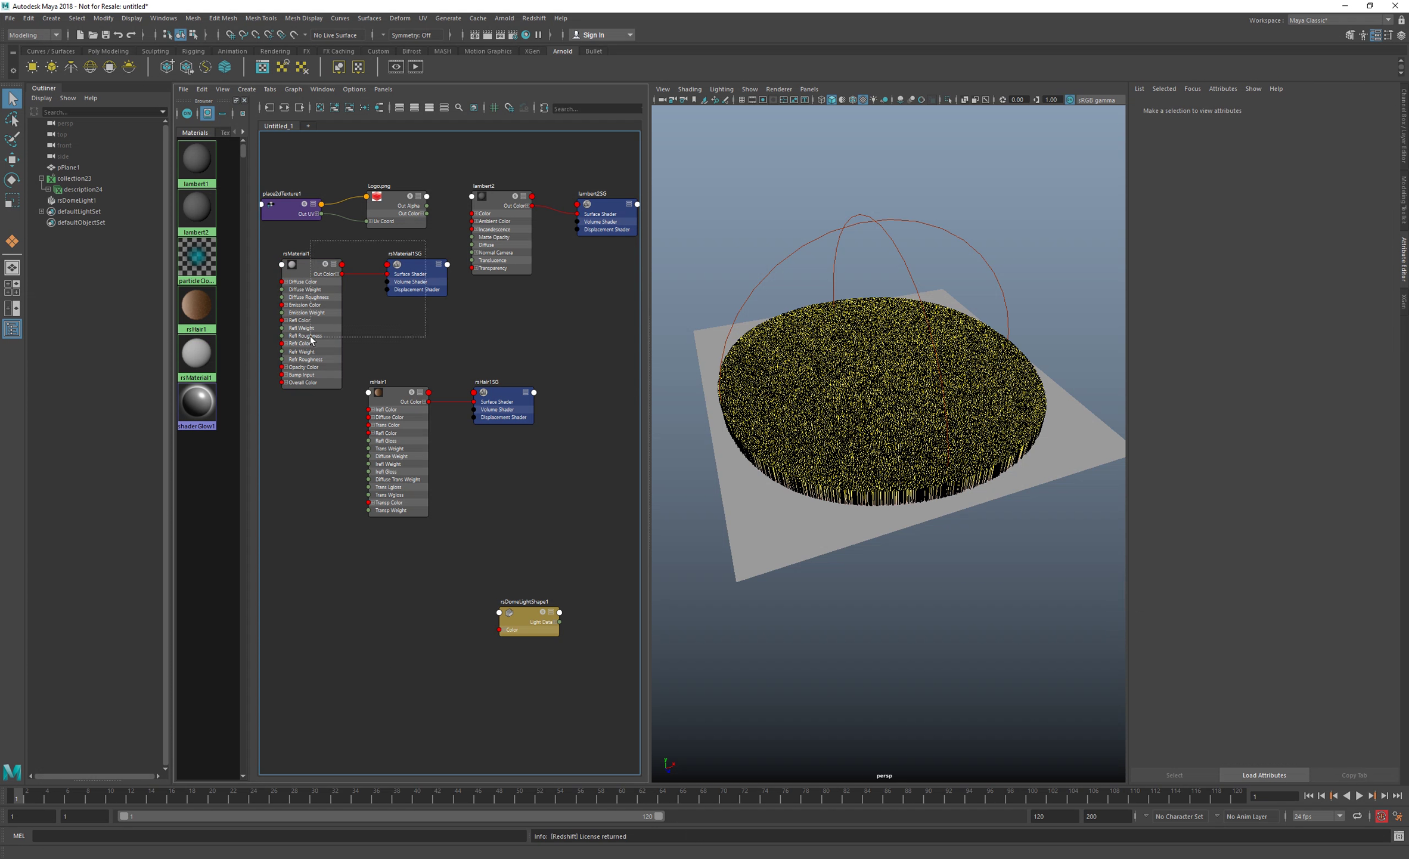
drag(425, 240, 333, 325)
key(Delete)
- Connect the Logo.png texture's Out Color to the Irefl Color and Trans Color inputs of rsHair1
alt+middle_drag(478, 368, 503, 347)
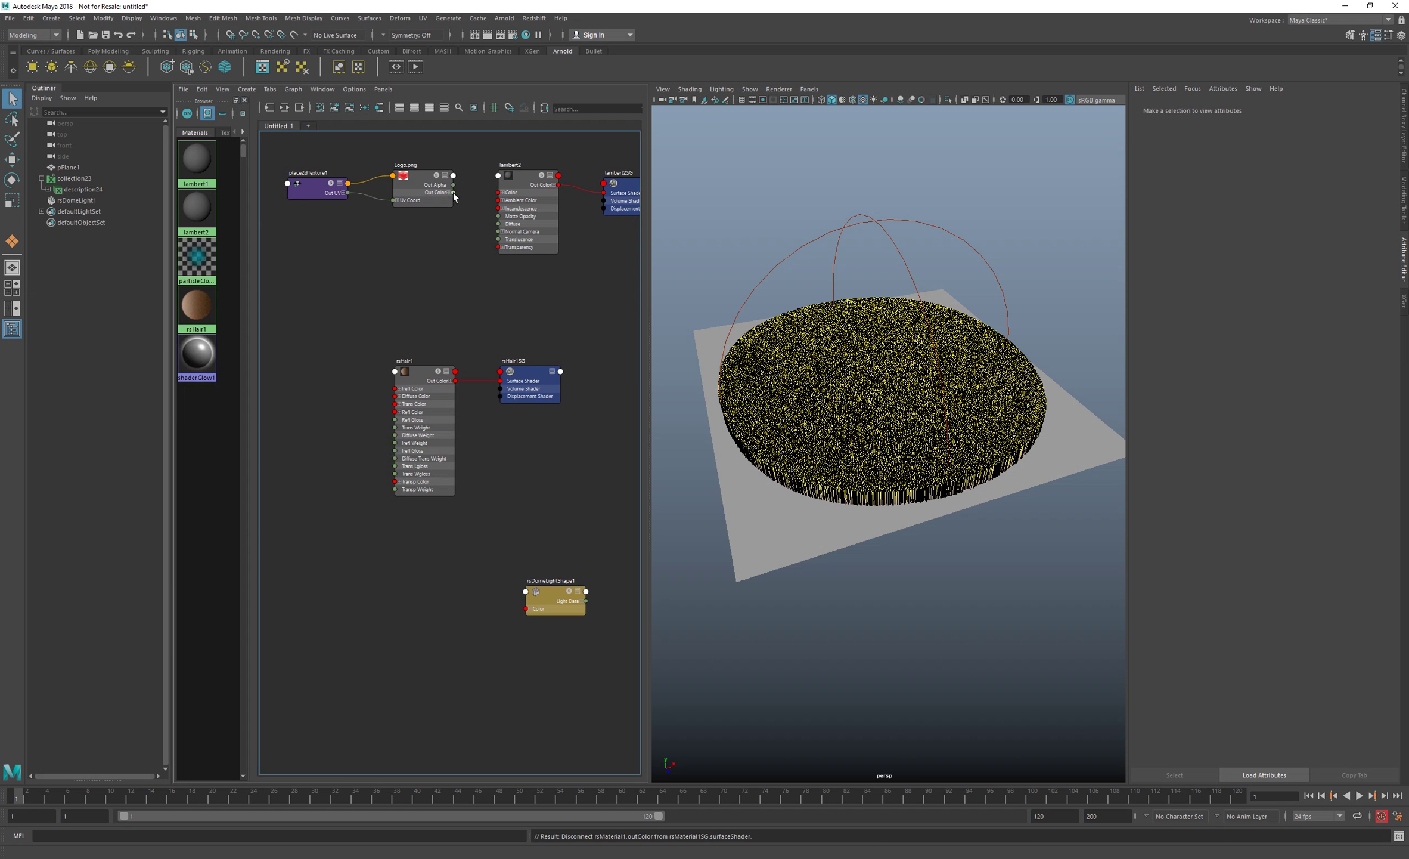
drag(453, 192, 394, 372)
drag(417, 181, 436, 392)
scroll(352, 388, up, 3)
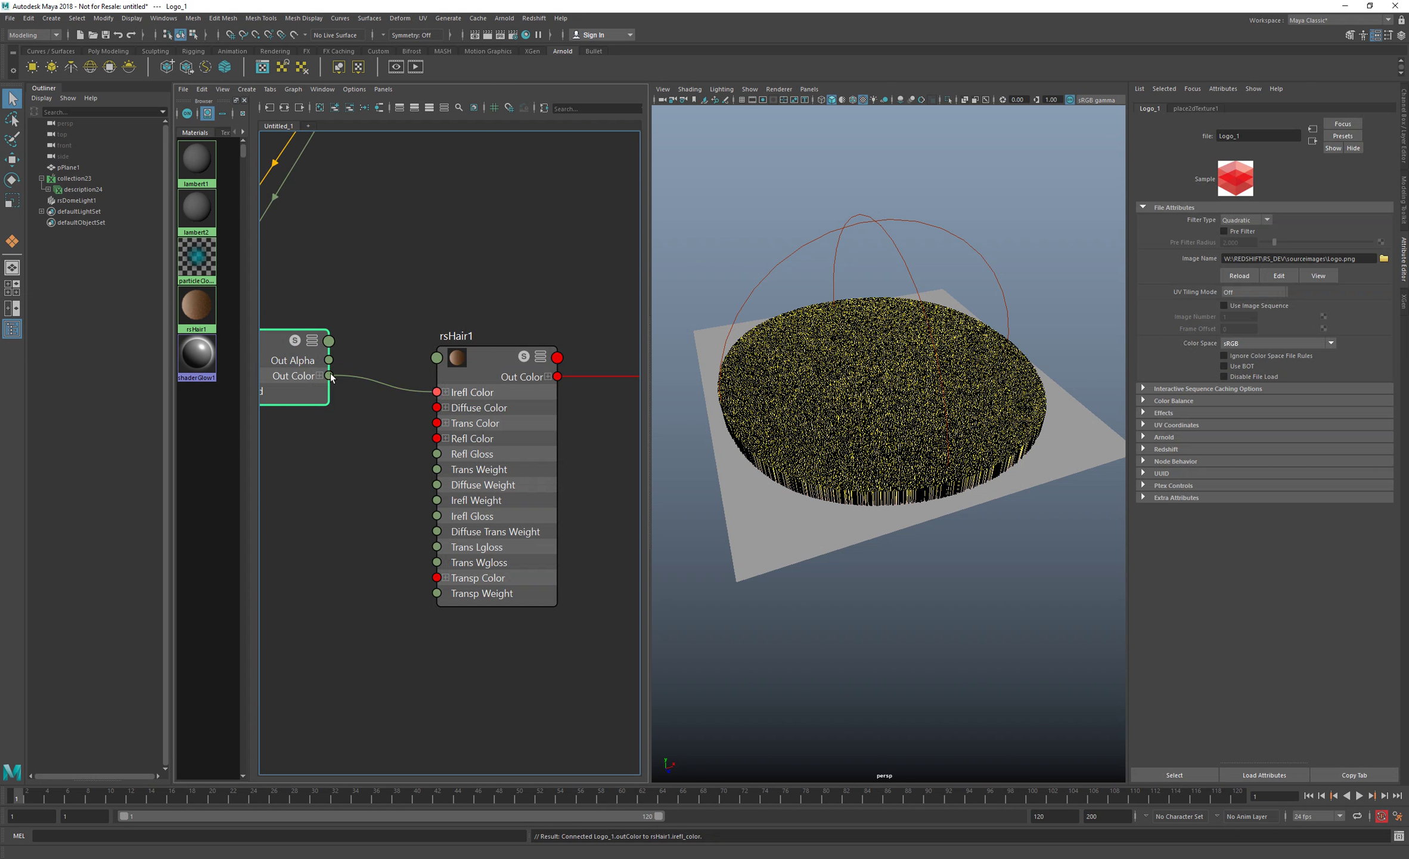
drag(329, 375, 441, 425)
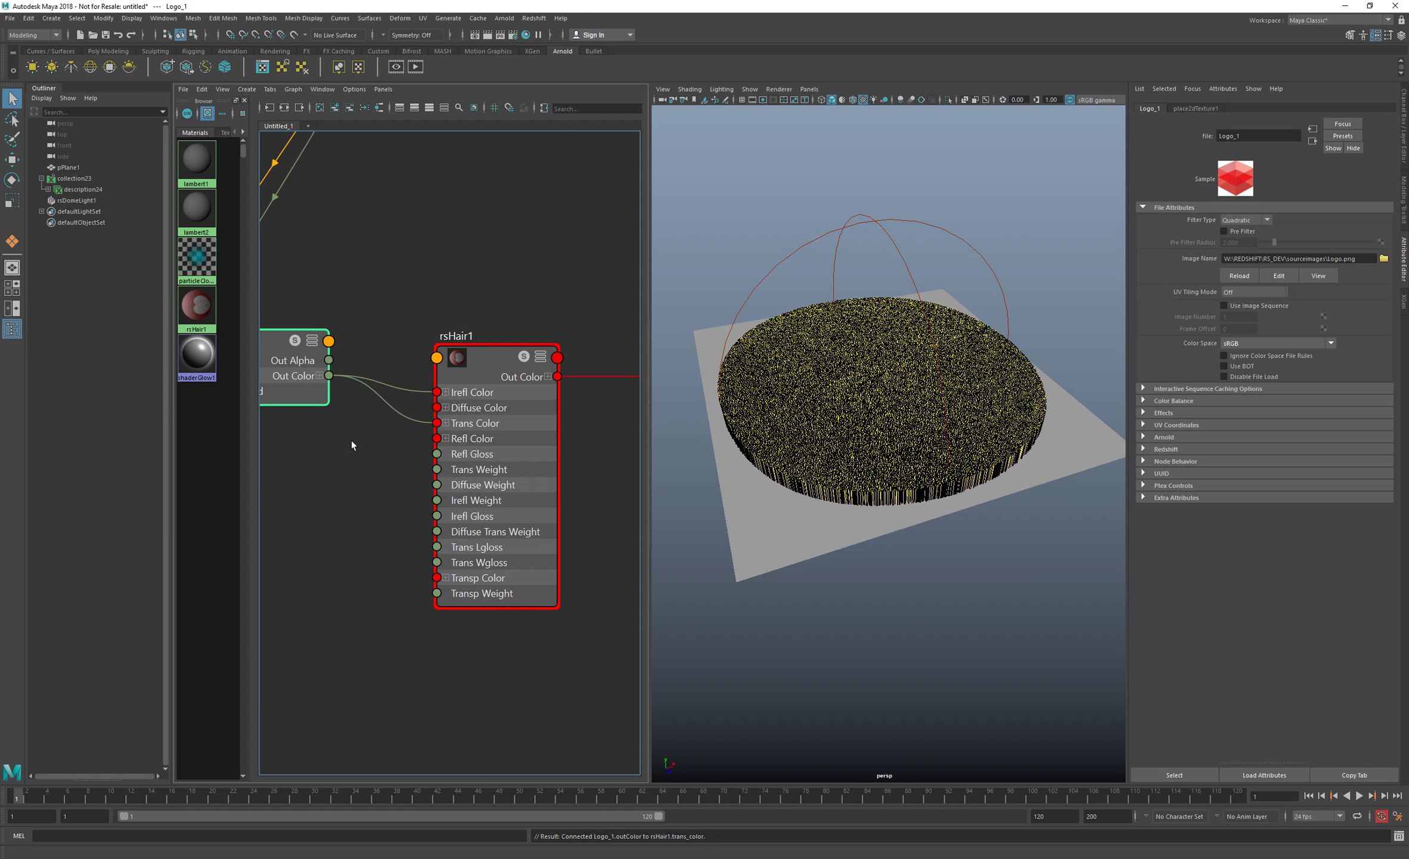
drag(498, 372, 494, 374)
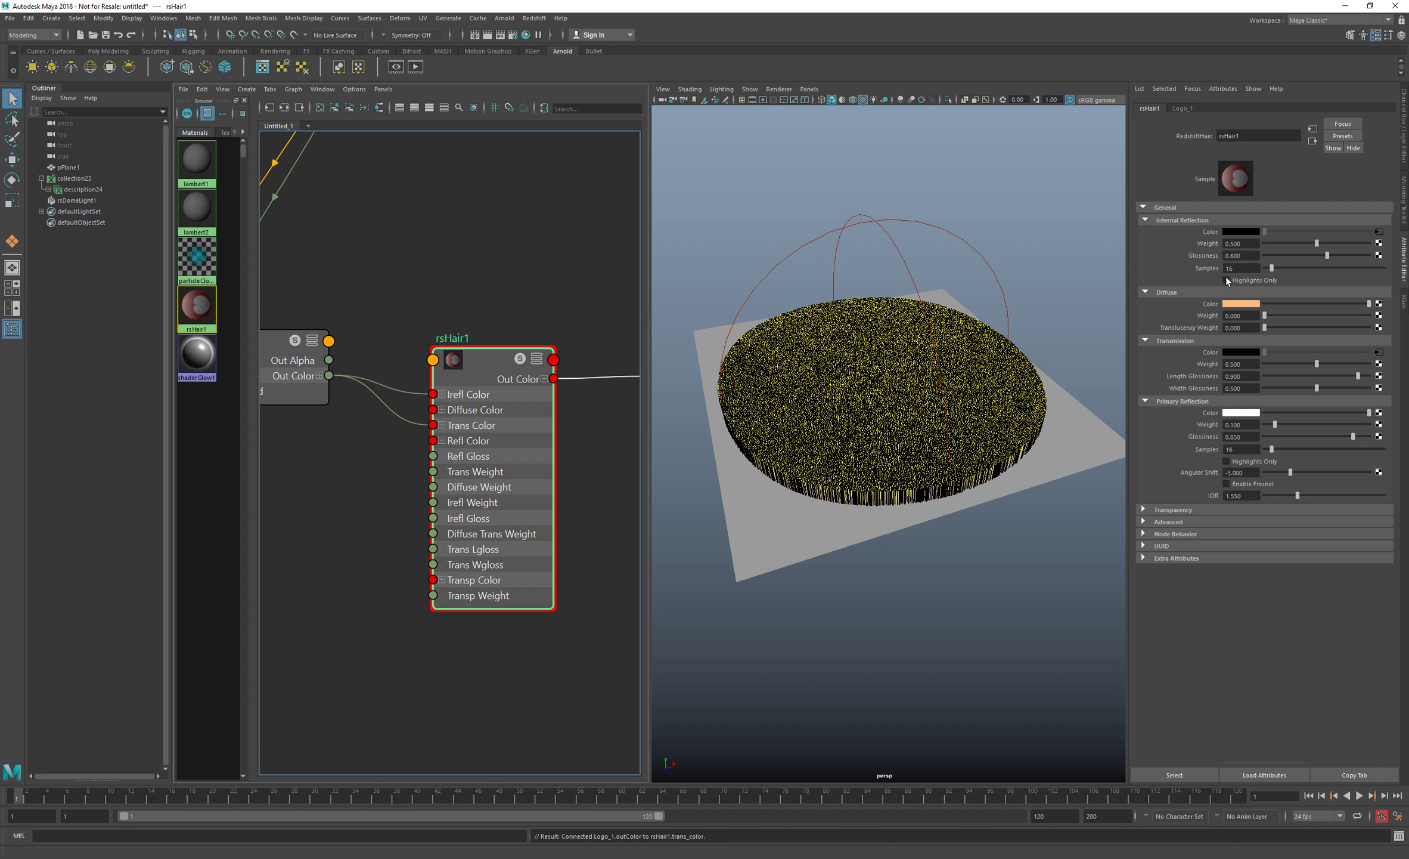
- Start an interactive Redshift render to check the logo texture on the hair, with the whole plane in frame
click(545, 21)
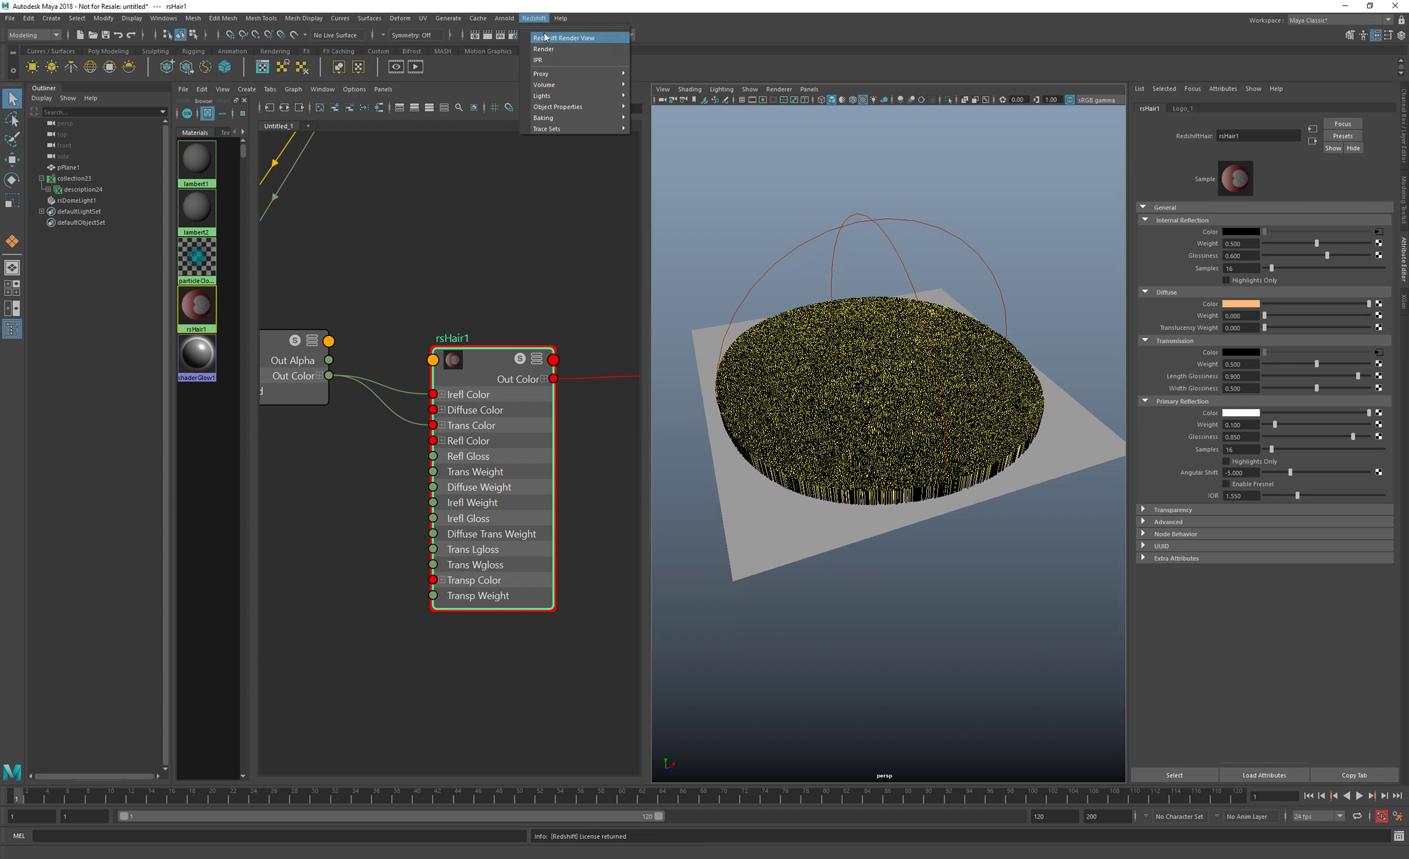
click(548, 31)
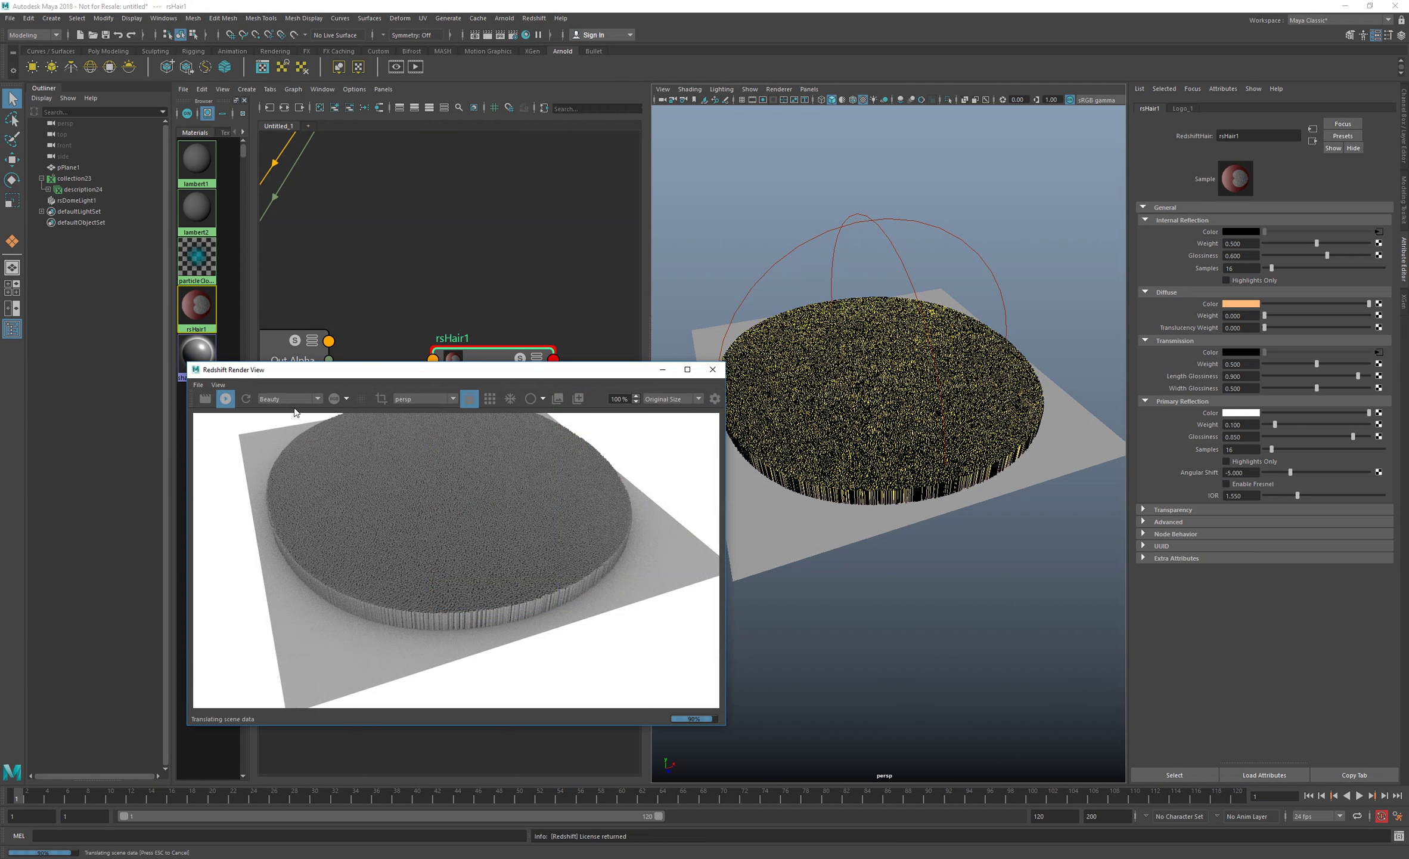
click(884, 426)
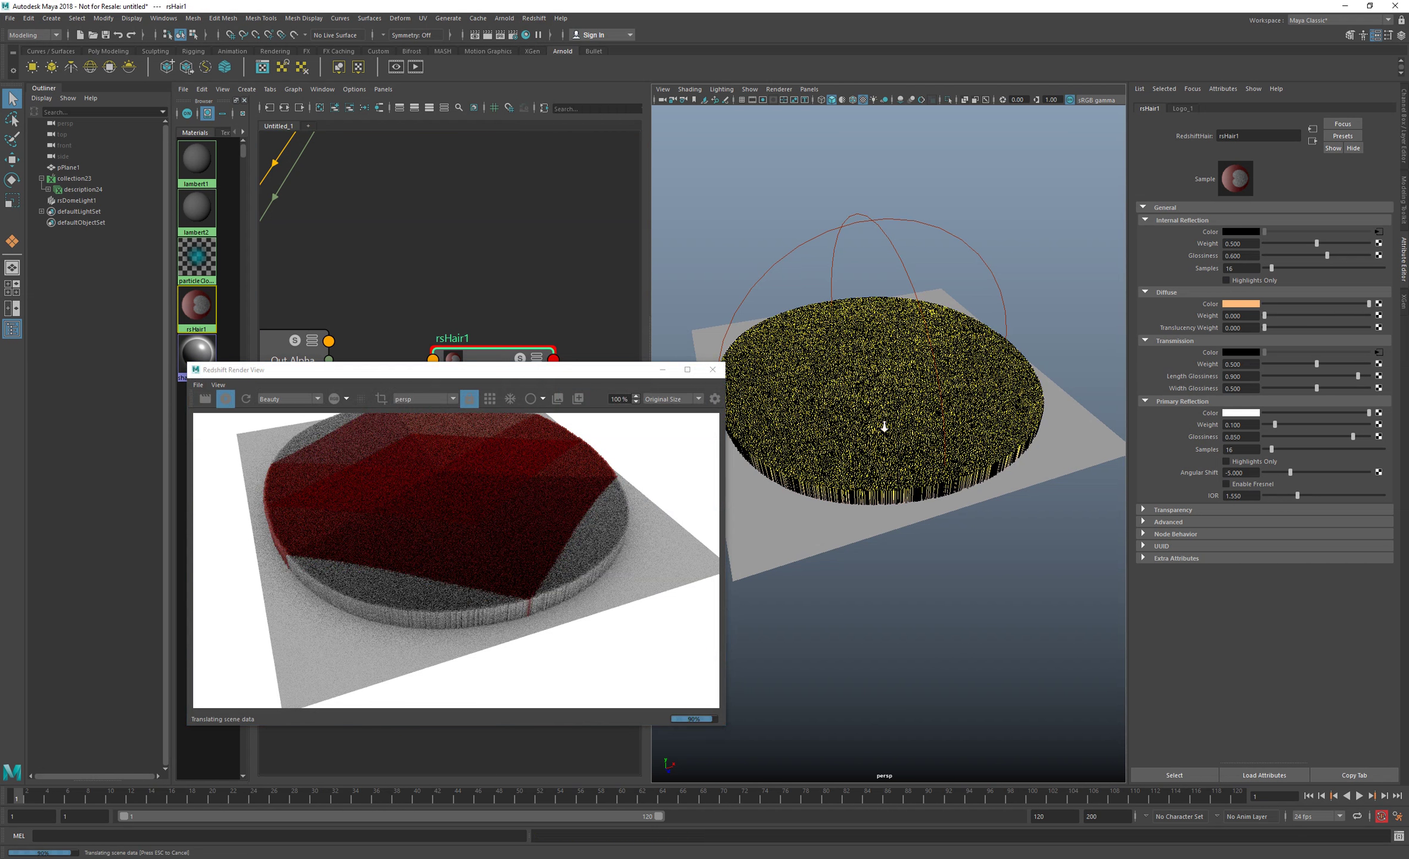
scroll(858, 423, down, 2)
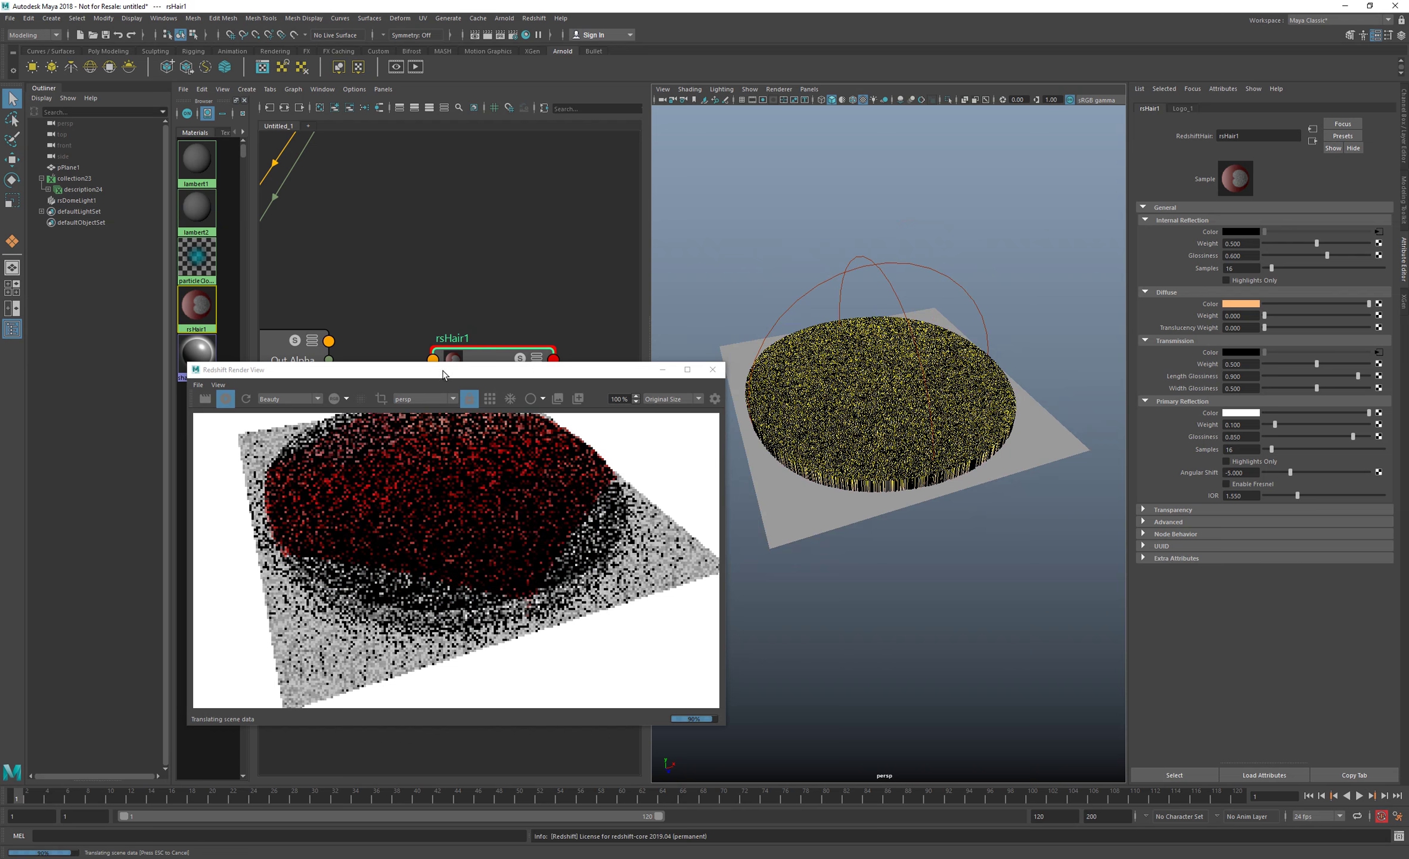
- Place the place2dTexture1 node beside the Logo.png node and set its Repeat UV to 2 by 2
alt+middle_drag(393, 316, 560, 208)
alt+right_drag(554, 209, 434, 192)
alt+middle_drag(465, 164, 478, 278)
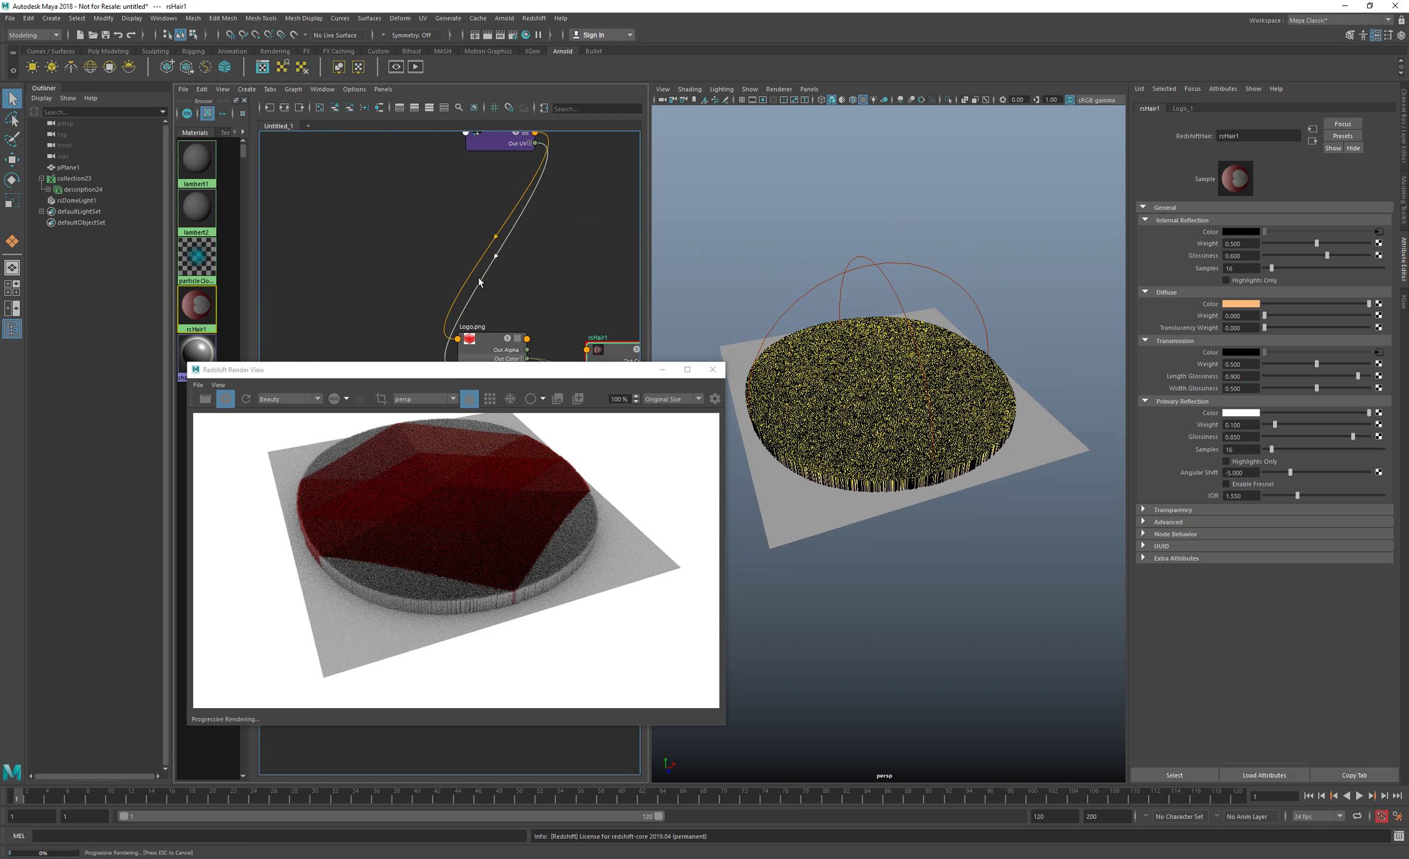
drag(500, 146, 407, 341)
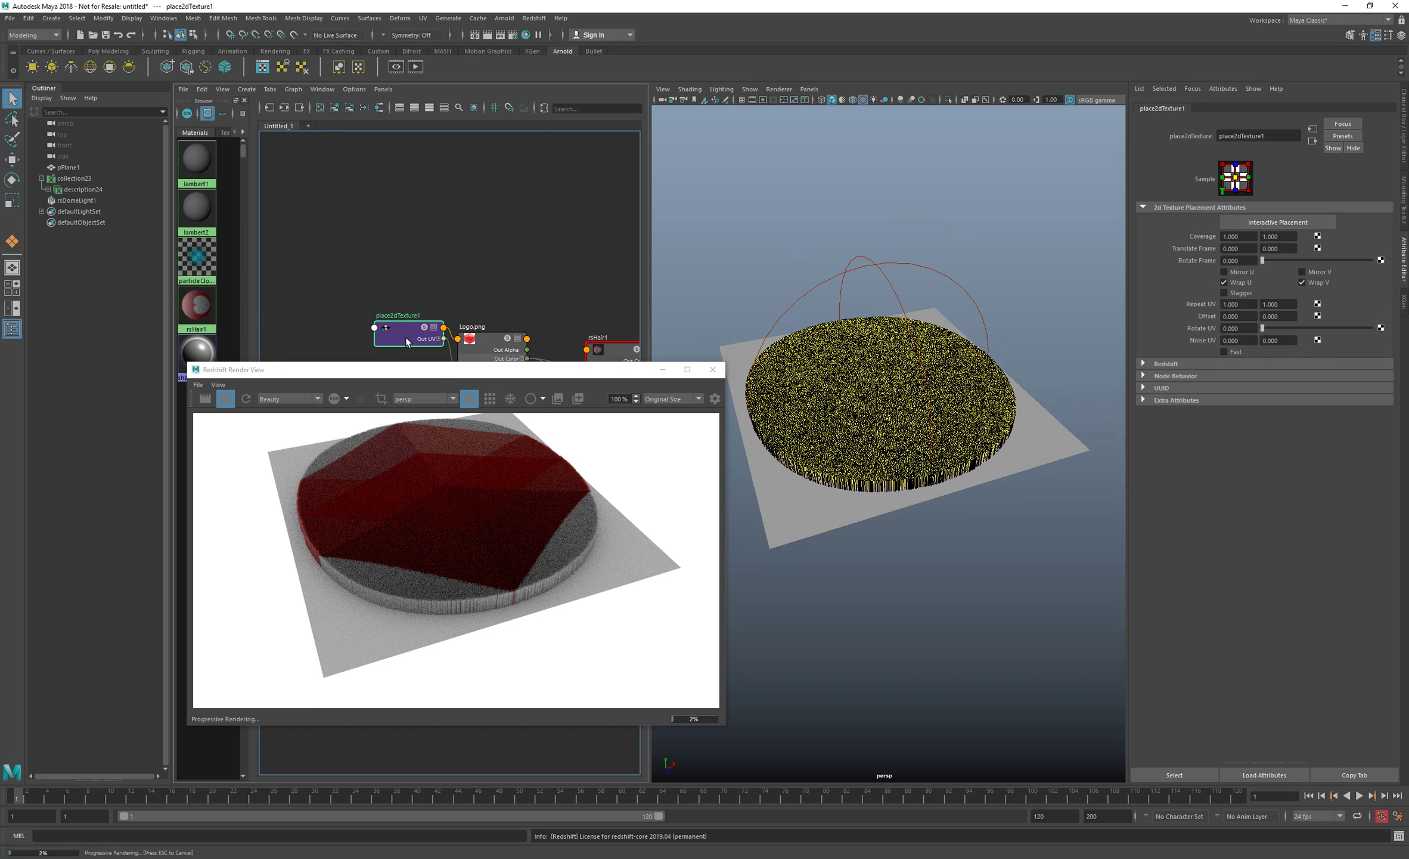
click(1246, 305)
text(2)
key(Tab)
text(2)
key(Return)
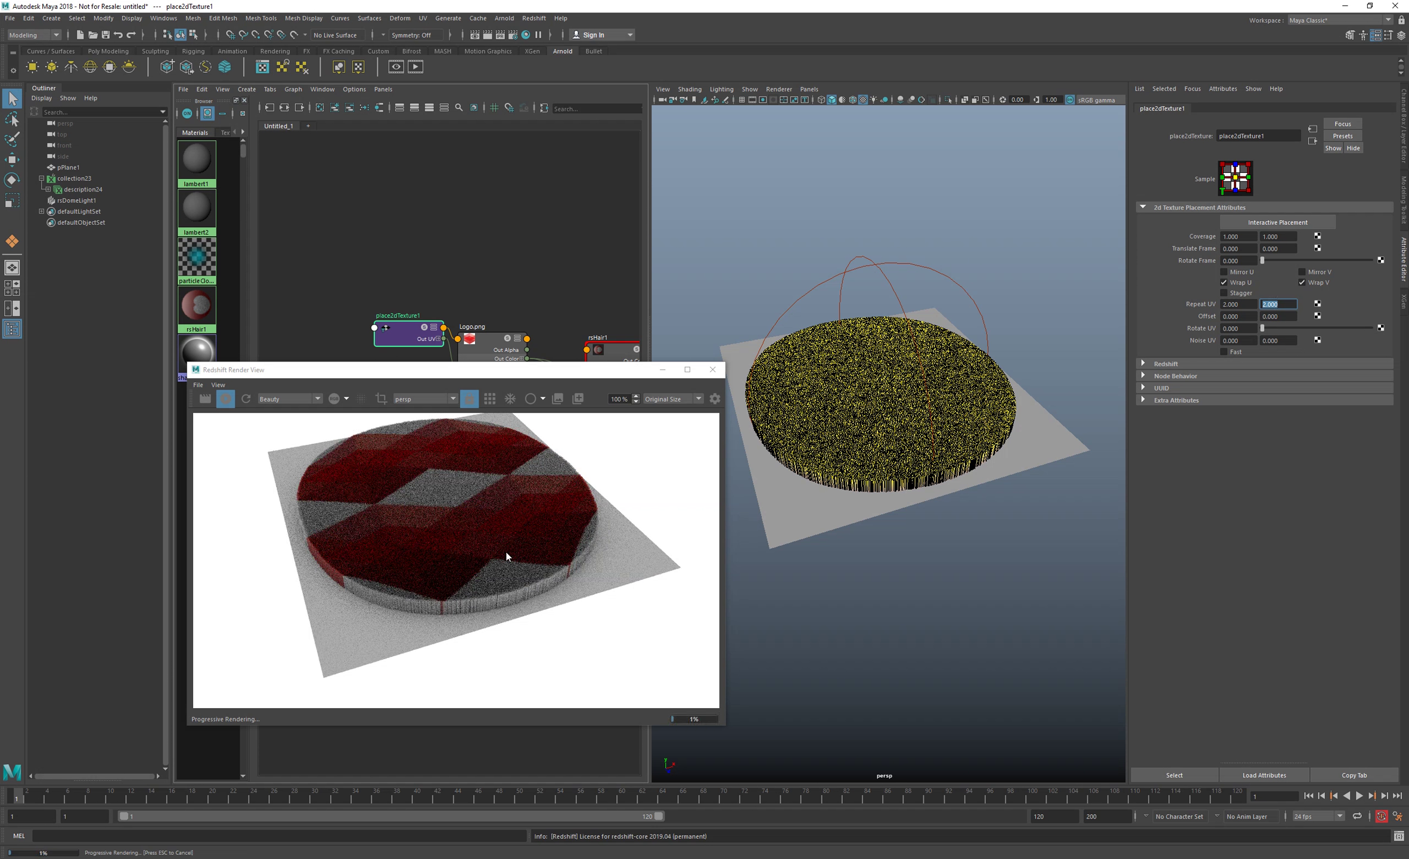
- Set the Repeat UV of place2dTexture1 back to 1 by 1
drag(1242, 305, 1201, 312)
text(1)
key(Tab)
text(1)
key(Return)
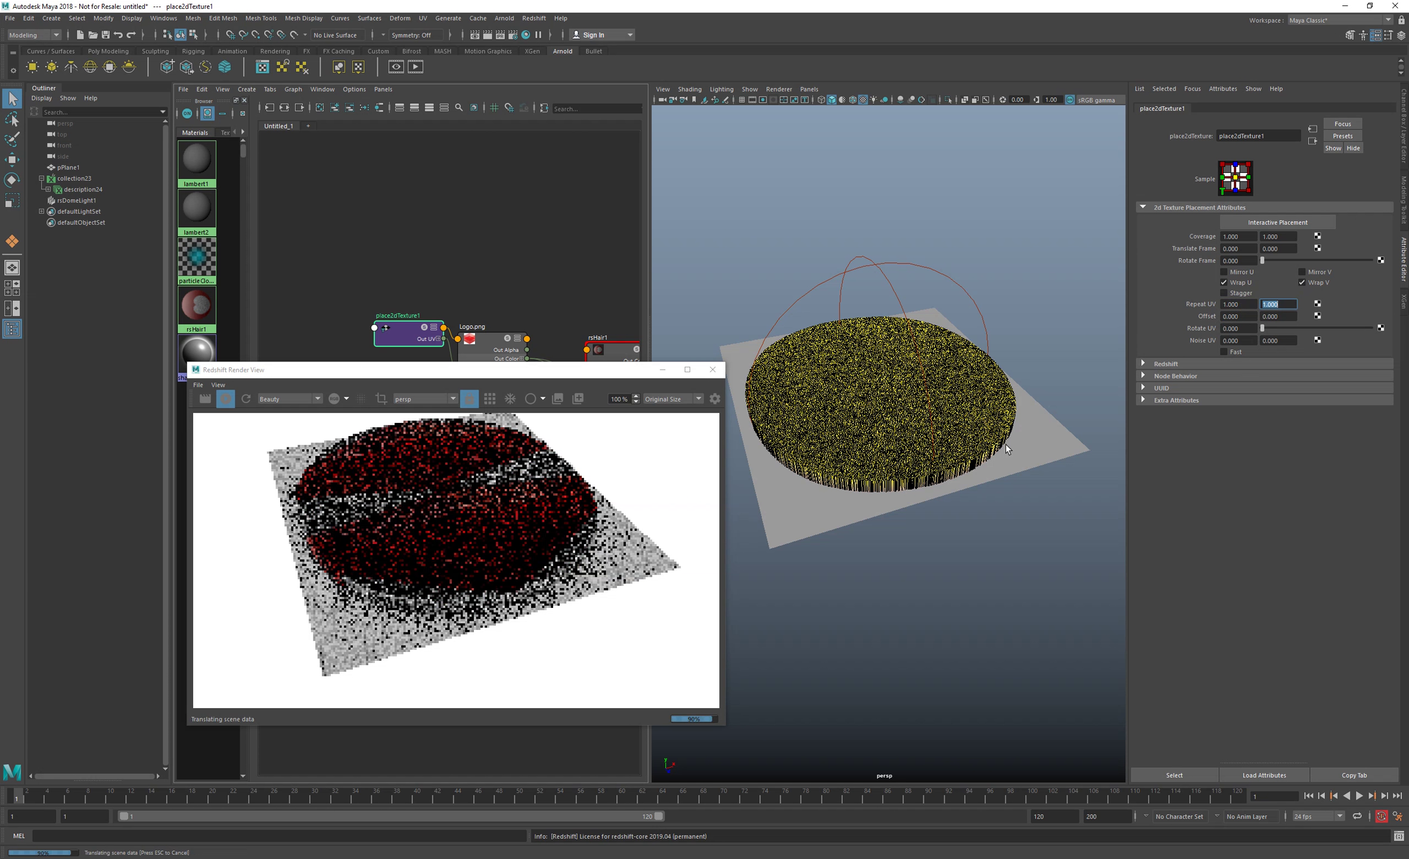
- Stop the interactive render and connect the Logo.png texture's Out Color to the Color input of lambert2
click(225, 399)
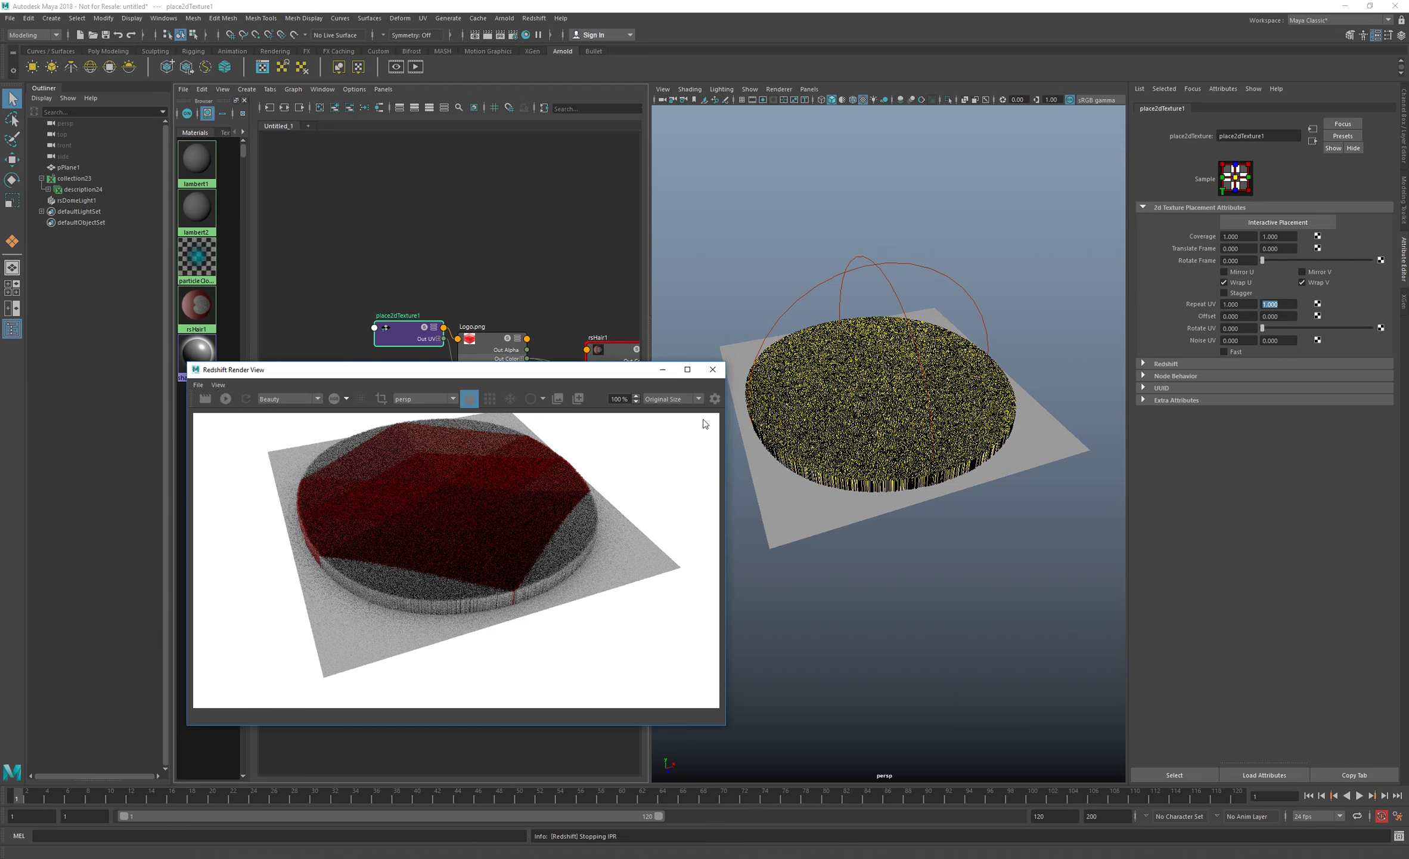
alt+middle_drag(551, 238, 381, 155)
alt+right_drag(467, 190, 384, 191)
alt+middle_drag(521, 162, 526, 199)
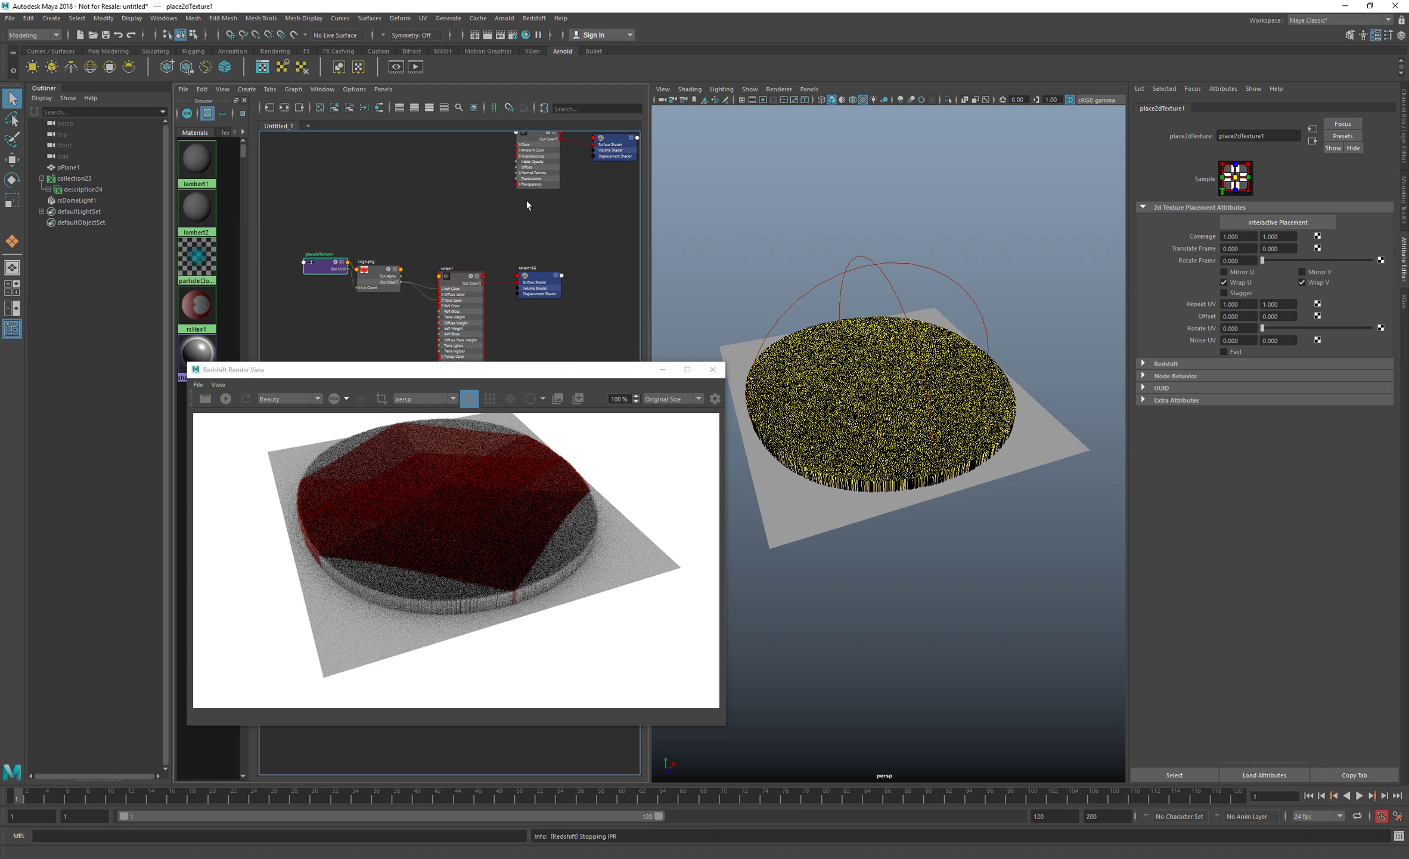
drag(531, 169, 489, 247)
scroll(438, 240, up, 2)
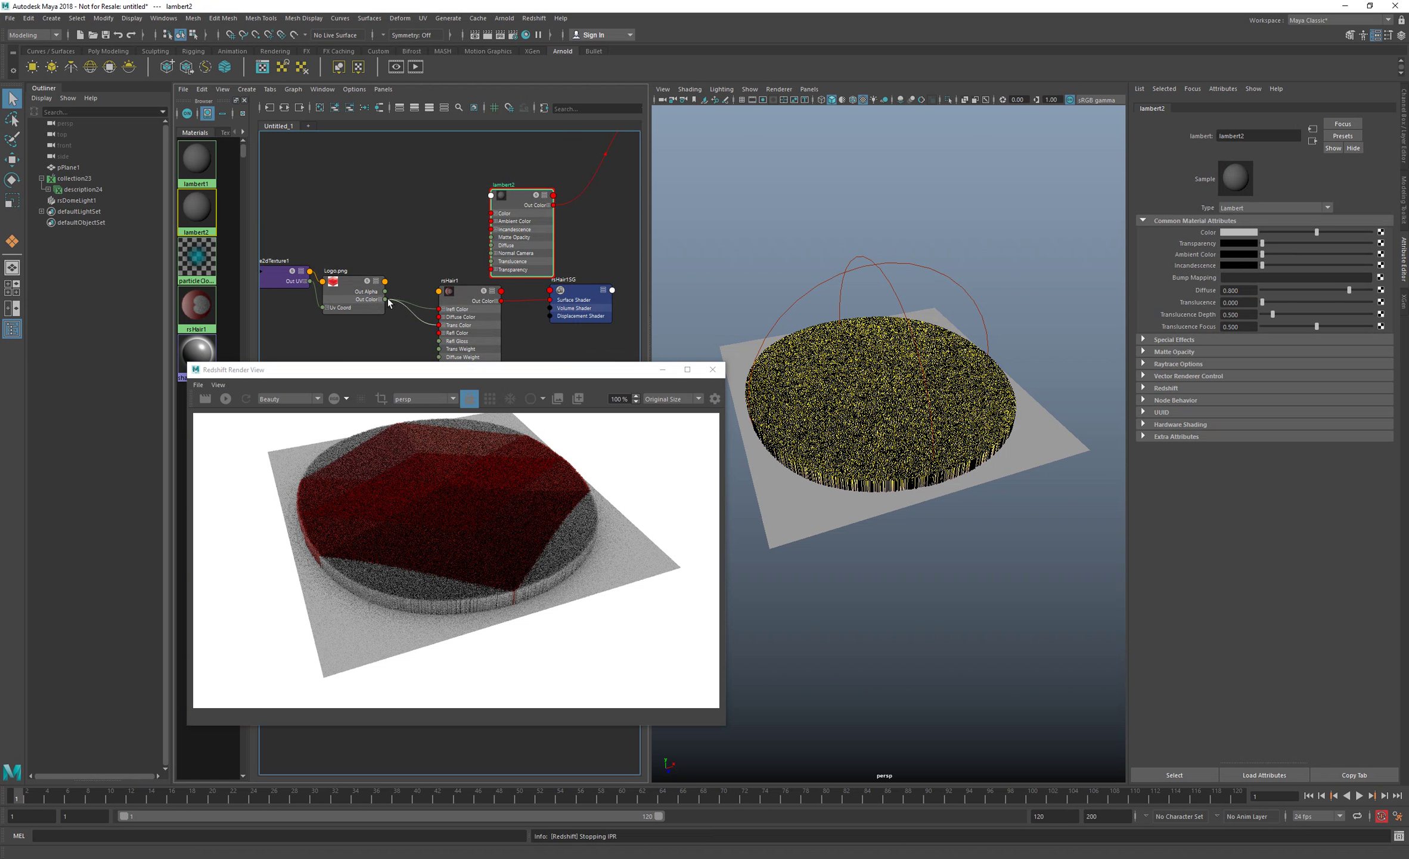
drag(385, 298, 492, 213)
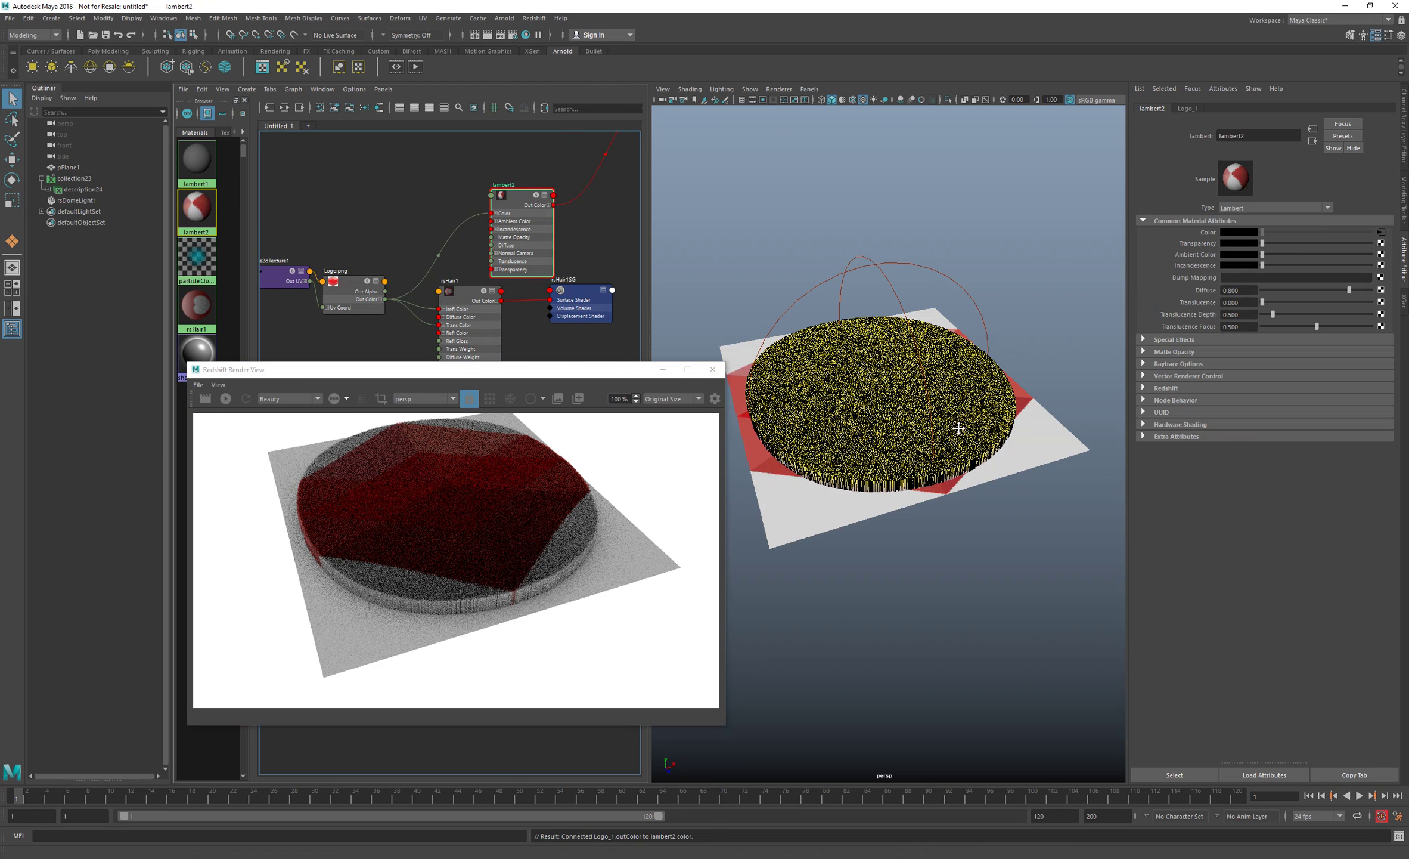
- Restart the interactive Redshift render and compare the logo texture on the plane and the hair from different angles
alt+middle_drag(957, 427, 956, 430)
click(225, 399)
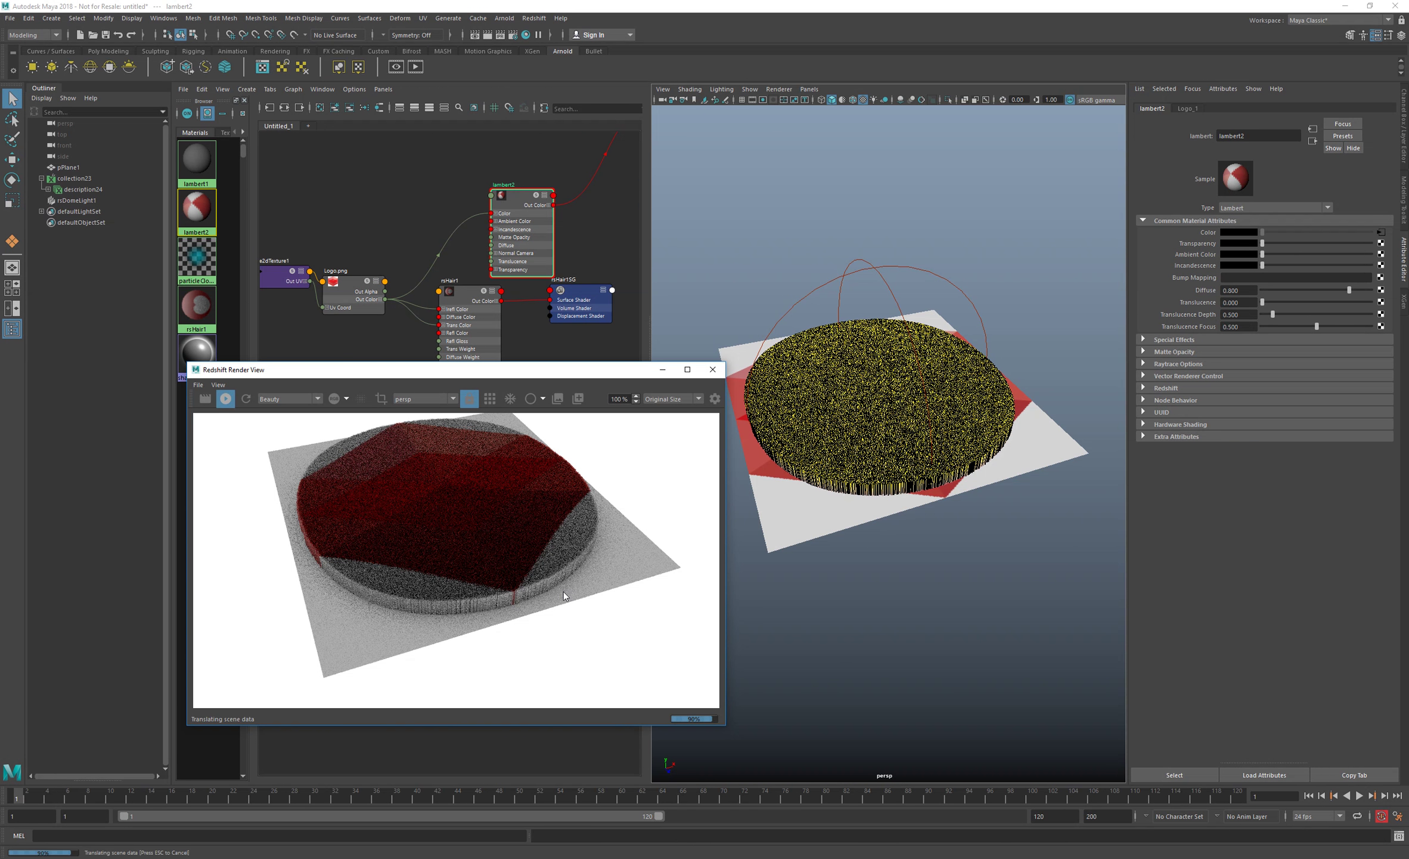
alt+drag(893, 531, 888, 540)
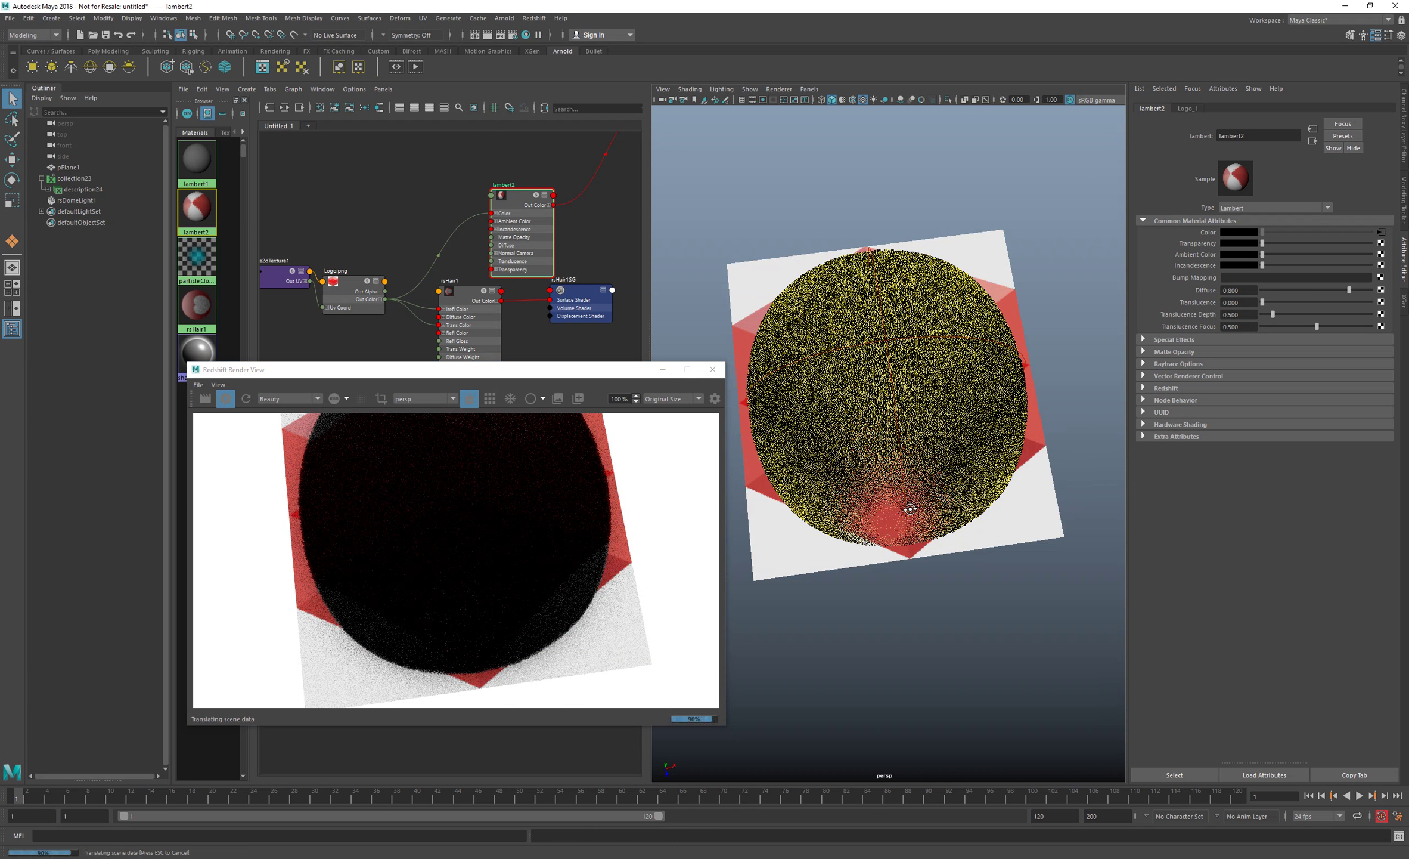
mouse_move(918, 495)
alt+mouse_down()
mouse_move(921, 477)
mouse_move(906, 514)
alt+mouse_up()
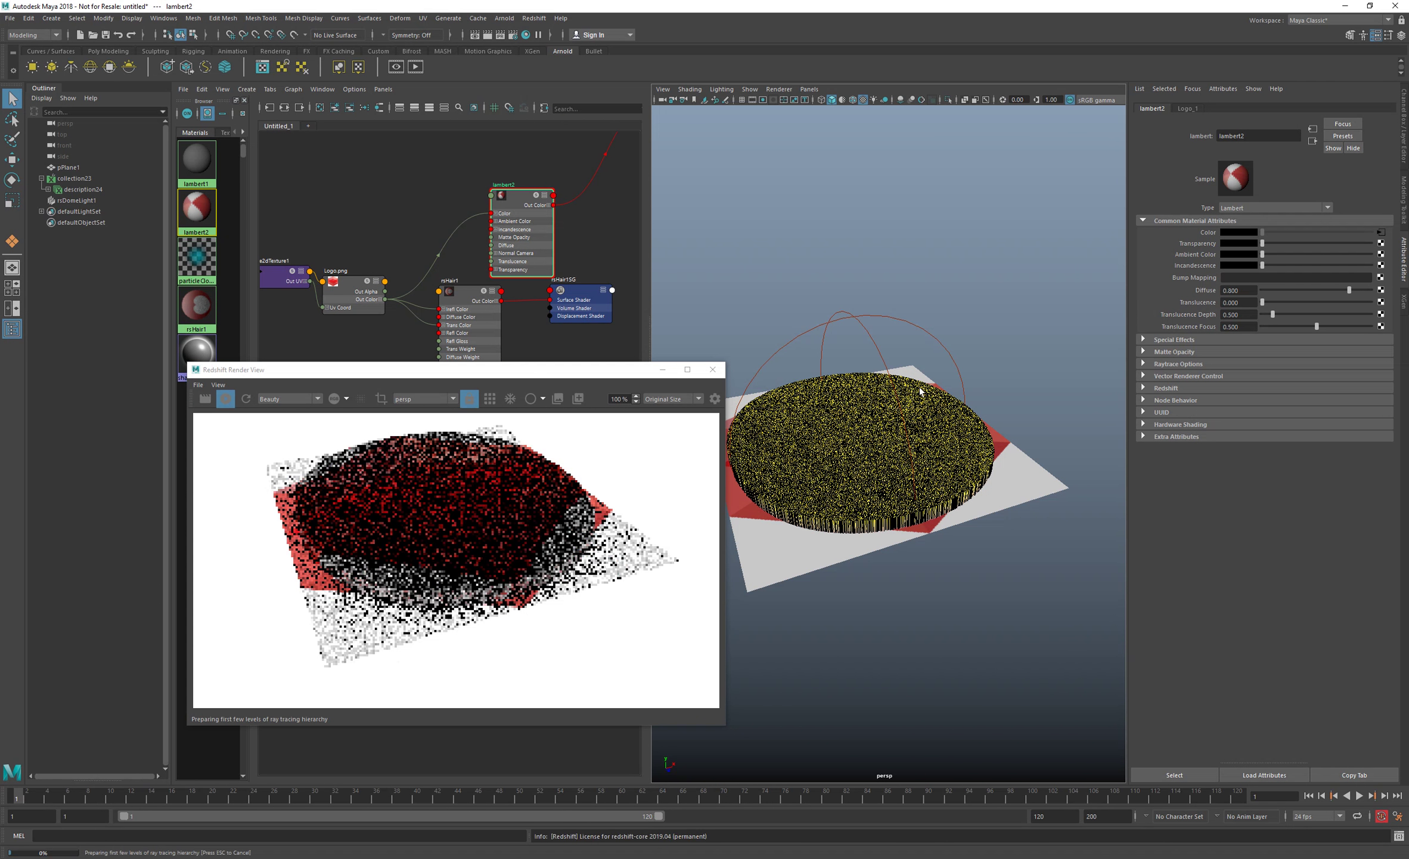
- Load ennis.hdr from the DEBEVEC folder as the dome map of rsDomeLight1
click(887, 318)
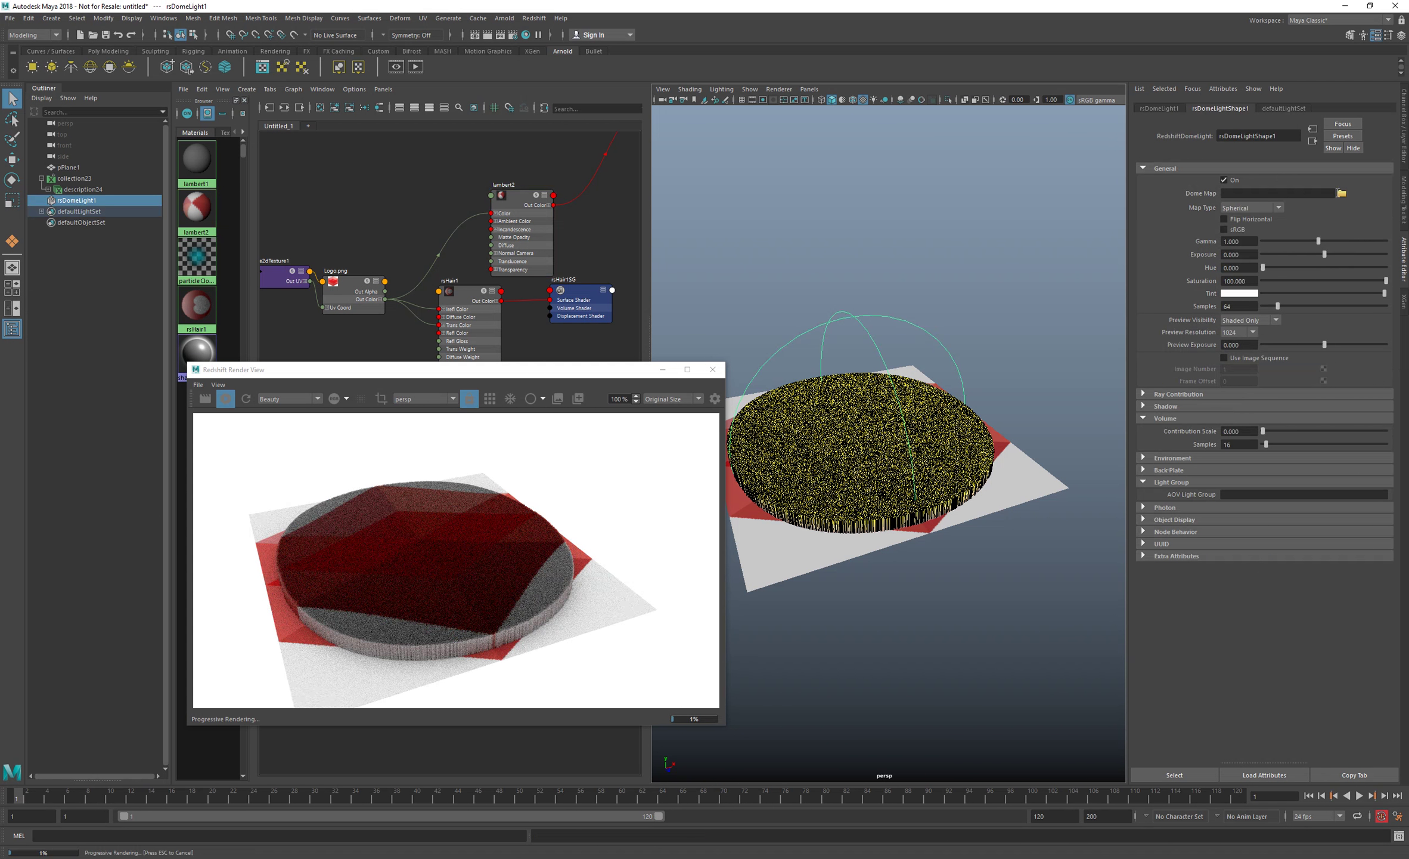
click(1337, 193)
click(1342, 194)
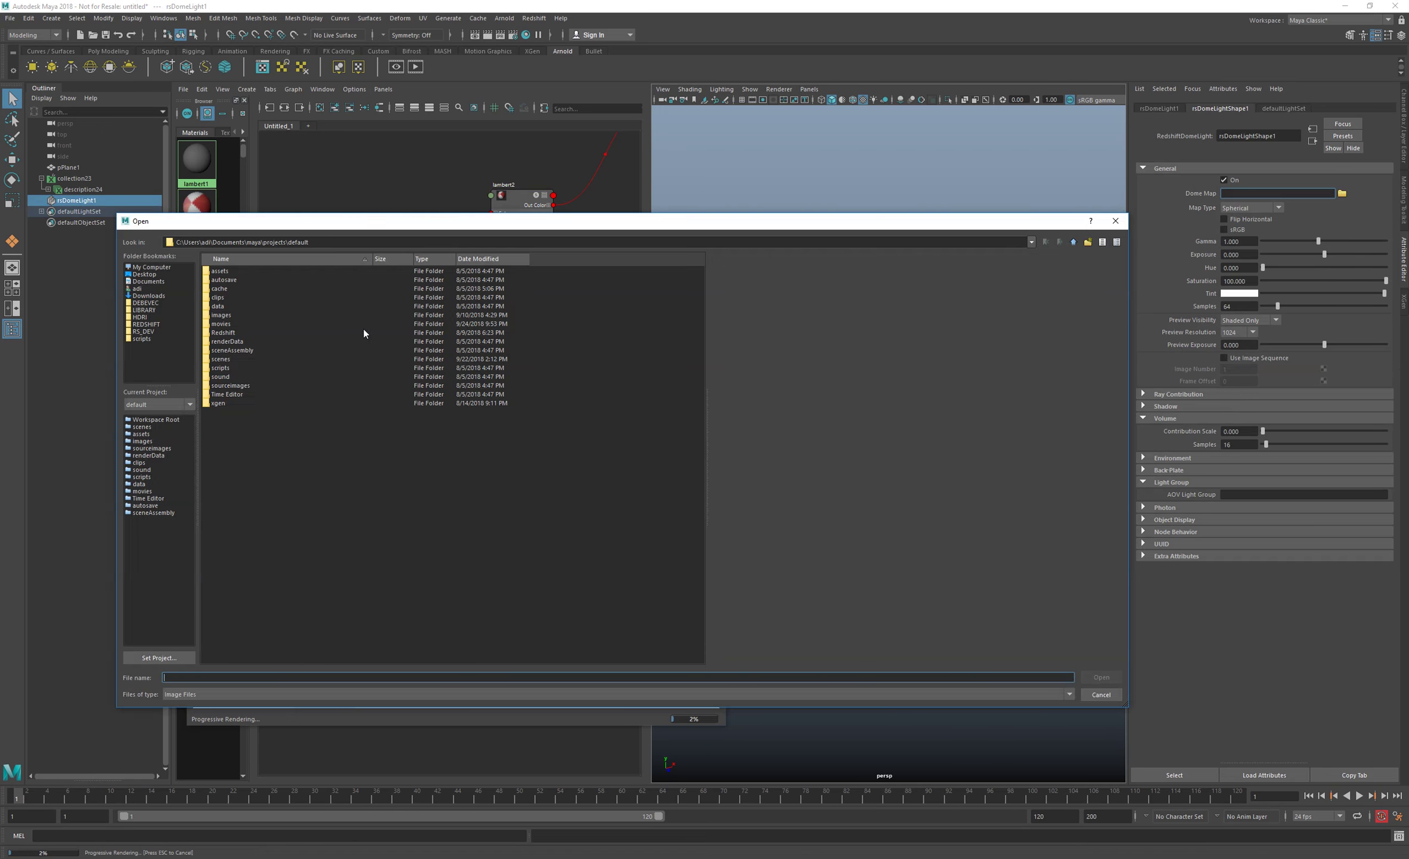
click(148, 302)
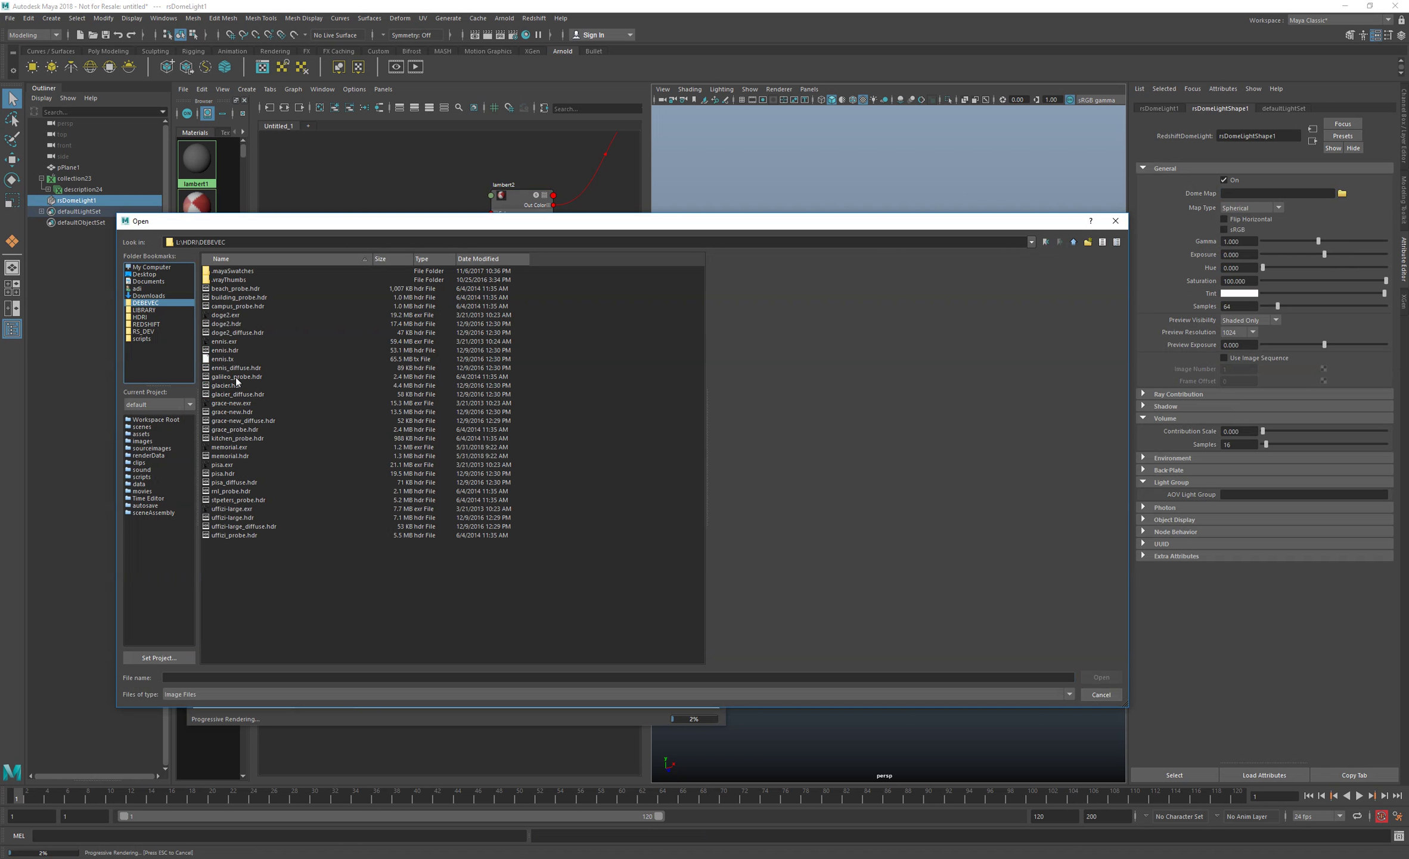
double_click(236, 350)
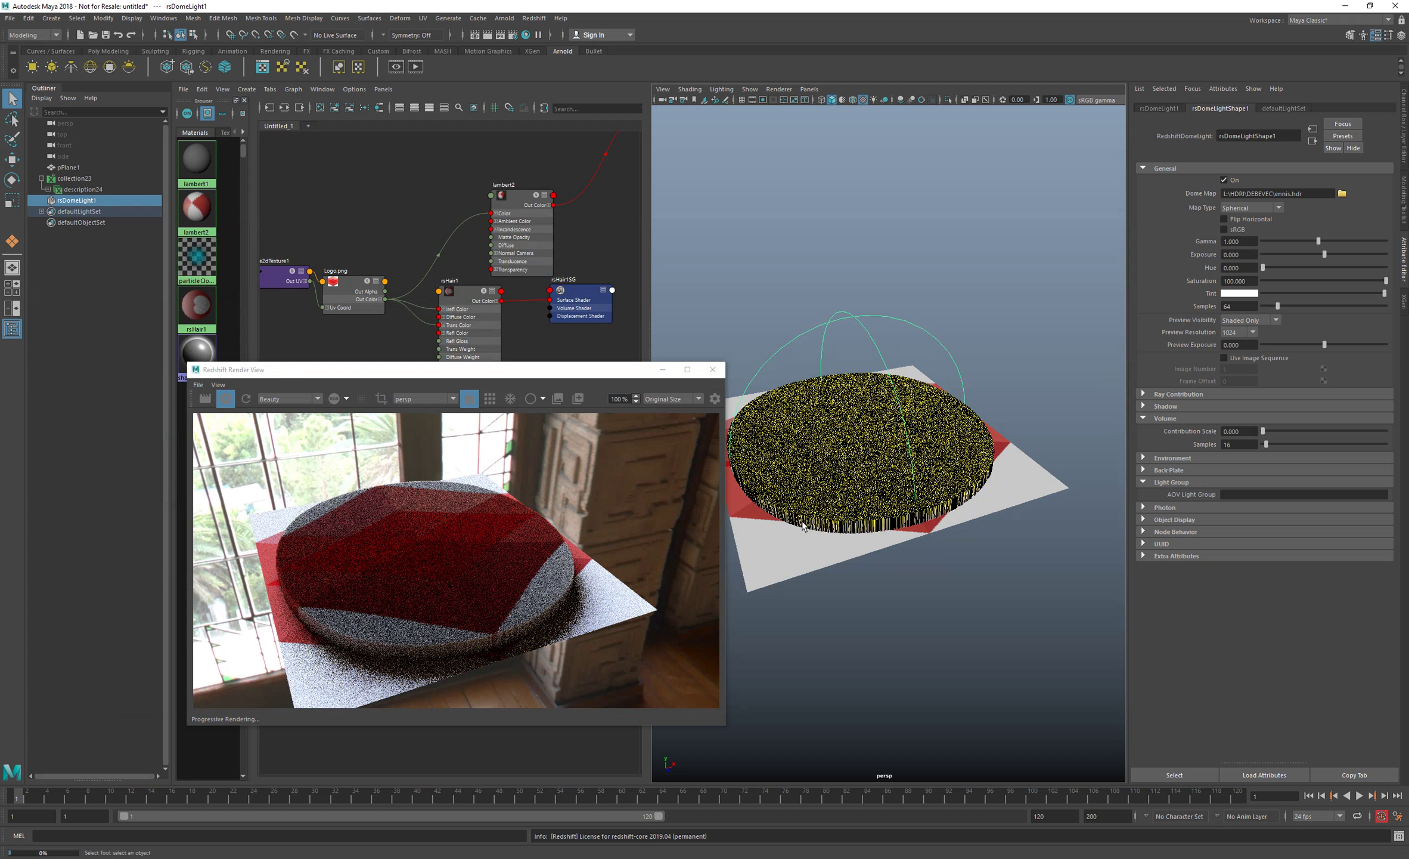
- Enable the back plate of the dome light without a map, and deselect the light
click(1190, 469)
click(1242, 482)
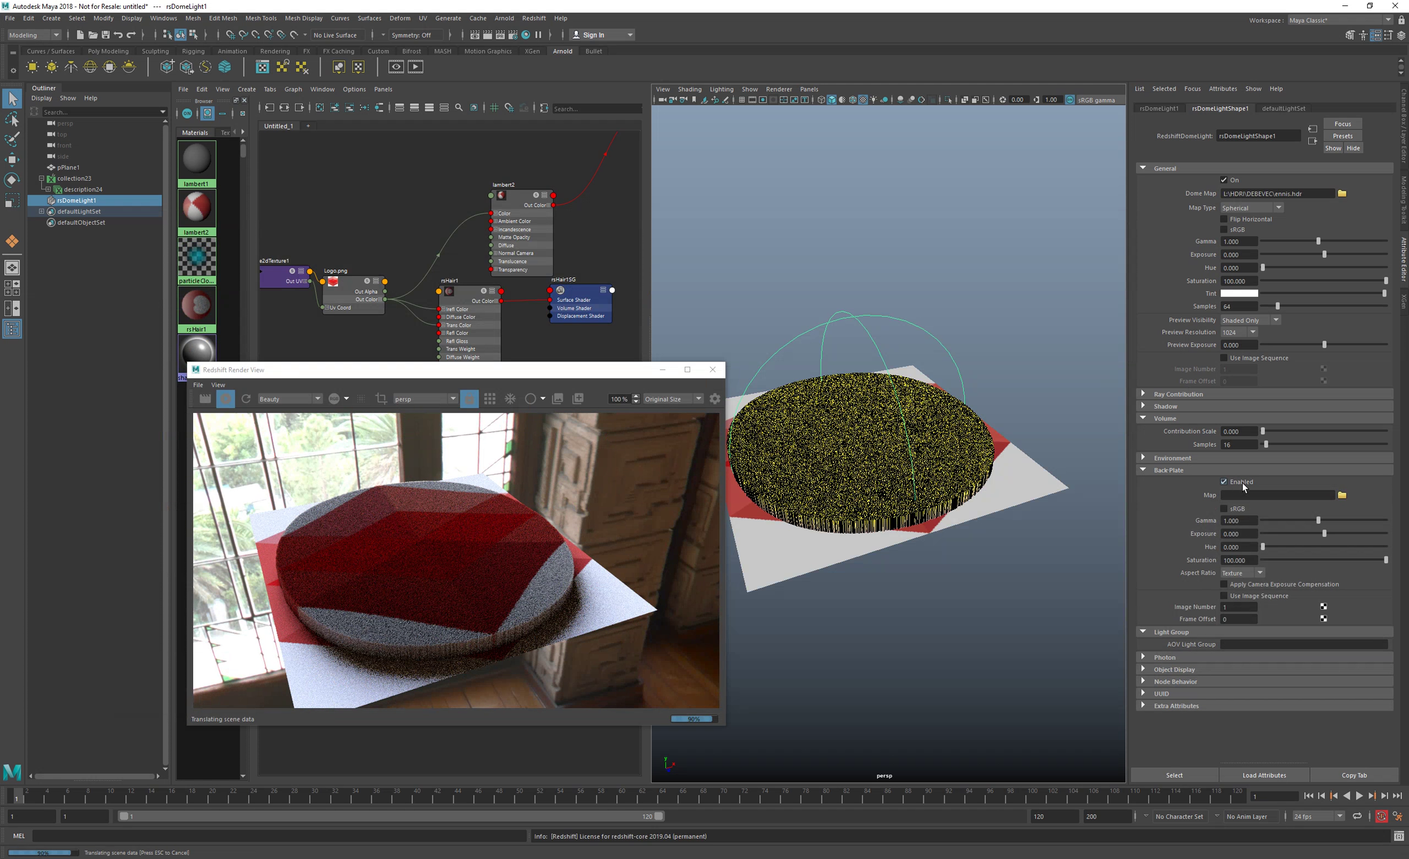
click(1170, 469)
click(1020, 291)
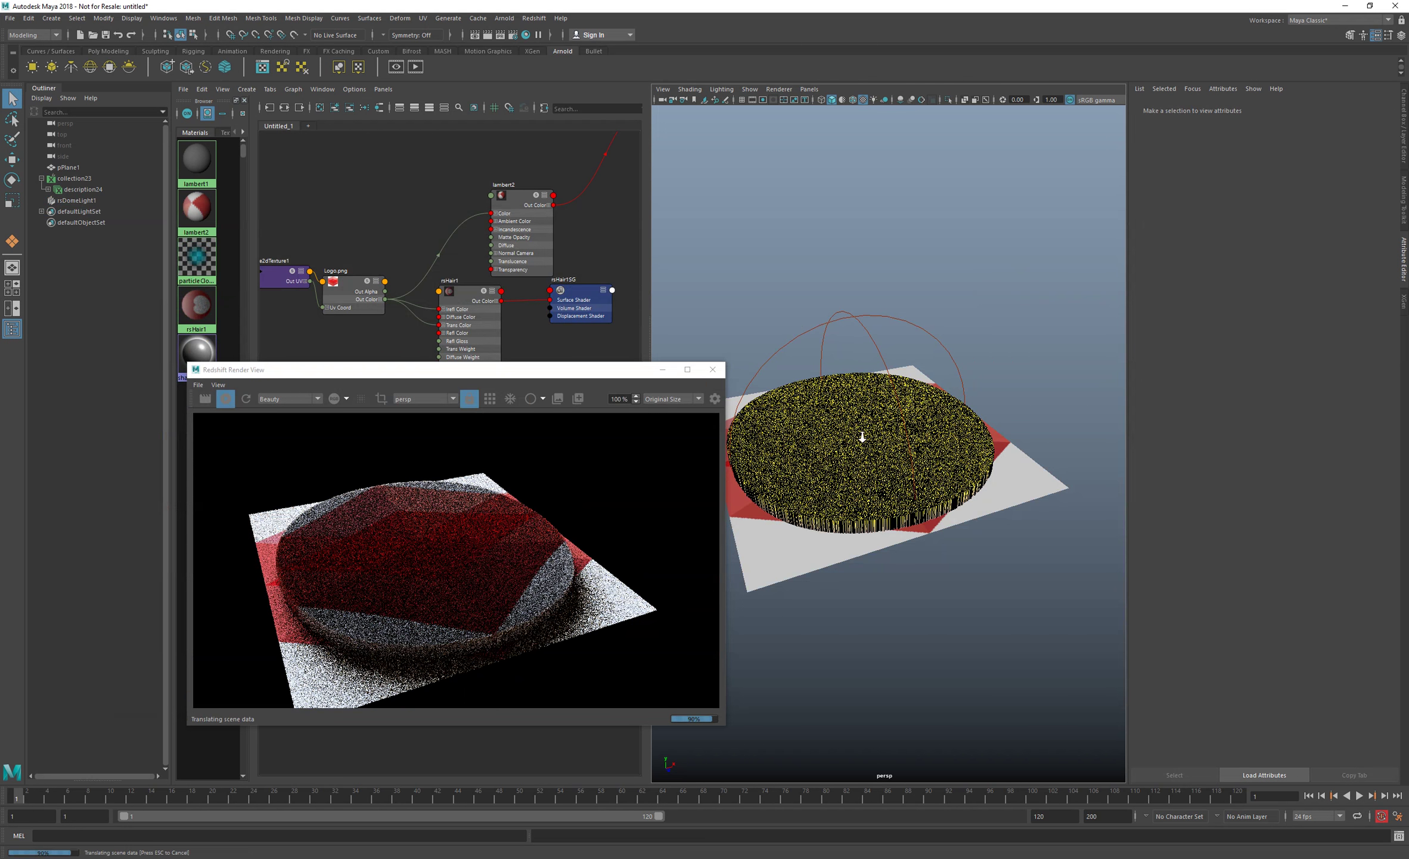
- Check the HDRI-lit hair in the interactive render, stop the render and close the Redshift Render View
scroll(899, 435, up, 2)
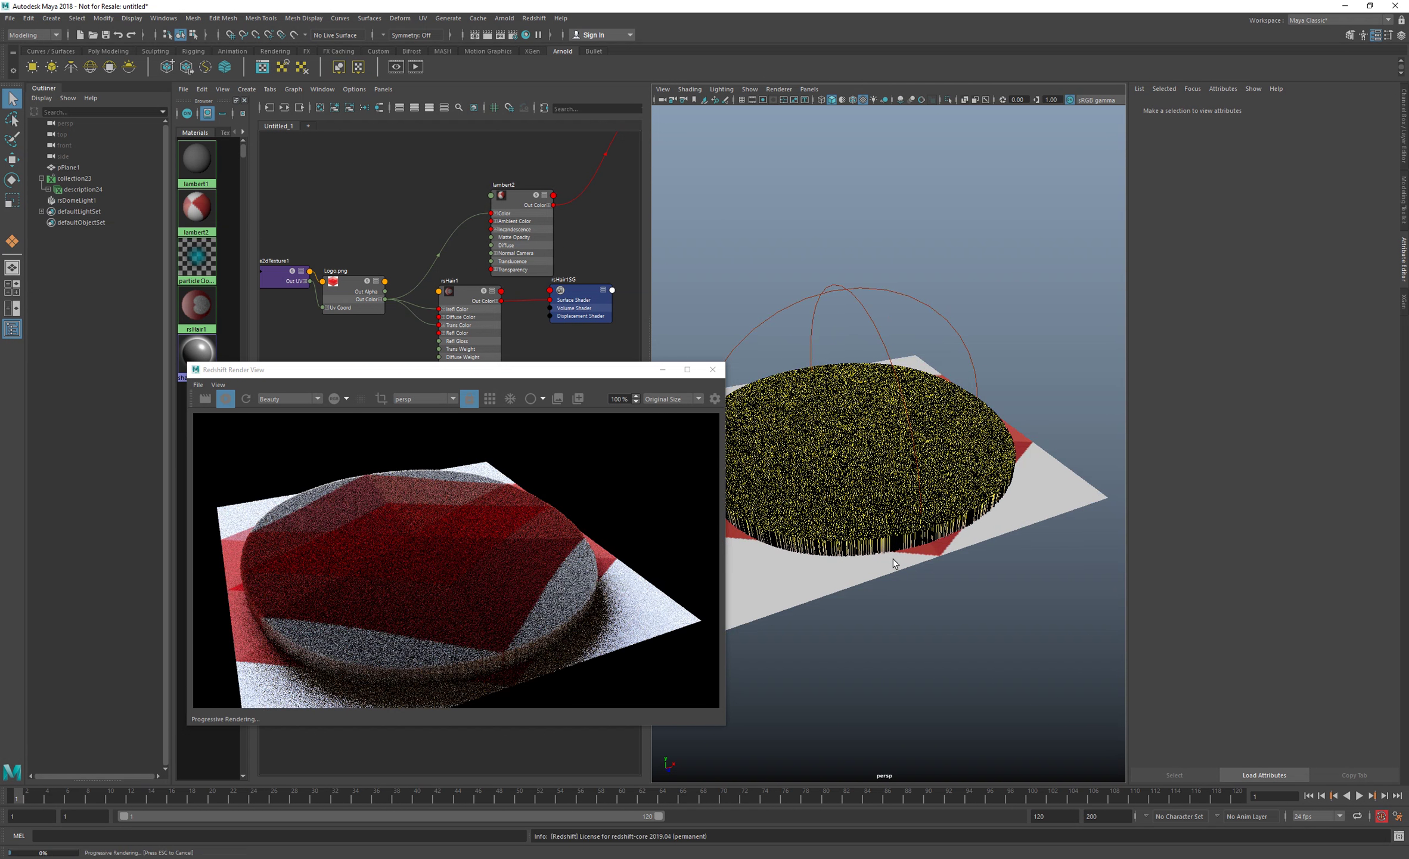
alt+right_drag(923, 509, 853, 507)
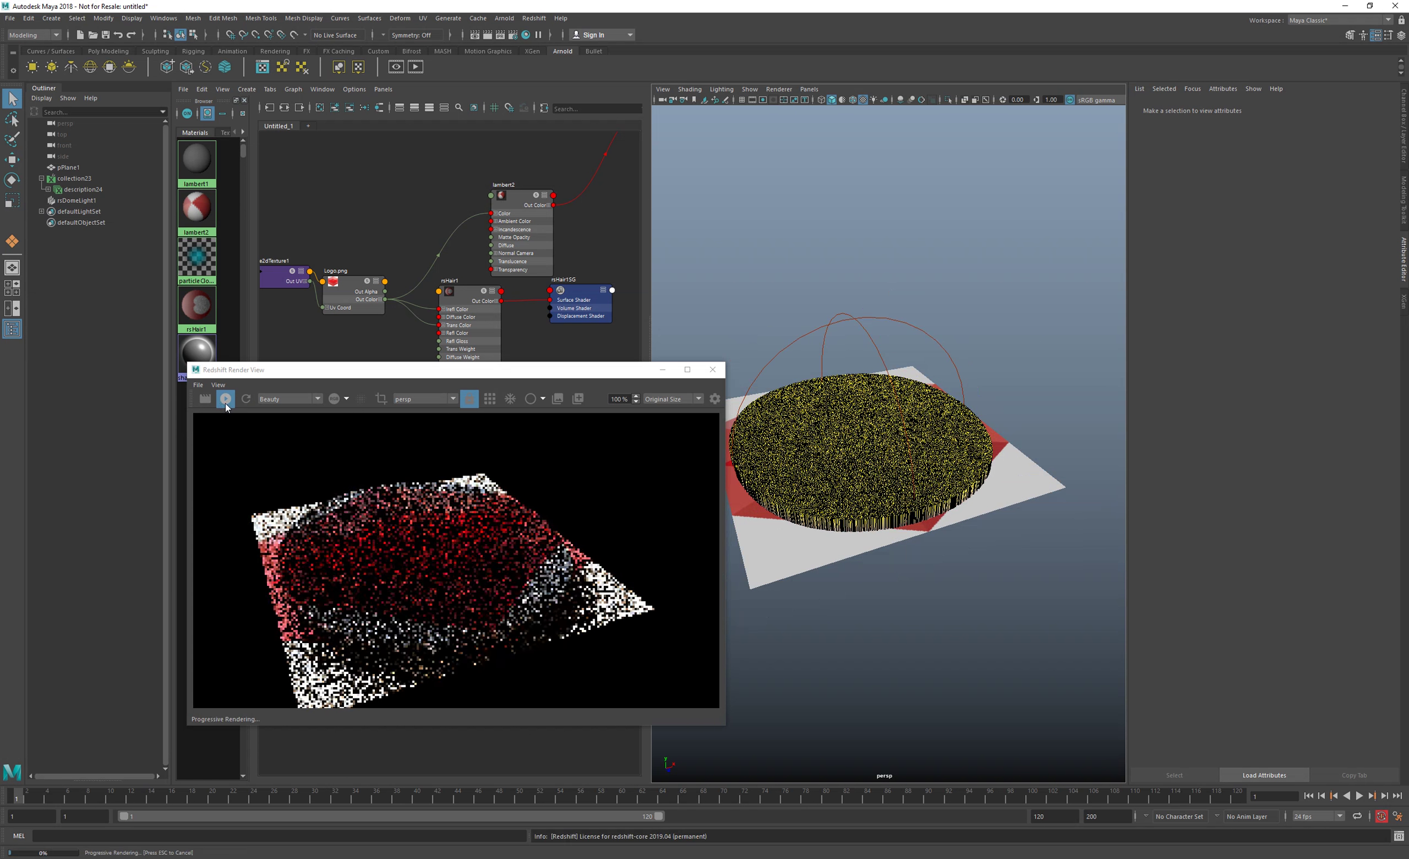
click(226, 399)
click(713, 369)
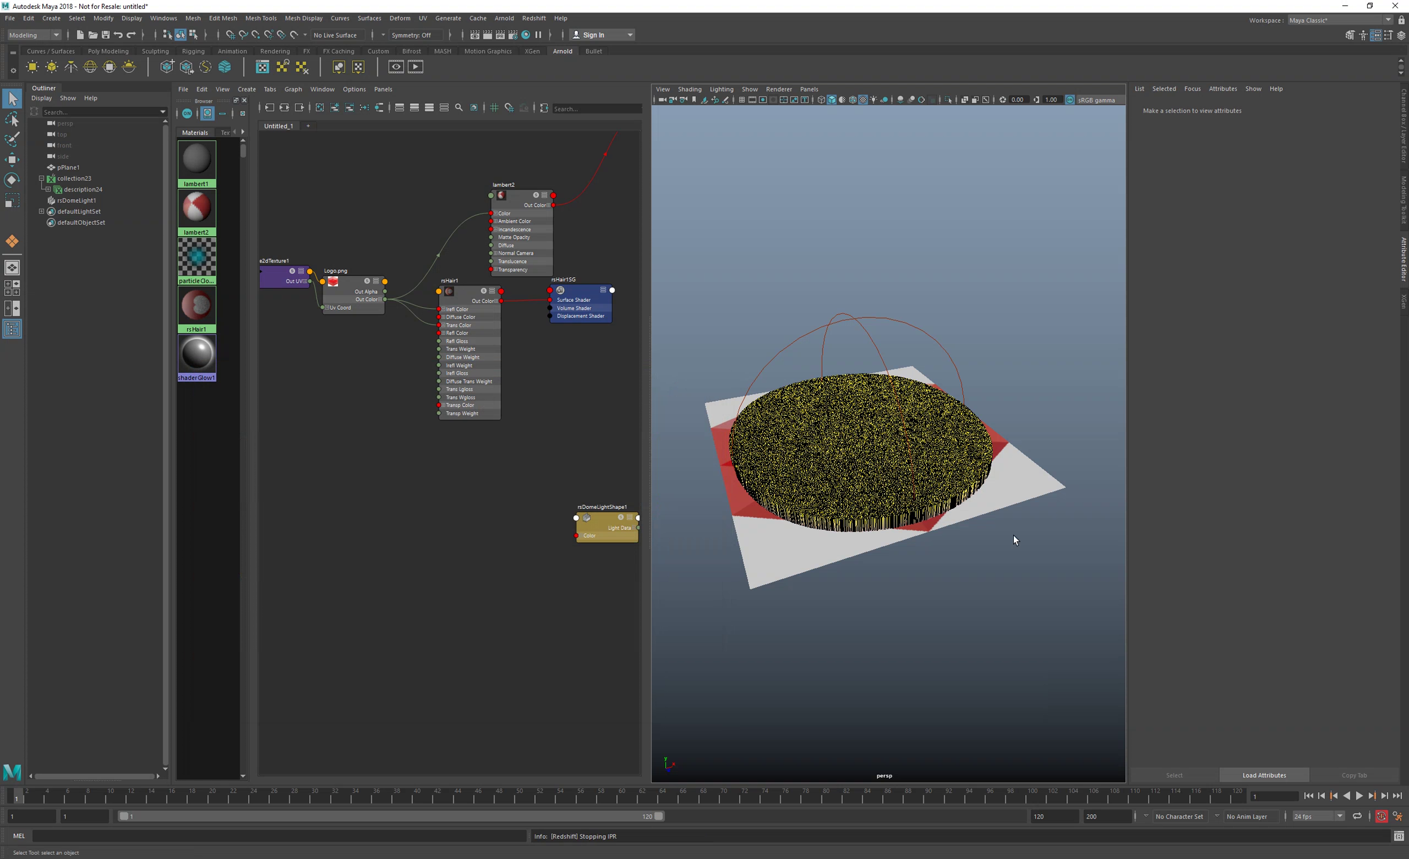
- Delete the XGen hair collection23 from the plane
alt+drag(1014, 535, 1002, 488)
click(1026, 415)
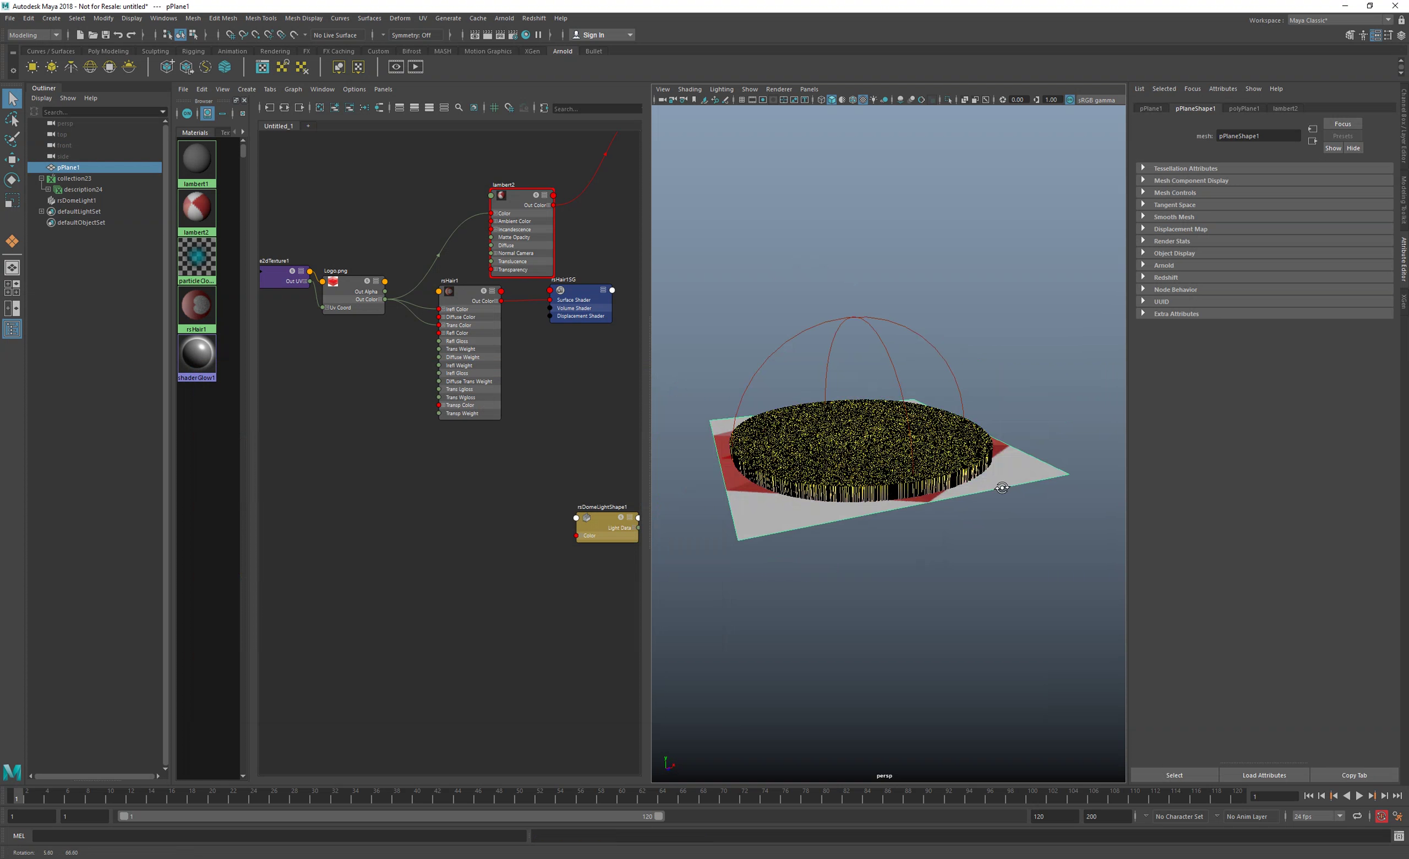
click(74, 178)
key(Delete)
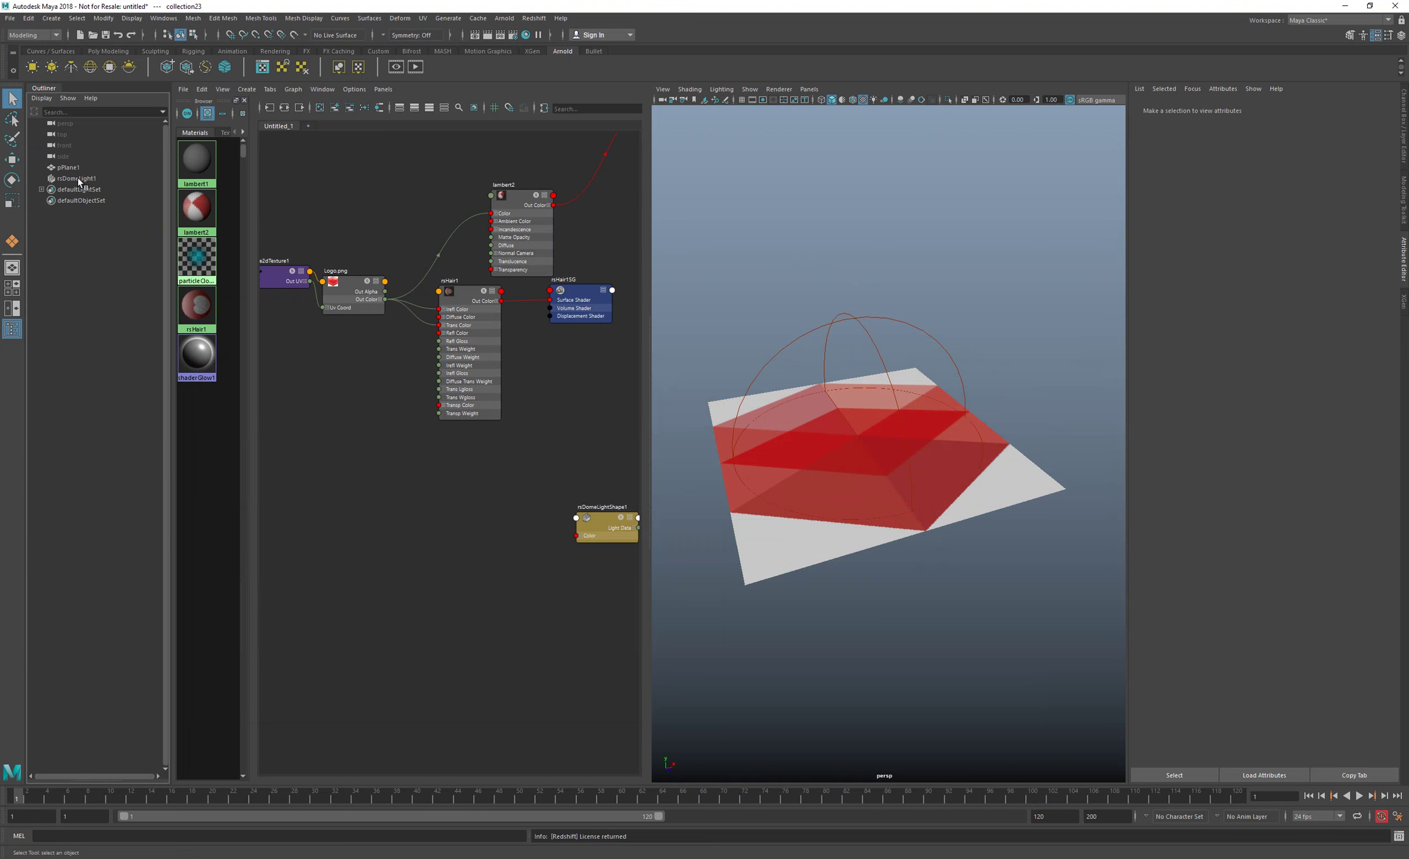
- Divide pPlane1 into four faces with two crossing Multi-Cut edges through its middle, and return to object selection
click(1050, 486)
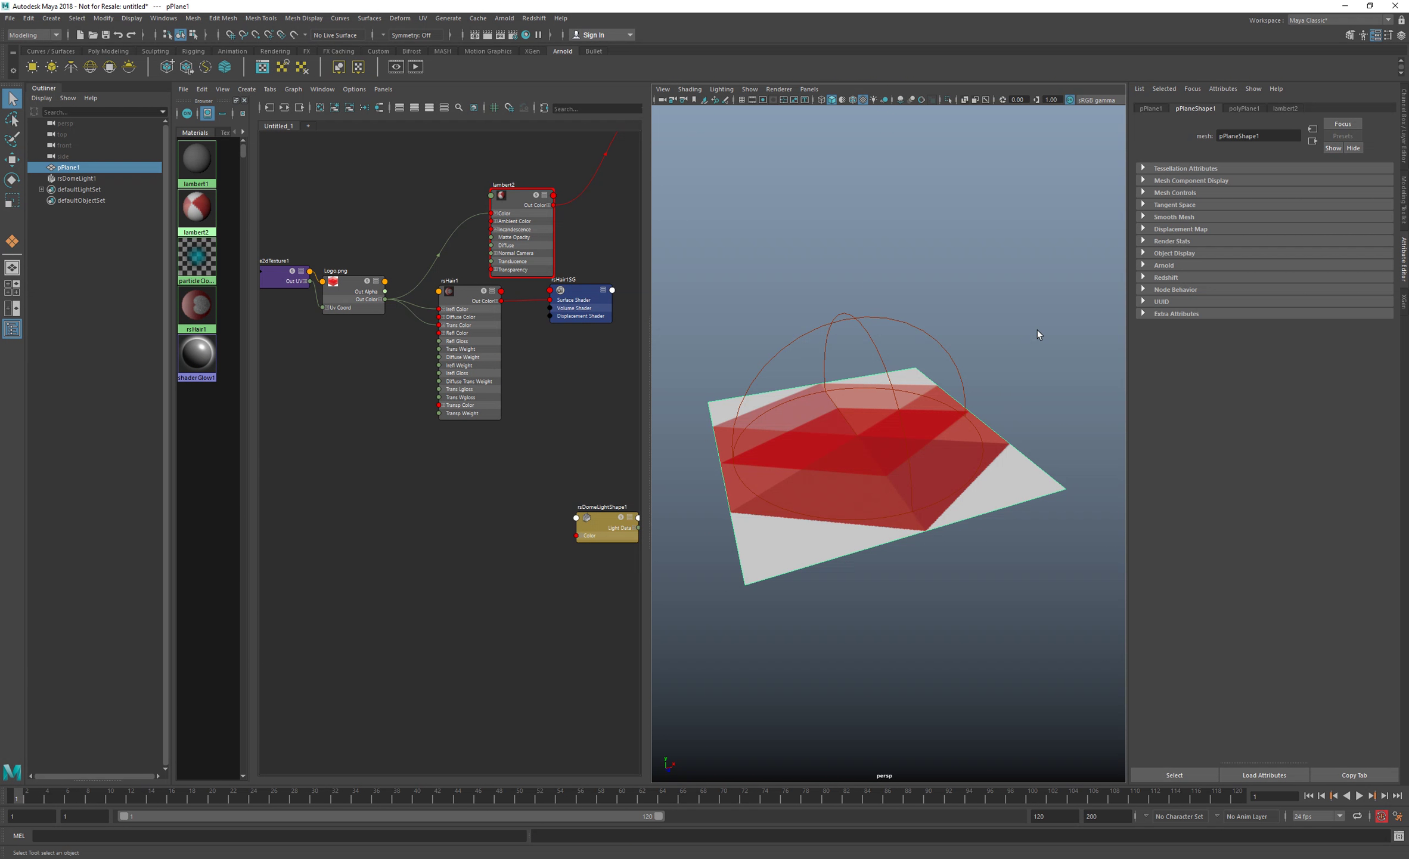
shift+right_drag(1041, 324, 996, 325)
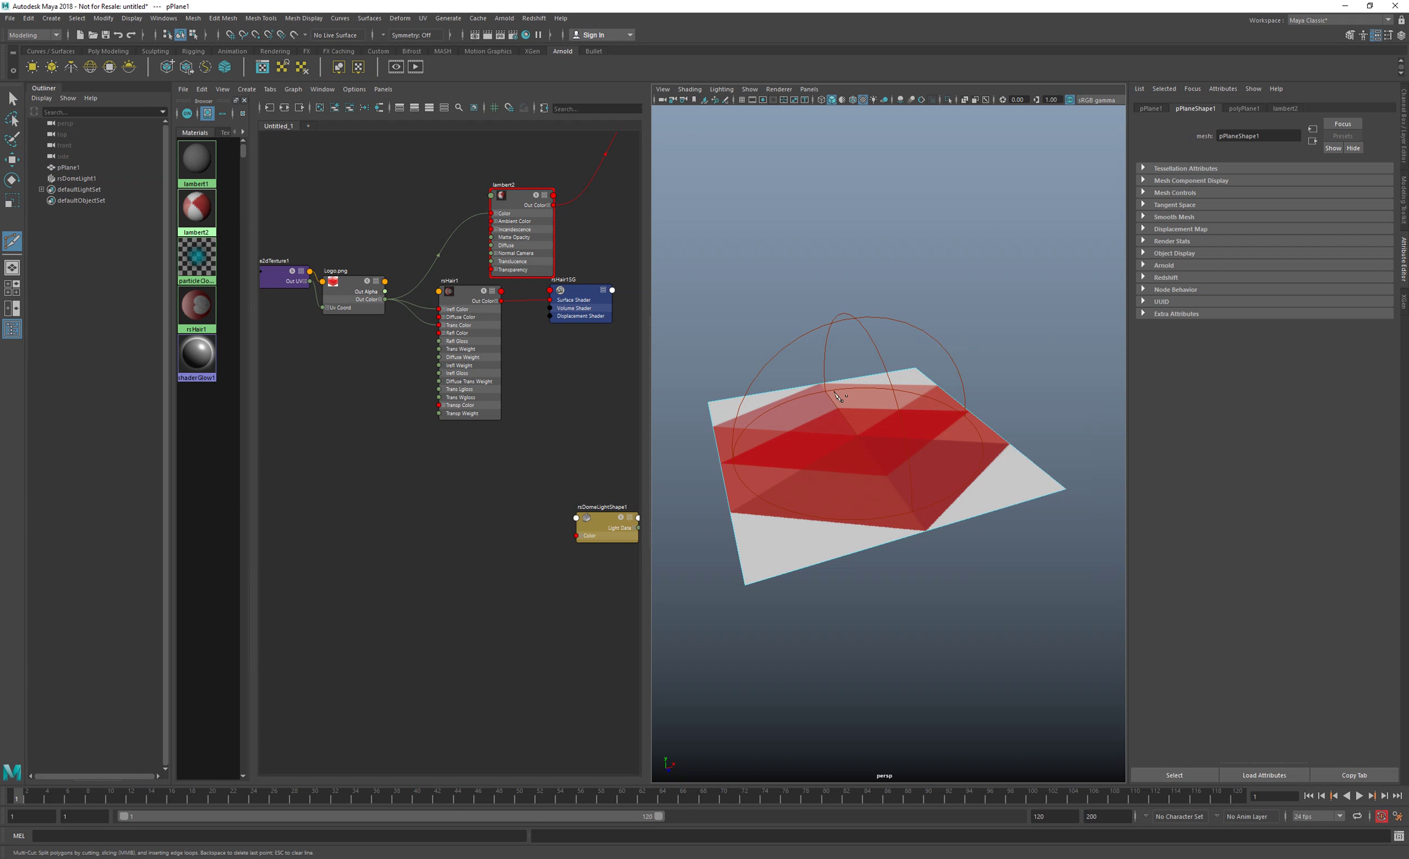
click(722, 469)
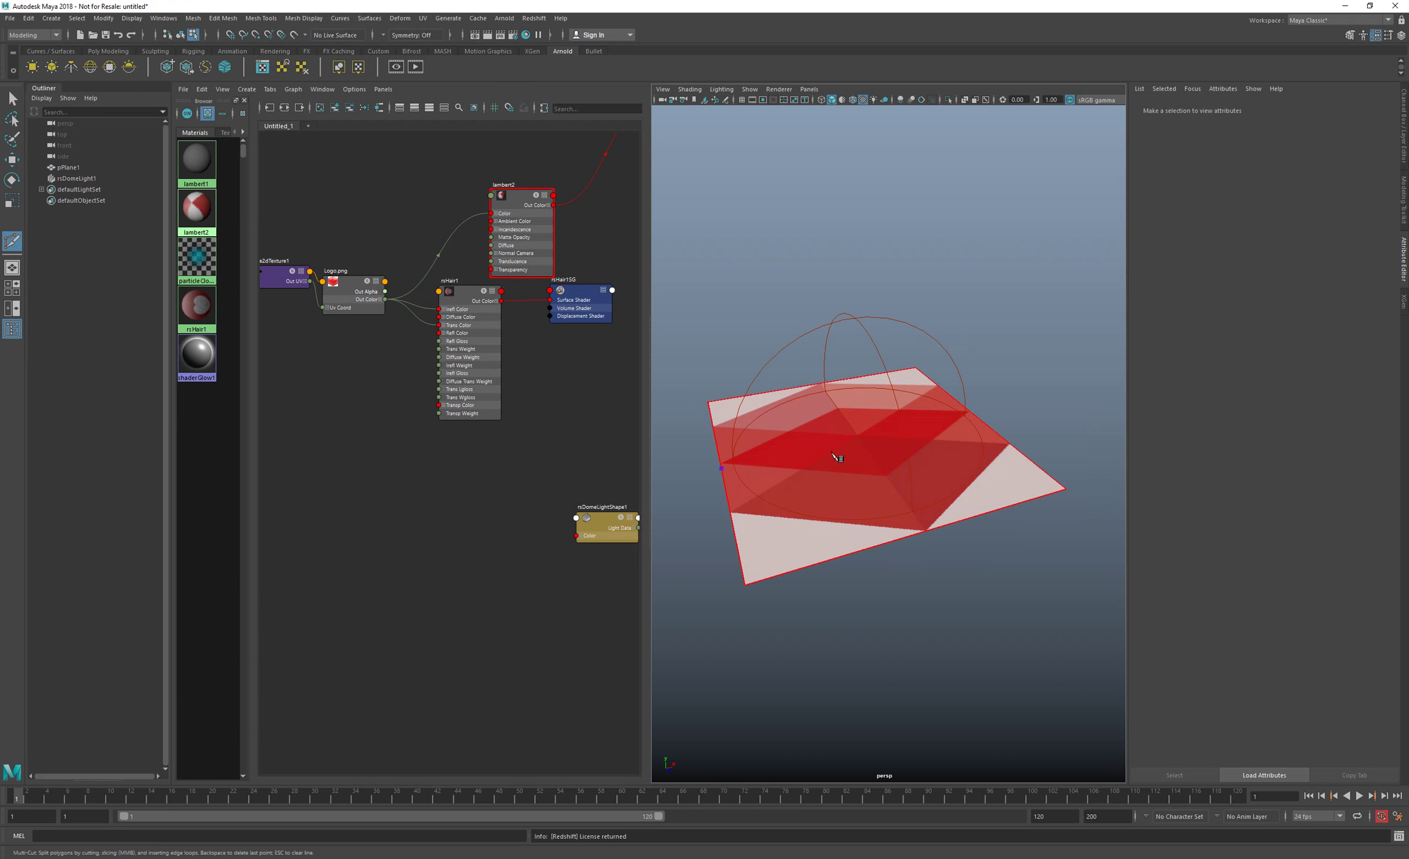
click(974, 415)
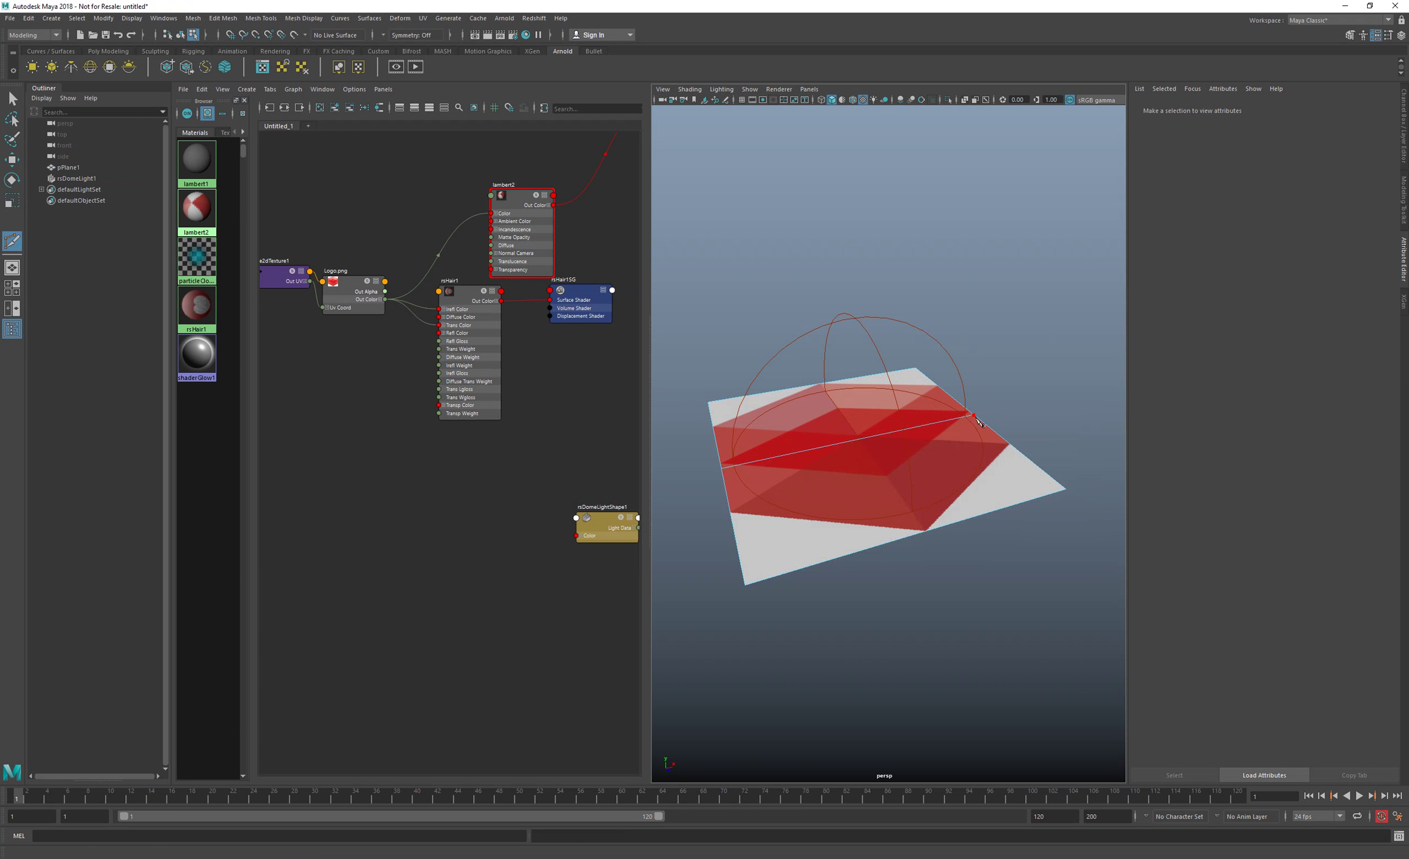
click(819, 383)
click(925, 530)
key(q)
right_drag(931, 471, 986, 450)
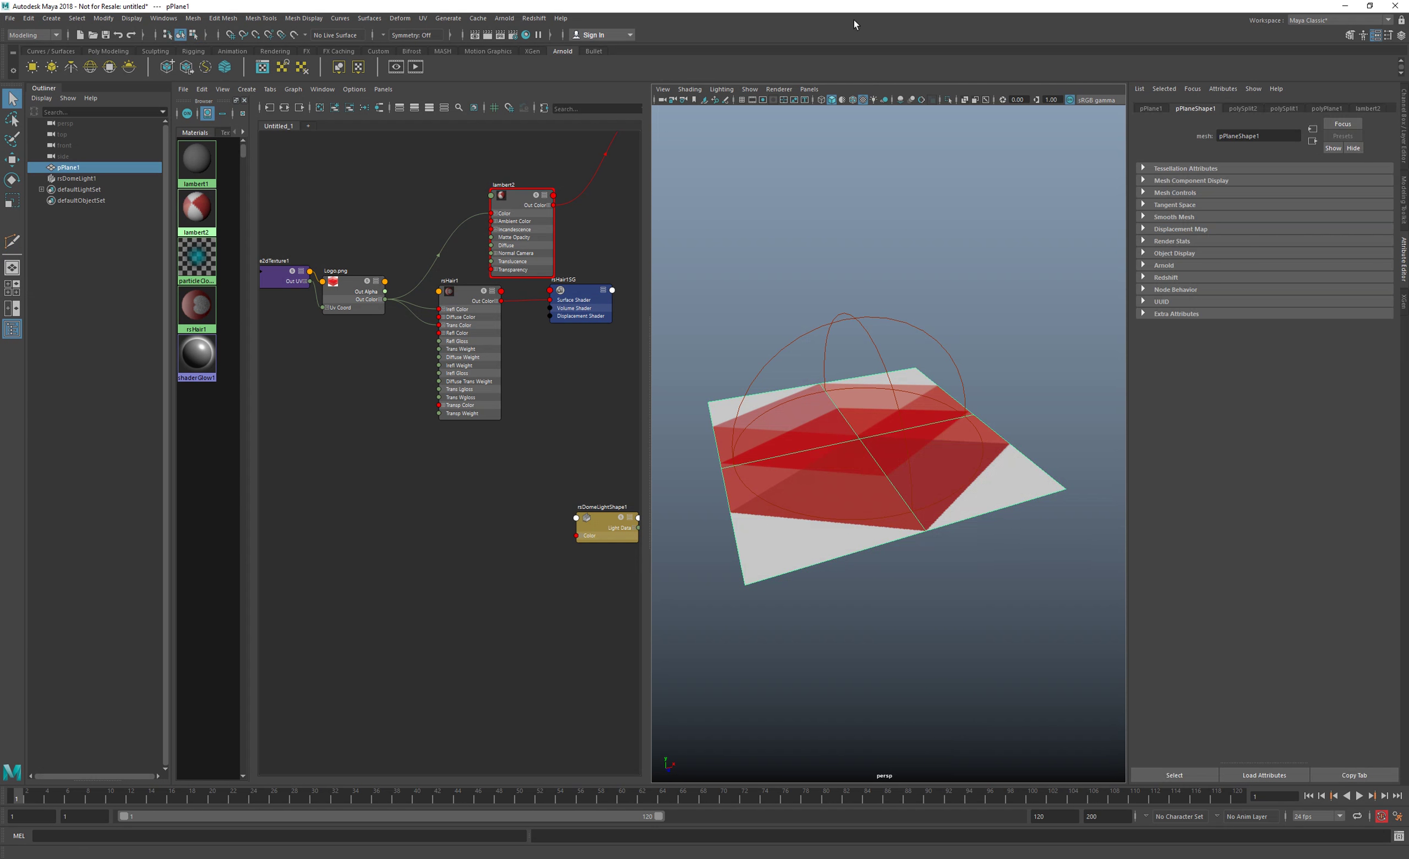
- Create a new XGen description with groomable splines in a new collection on the divided plane
click(534, 18)
mouse_move(450, 18)
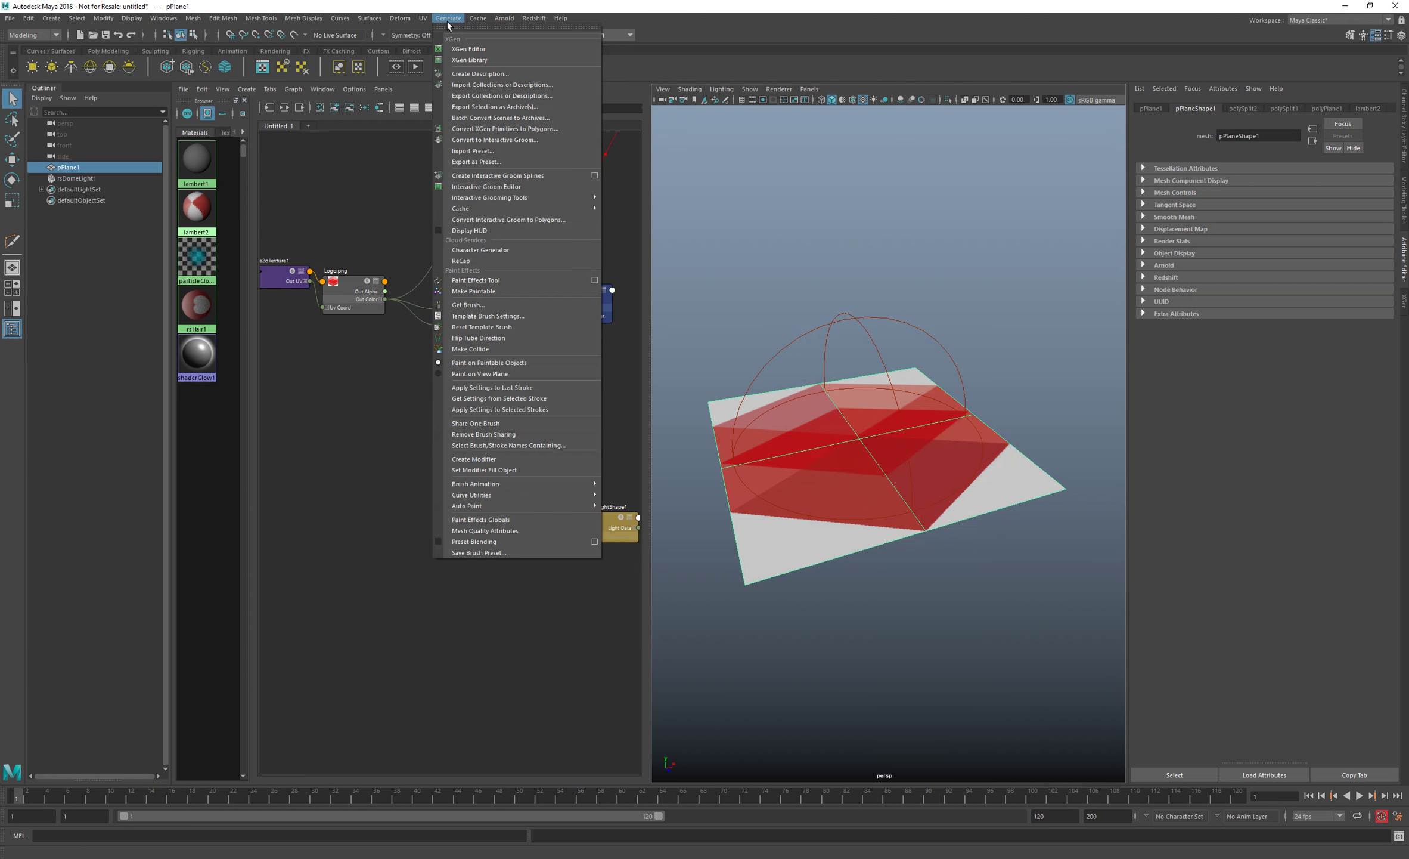
click(459, 74)
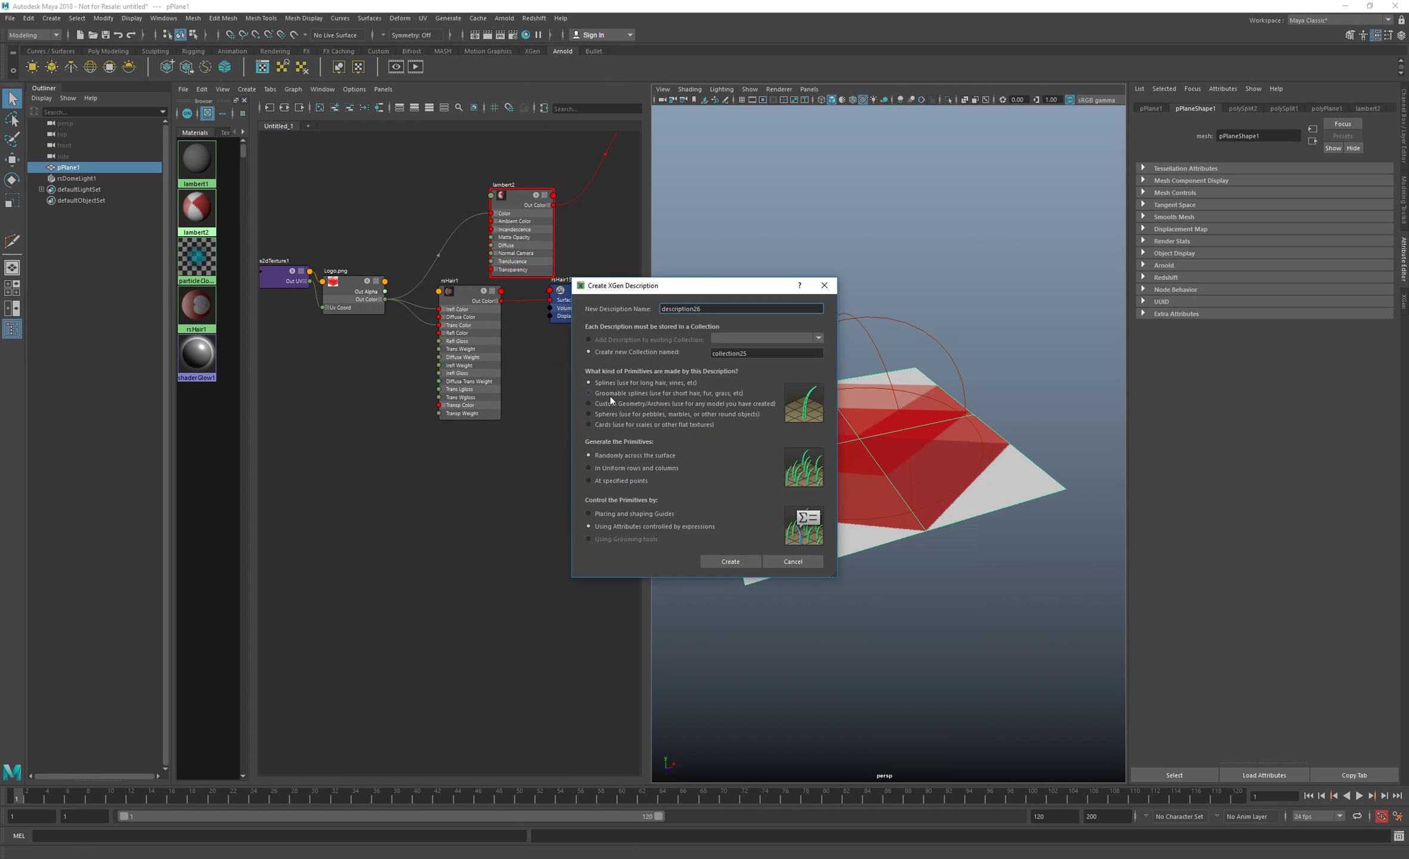
click(610, 395)
click(727, 558)
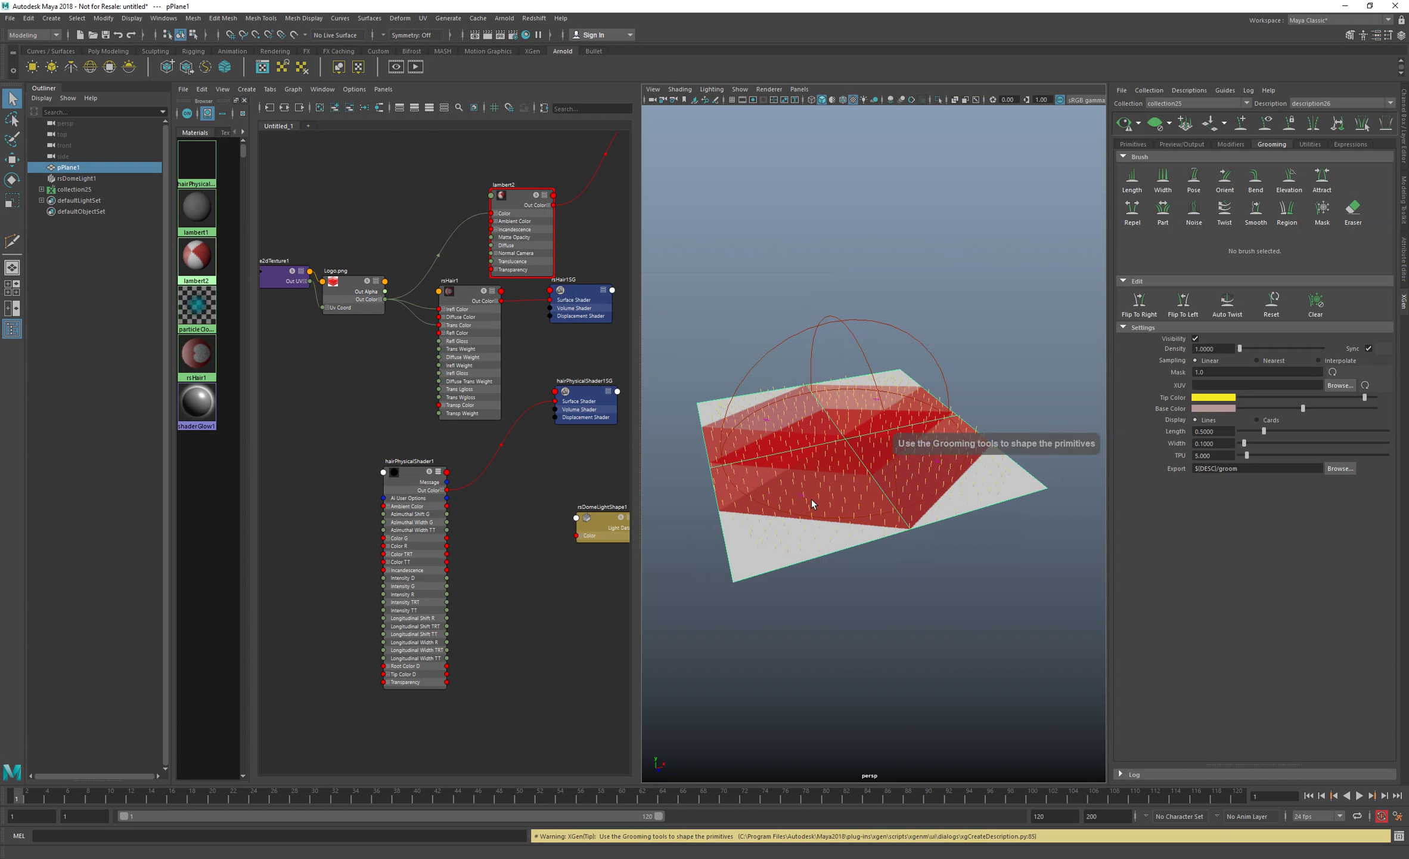
- Show the plane shaded without texture, and set the groom's length to about 2.15, density to about 215 and sampling to Interpolate
key(5)
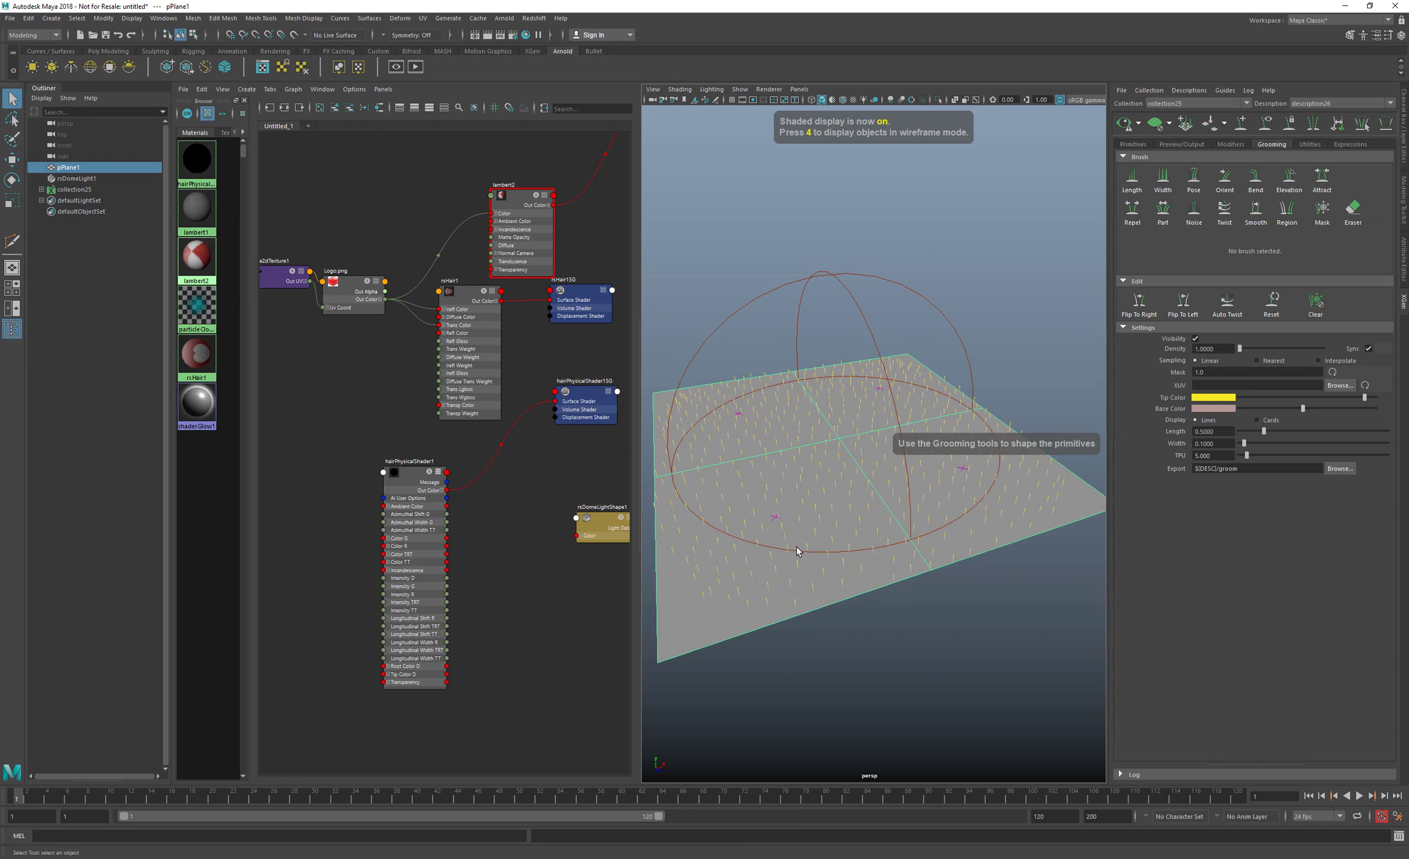
mouse_move(790, 567)
alt+mouse_down()
mouse_move(828, 579)
mouse_move(948, 566)
alt+mouse_up()
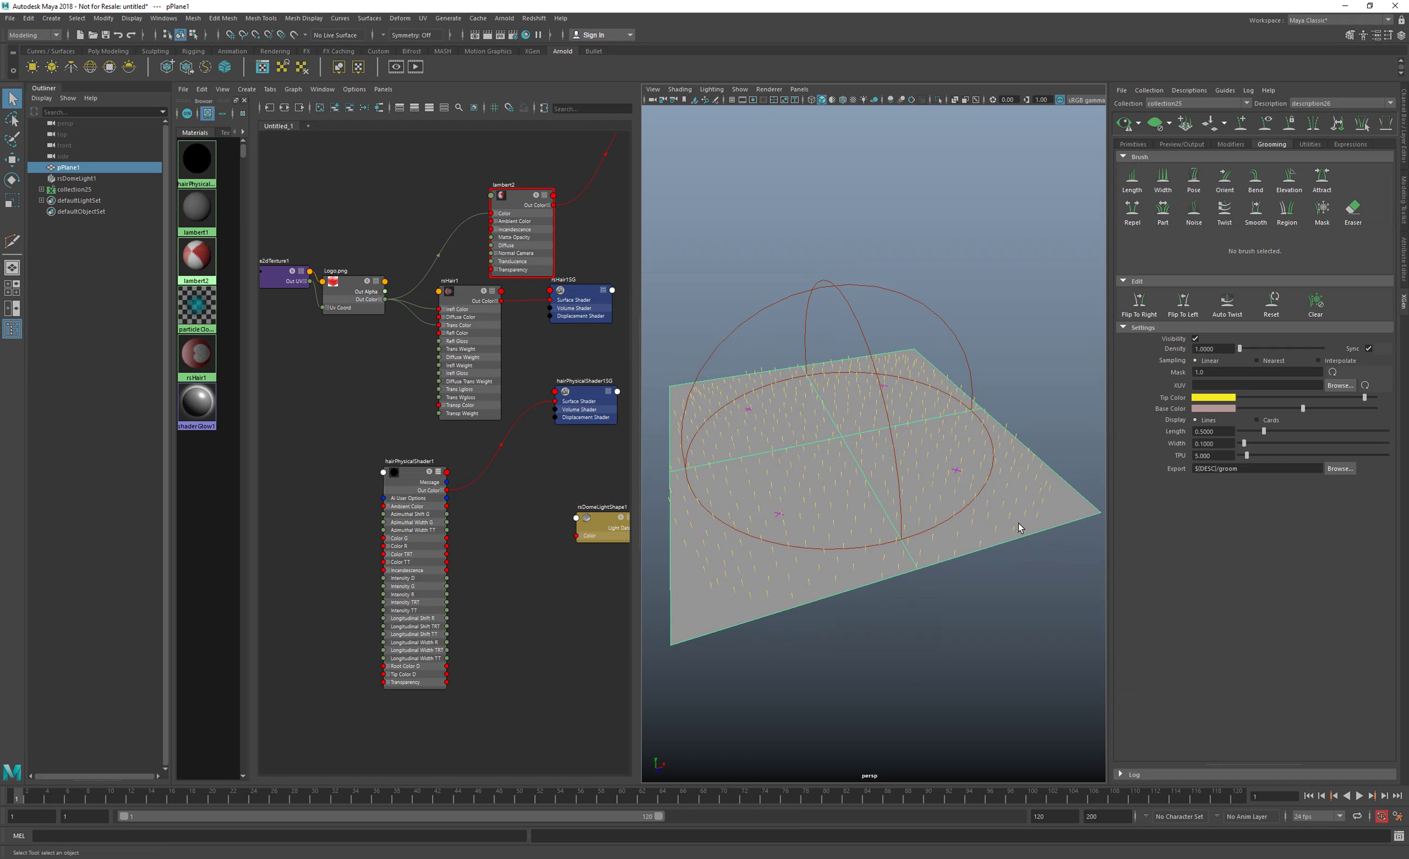
alt+drag(1032, 515, 902, 472)
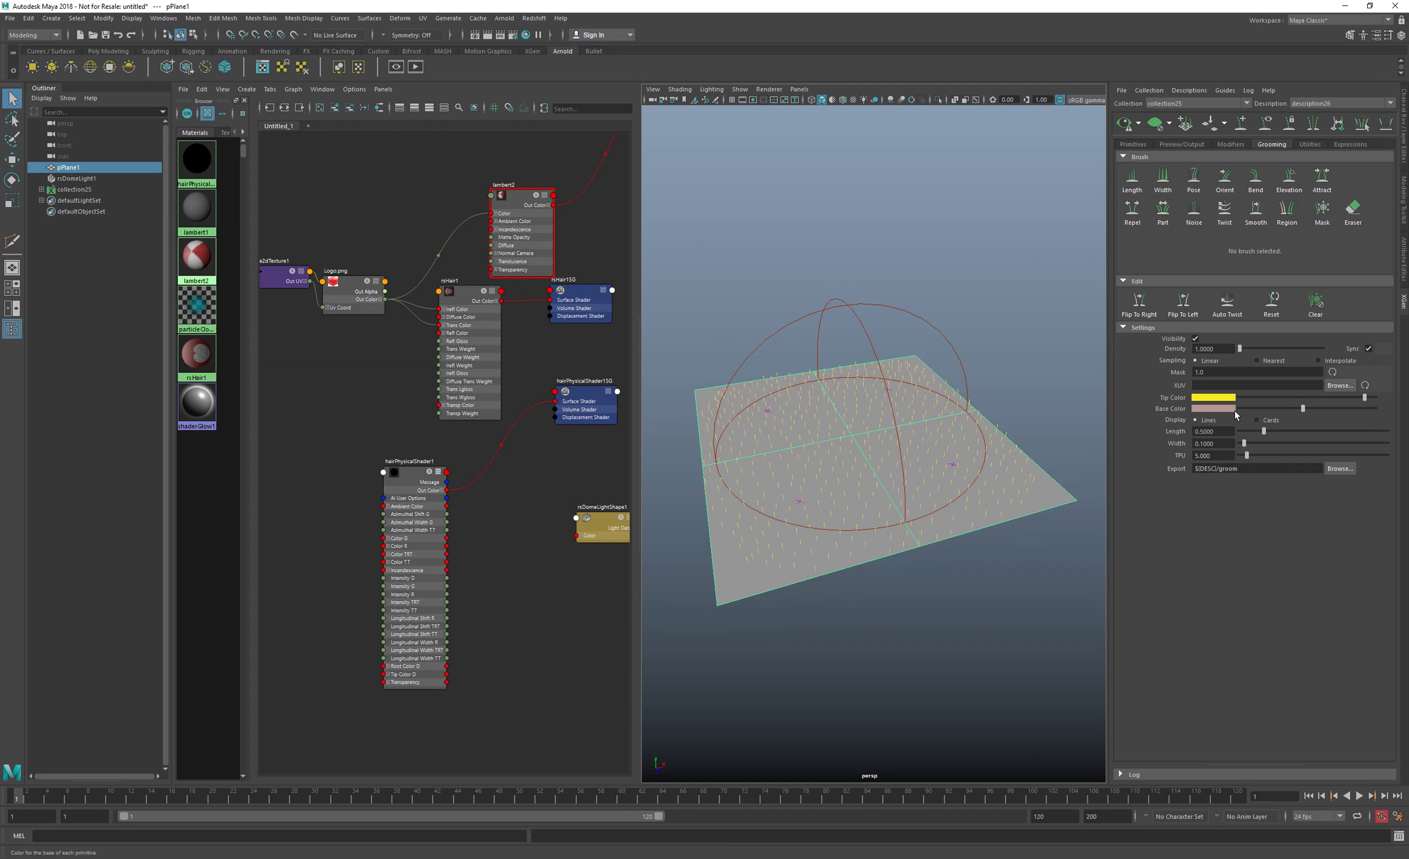
drag(1312, 408, 1344, 430)
drag(1240, 348, 1275, 348)
click(1333, 362)
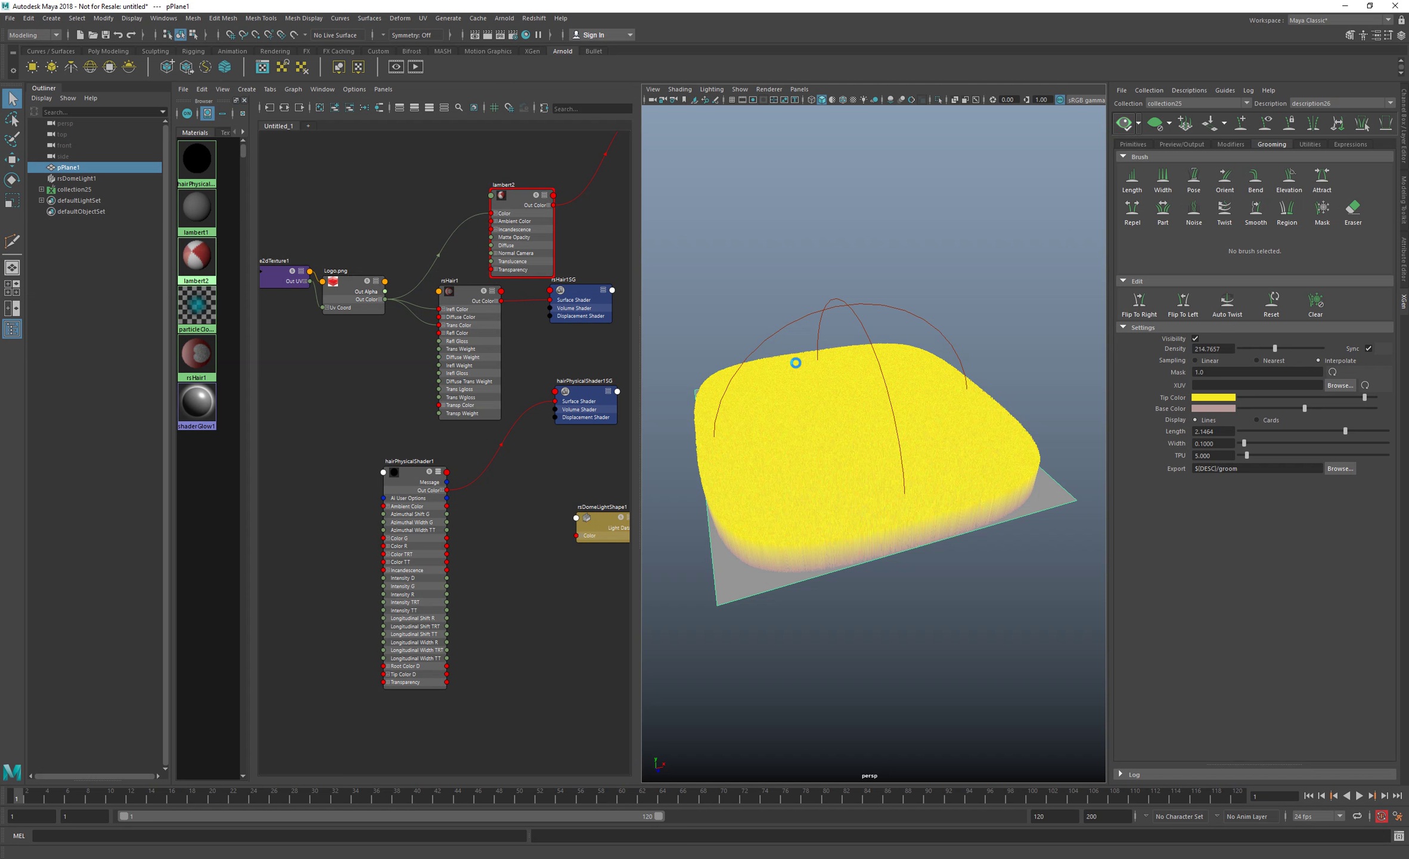
- Assign the rsHair1 material to the new XGen description in collection25
click(41, 189)
click(73, 201)
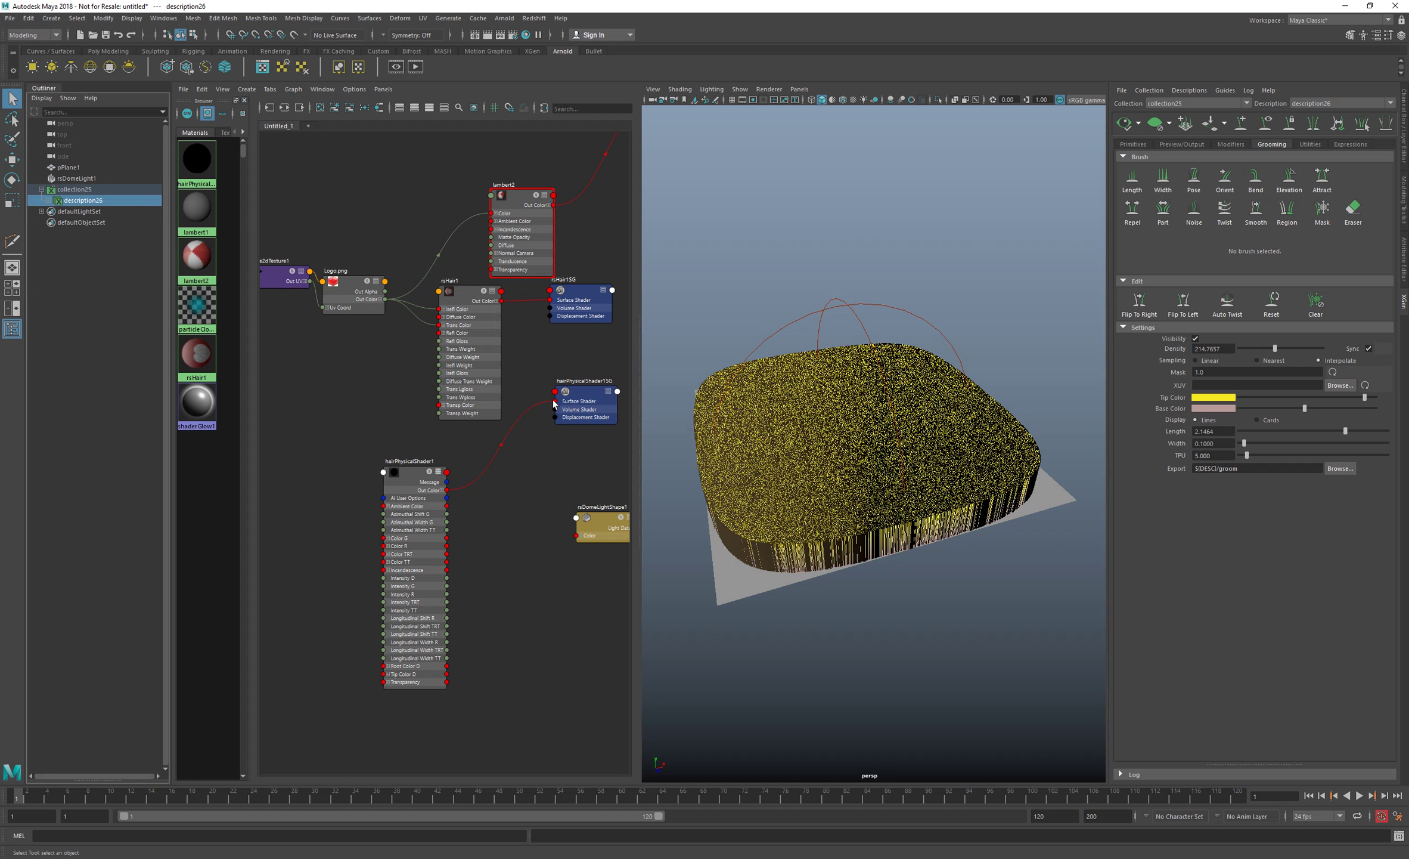
right_drag(467, 288, 469, 258)
- Run an interactive Redshift render to check how the logo maps onto the divided plane's hair, and close the render view
click(545, 18)
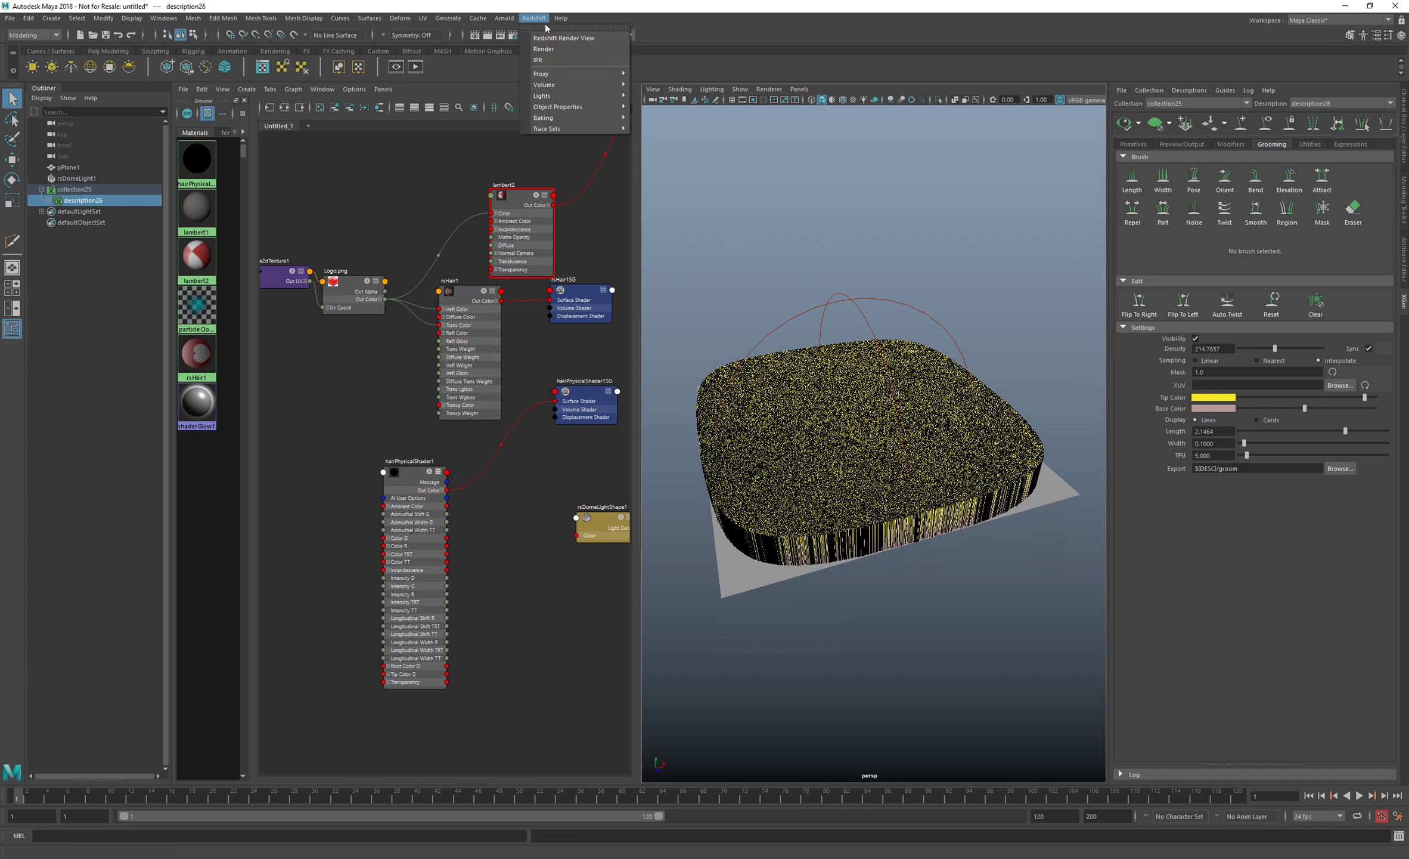
click(563, 38)
click(230, 403)
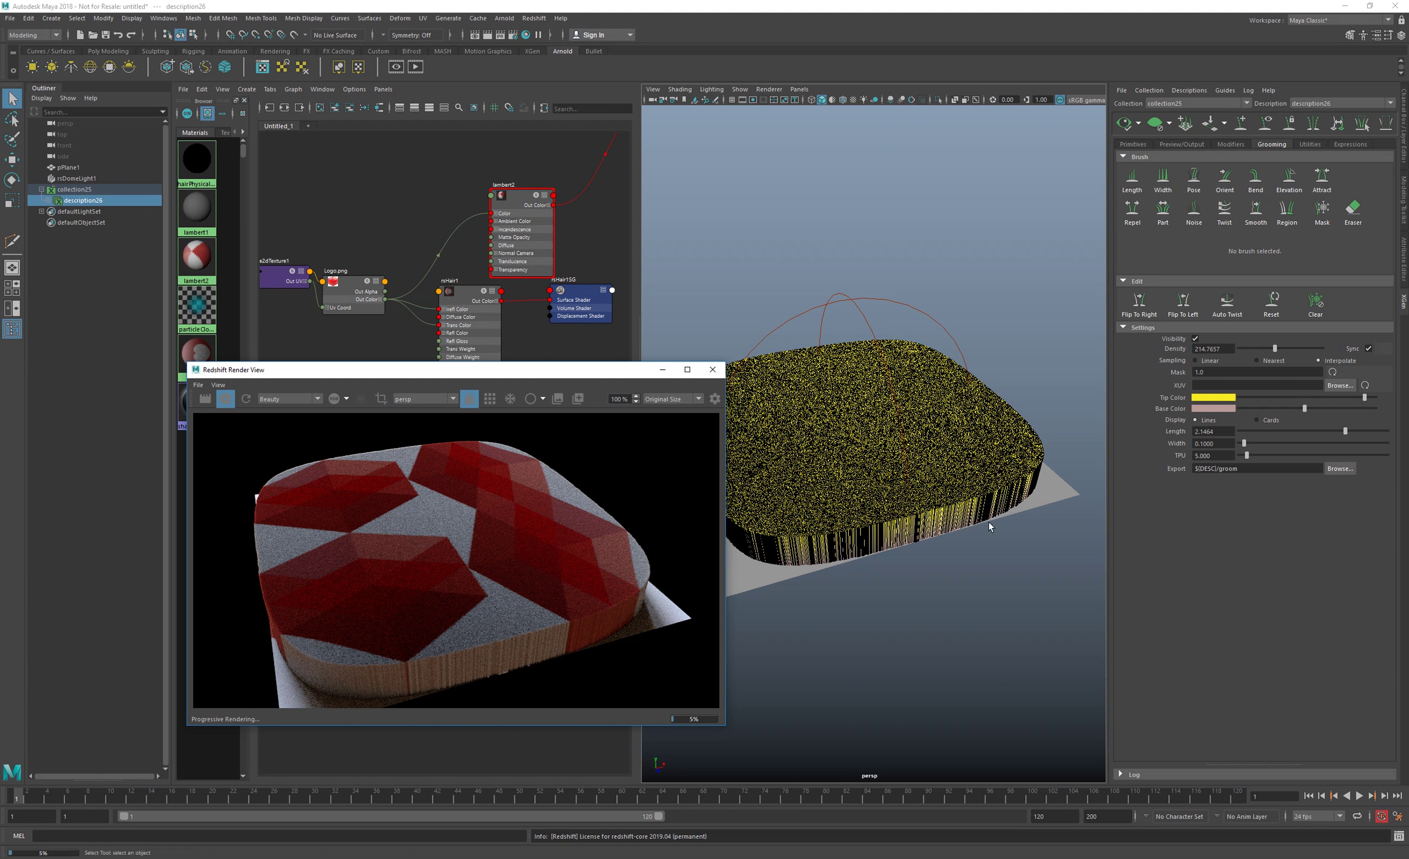
click(712, 369)
click(1043, 613)
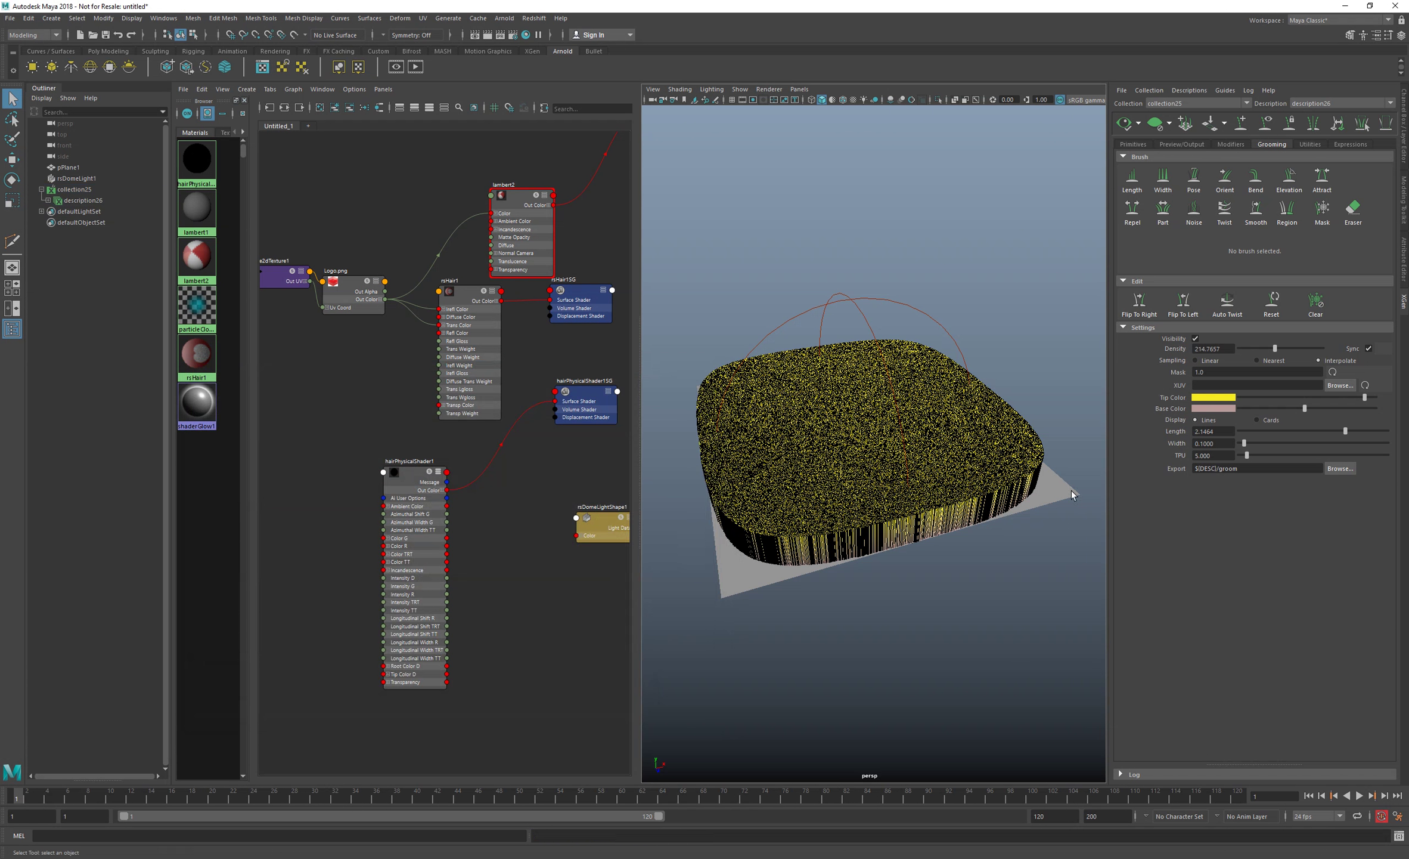
- Switch the viewport to wireframe, delete the XGen collection25 and select the plane
click(1071, 490)
key(1)
key(4)
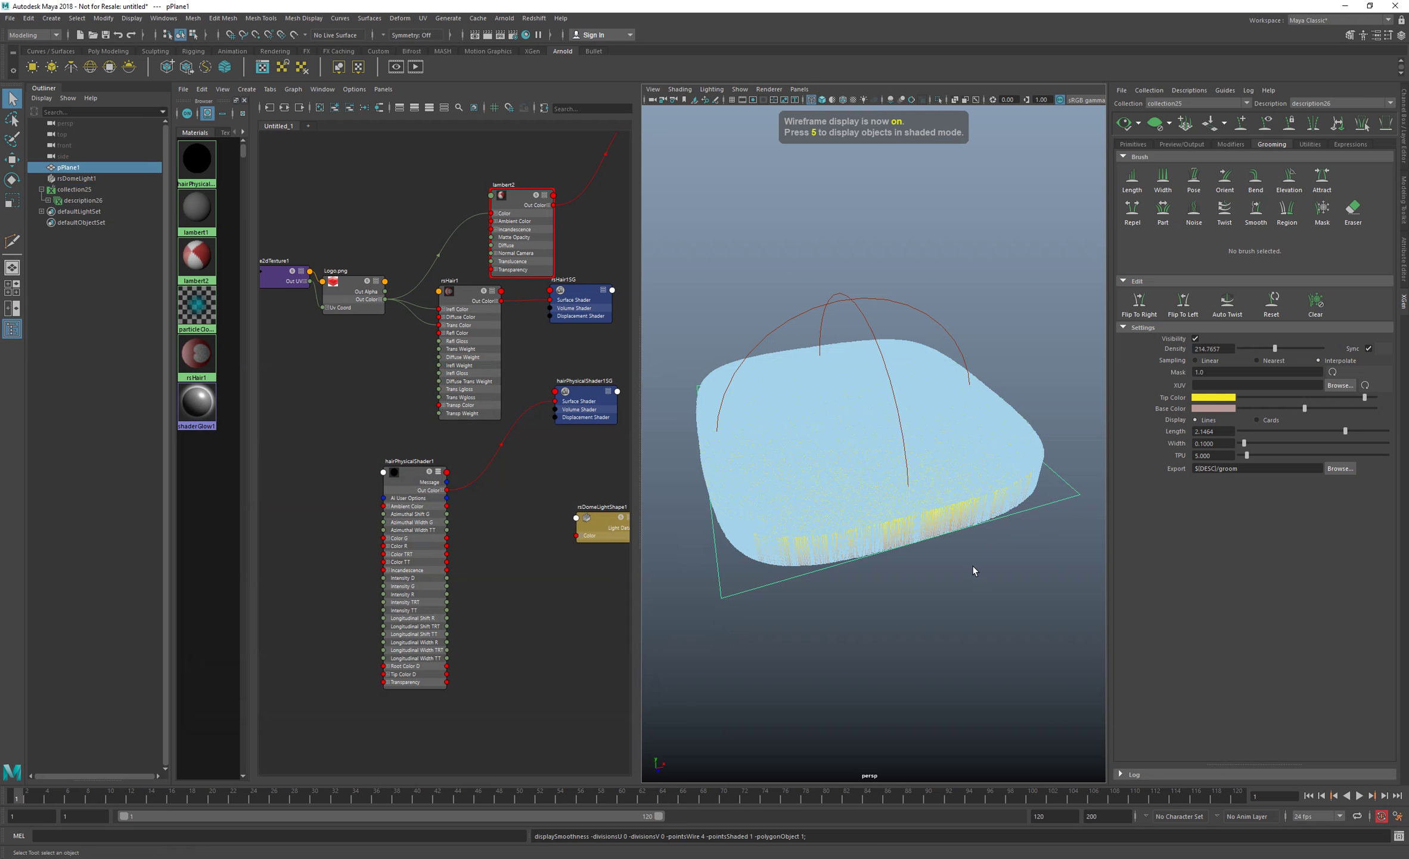
click(973, 566)
click(100, 192)
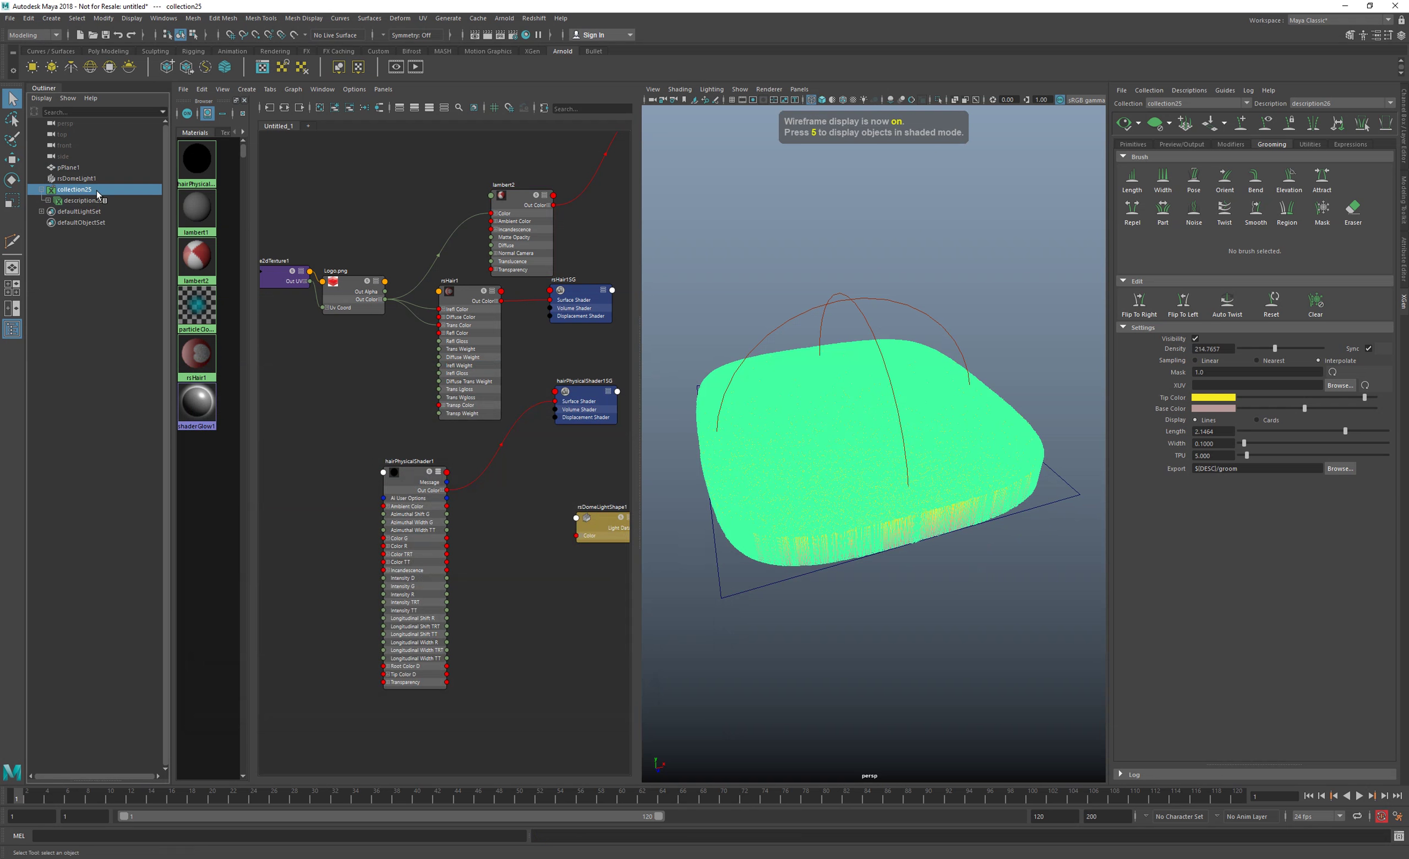
key(Delete)
drag(934, 528, 995, 557)
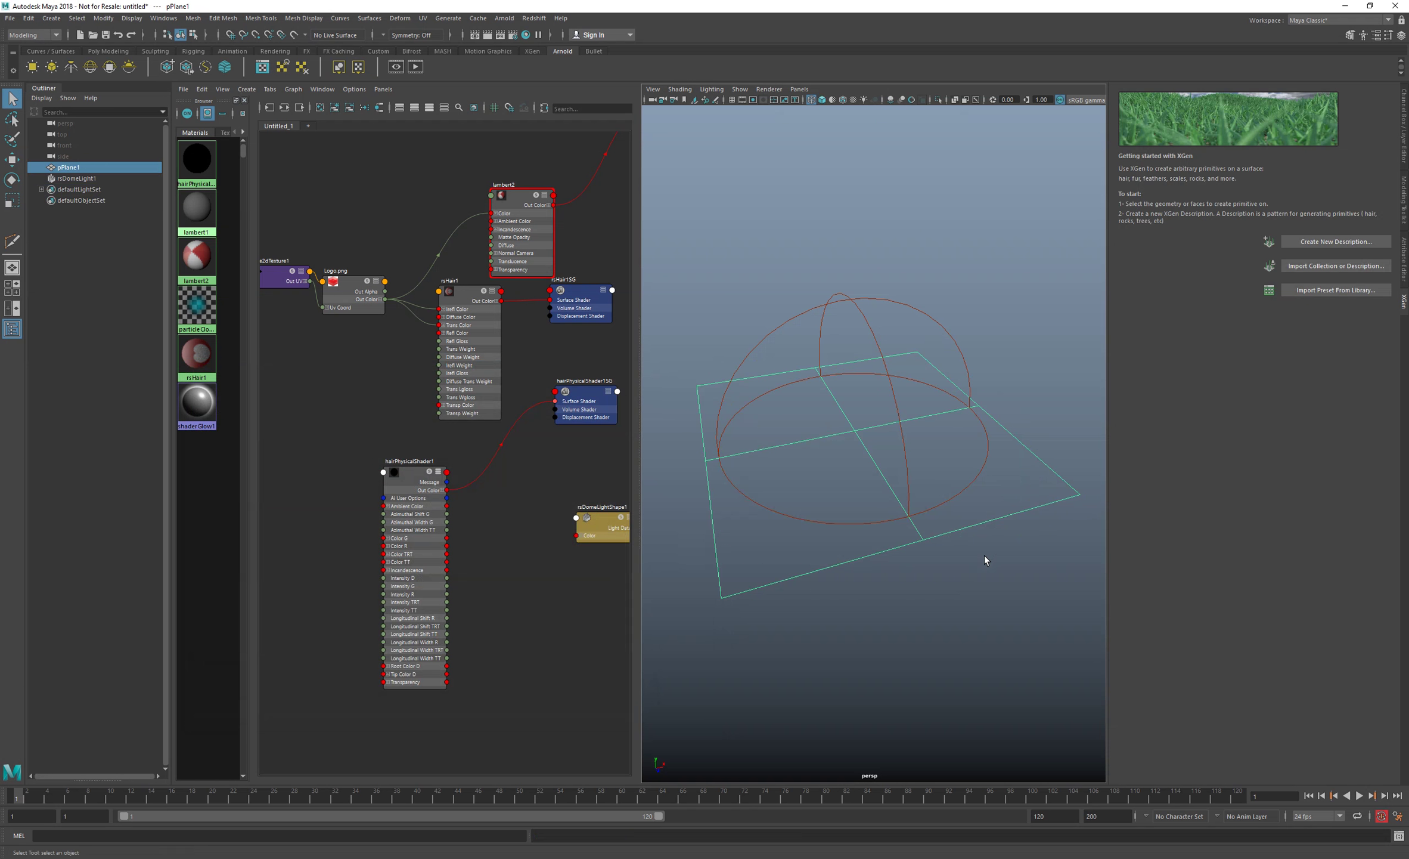
scroll(985, 555, down, 1)
alt+drag(908, 509, 854, 534)
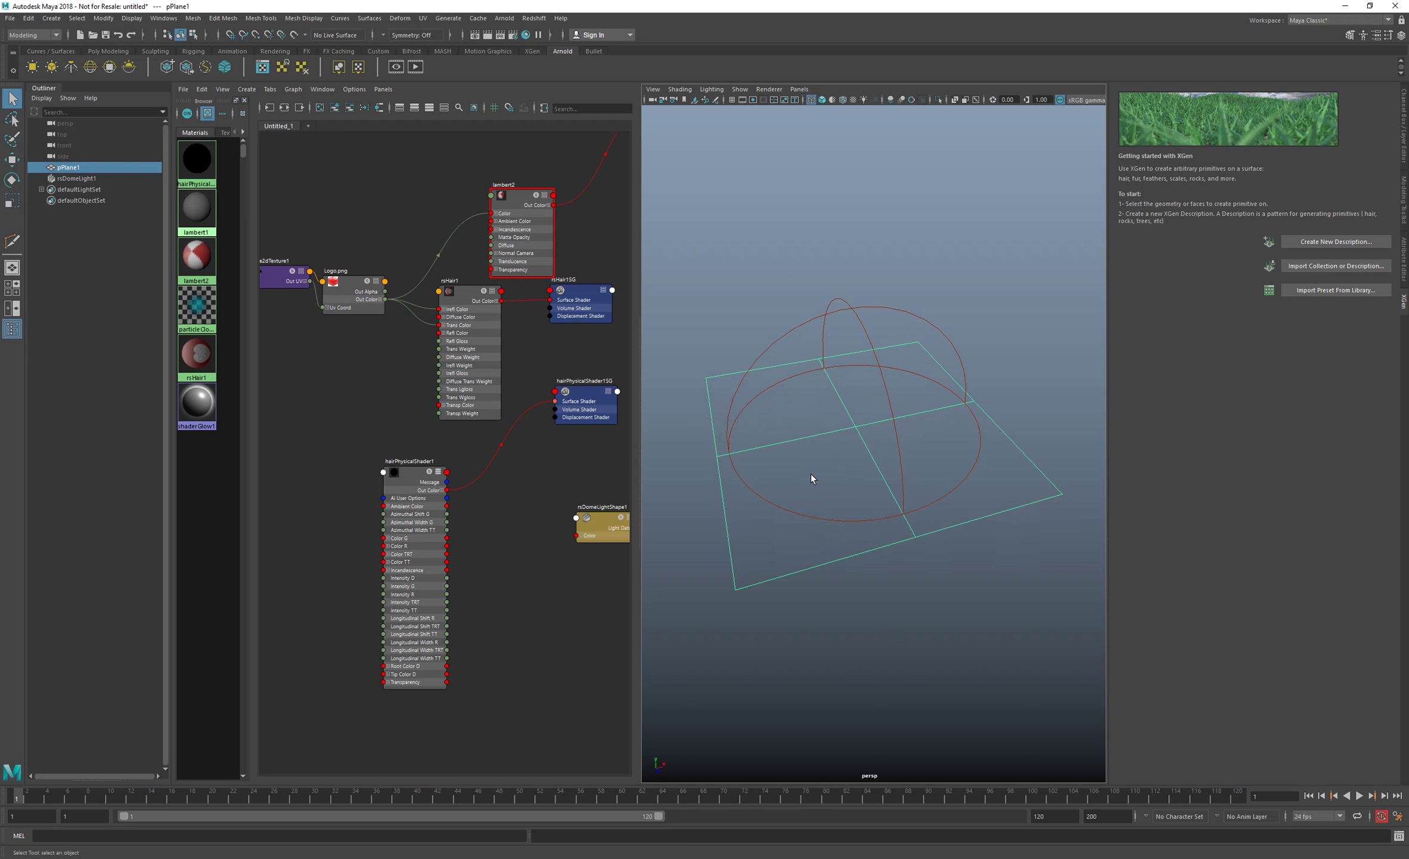
alt+middle_drag(843, 512, 839, 520)
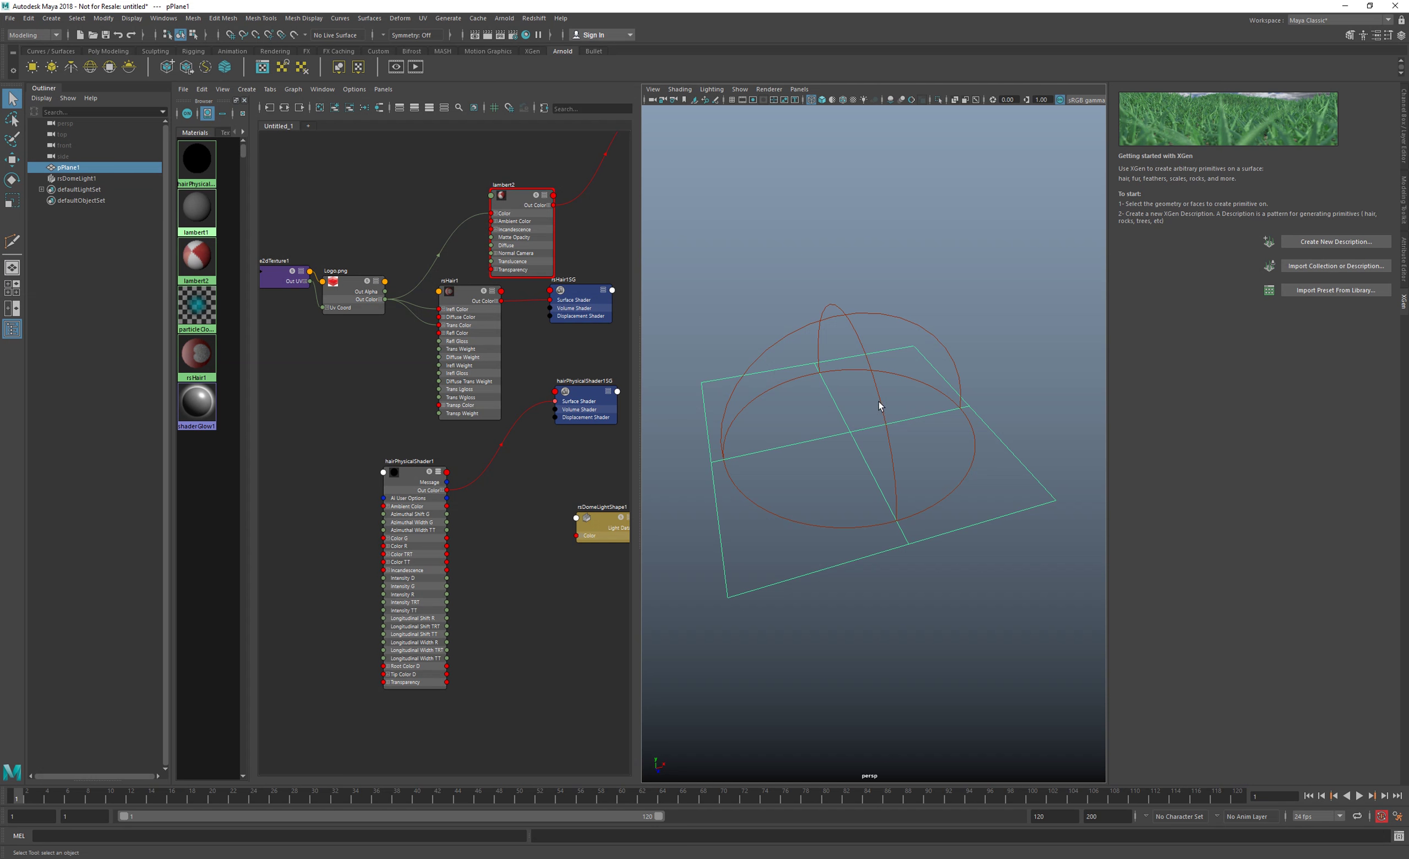
- Insert three edge loops into each half of the plane in both directions, and return to object selection
shift+right_drag(976, 318, 949, 334)
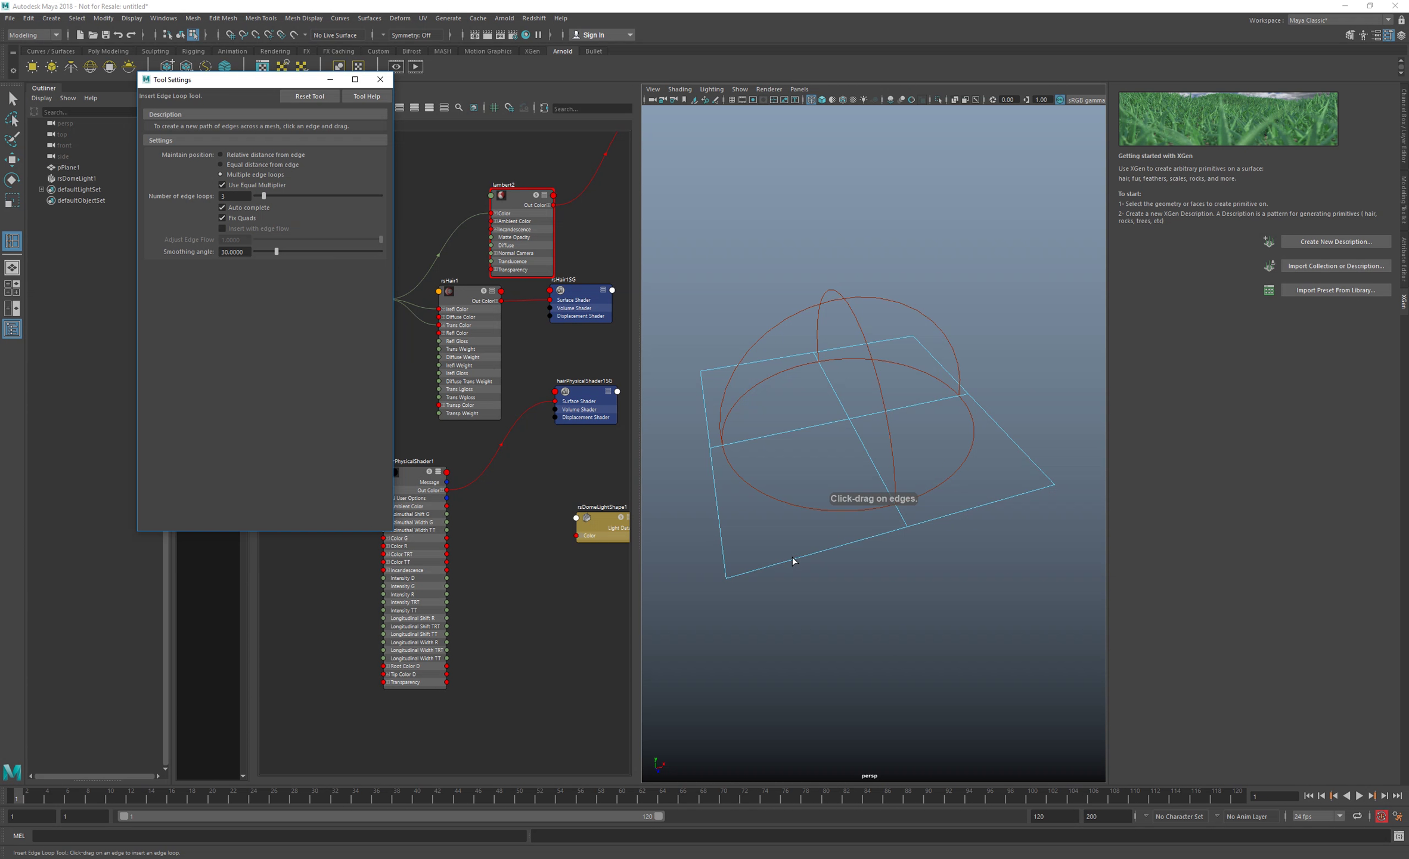
drag(793, 560, 804, 557)
click(984, 505)
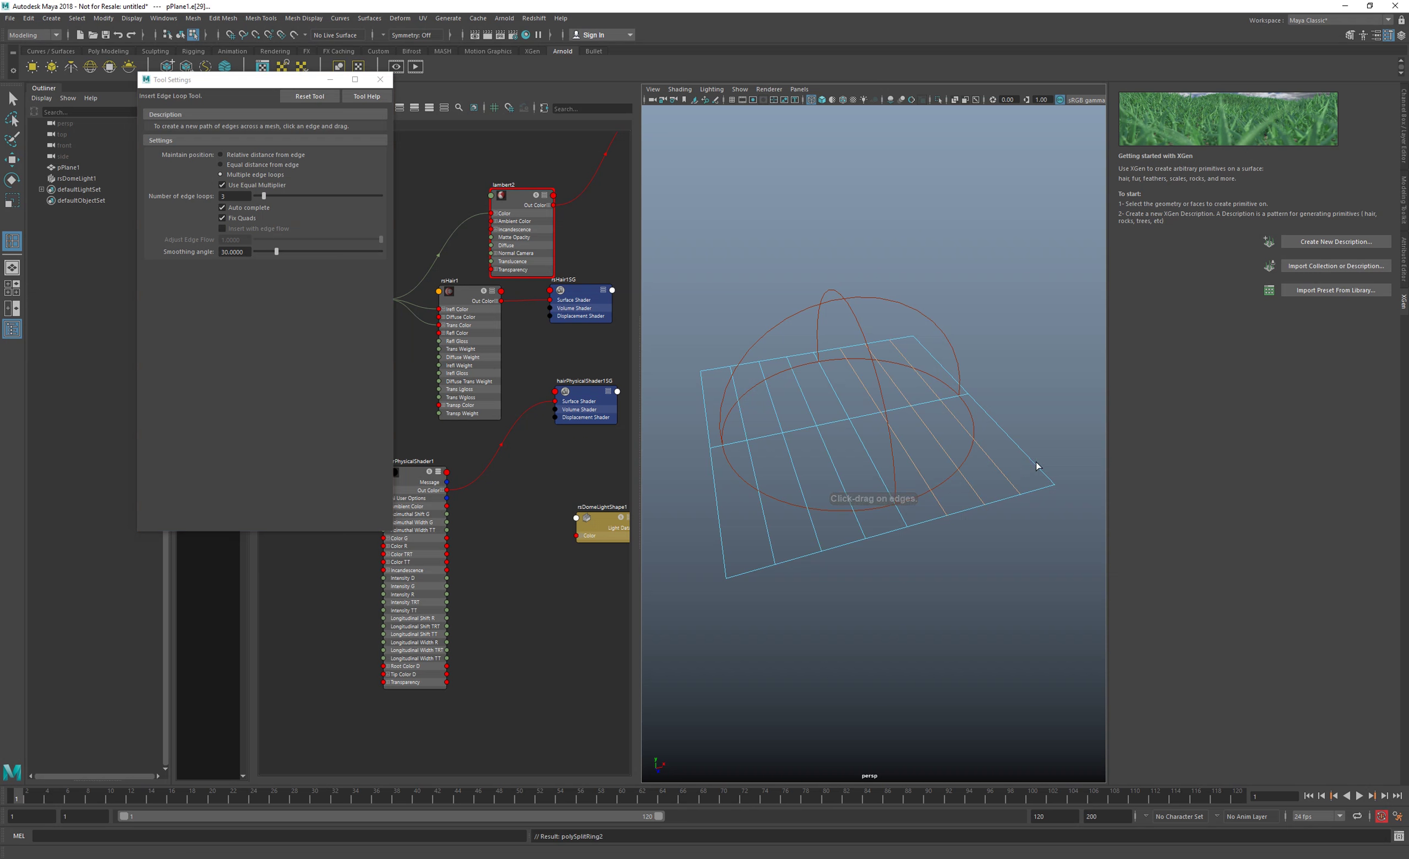
click(1035, 463)
click(942, 365)
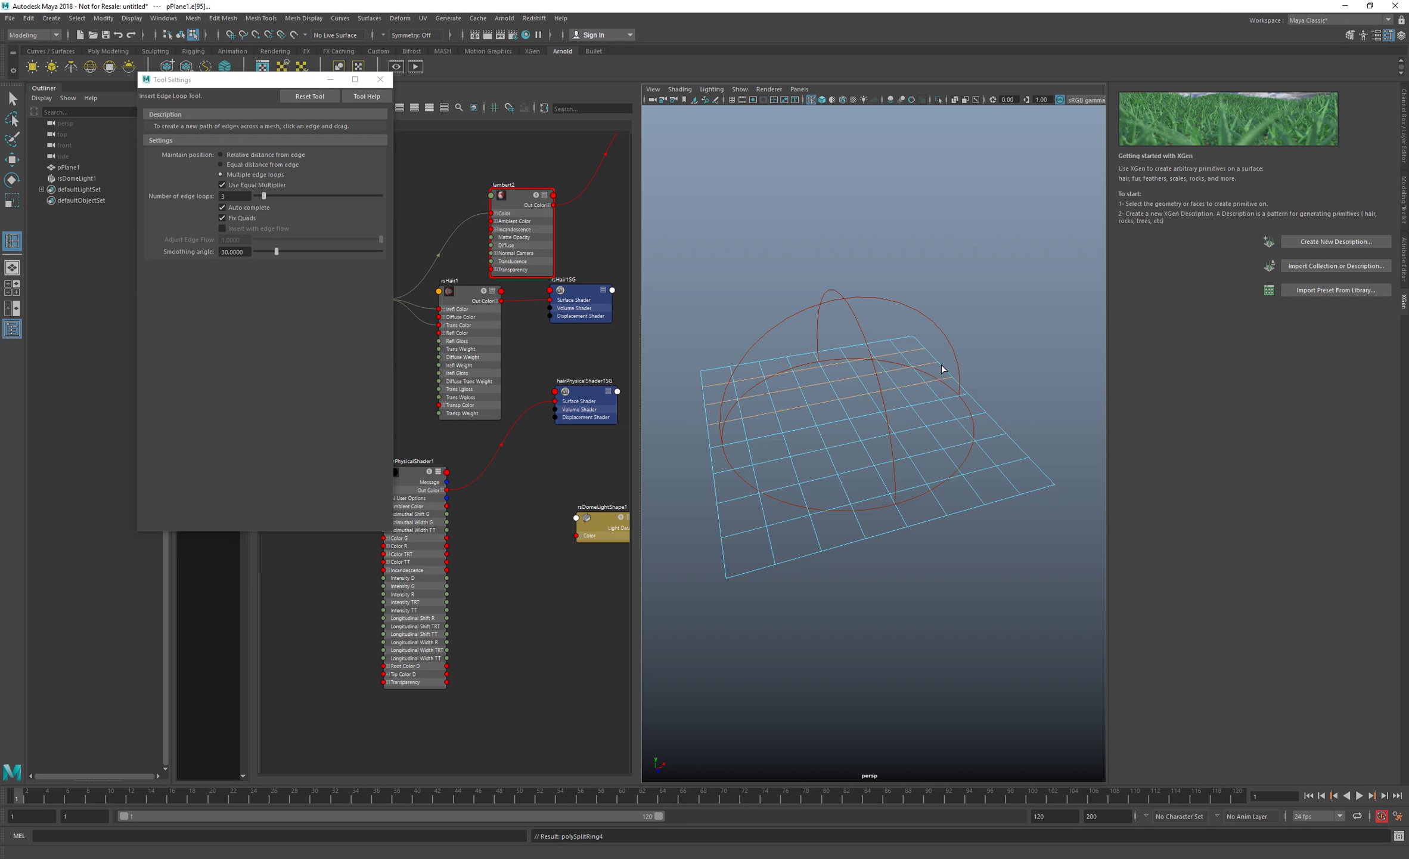
click(380, 79)
key(q)
right_click(746, 239)
right_drag(789, 225, 793, 225)
click(1016, 384)
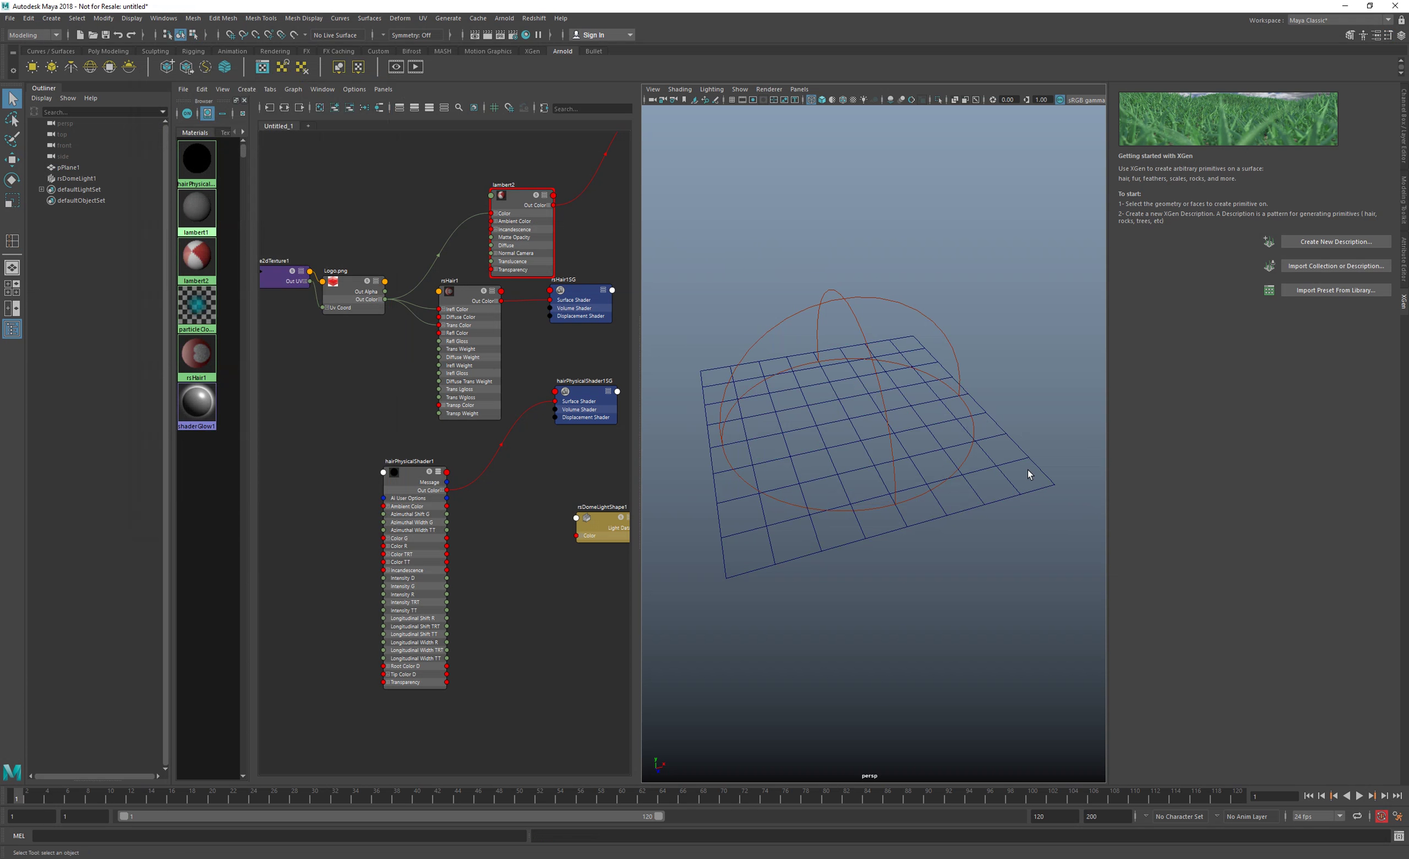
- Create a new XGen description on the plane in a new collection, using groomable splines
click(1014, 502)
click(1323, 241)
click(617, 393)
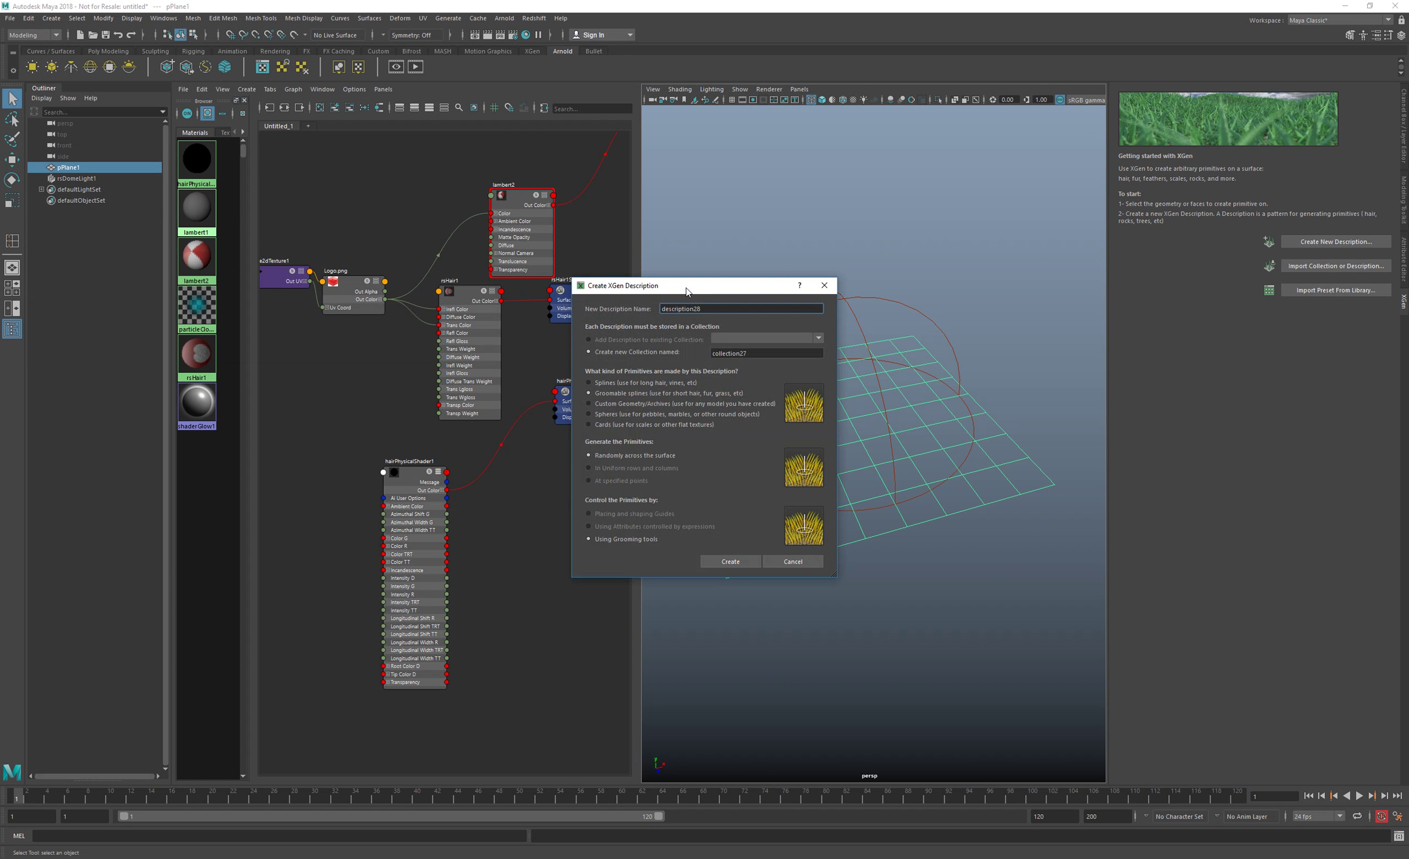
drag(692, 286, 591, 302)
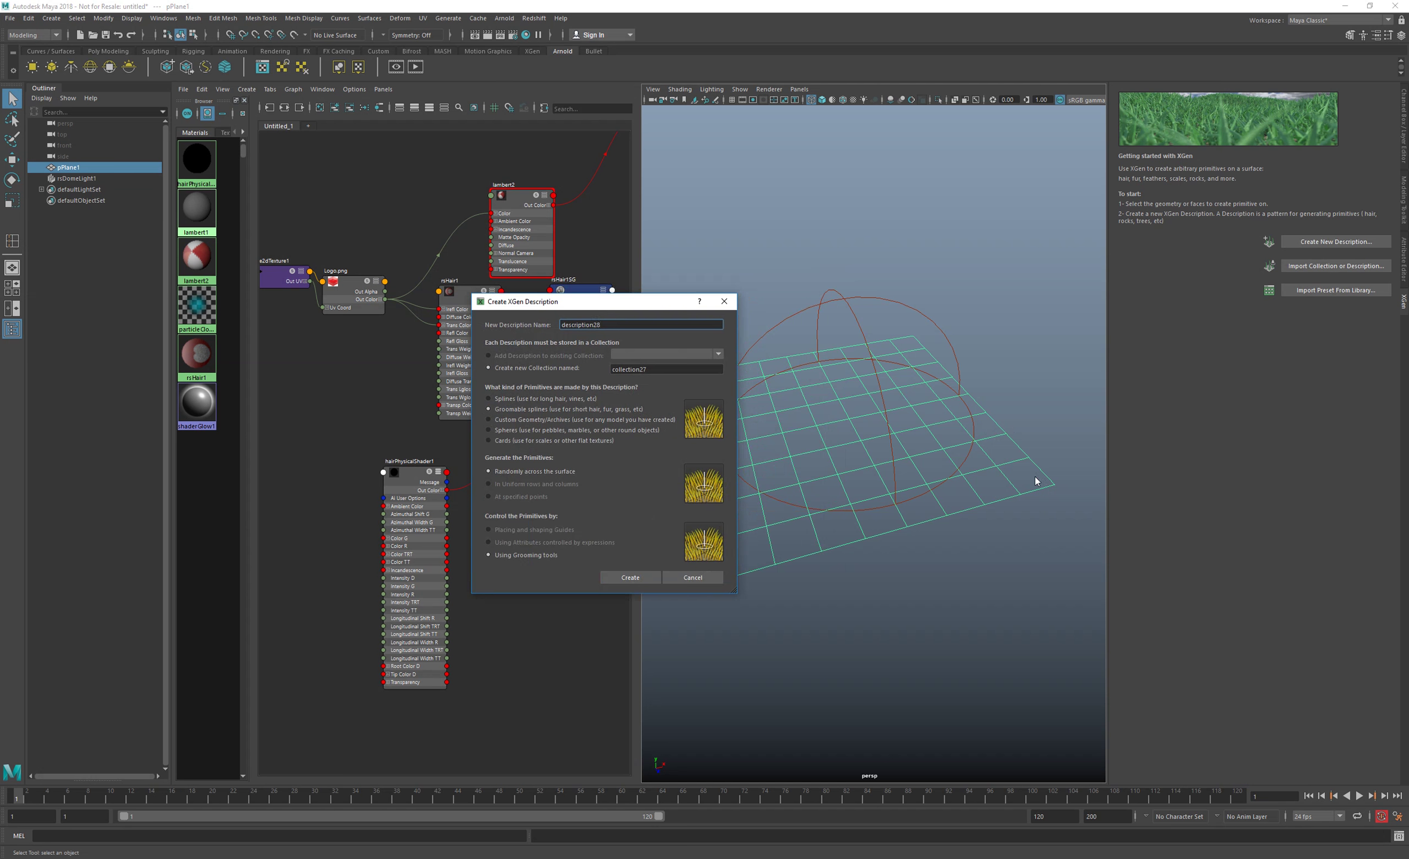
click(638, 577)
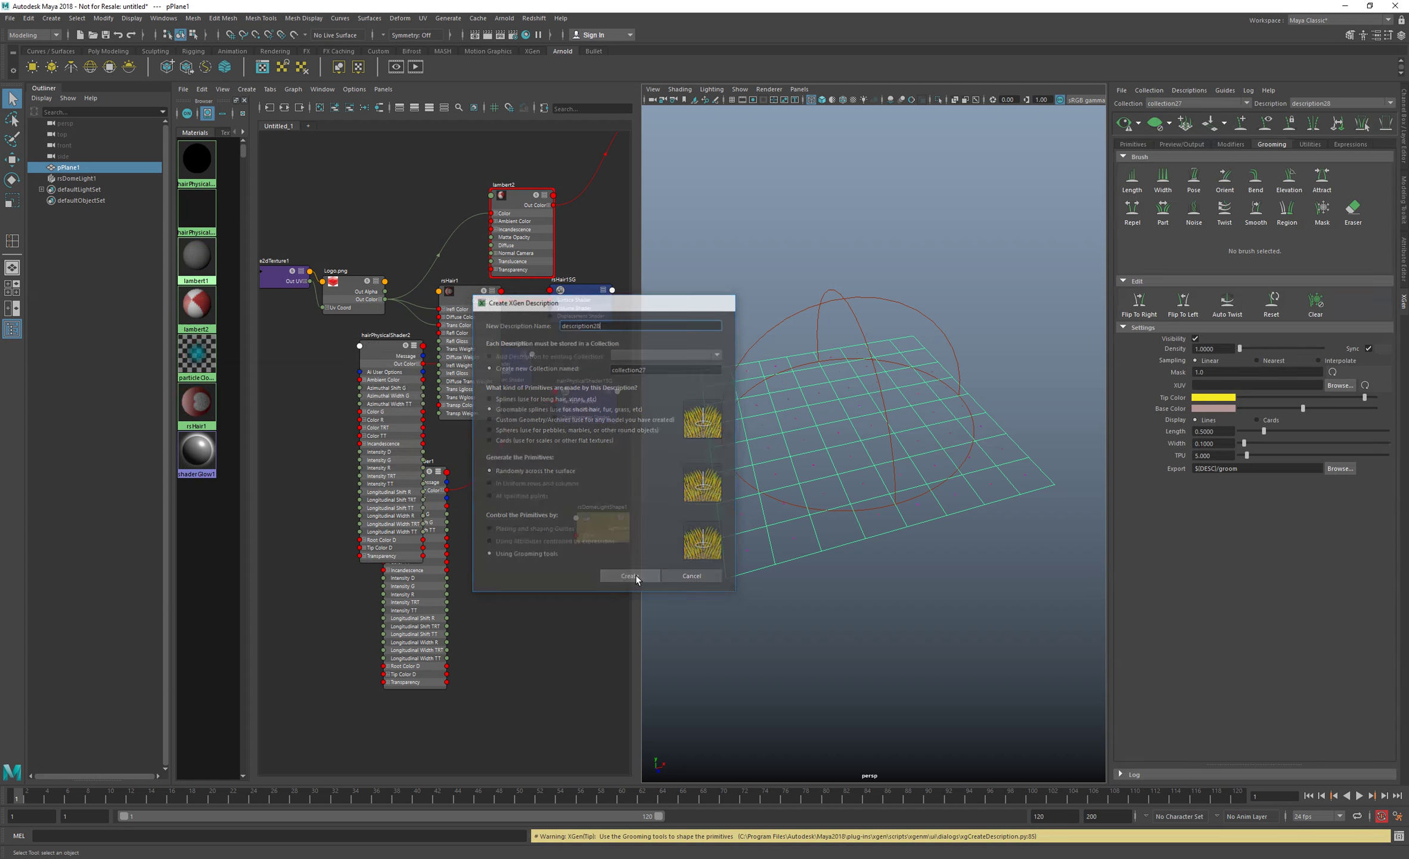
- Set the groom's sampling to Interpolate, density to about 70 and length to about 1.05, and refresh the XGen preview
click(1328, 360)
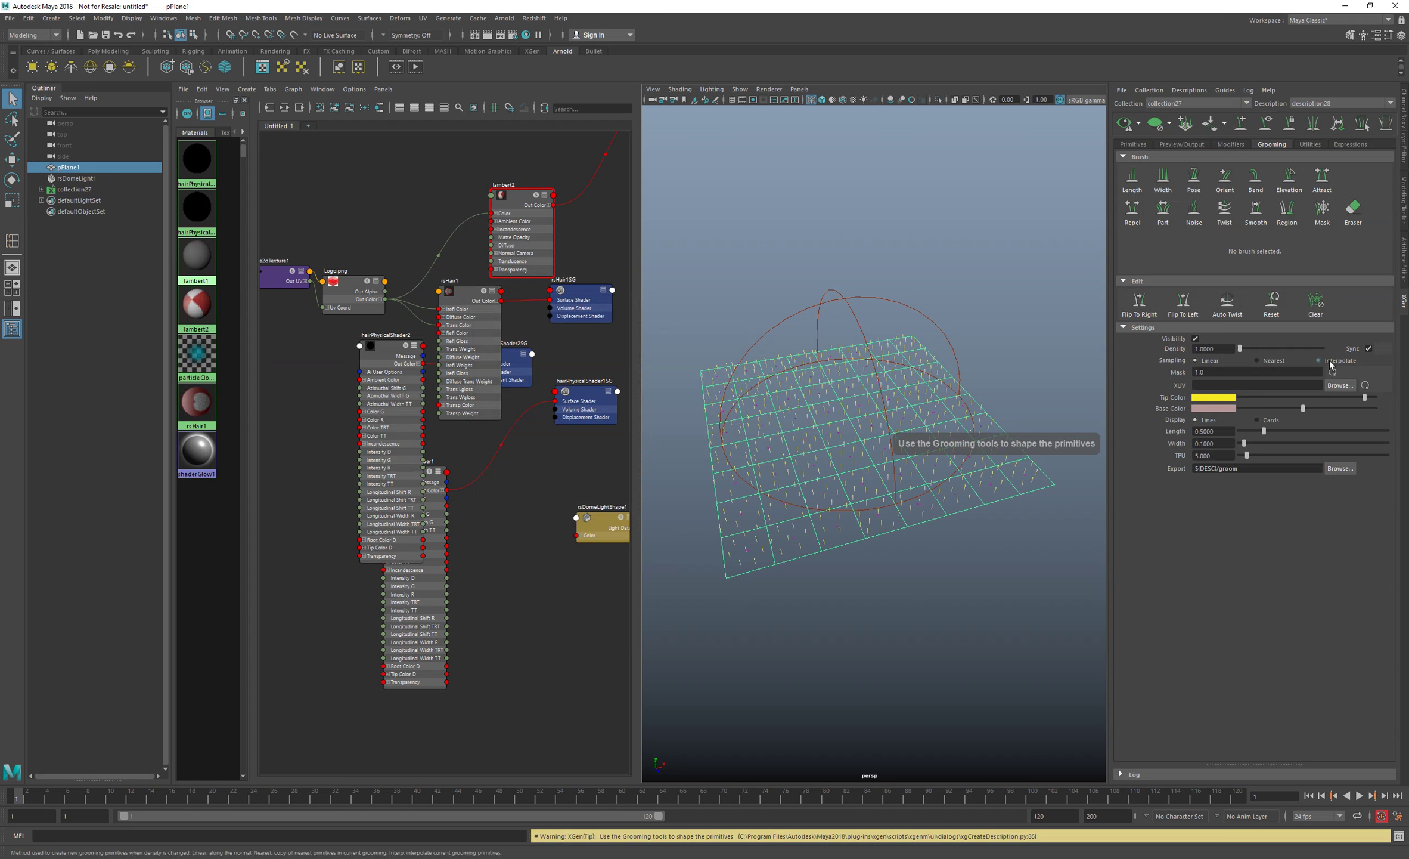
click(1251, 349)
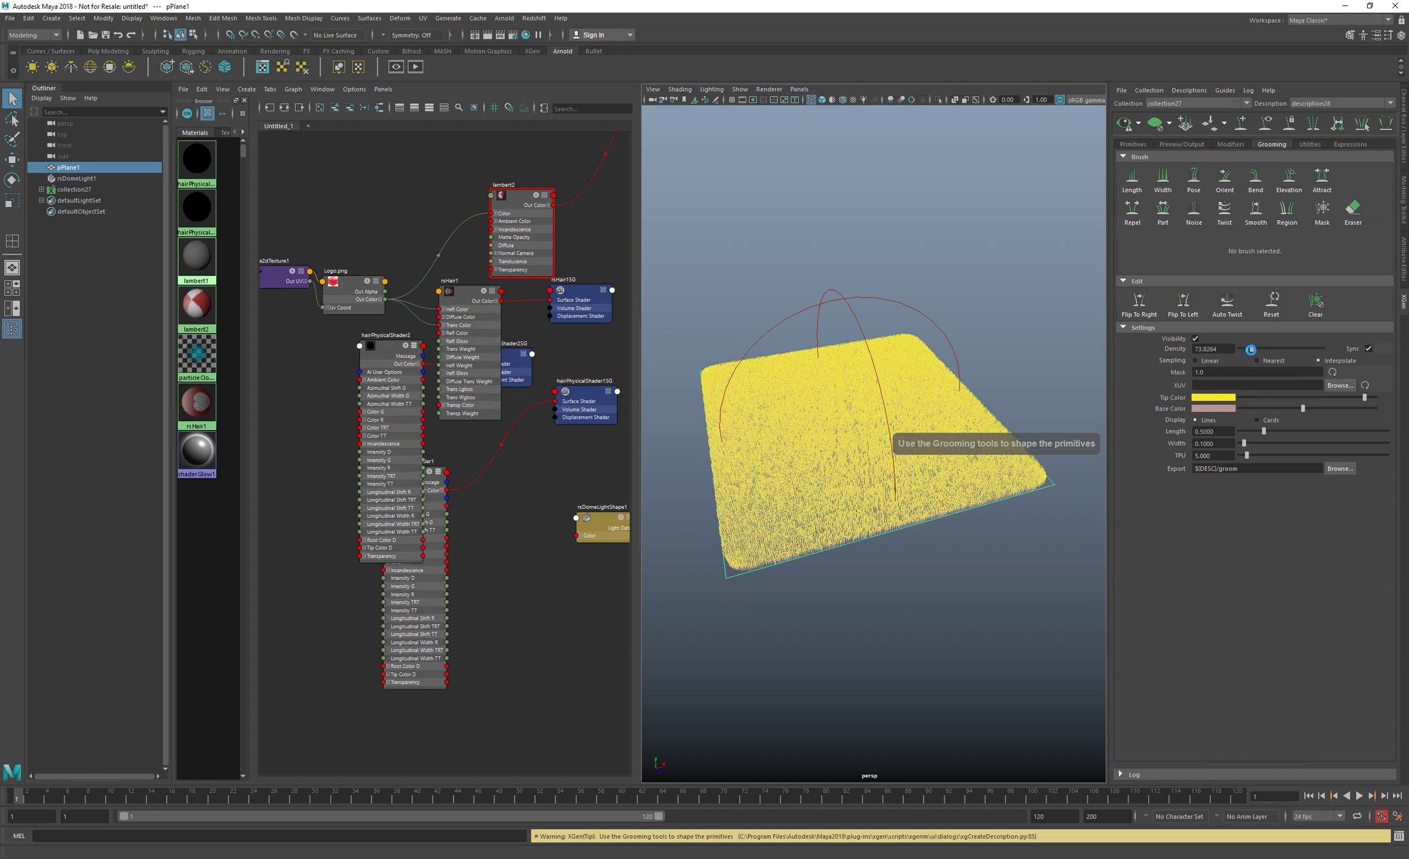
click(1286, 431)
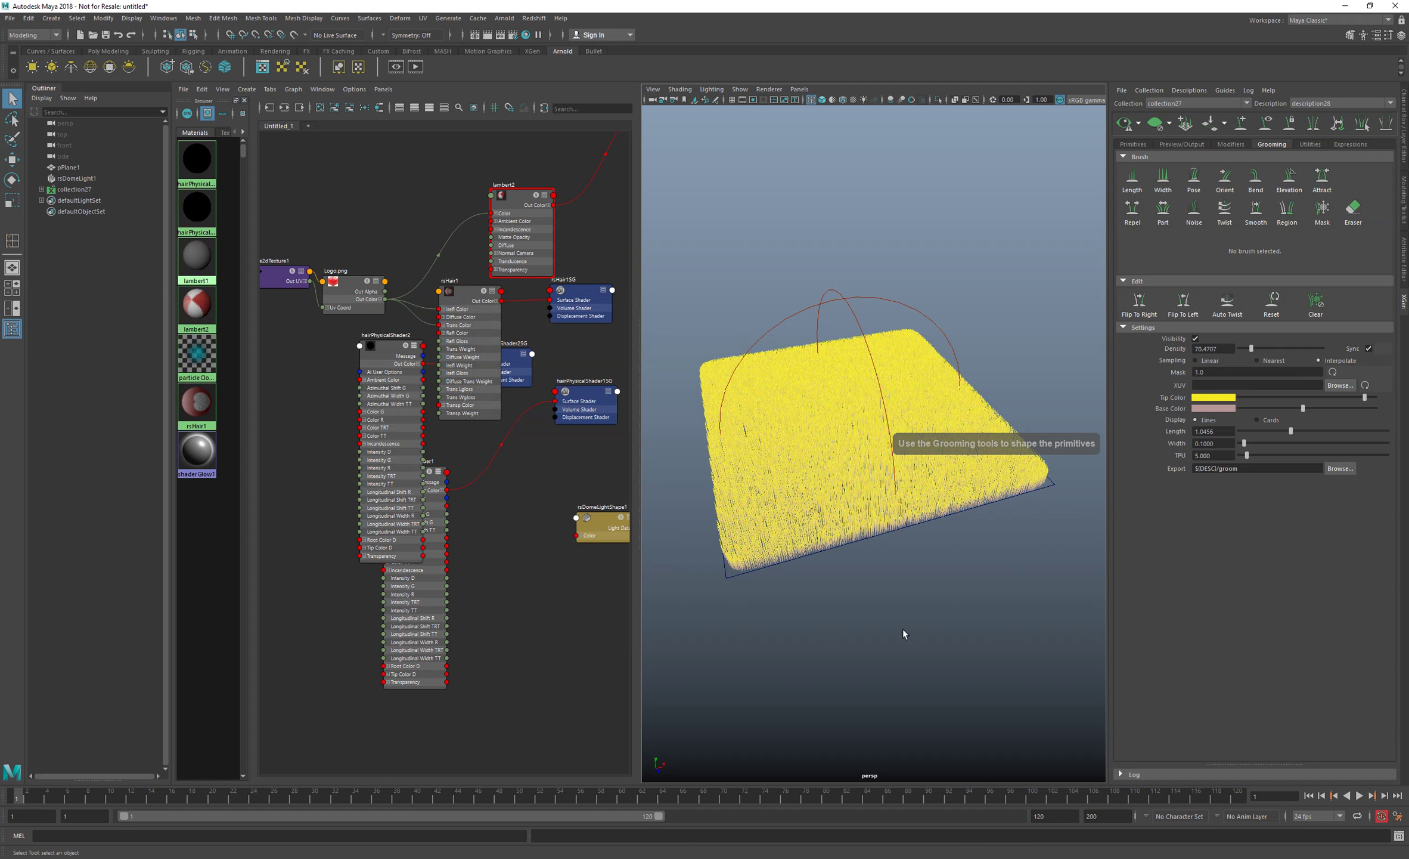
alt+drag(903, 635, 842, 487)
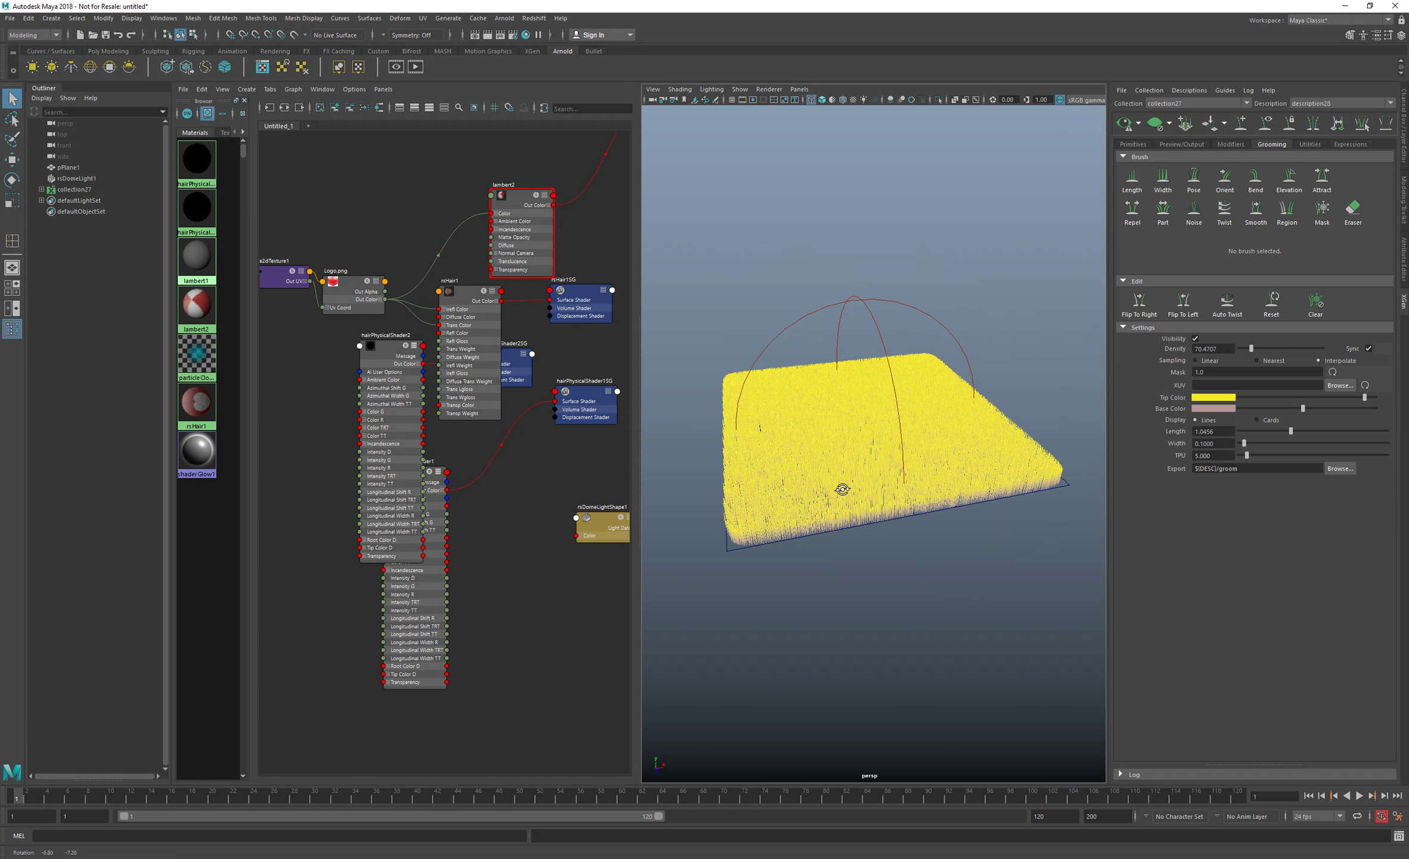
click(1124, 124)
- Assign the rsHair1 material to description28 in collection27
click(41, 189)
click(83, 200)
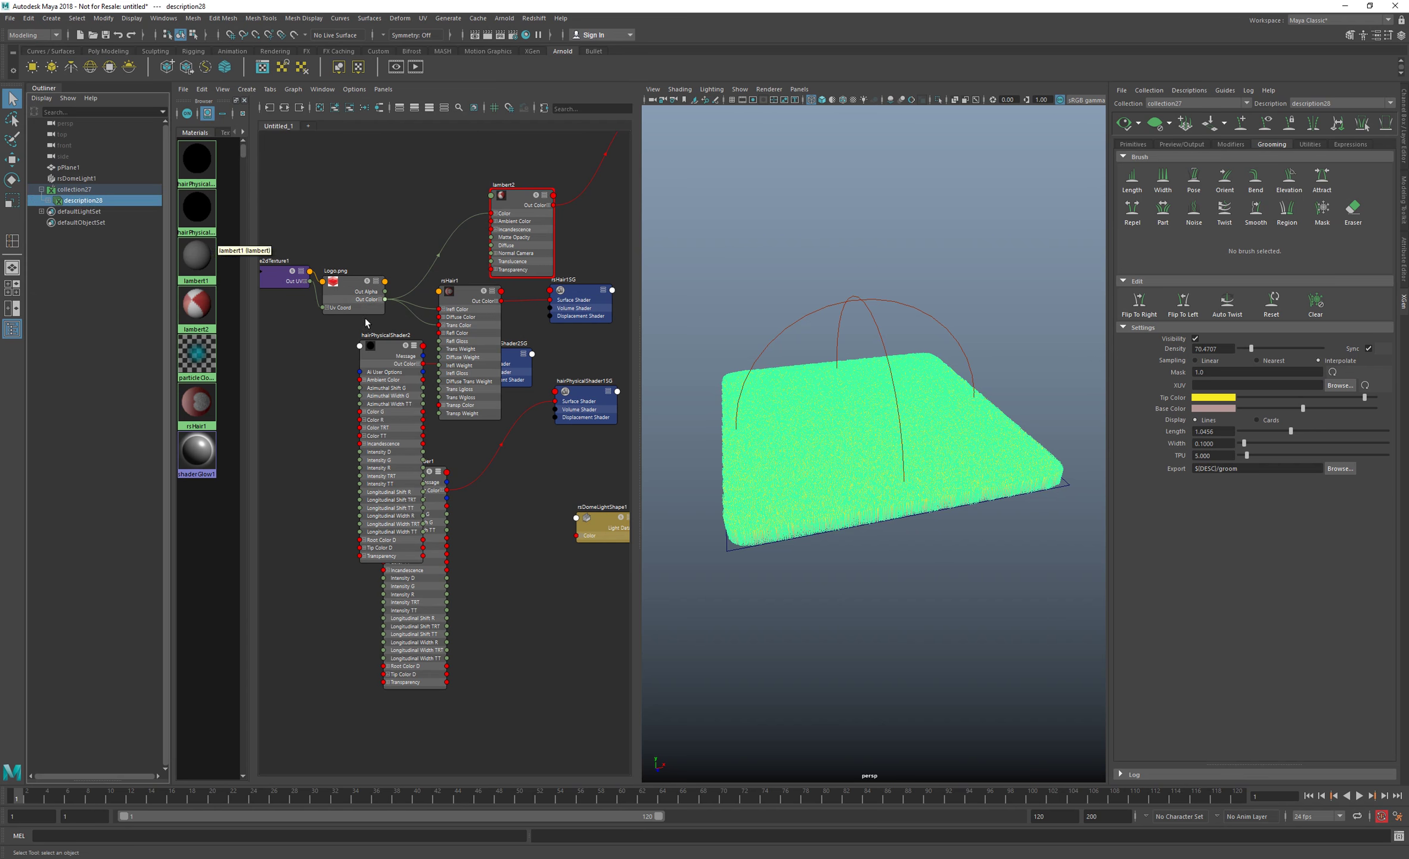
right_drag(465, 290, 464, 260)
- Delete both hairPhysicalShader materials and their two leftover shading groups
click(213, 217)
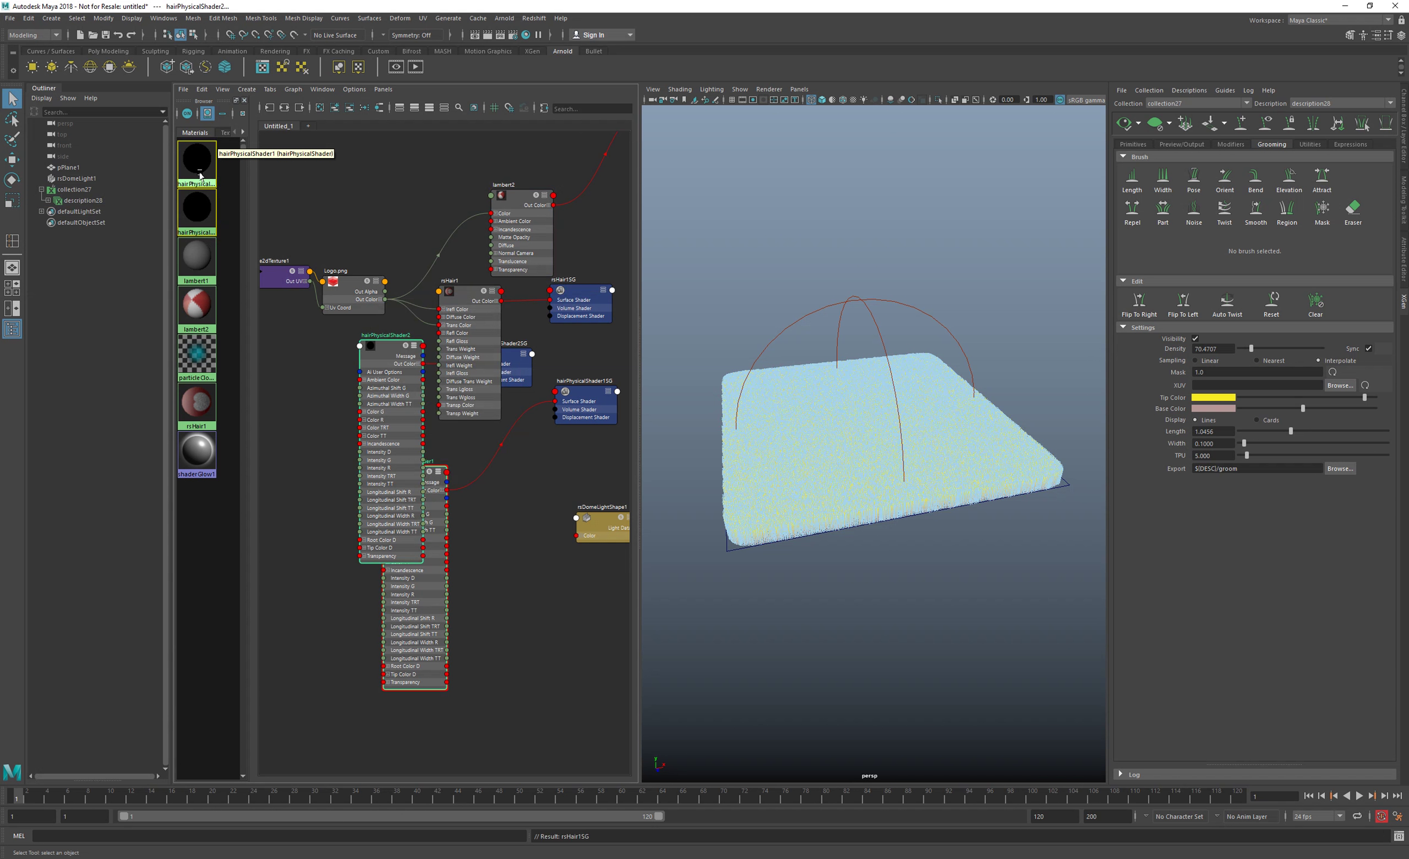
key(Delete)
drag(514, 372, 514, 451)
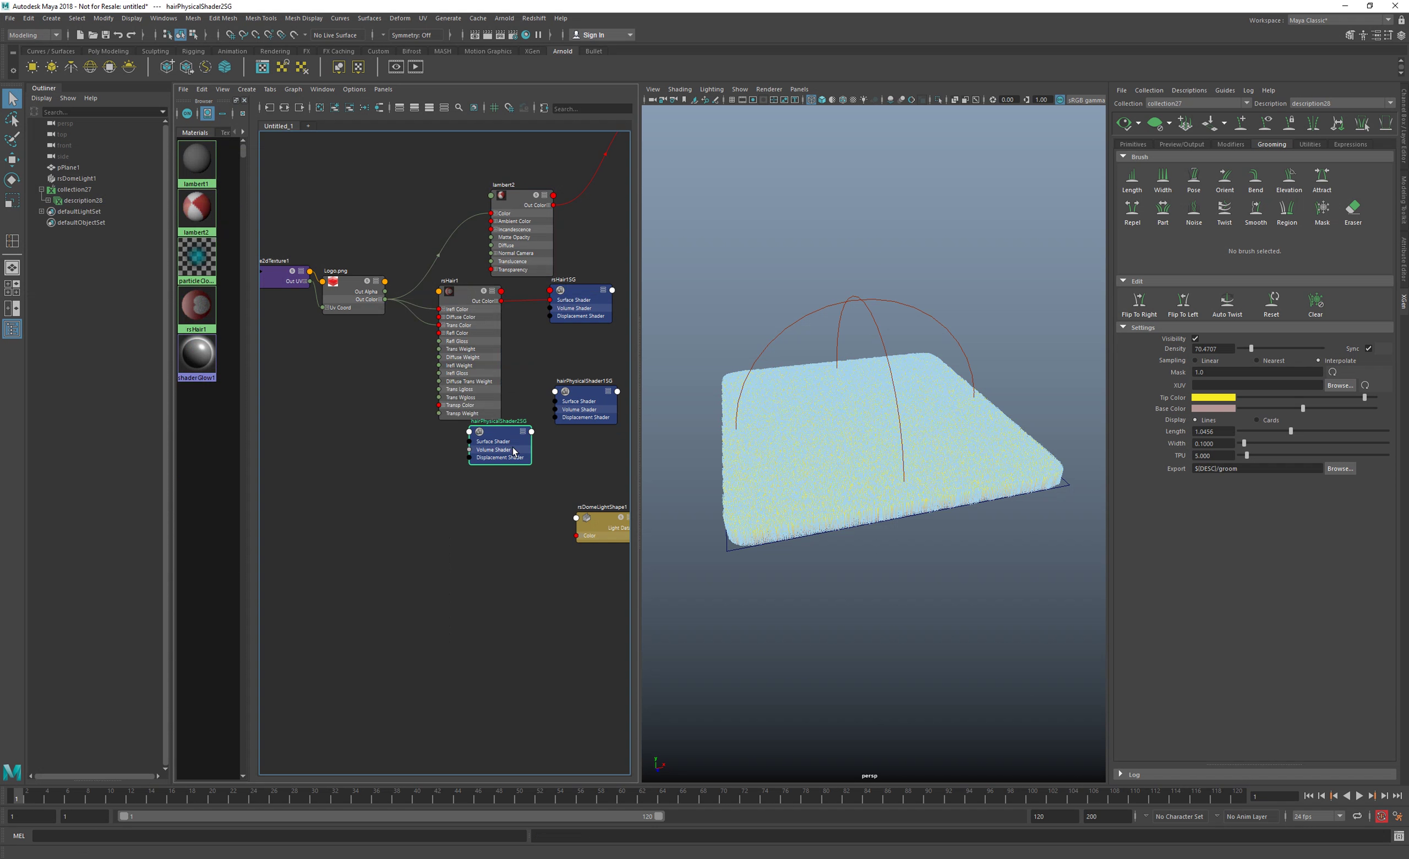
drag(583, 412, 488, 499)
shift+click(480, 451)
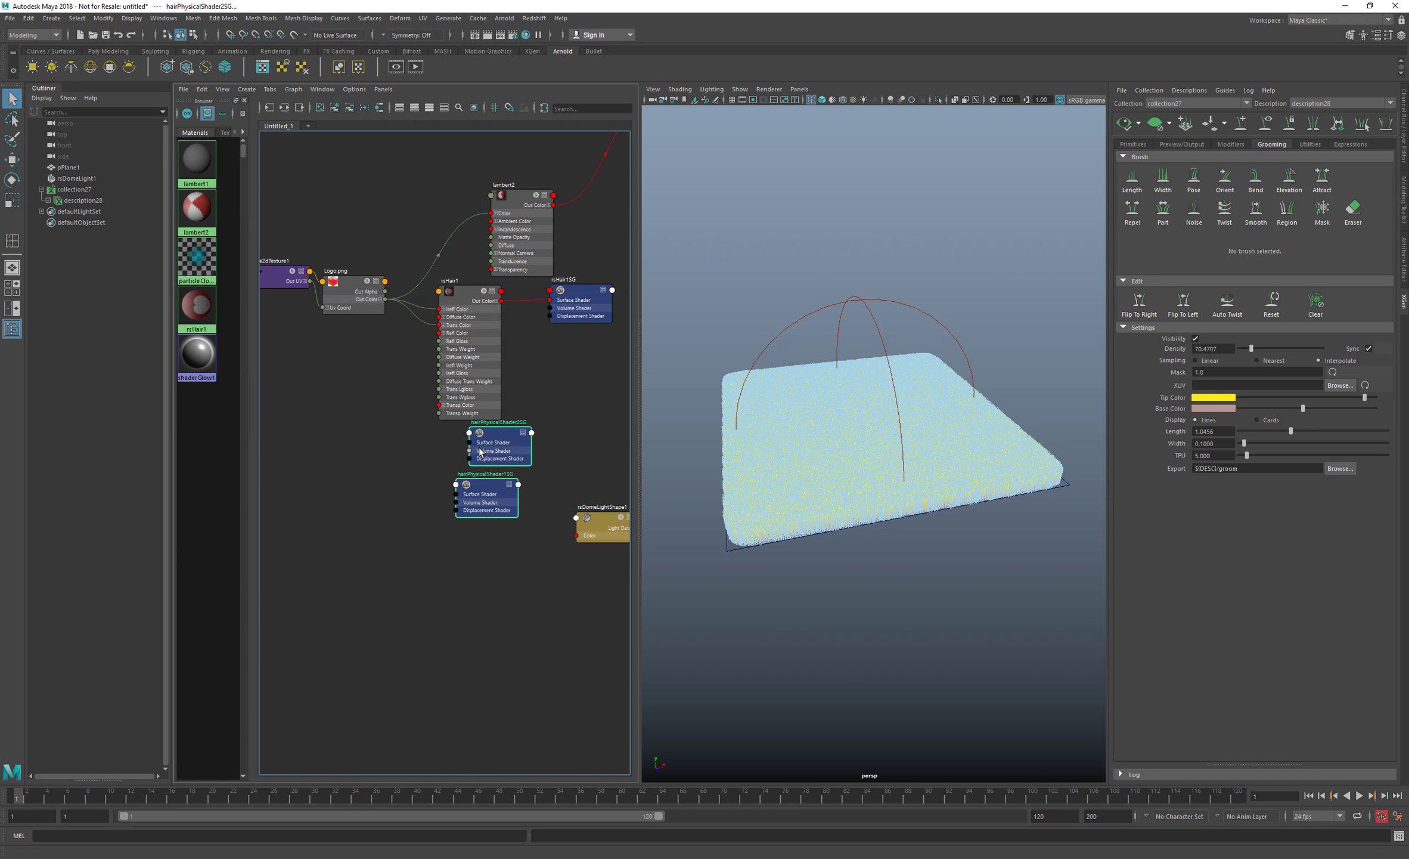
key(Delete)
- Run an interactive Redshift render to check the logo's mapping on the subdivided plane's hair, and close the render view
scroll(892, 501, up, 3)
click(539, 18)
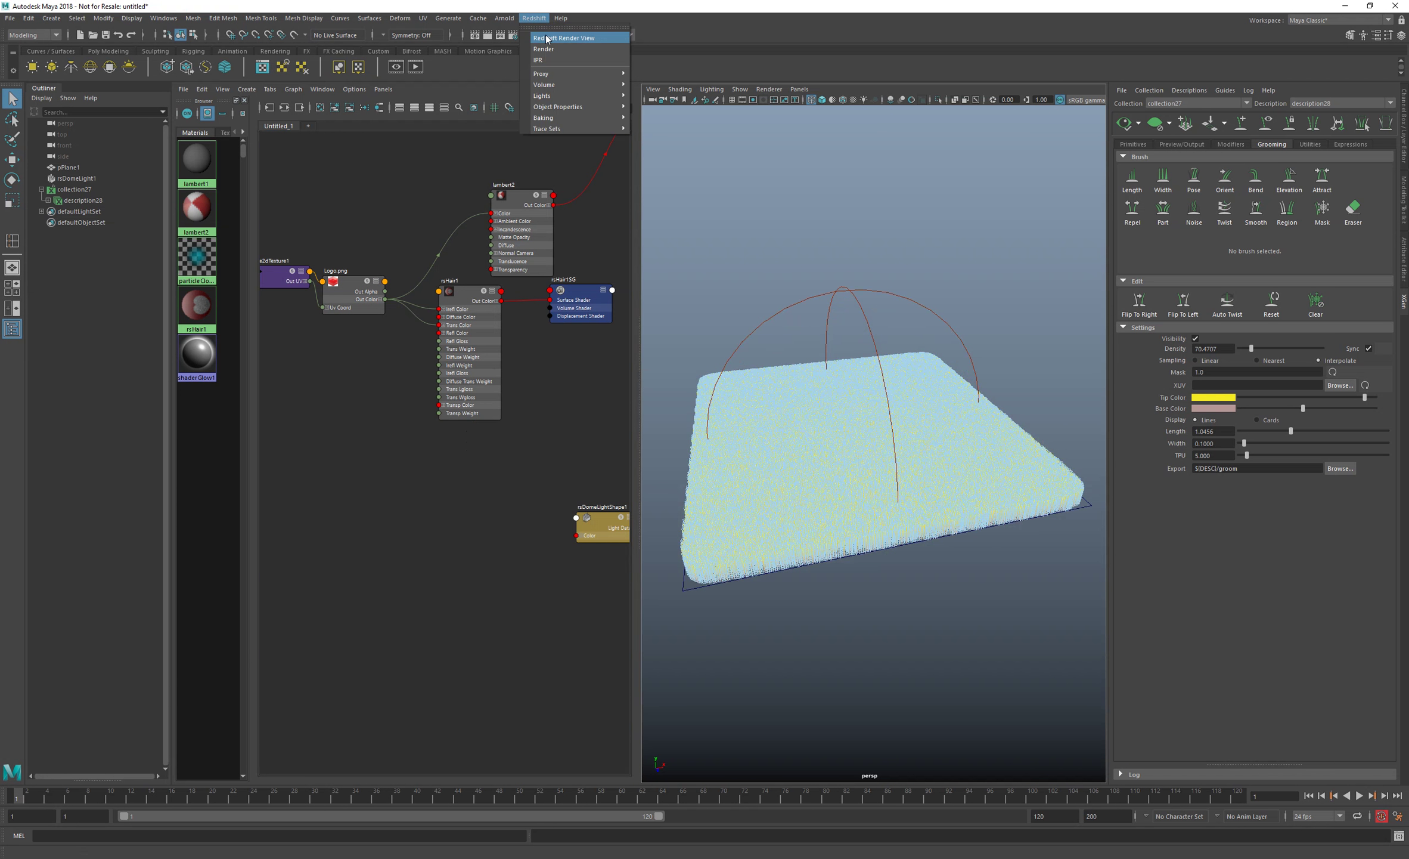
click(558, 40)
click(226, 399)
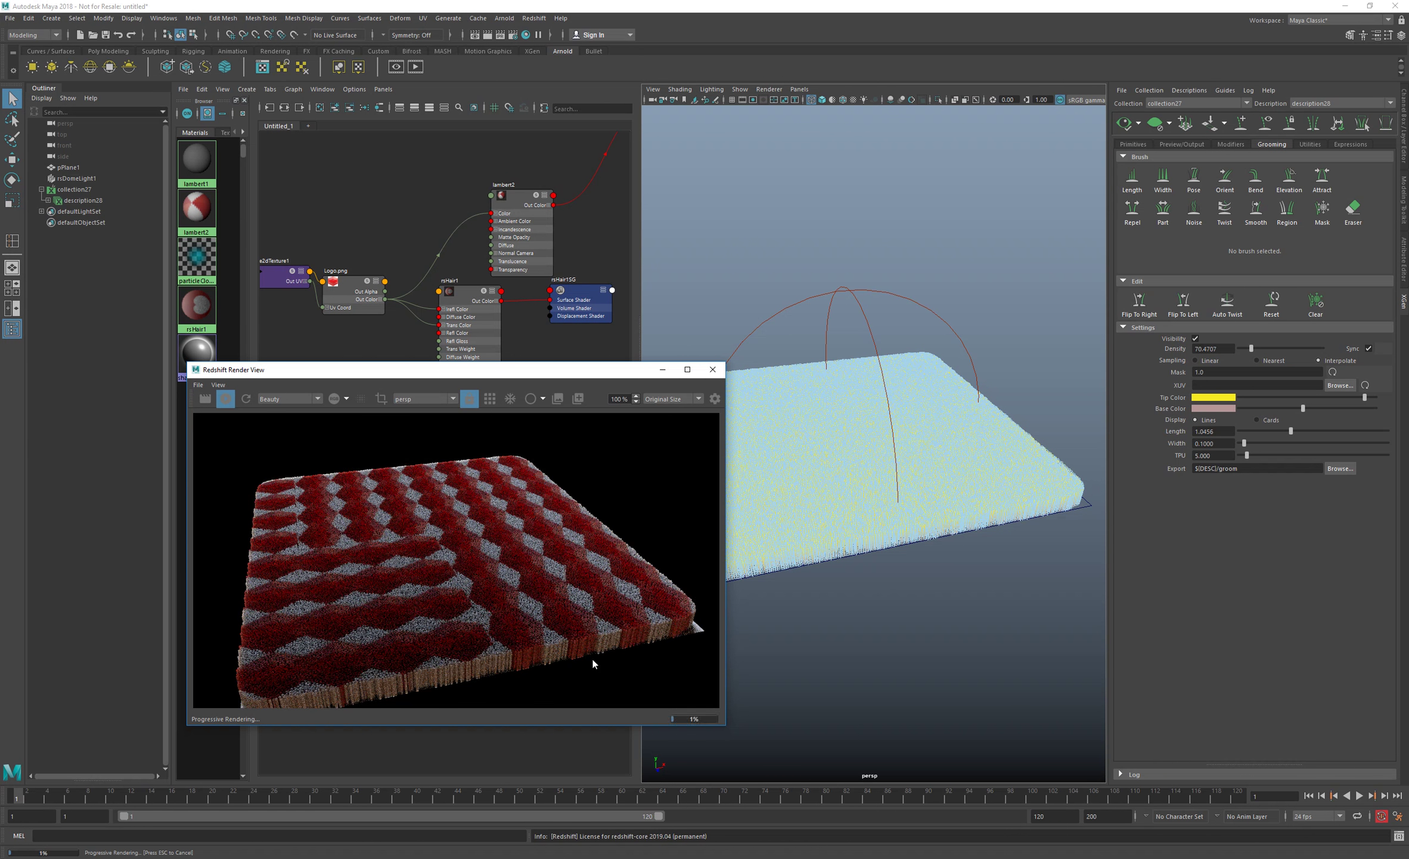
click(712, 369)
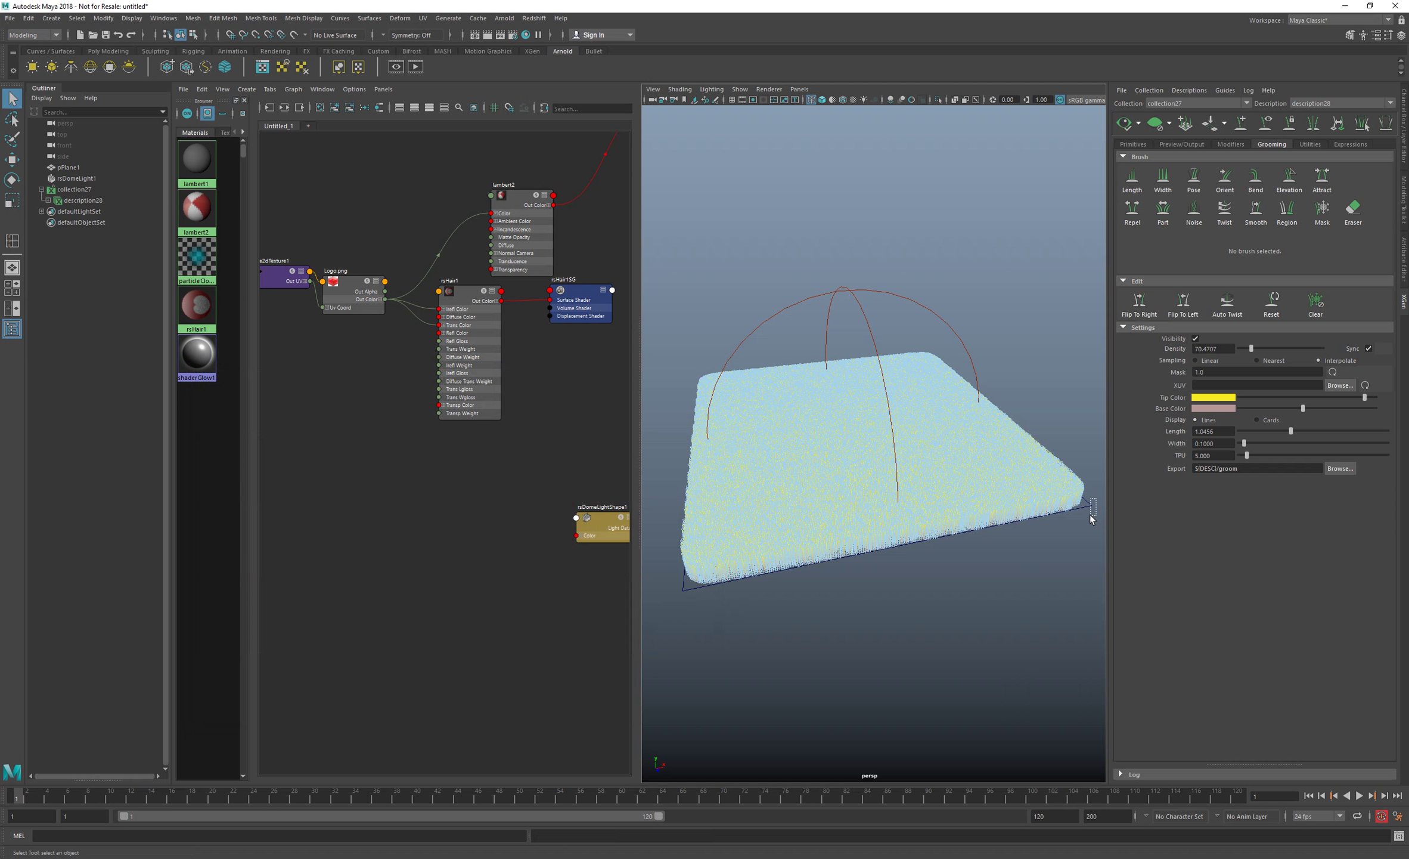
- Examine how the plane's UVs lie over the logo in the UV Editor, and close the editor
click(1091, 504)
click(422, 18)
click(449, 235)
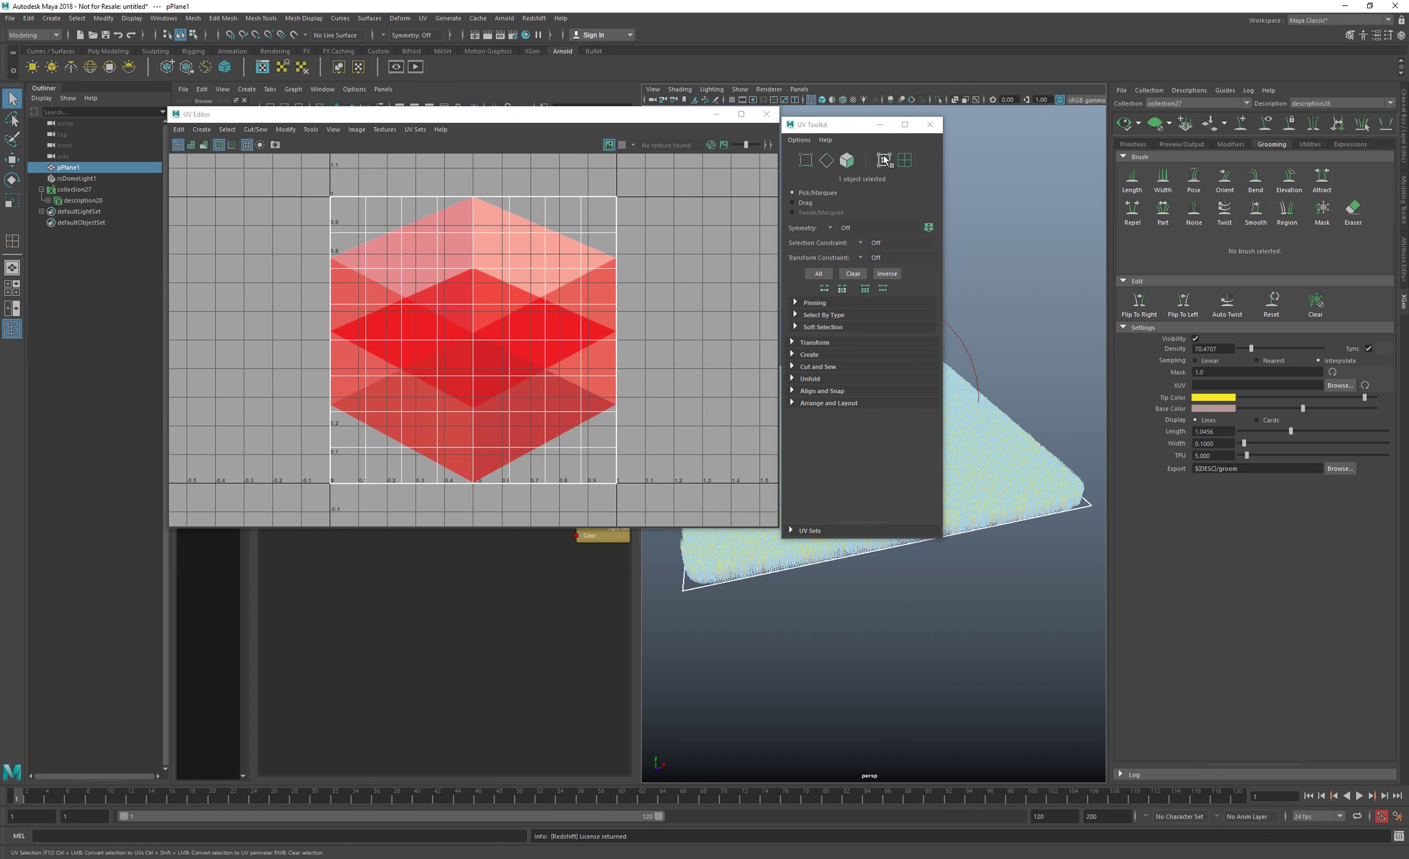
drag(822, 125, 777, 133)
click(928, 114)
alt+middle_drag(952, 465, 944, 460)
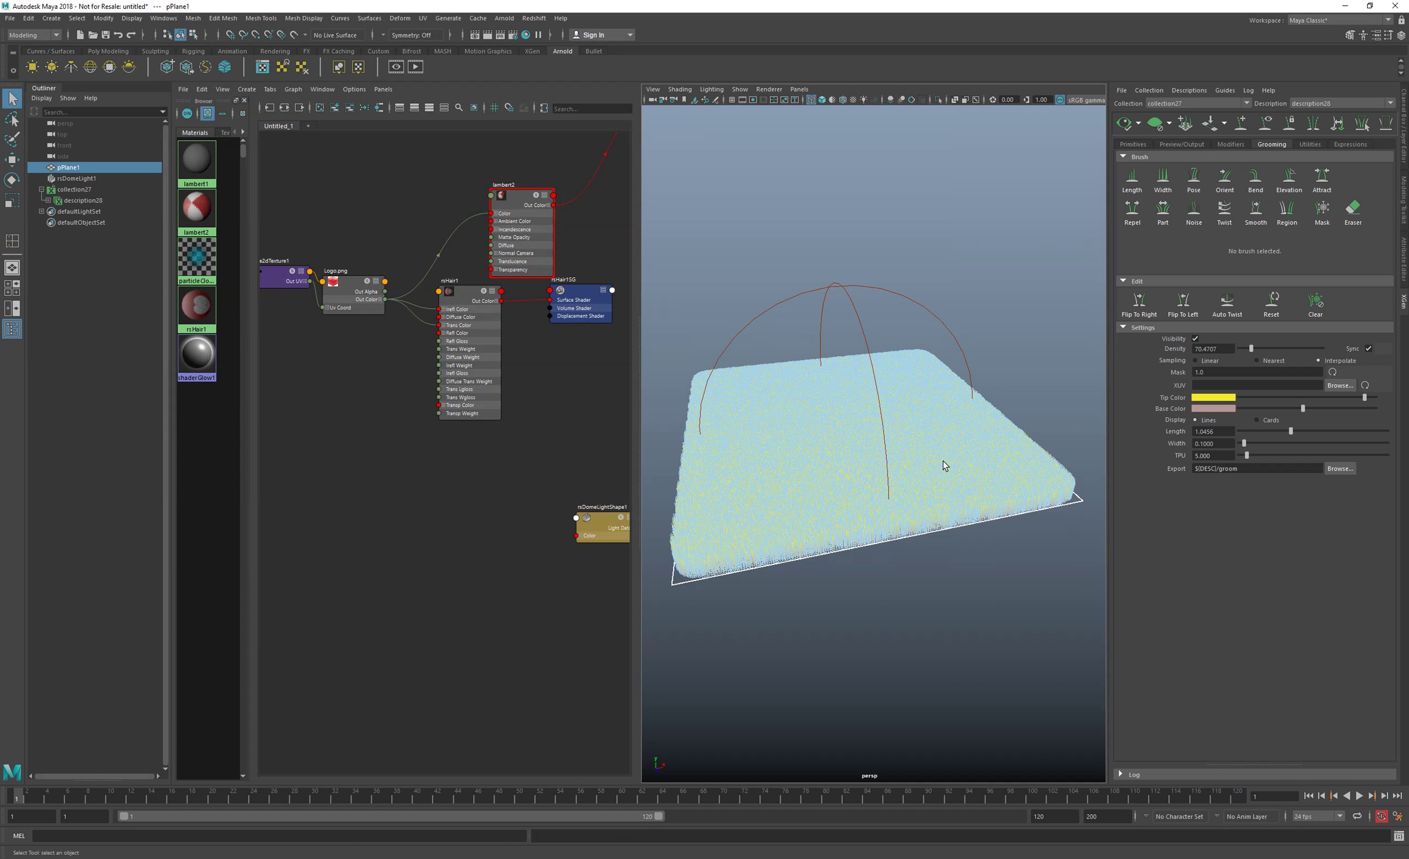
- Add a custom shader parameter of type color named hairColor to description28
click(70, 201)
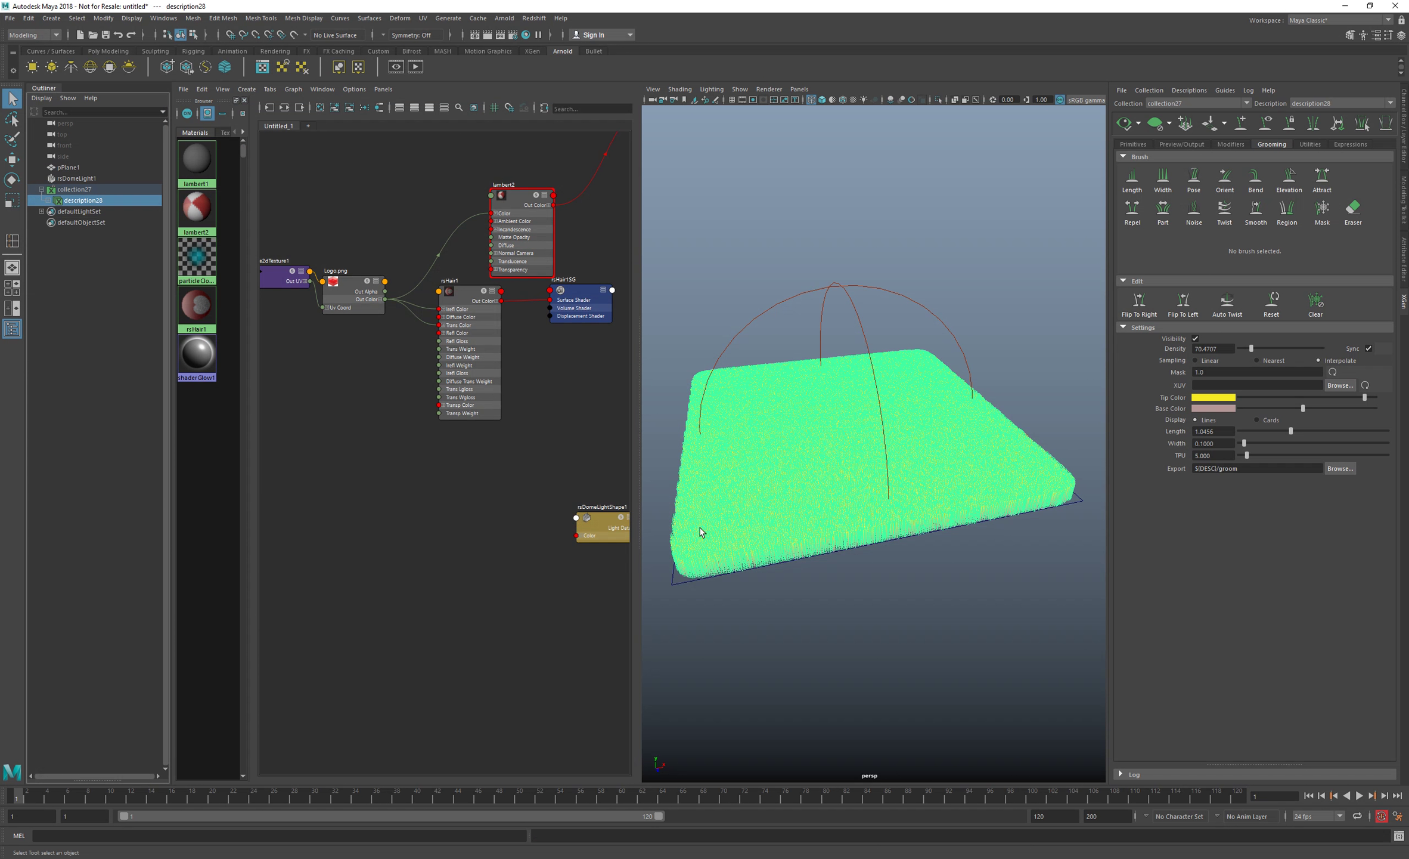
click(1178, 145)
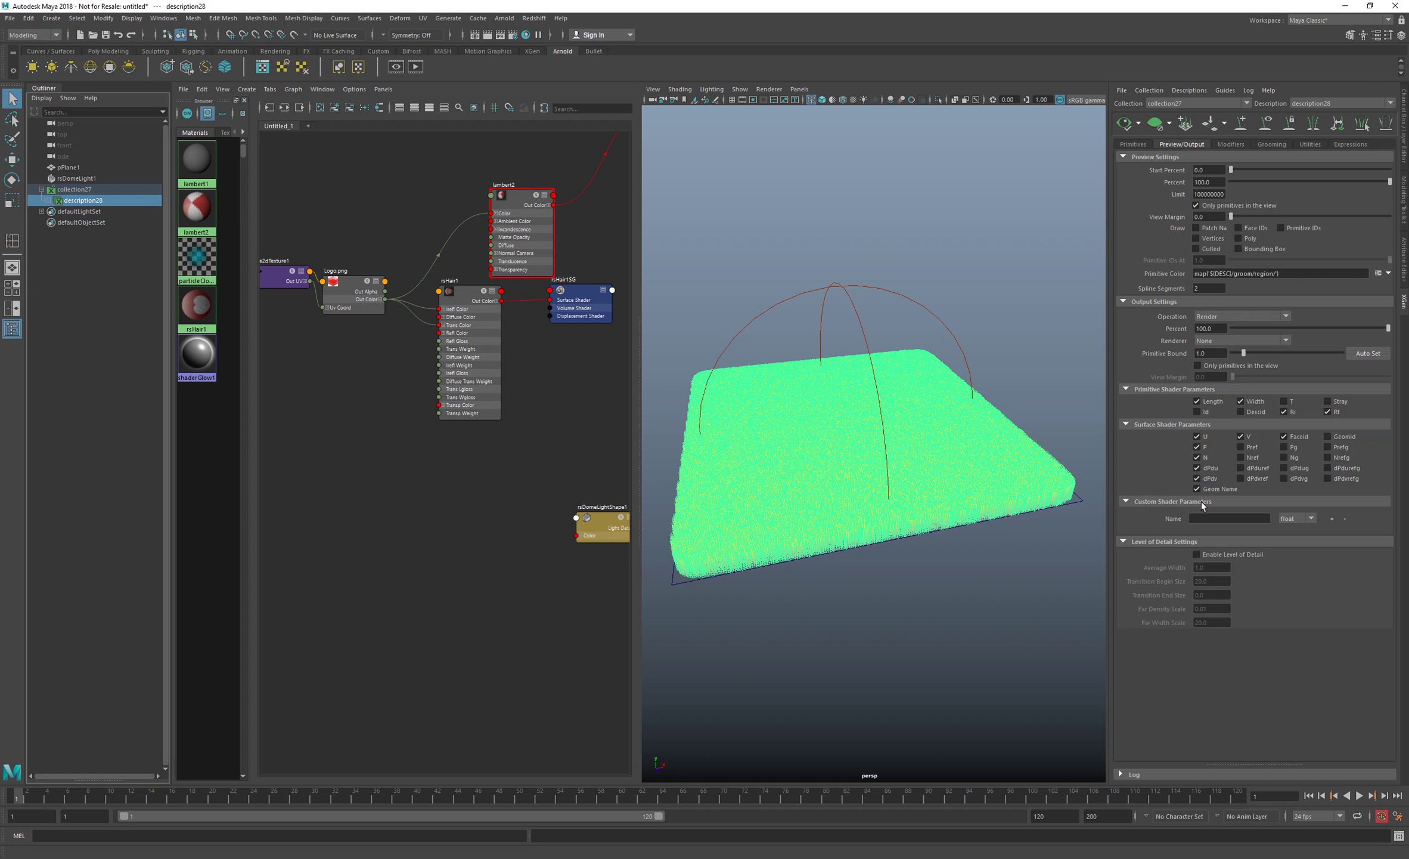
click(1306, 519)
click(1299, 537)
click(1246, 519)
text(hairColor)
click(1332, 518)
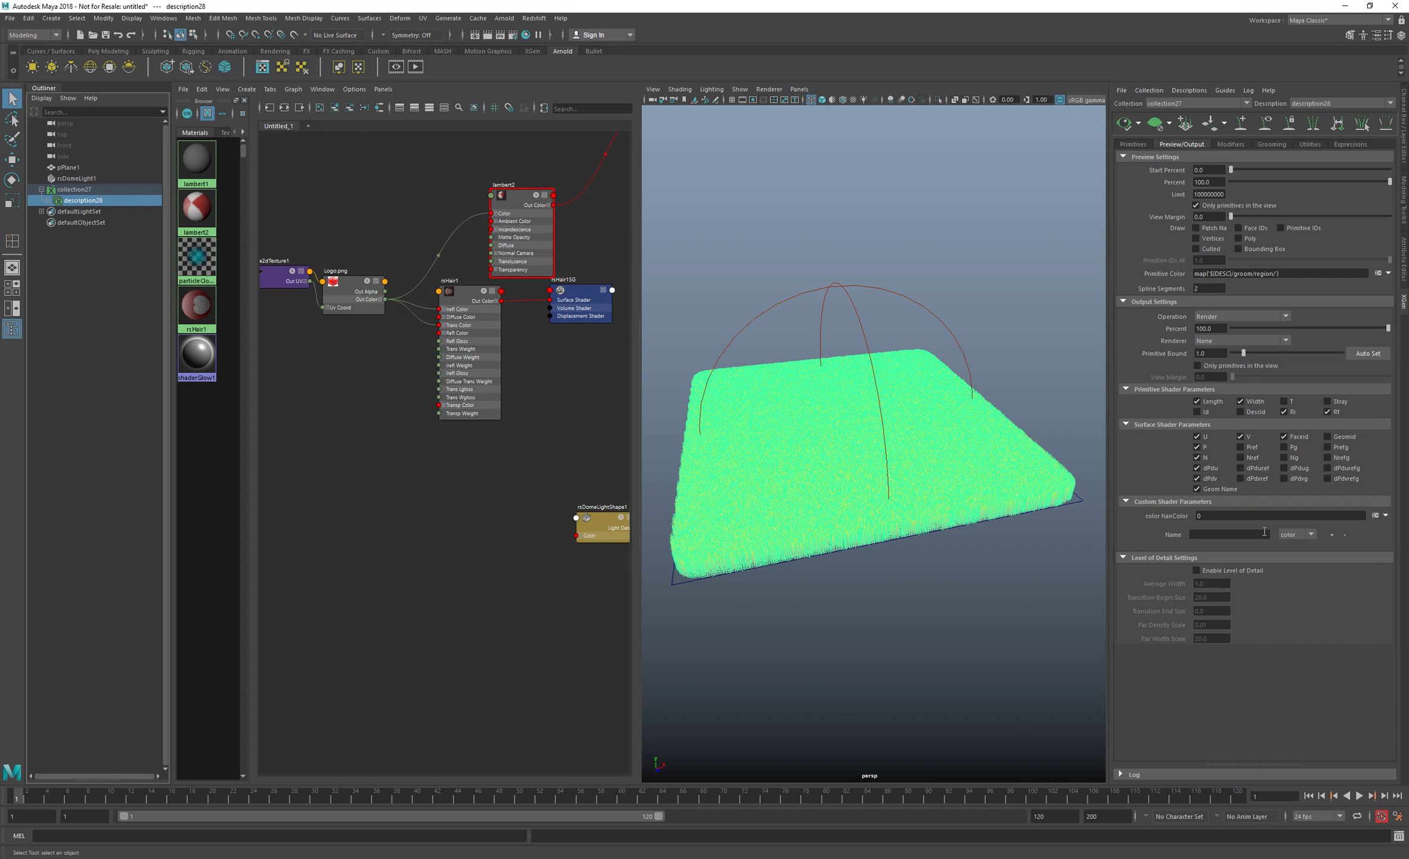
- Create a paint map named custom_color_hairColor for the hairColor parameter, with resolution 5.0 and start color White
click(1386, 515)
click(1340, 529)
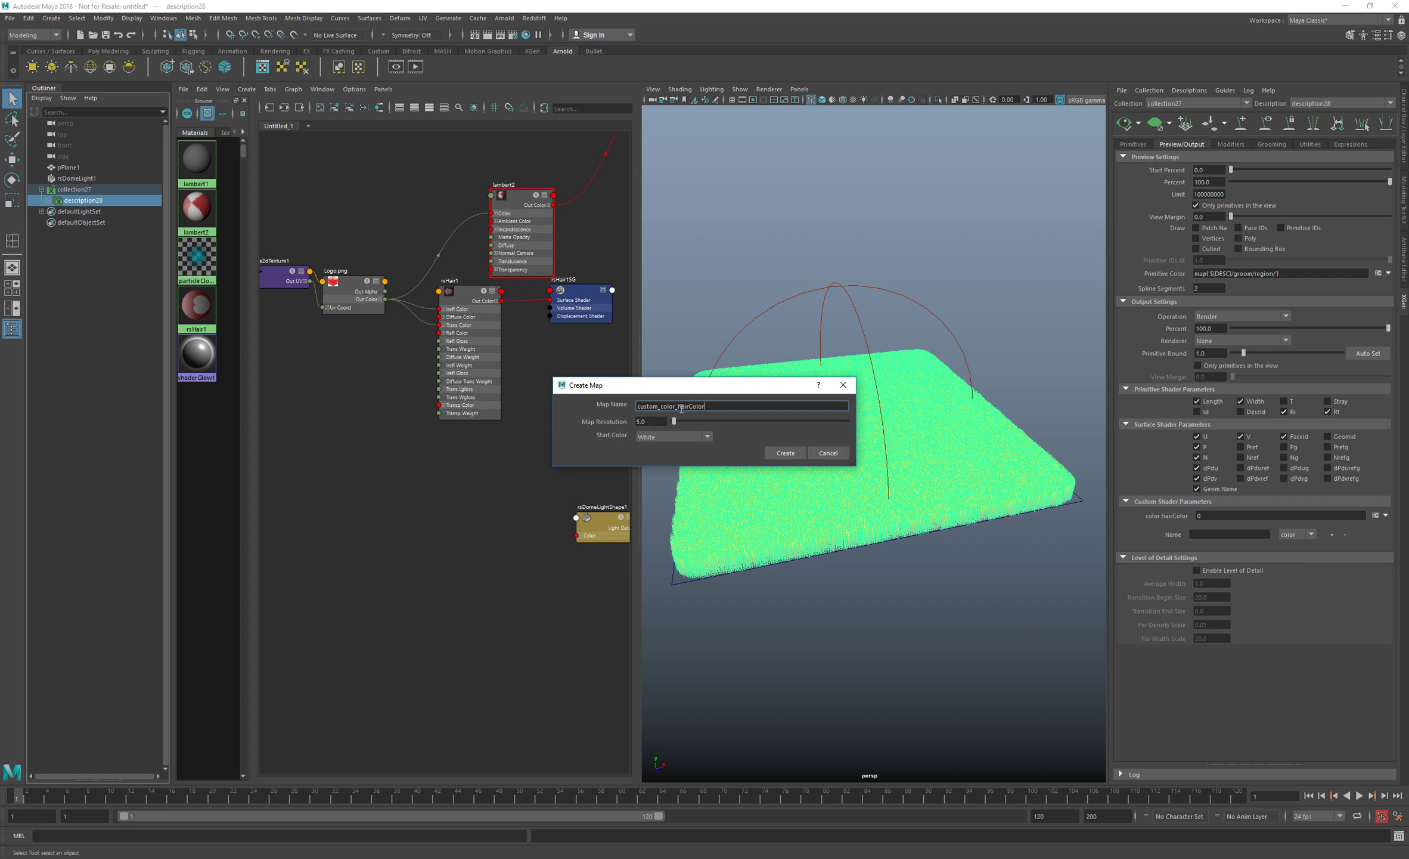
click(785, 453)
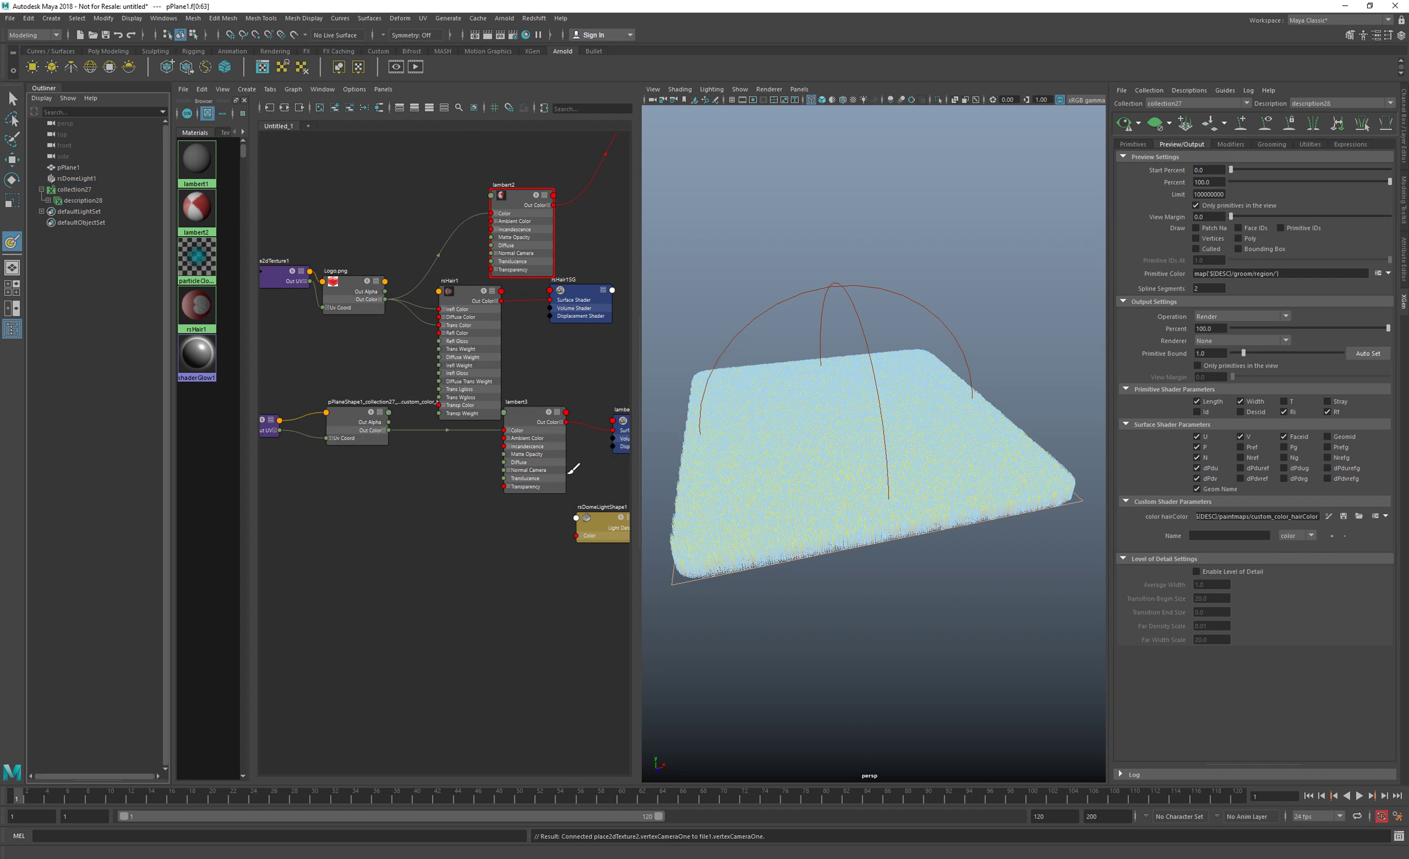
- Move the hairColor map and lambert3 nodes clear of rsHair1 in the graph, and show the map's file attributes
alt+middle_drag(444, 478, 479, 500)
scroll(481, 475, up, 3)
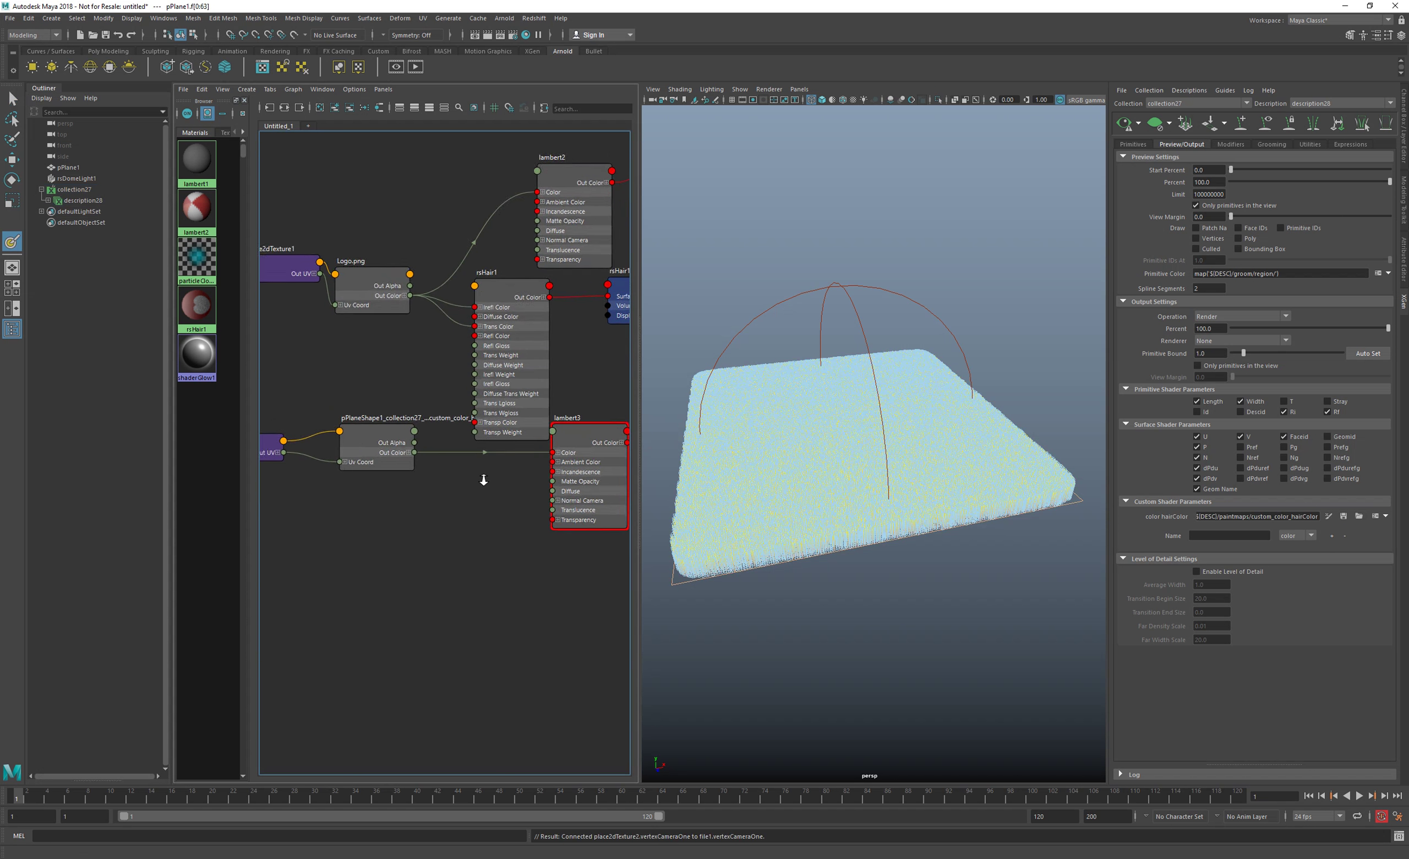
drag(376, 445, 411, 504)
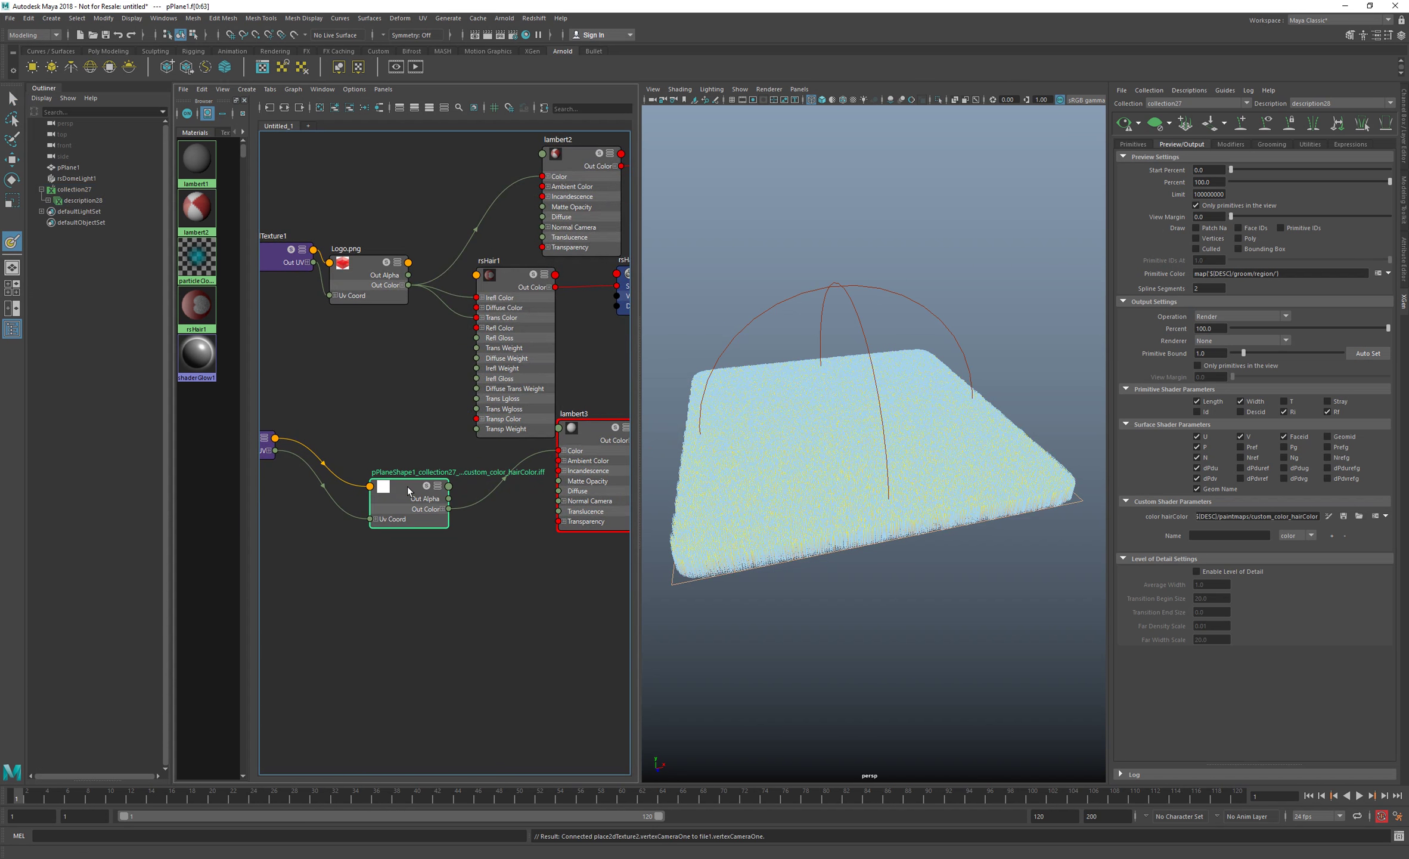
drag(572, 490, 543, 556)
drag(404, 489, 399, 479)
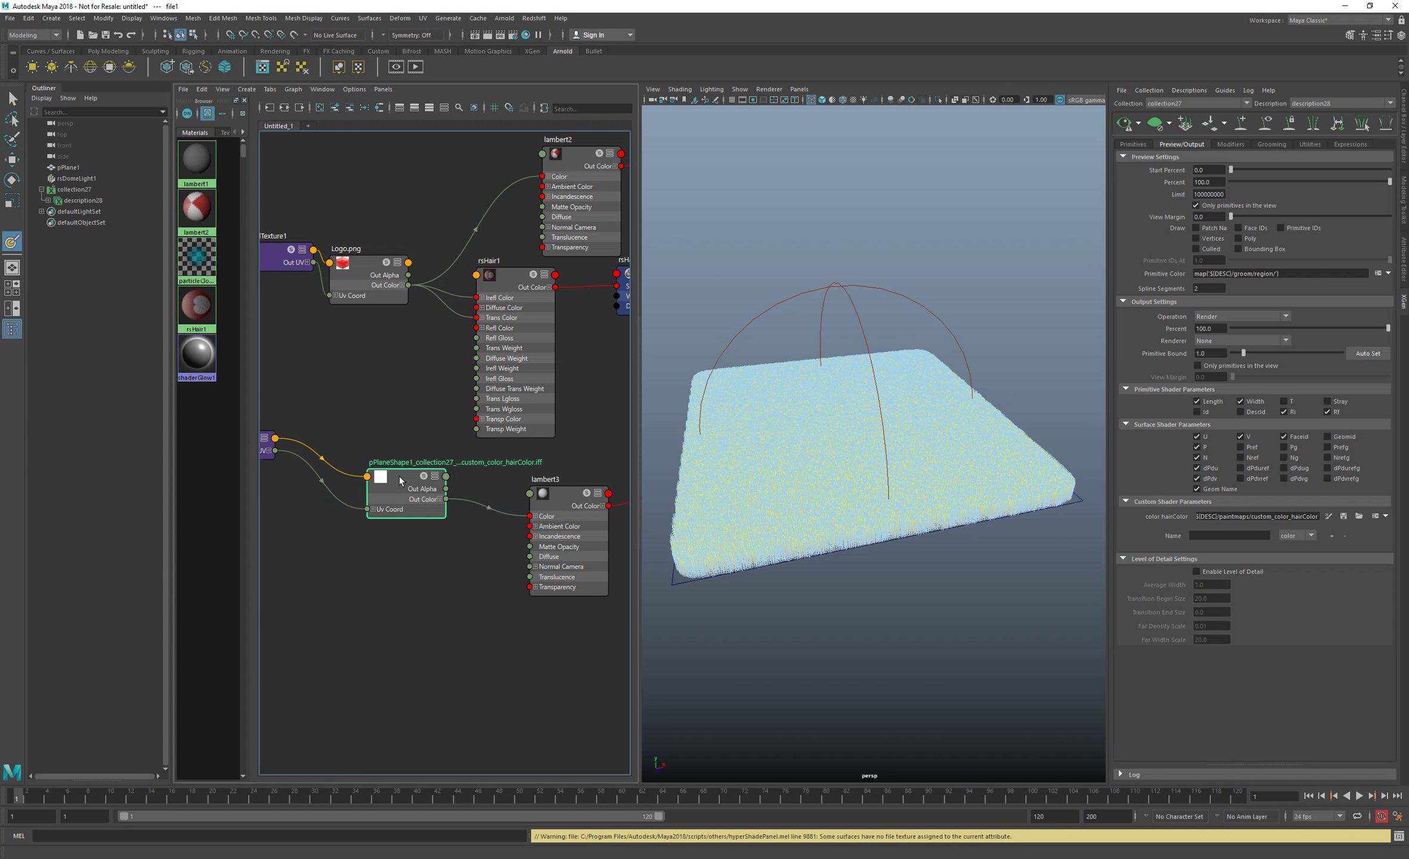
click(1405, 262)
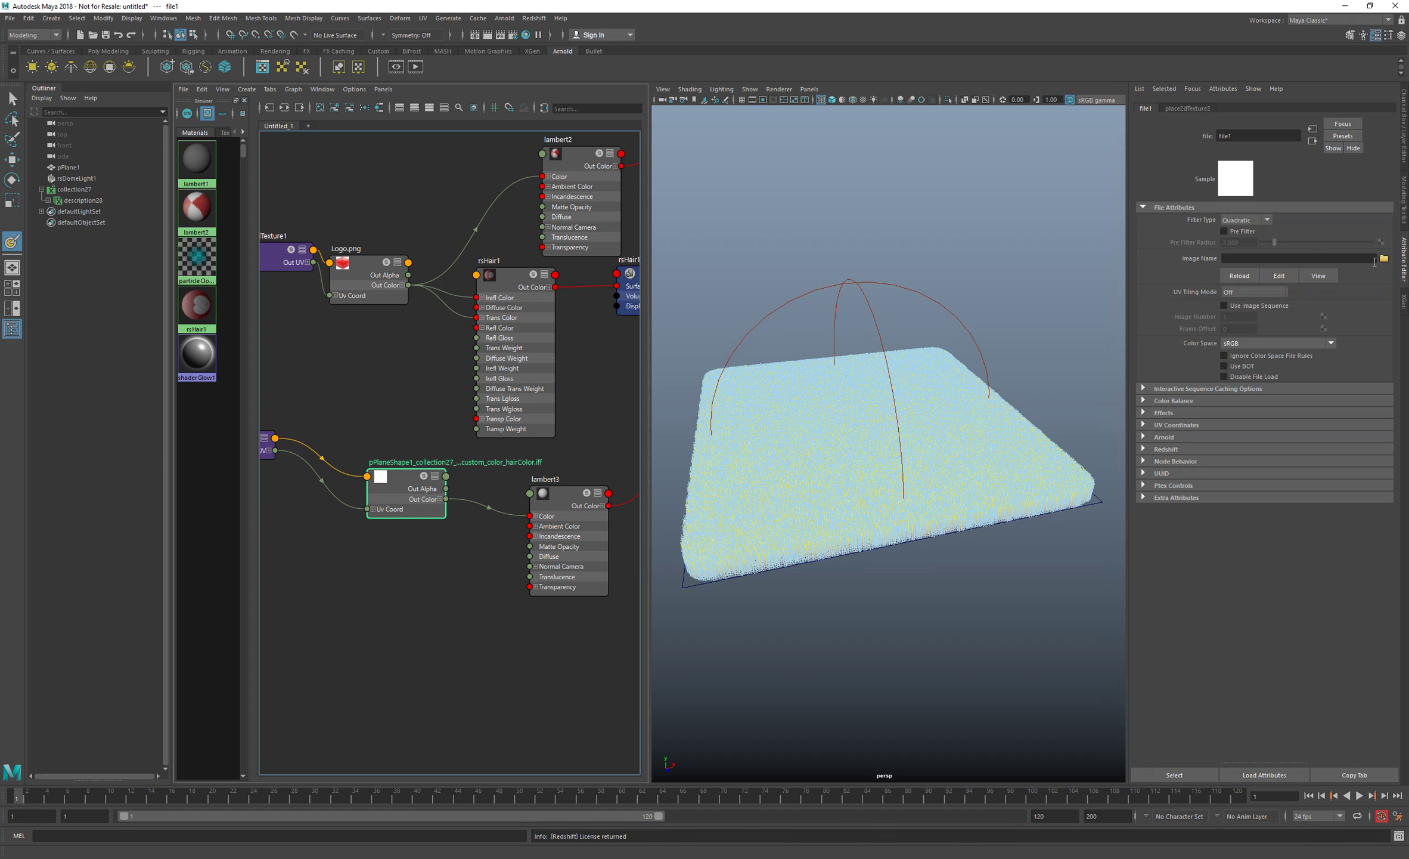
click(1385, 259)
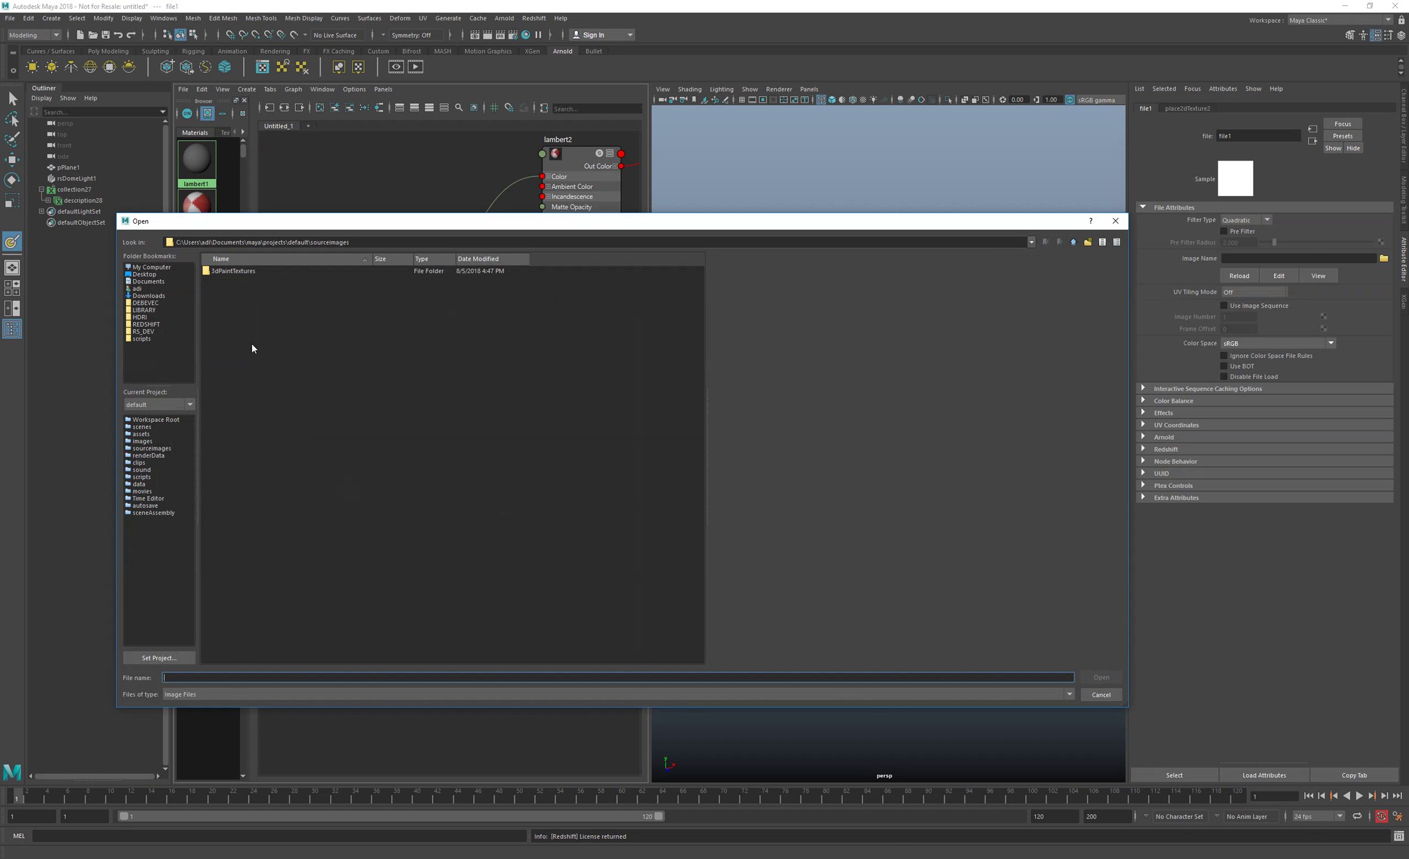
click(156, 332)
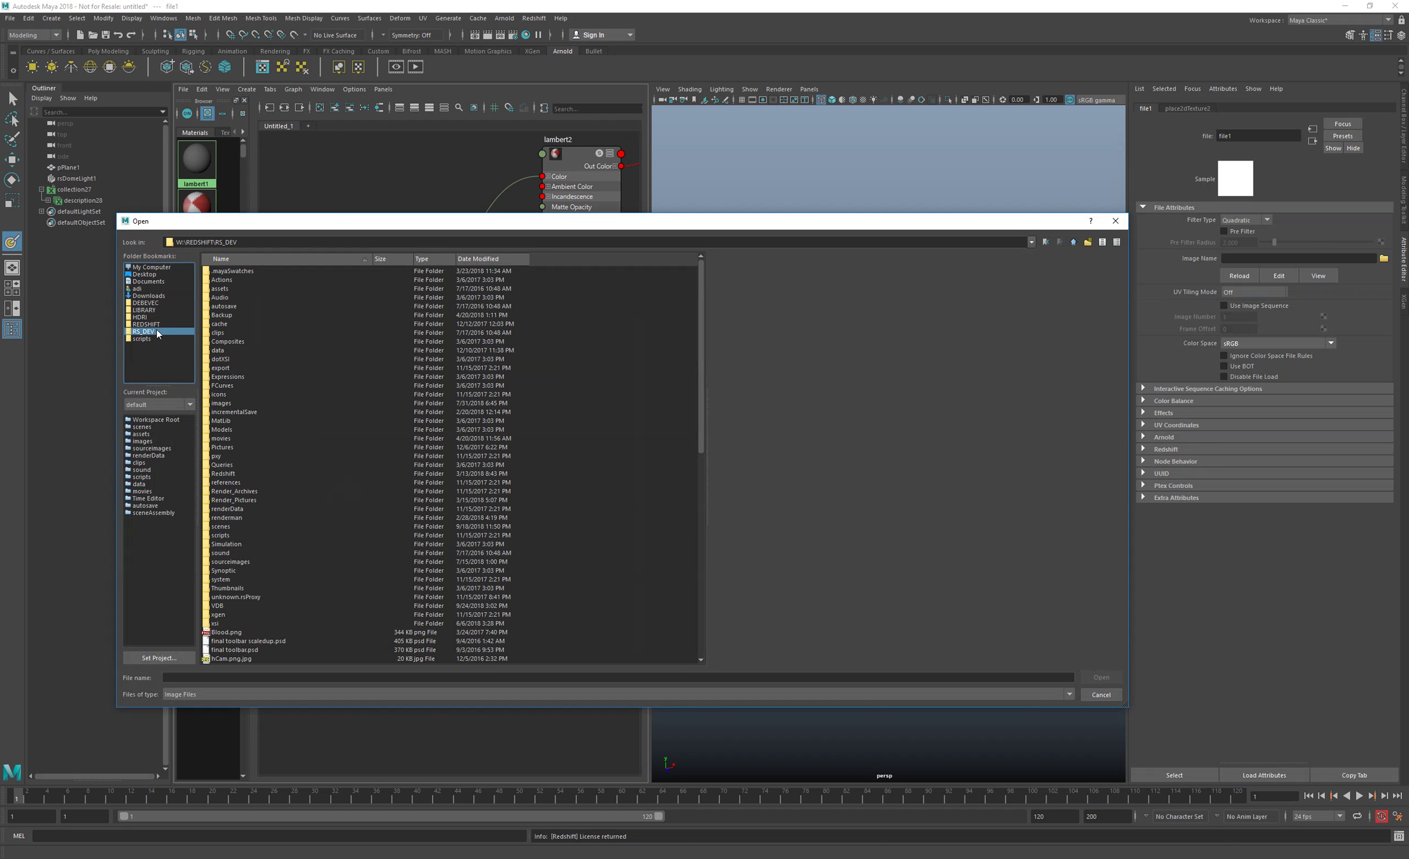
click(1100, 694)
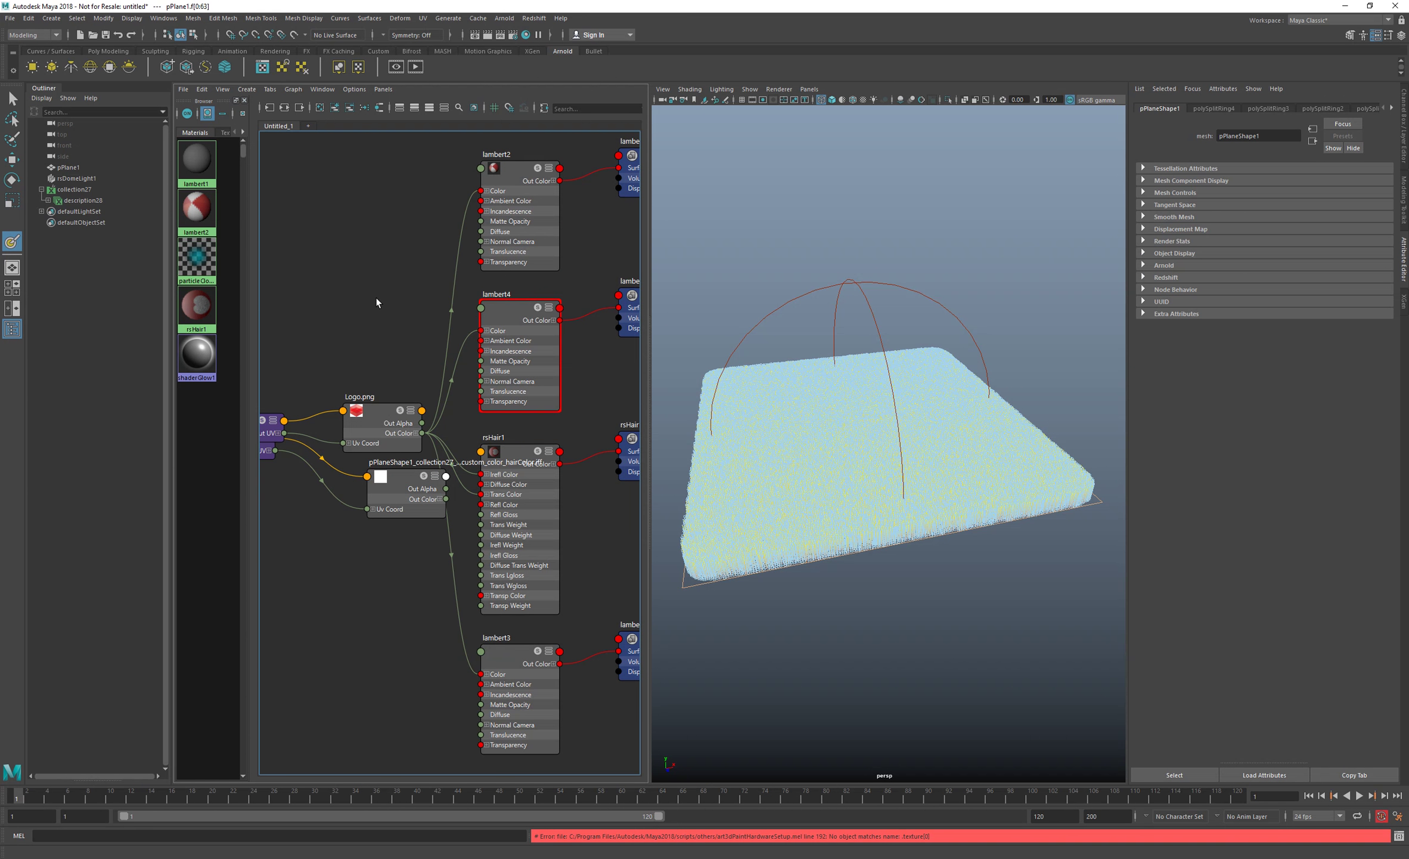
- Copy the Logo.png texture's image path into the hairColor map's file node and place that node below the Logo.png node
click(401, 303)
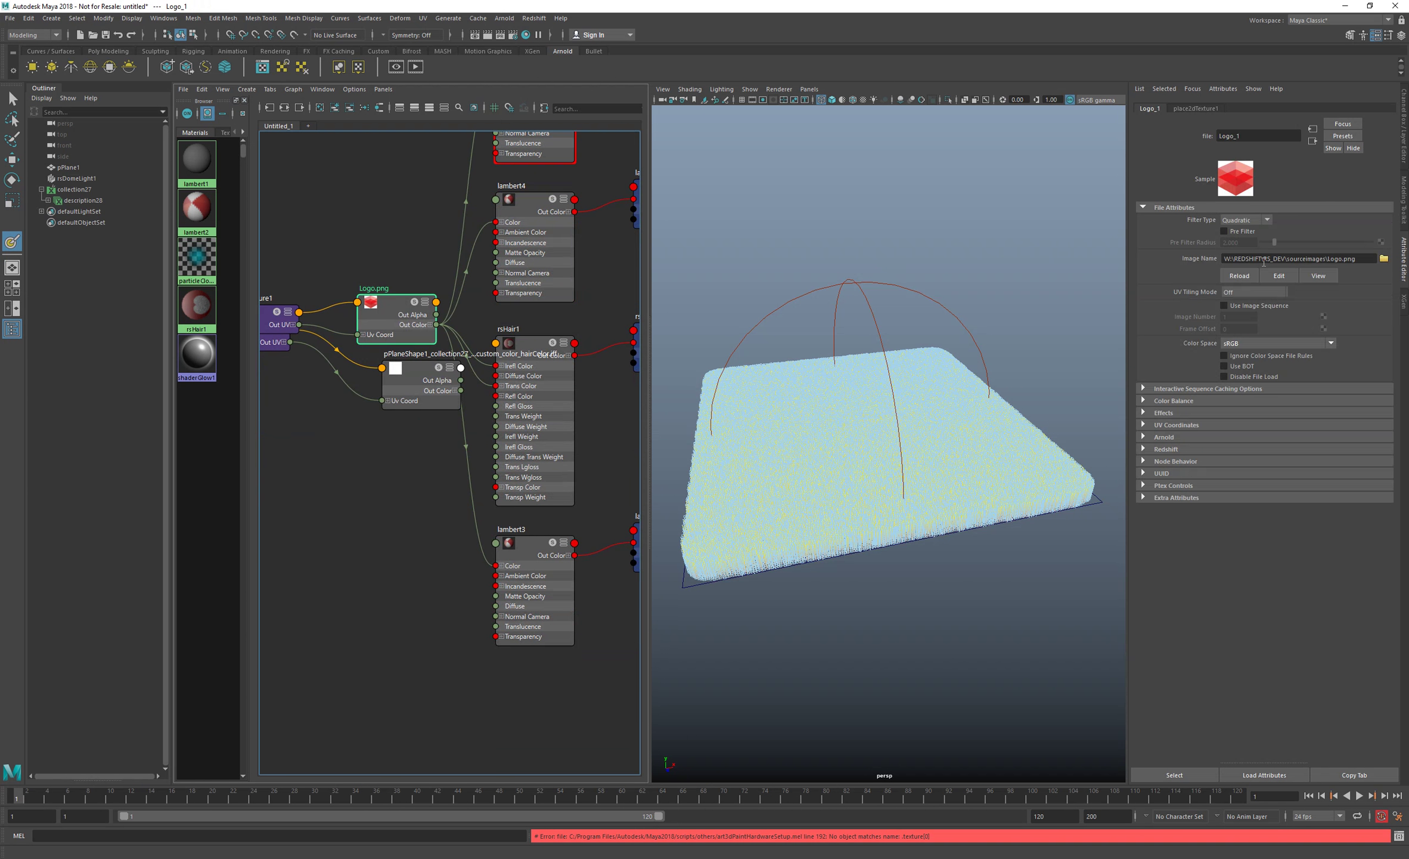
click(1265, 259)
key(ctrl+c)
drag(413, 382, 332, 400)
click(1267, 261)
key(ctrl+v)
key(Return)
middle_drag(331, 401, 331, 388)
drag(331, 388, 356, 388)
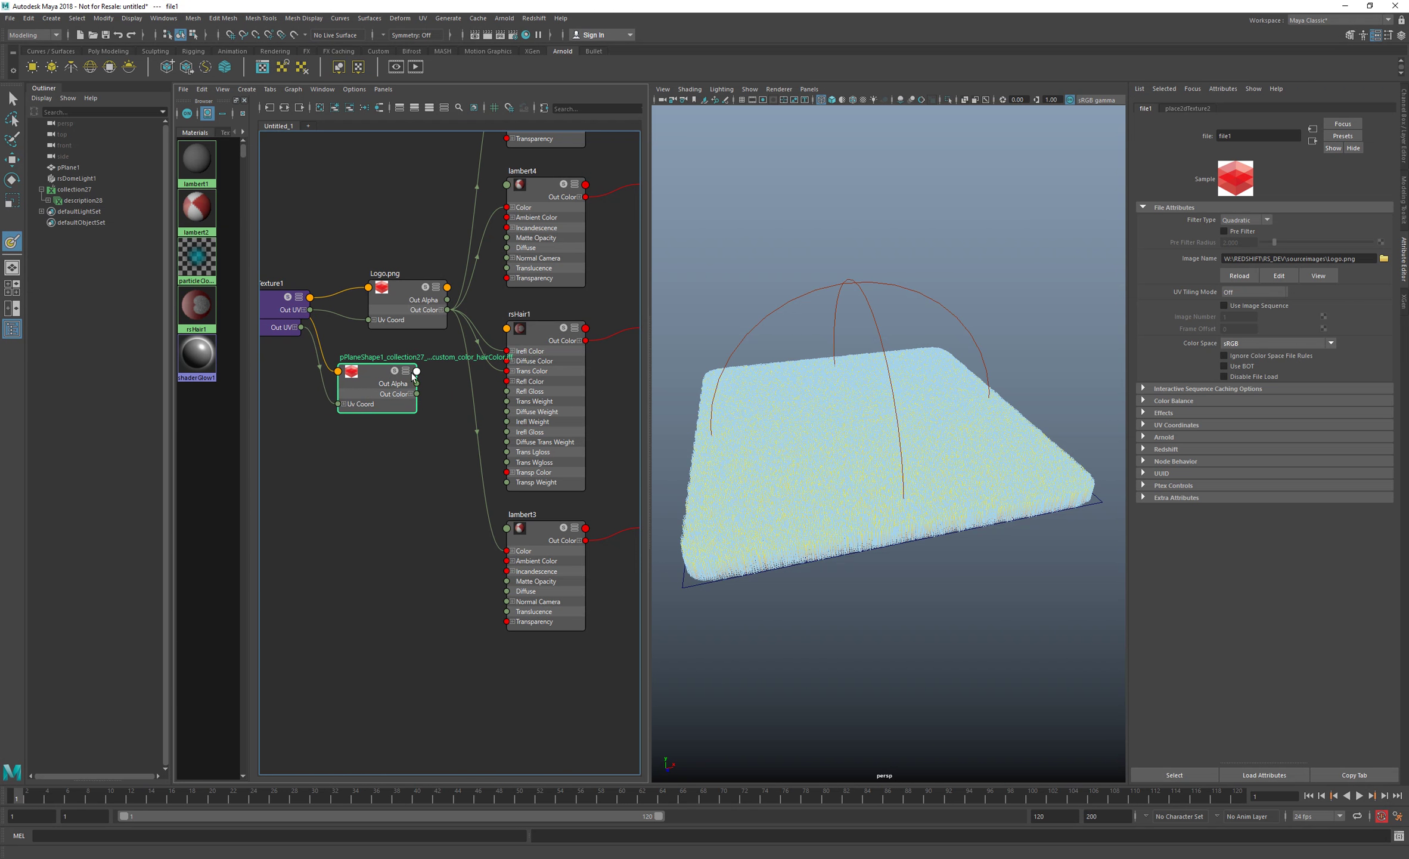
scroll(461, 356, up, 3)
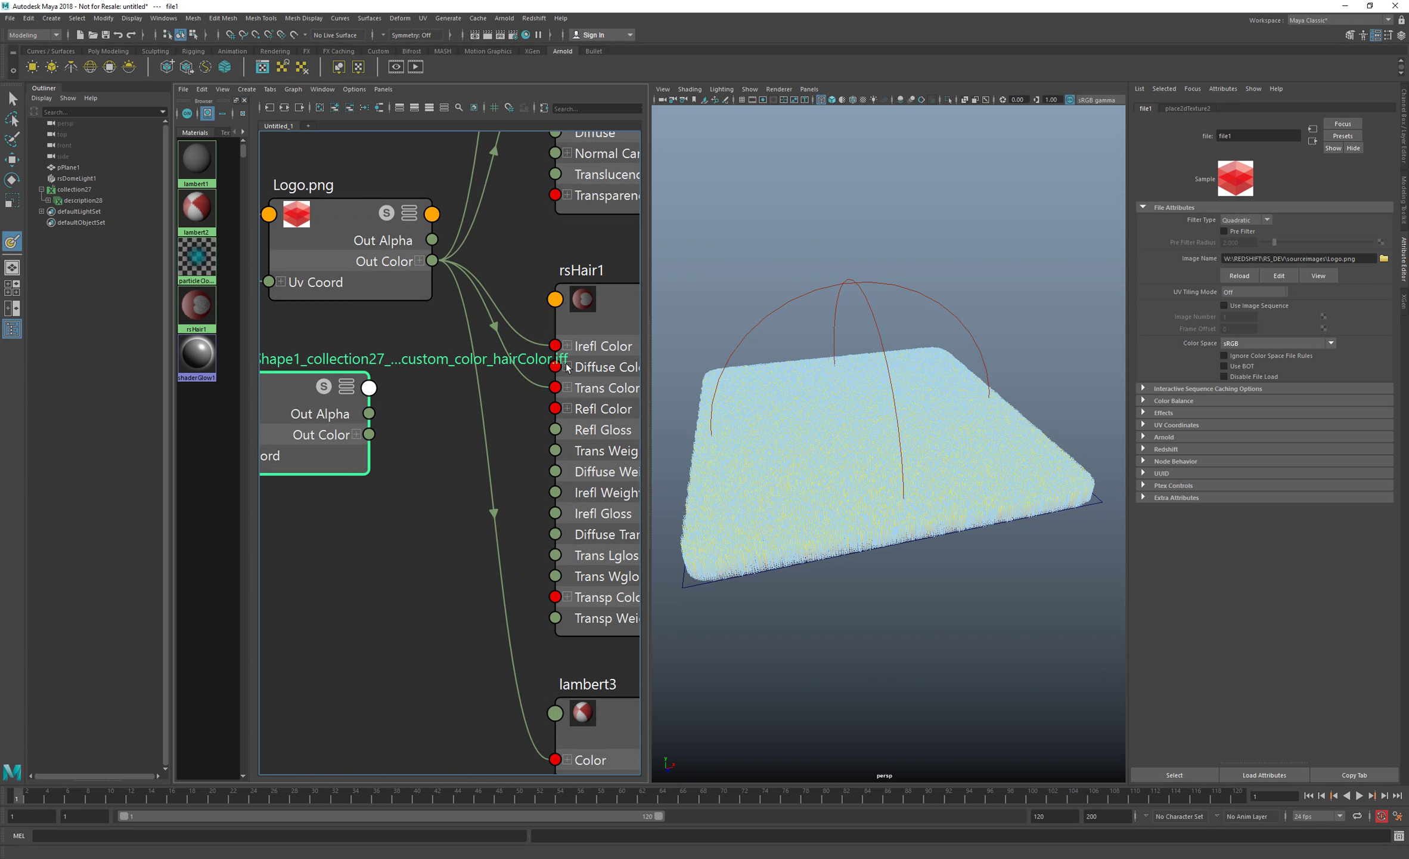
- Compare the file attributes of the Logo.png and hairColor map nodes and review description28's custom shader parameters in the XGen output settings
scroll(554, 367, down, 3)
middle_drag(390, 396, 425, 388)
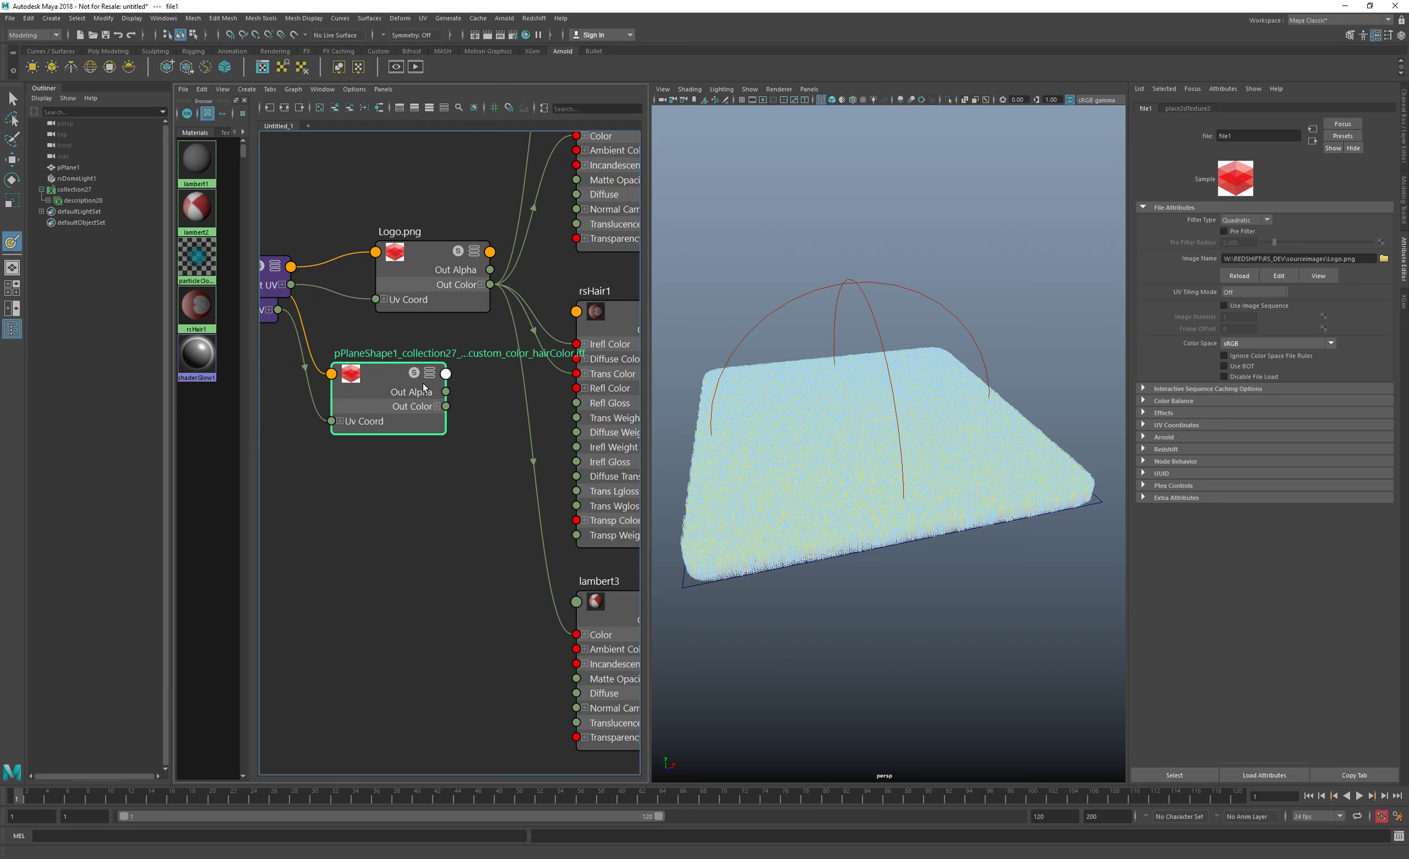
click(973, 484)
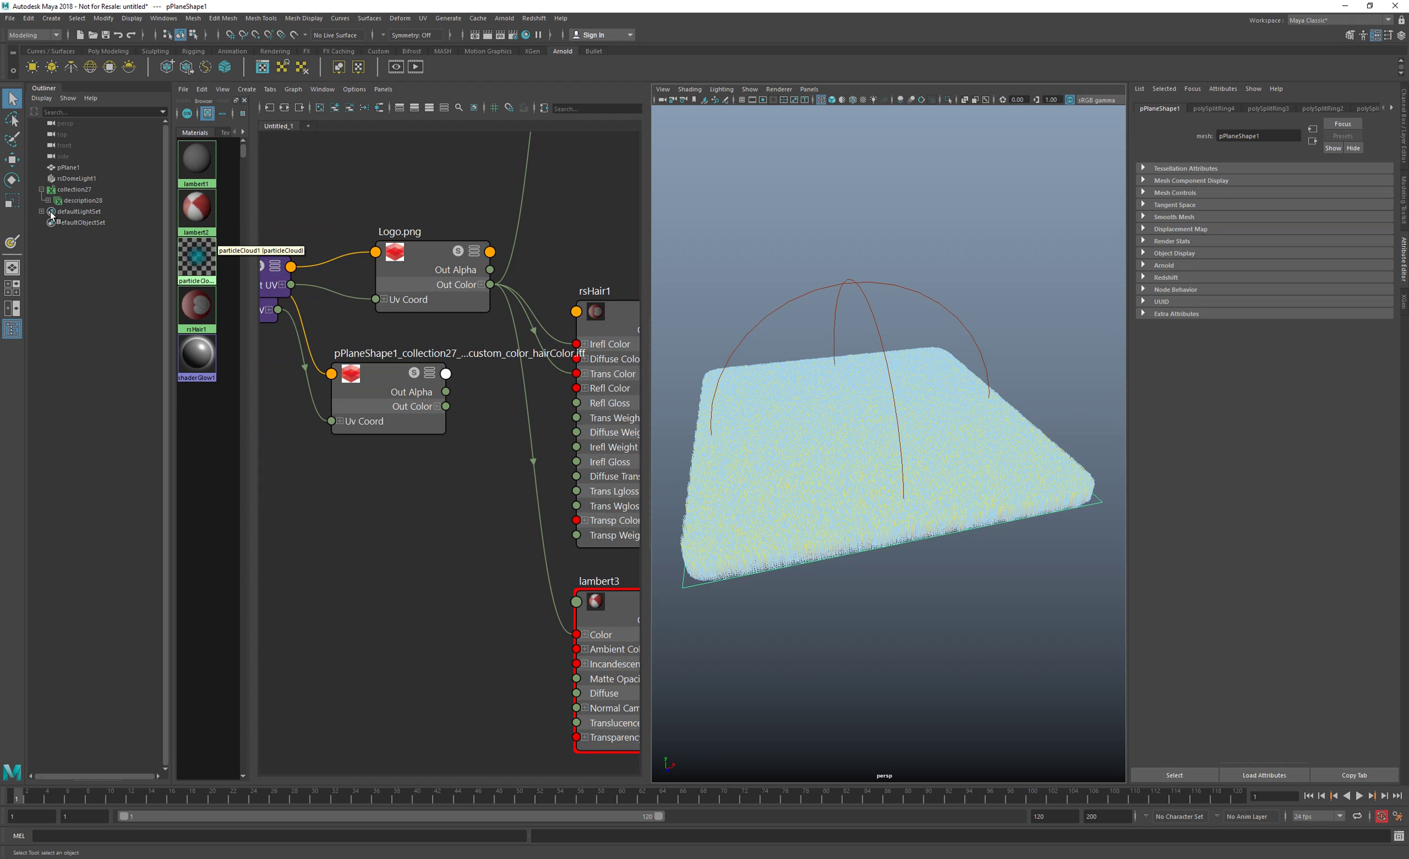
click(70, 201)
click(1403, 301)
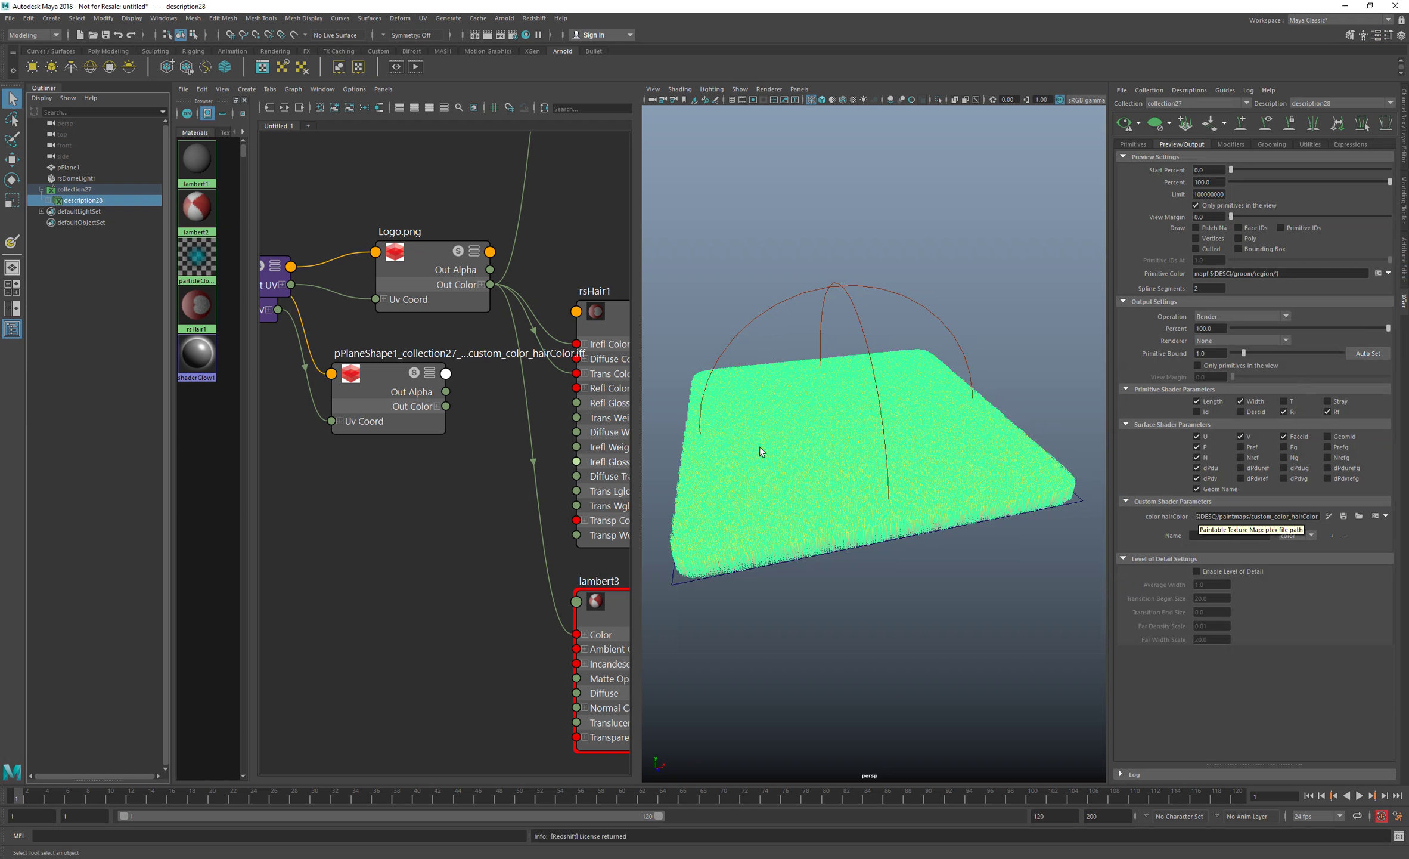
click(437, 264)
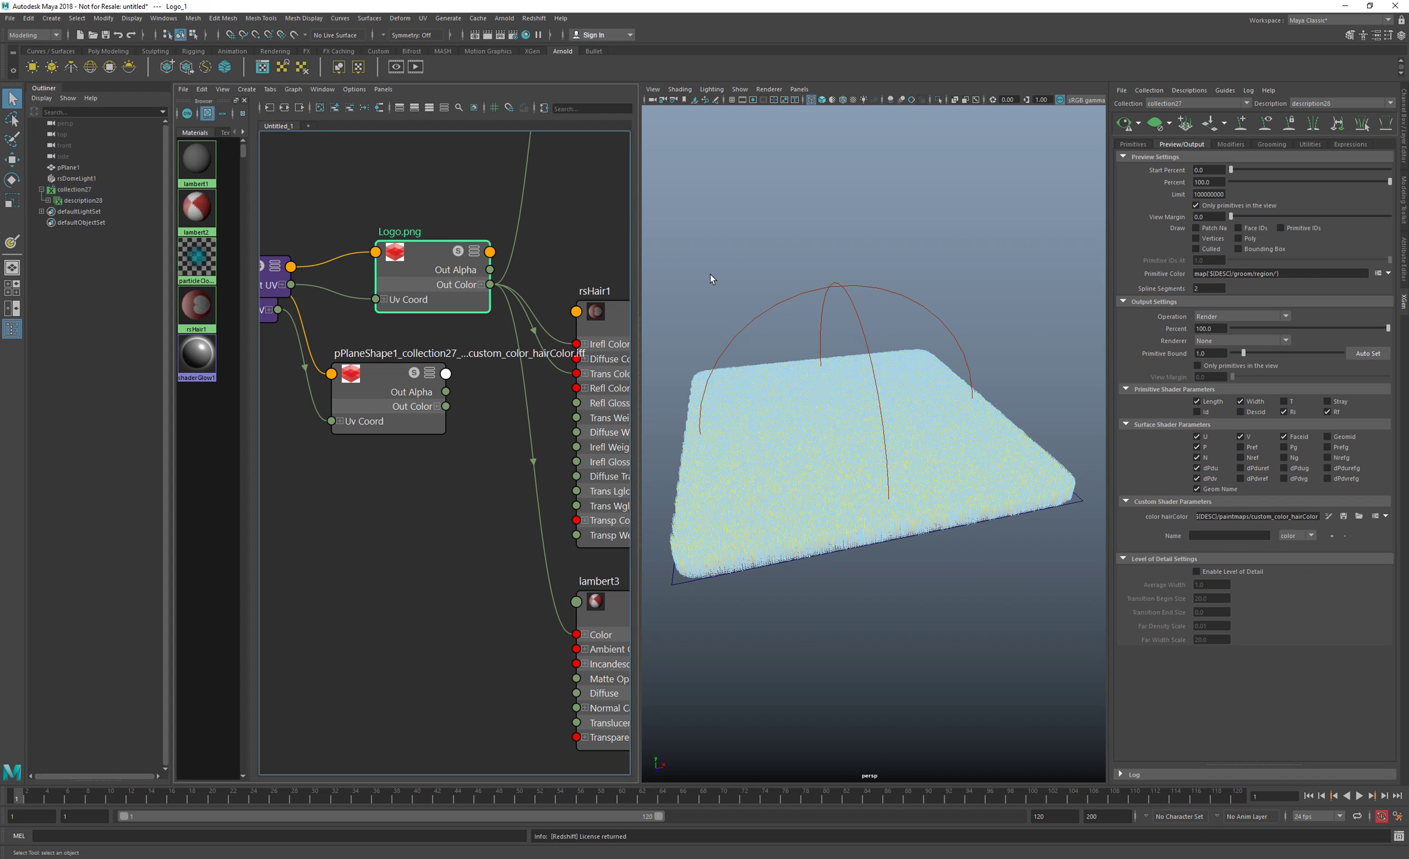
key(ctrl+a)
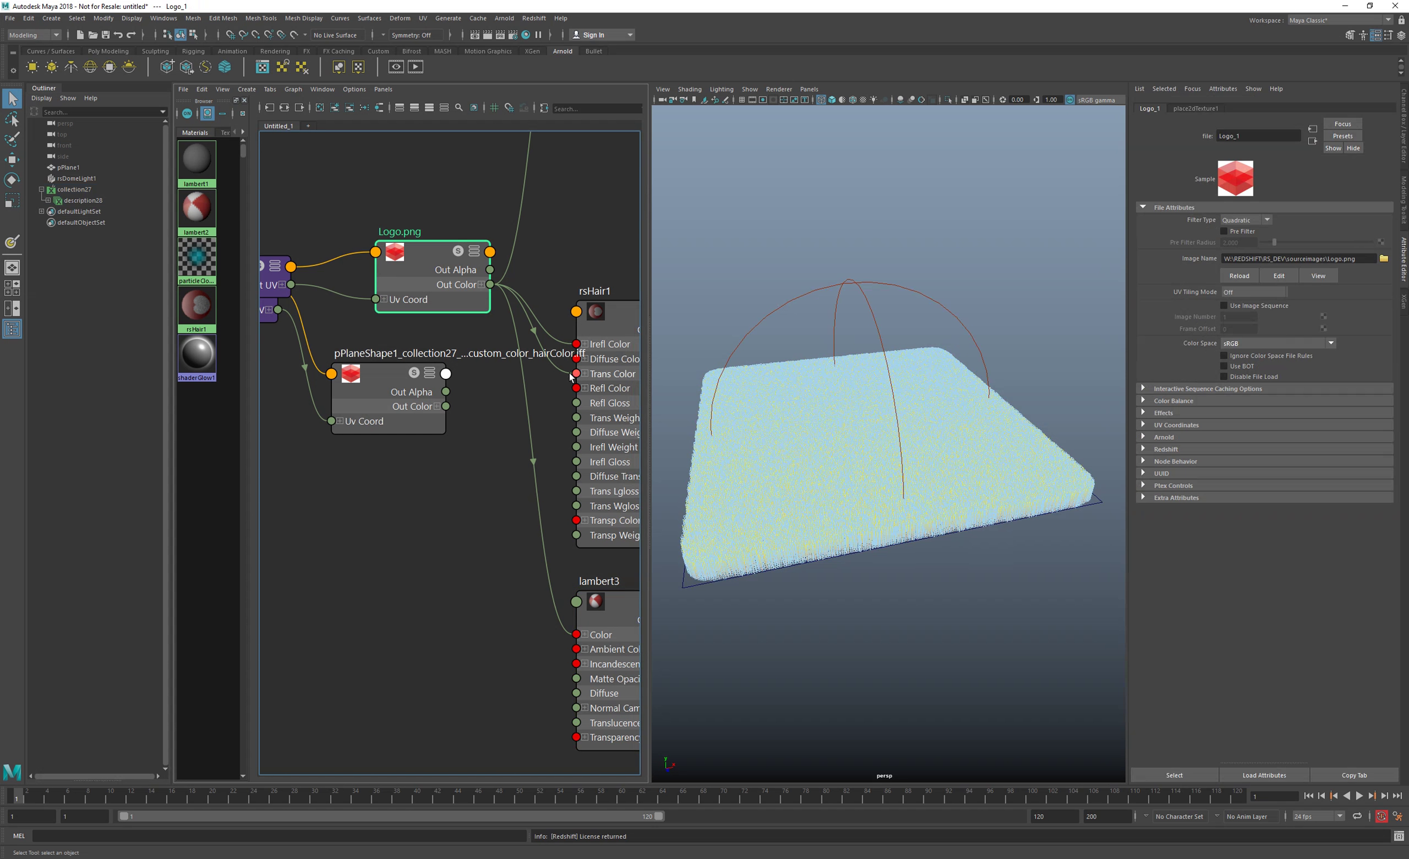
click(387, 395)
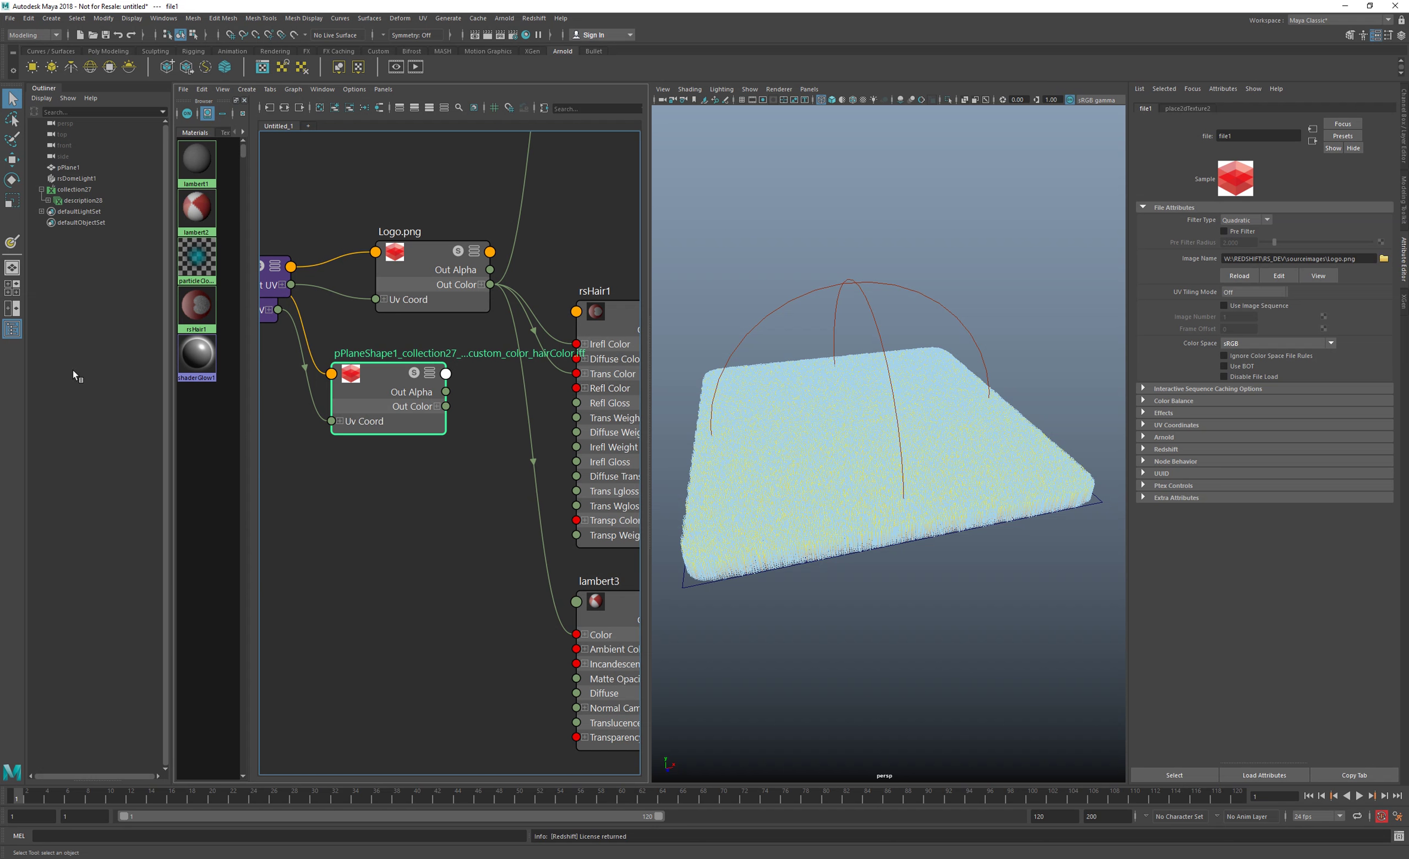
click(96, 200)
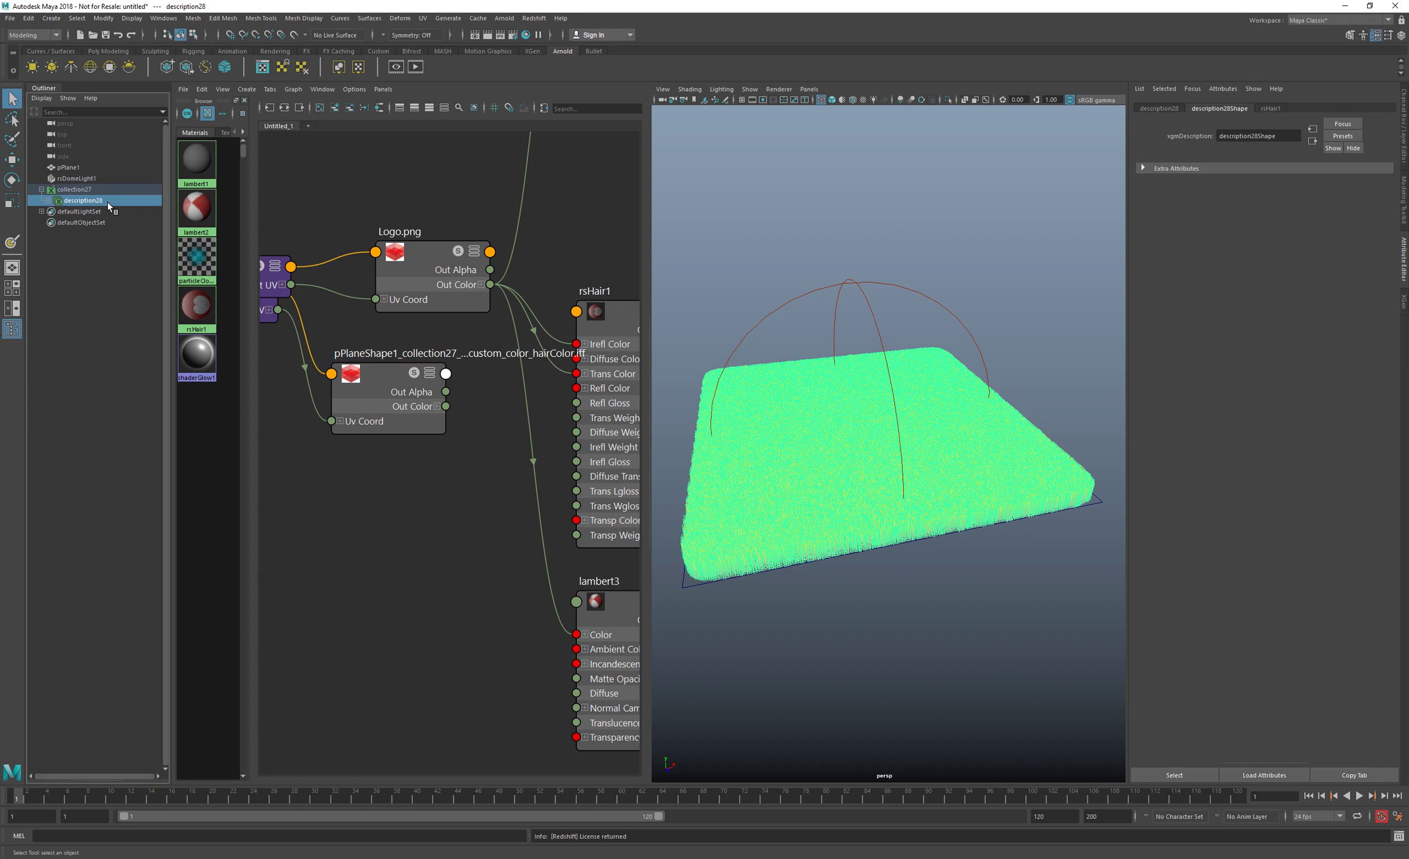
click(1405, 293)
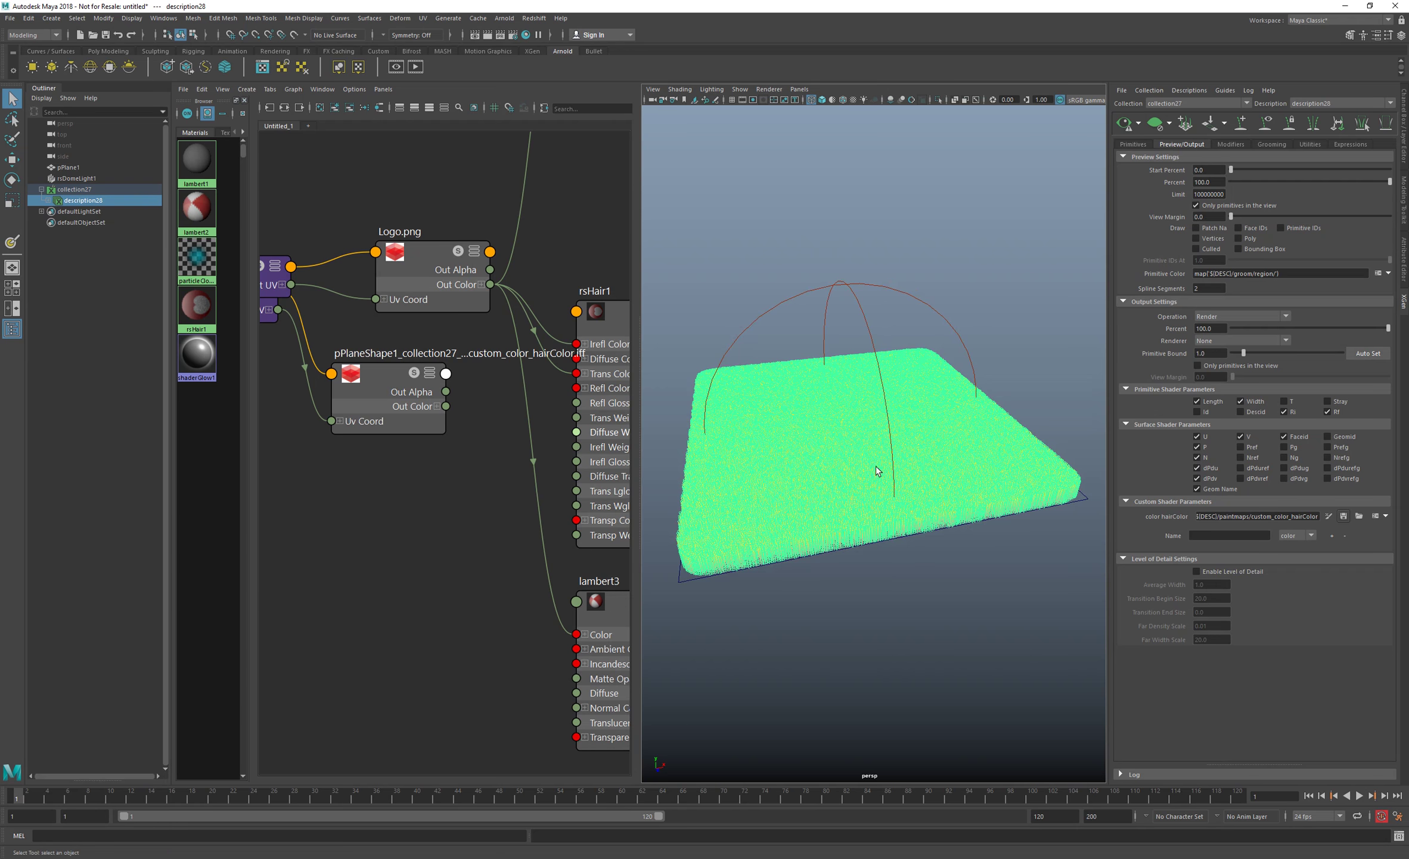
- Preview the logo-textured hair with interactive rendering in the Redshift Render View, turn the camera to face the plane's front edge, and close the preview
alt+drag(875, 471, 896, 460)
click(535, 18)
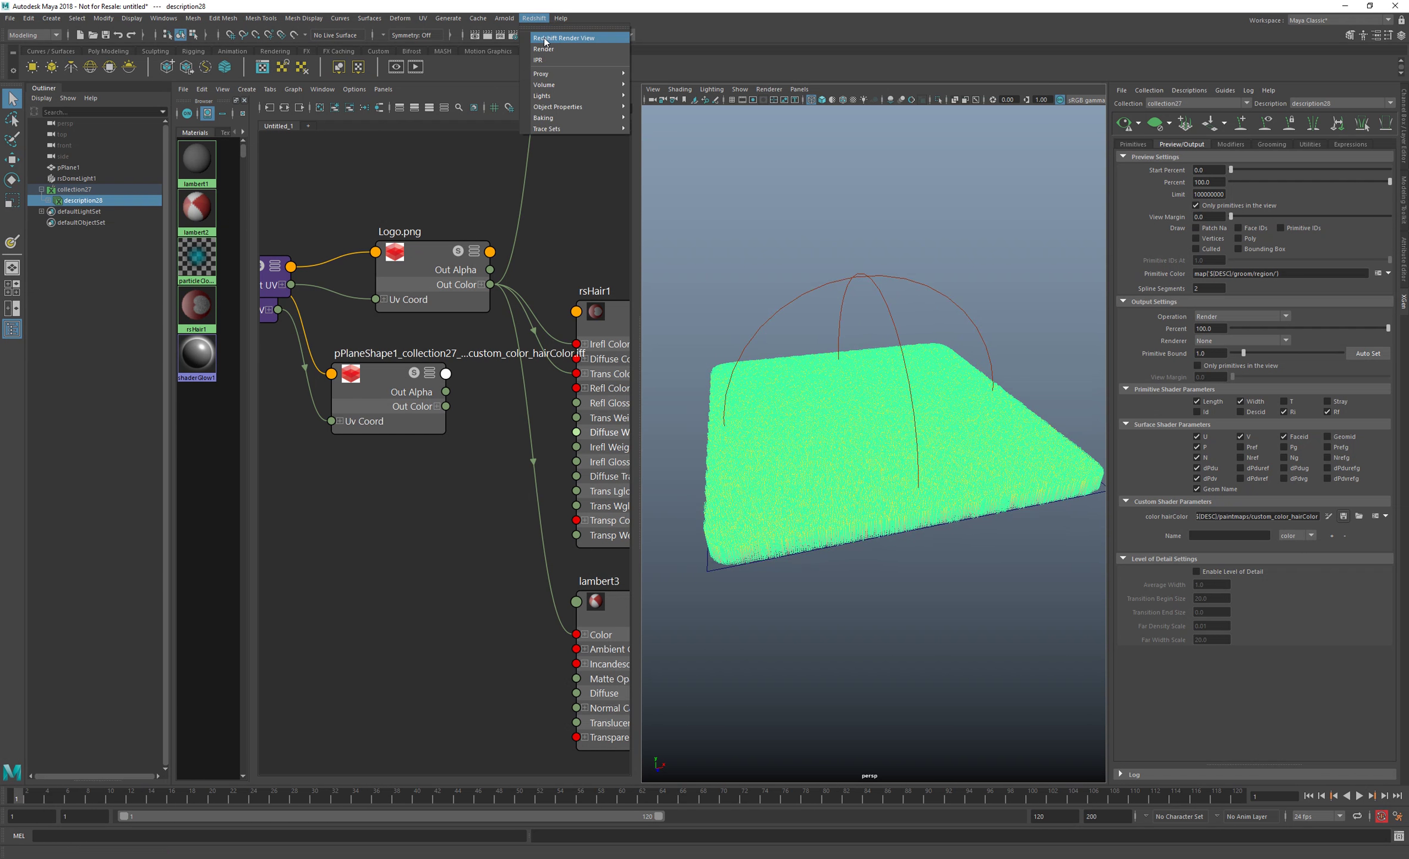
click(544, 37)
click(225, 398)
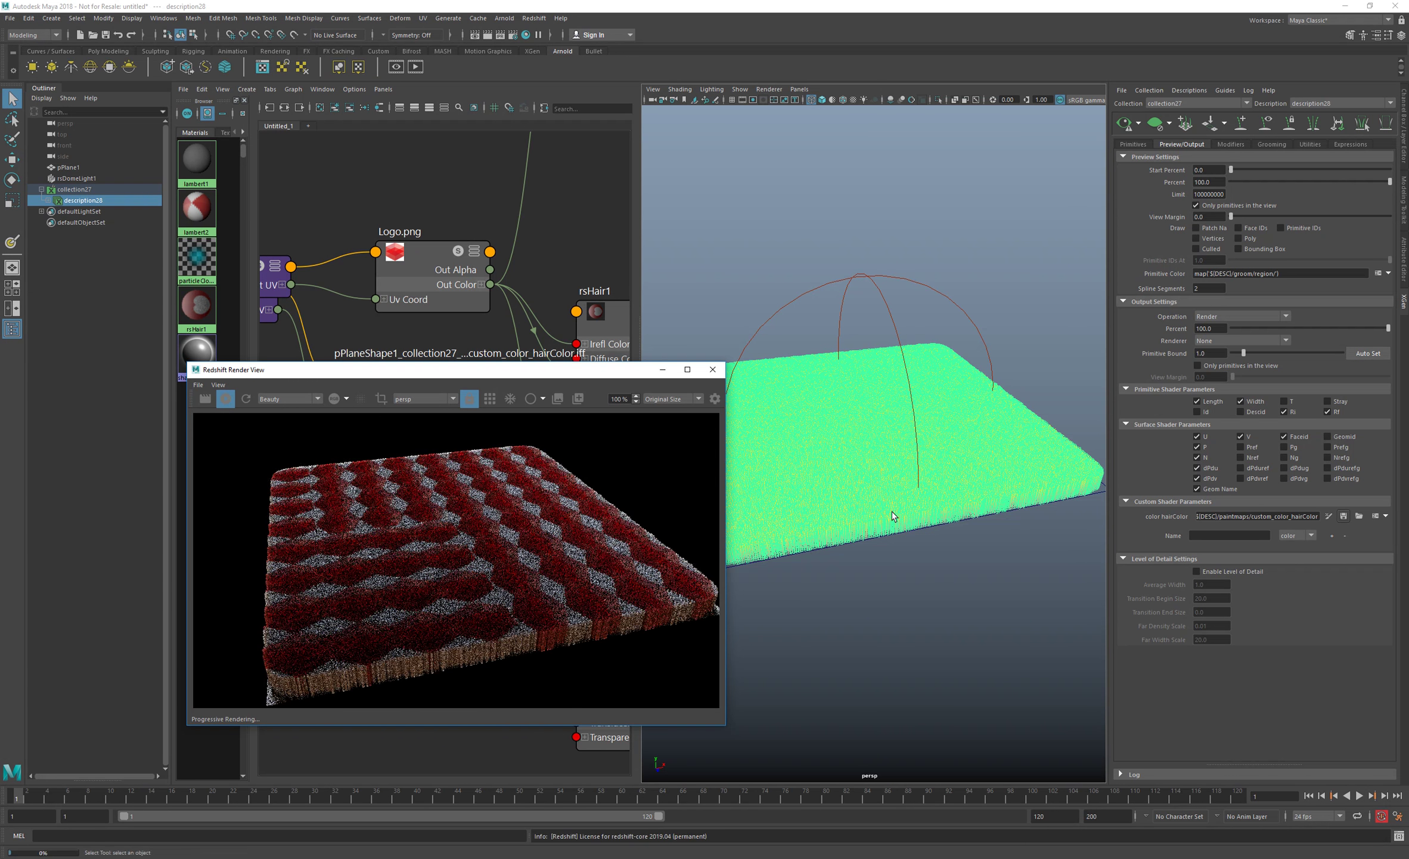
alt+drag(874, 514, 870, 514)
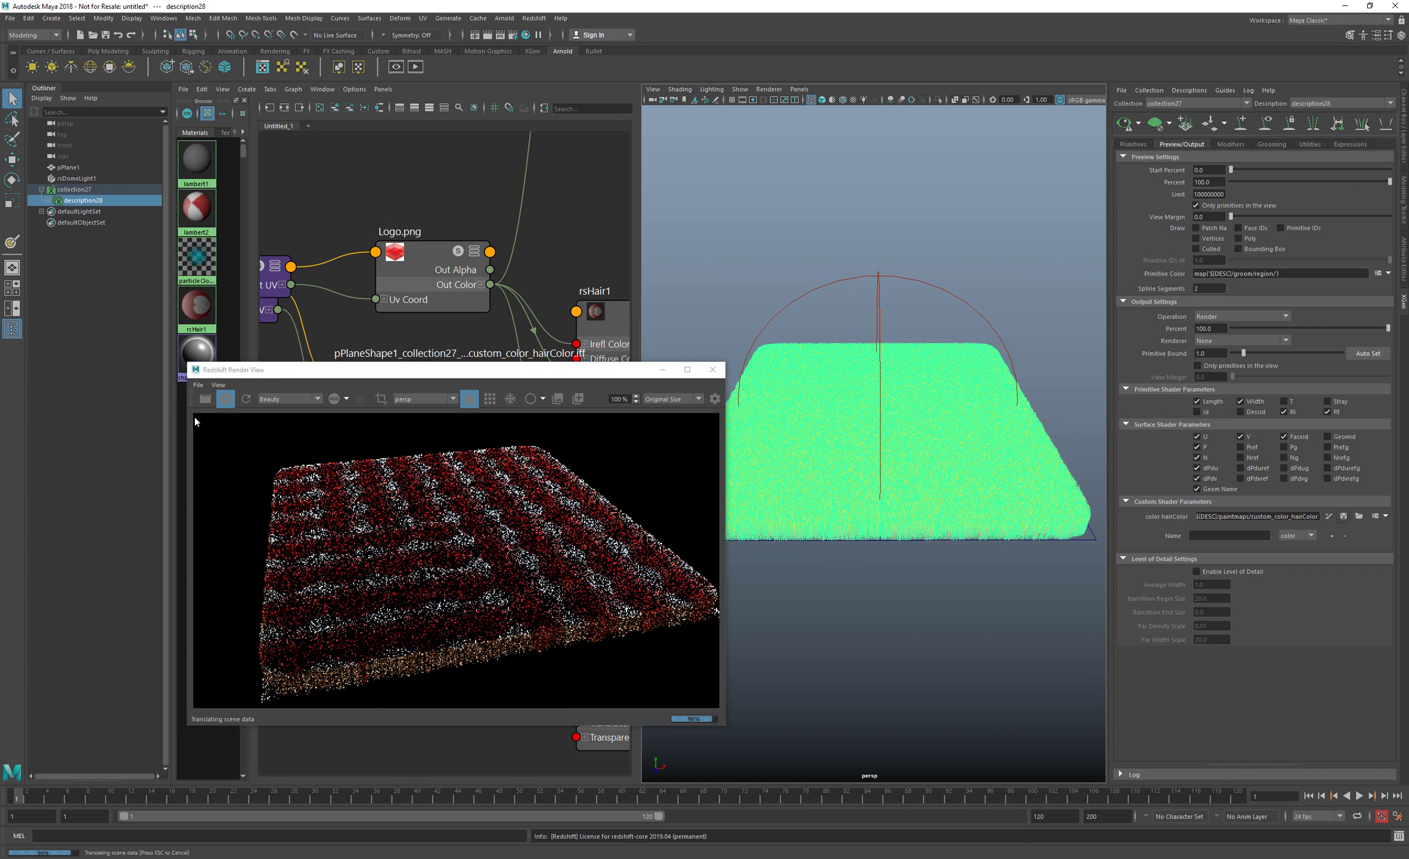
click(225, 400)
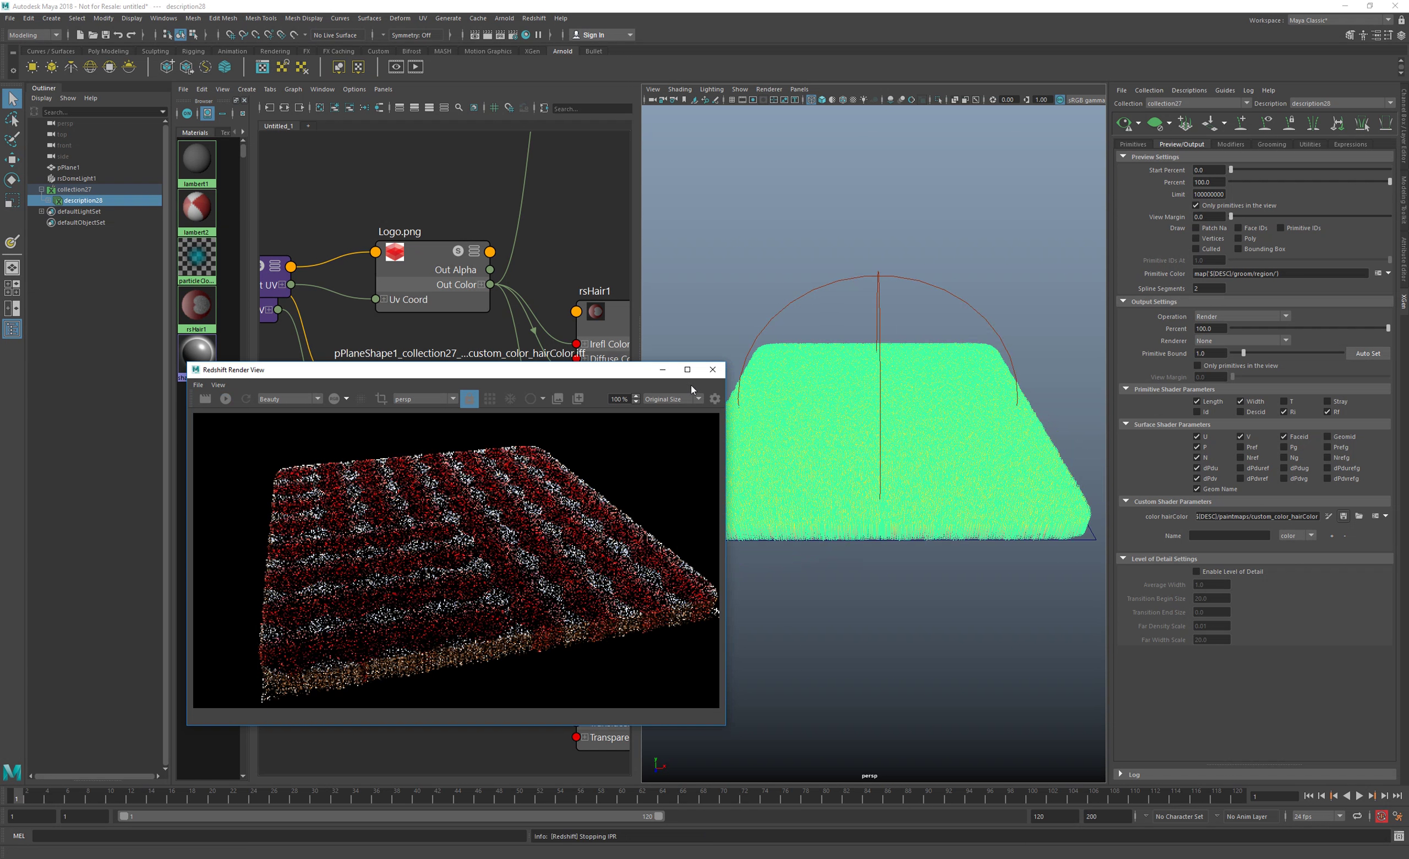
click(713, 369)
- Move rsHair1 below lambert3 in the graph and disconnect the Logo.png texture from its Irefl Color and Trans Color inputs
alt+right_drag(451, 501, 383, 491)
alt+middle_drag(387, 476, 331, 557)
alt+middle_drag(481, 428, 464, 266)
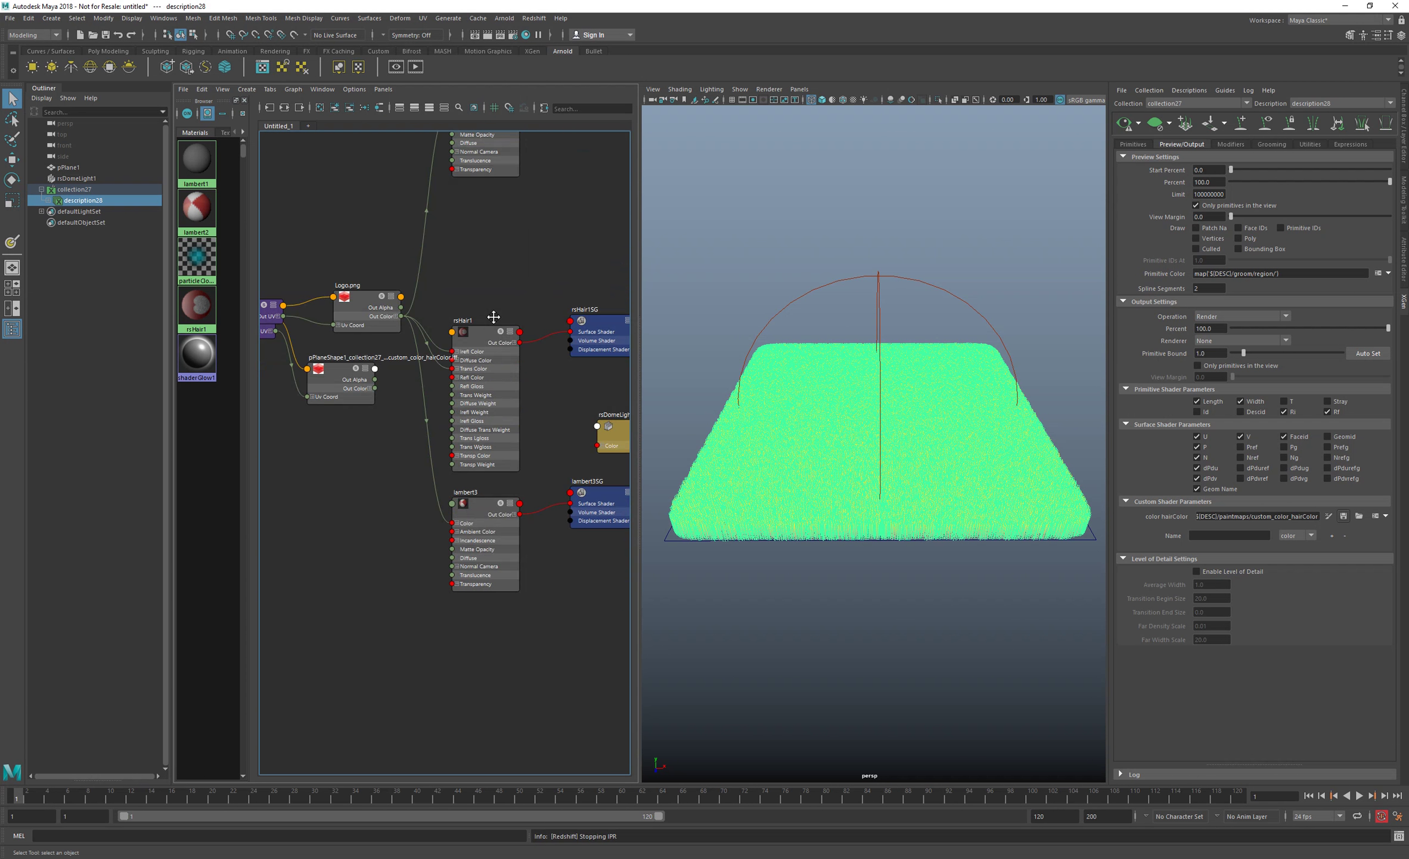
drag(484, 329, 488, 651)
alt+middle_drag(487, 651, 526, 474)
scroll(473, 476, up, 3)
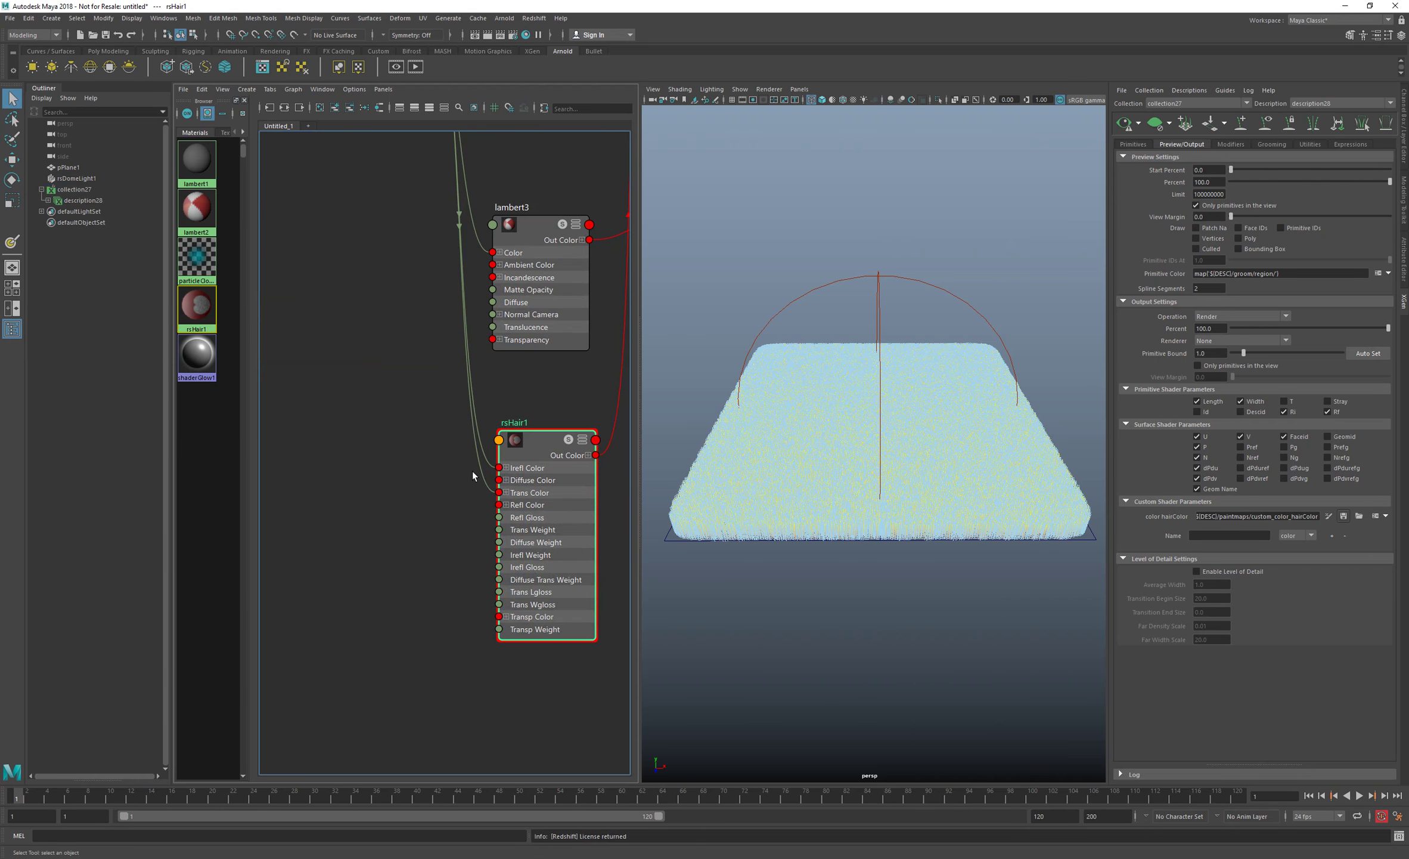
drag(485, 422, 441, 462)
key(Delete)
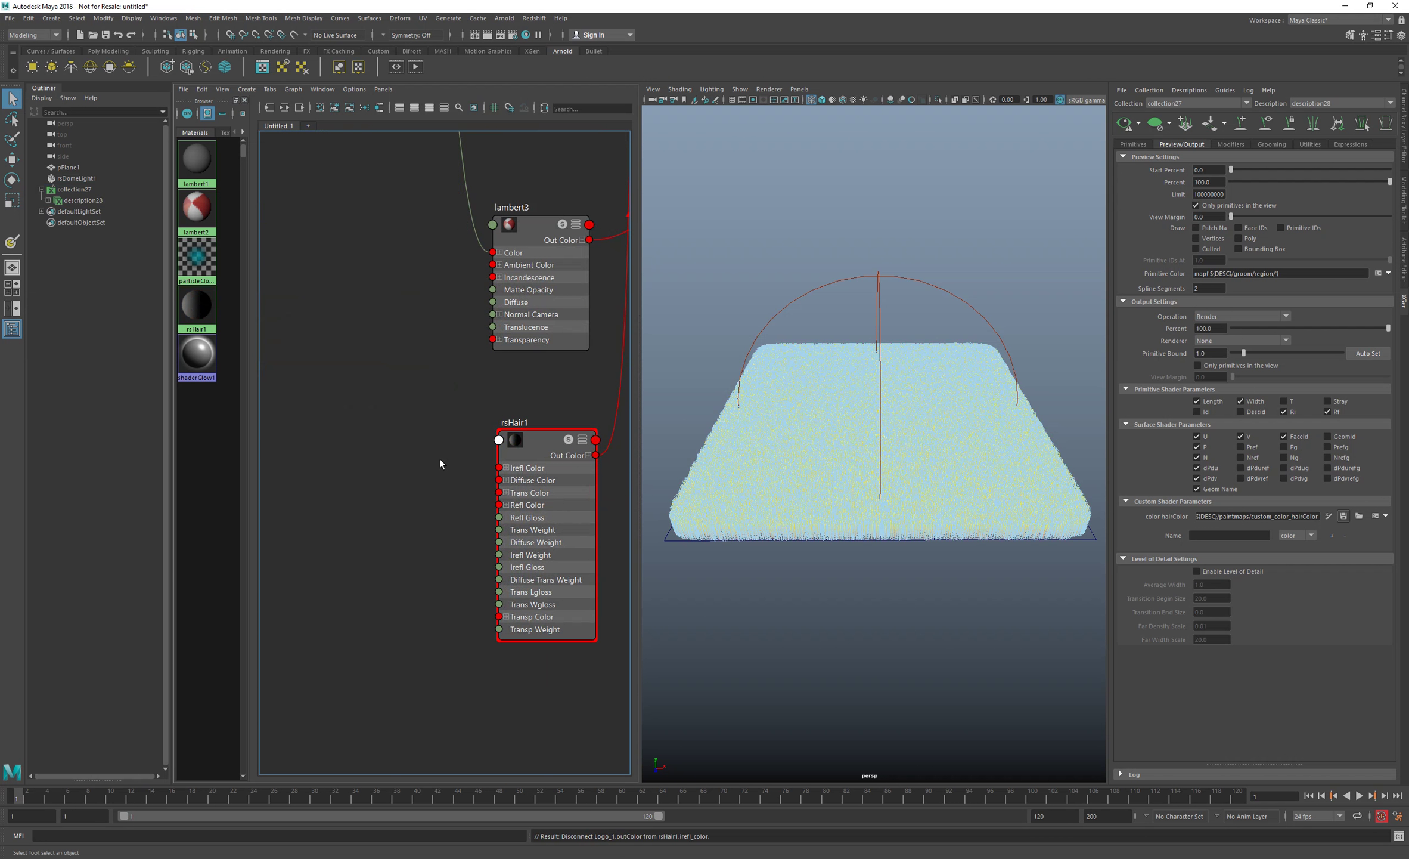
- Create a RedshiftAttributeLookup node and place it beside rsHair1's input side
alt+middle_drag(516, 502, 520, 487)
key(Tab)
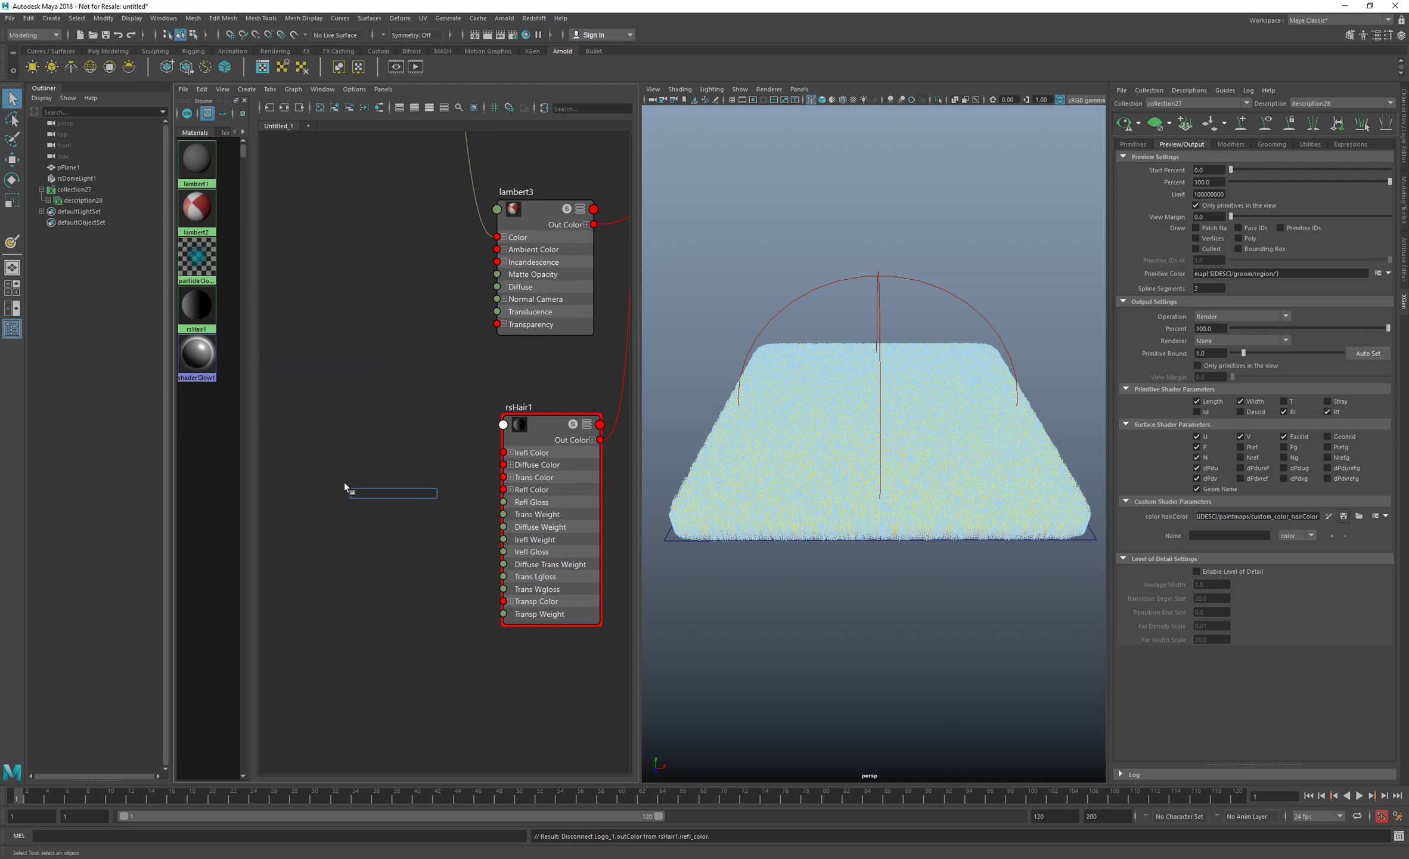
text(at)
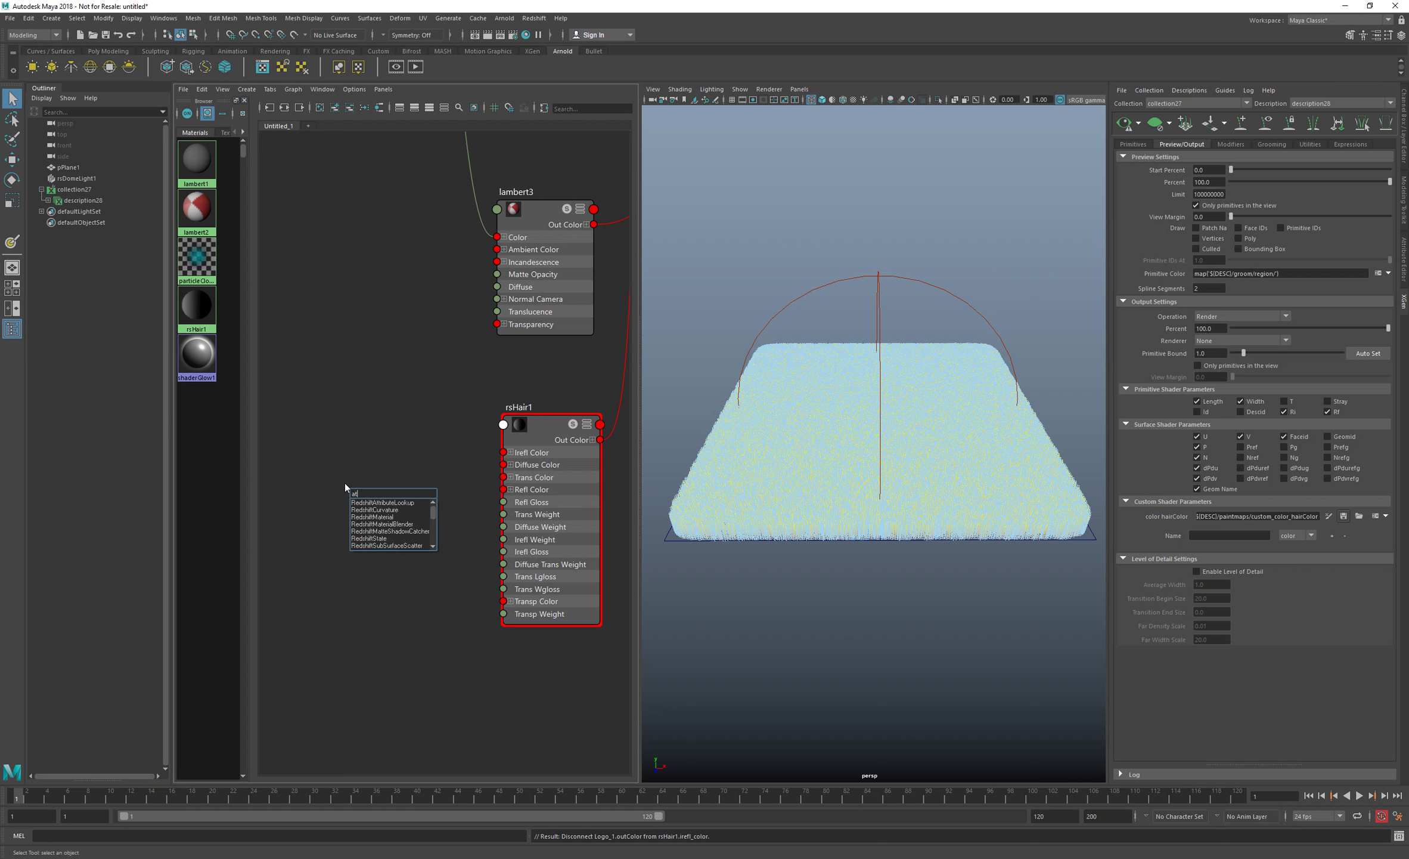
text(tri)
key(Down)
key(Return)
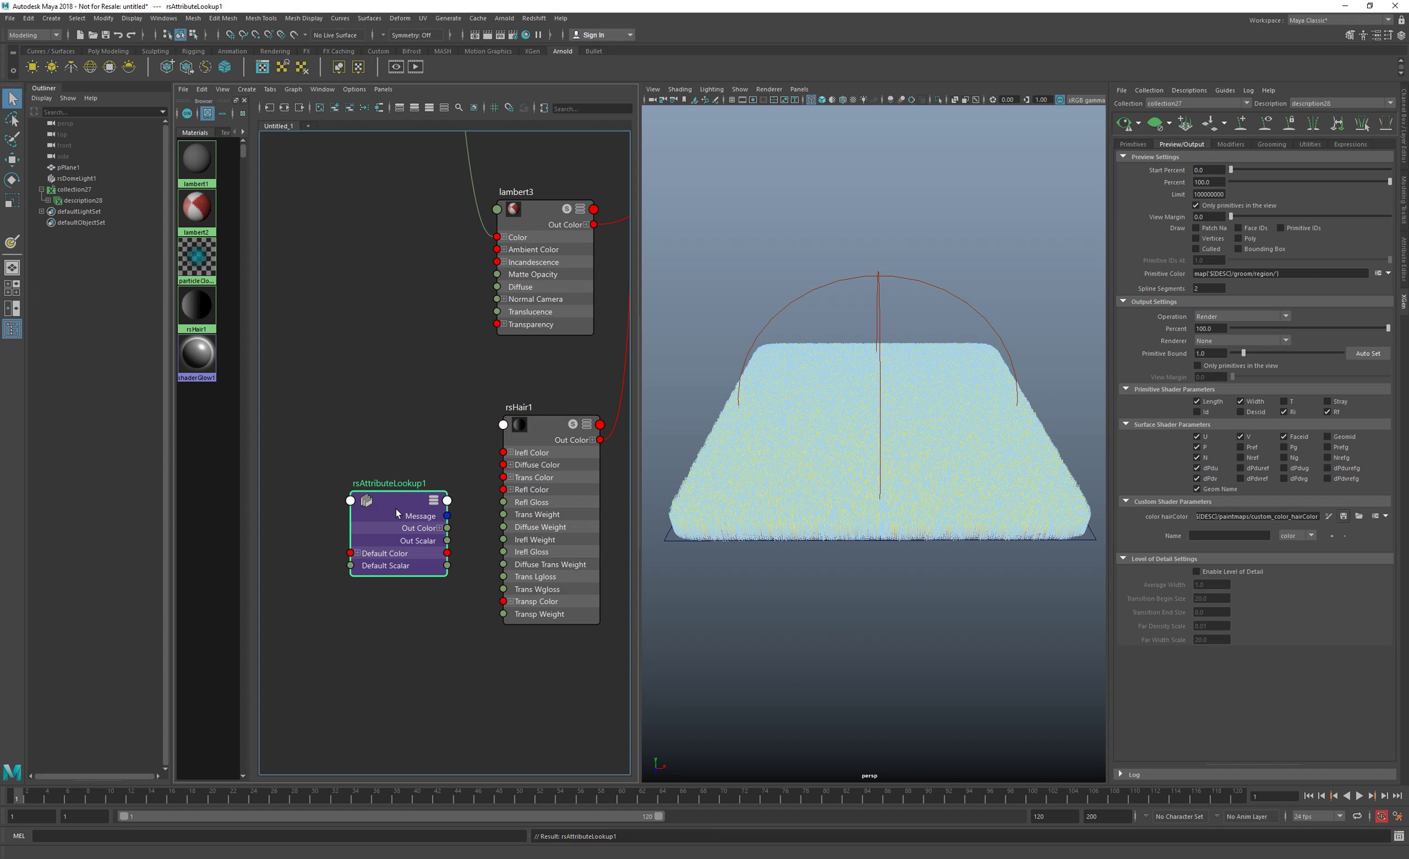
drag(406, 516, 369, 510)
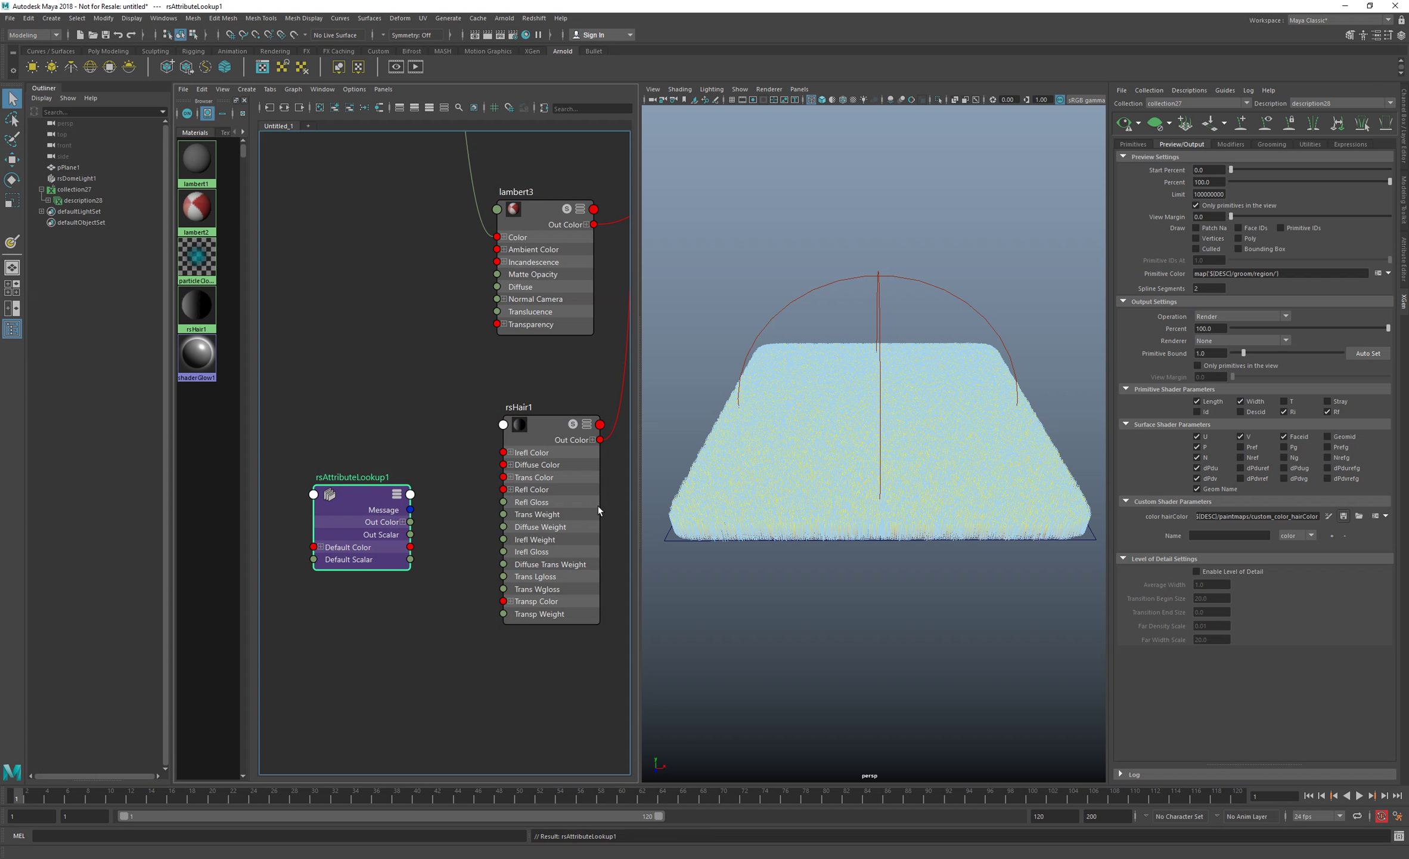
- Set the lookup node's attribute name to hairColor and connect its Out Color to rsHair1's Irefl Color and Trans Color
click(1407, 201)
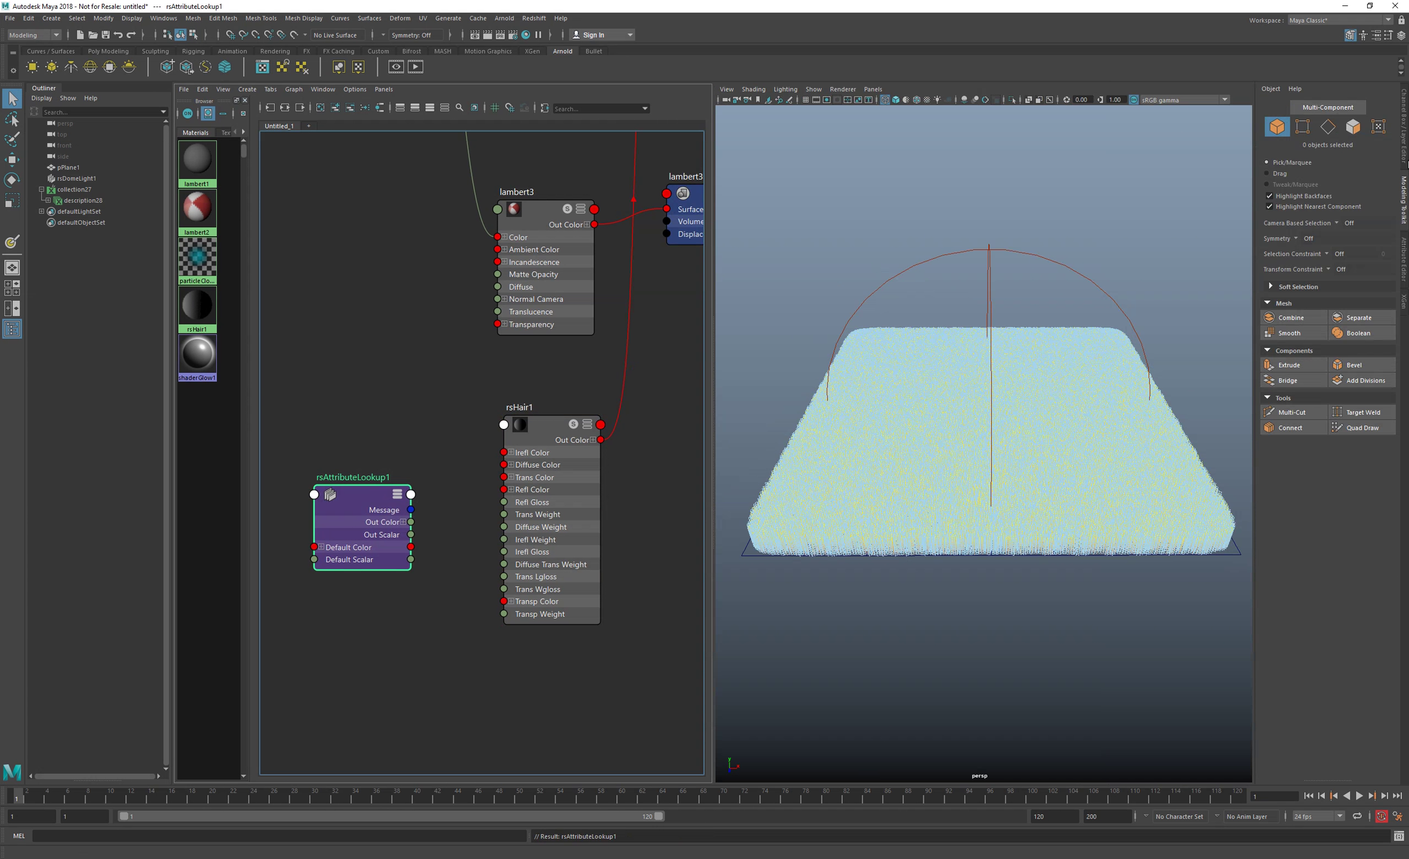
click(1405, 144)
click(1406, 262)
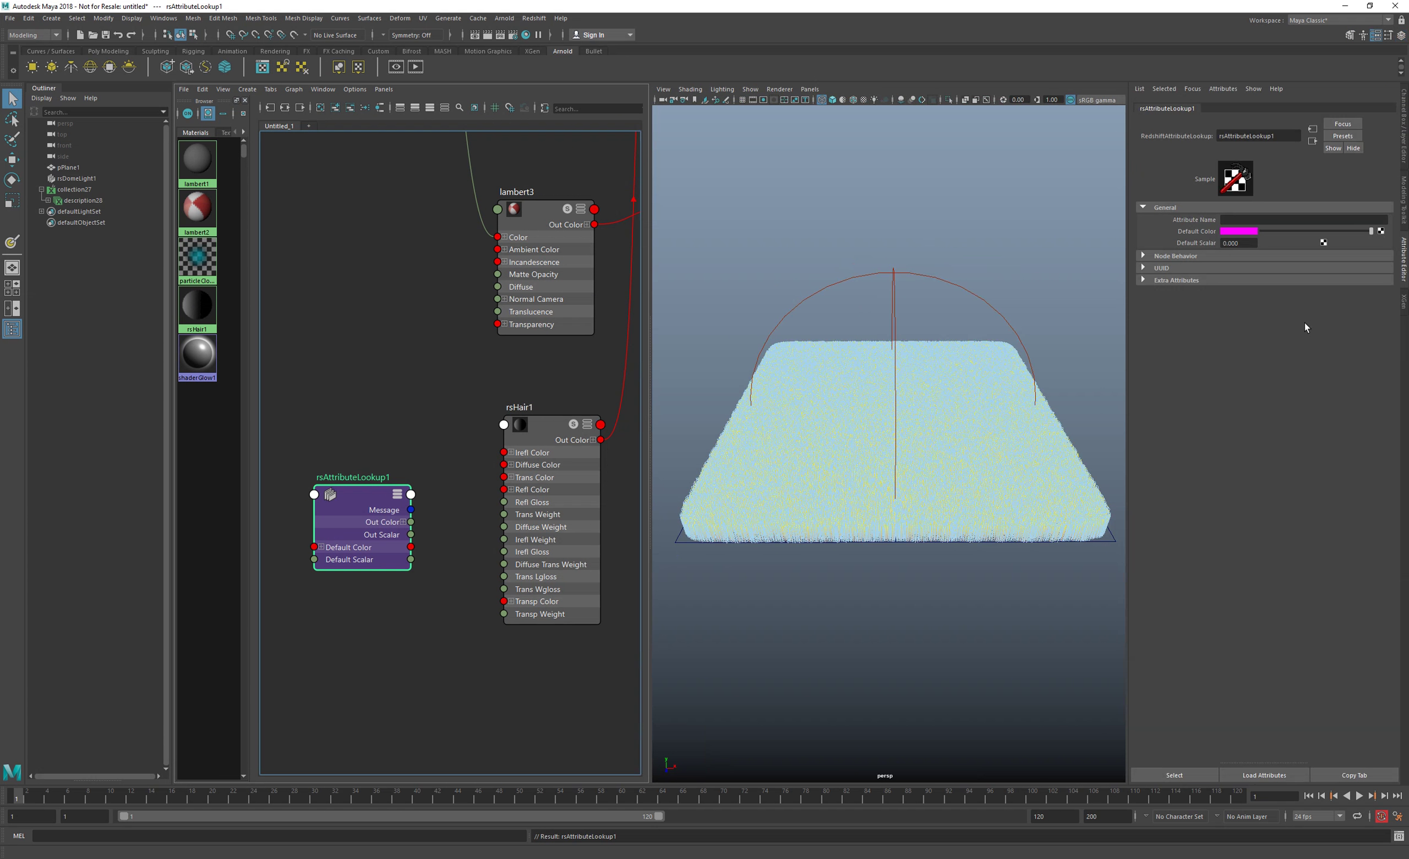
click(1232, 220)
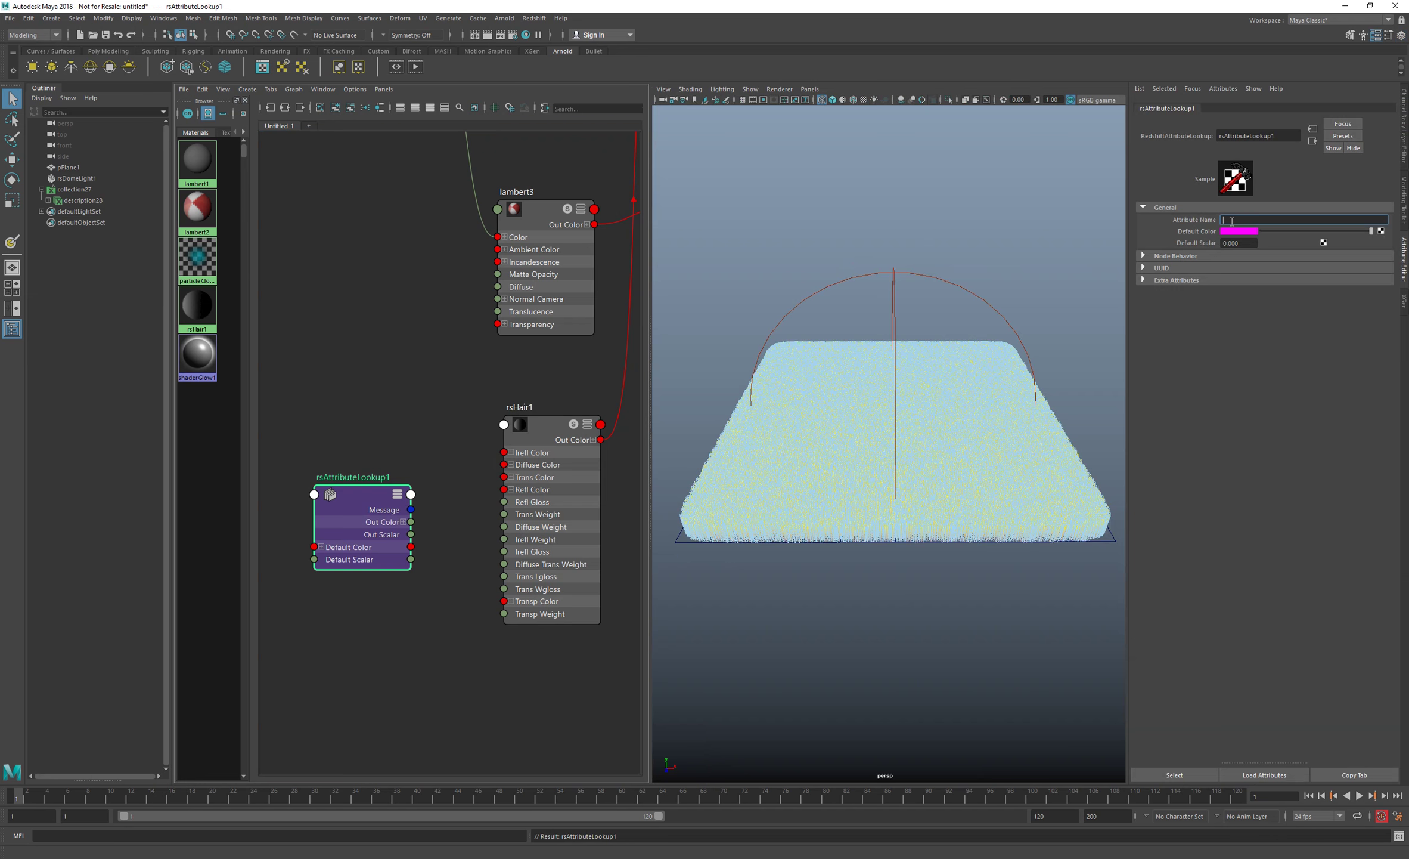
text(hairColor)
key(Return)
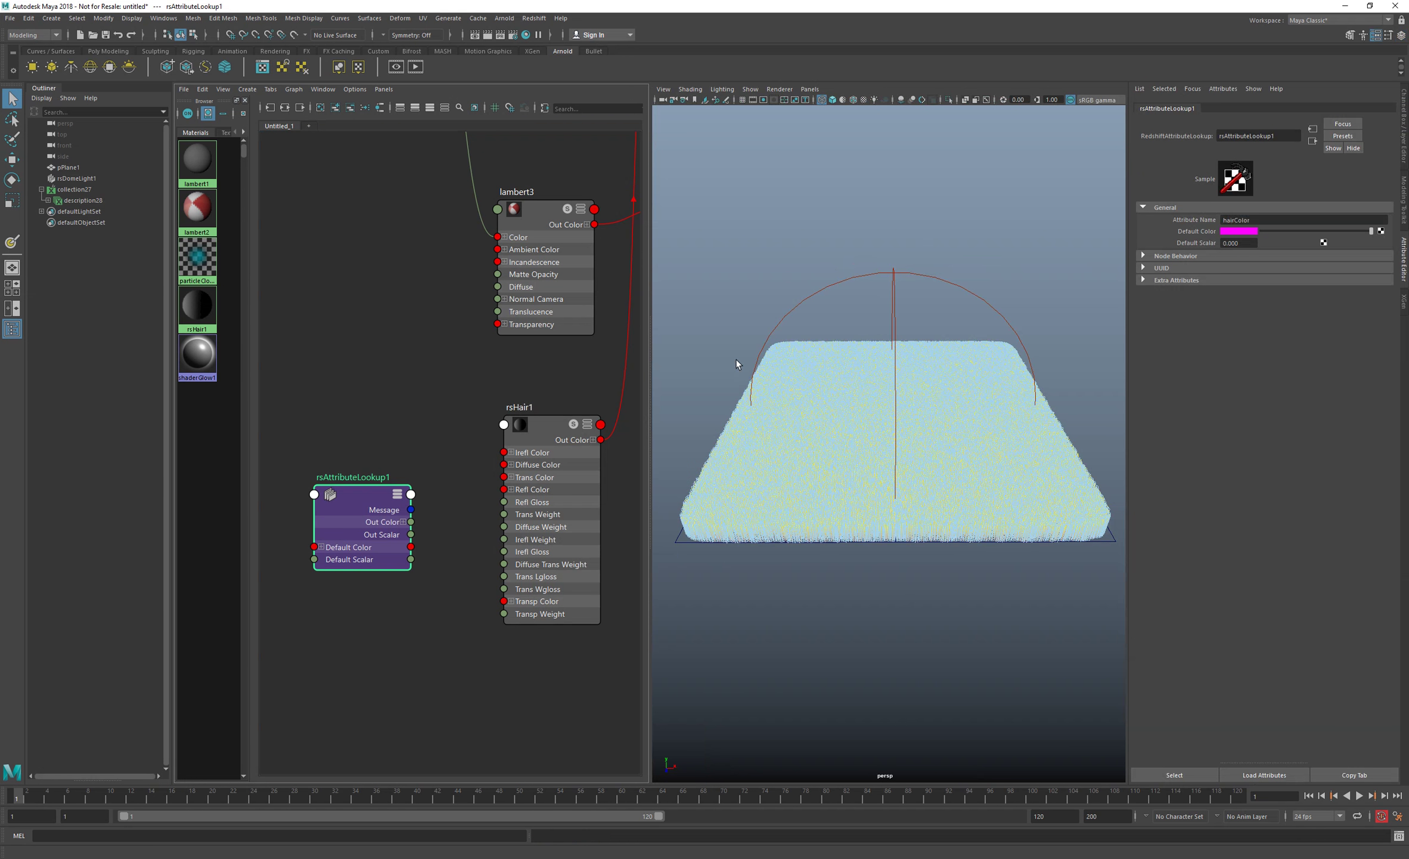
drag(412, 522, 504, 478)
drag(353, 510, 365, 489)
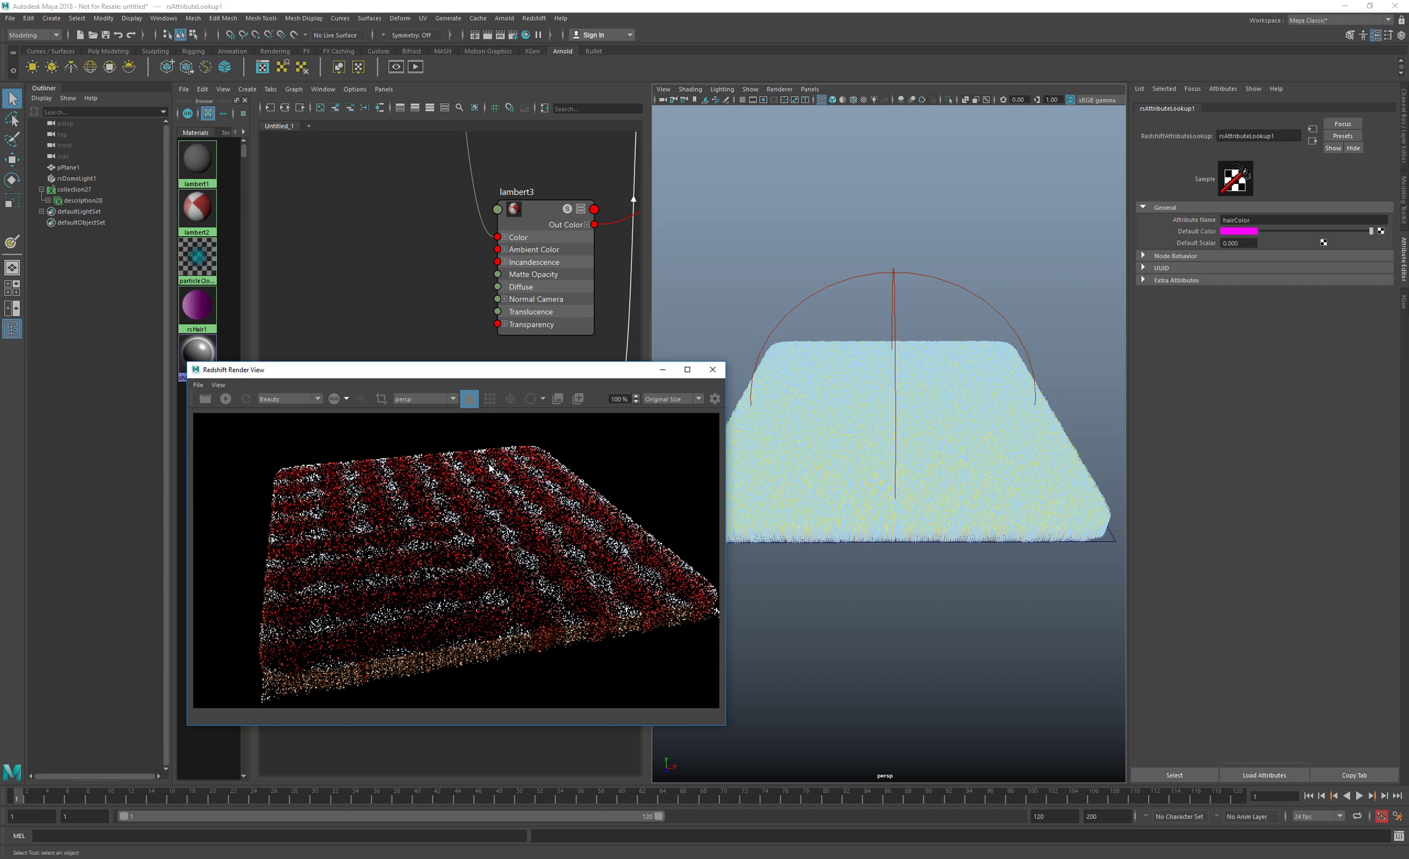
- Run an interactive Redshift render of the whole plane to check the logo across the hair, and close the render view
click(226, 399)
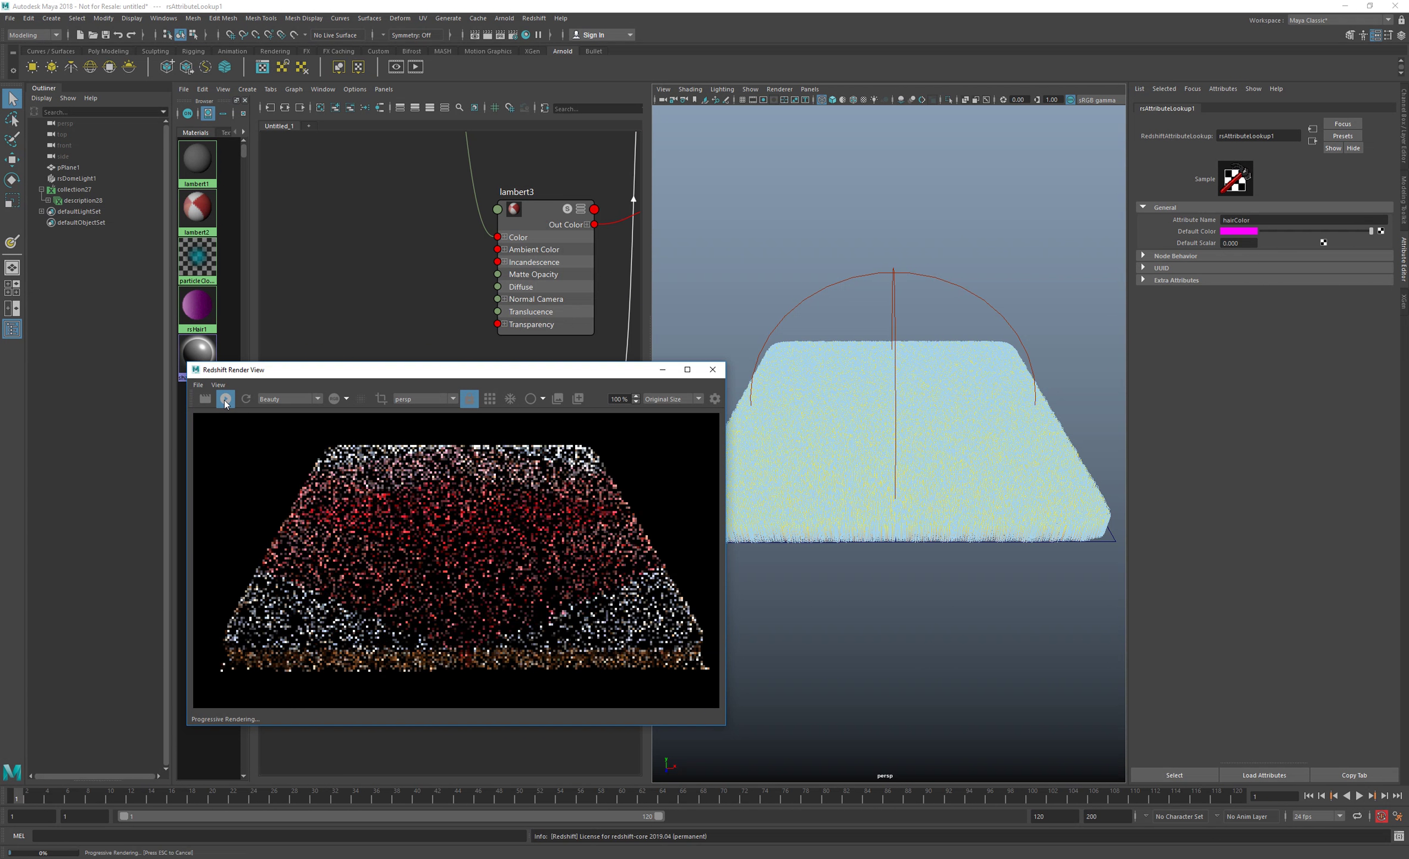
alt+right_drag(950, 441, 910, 437)
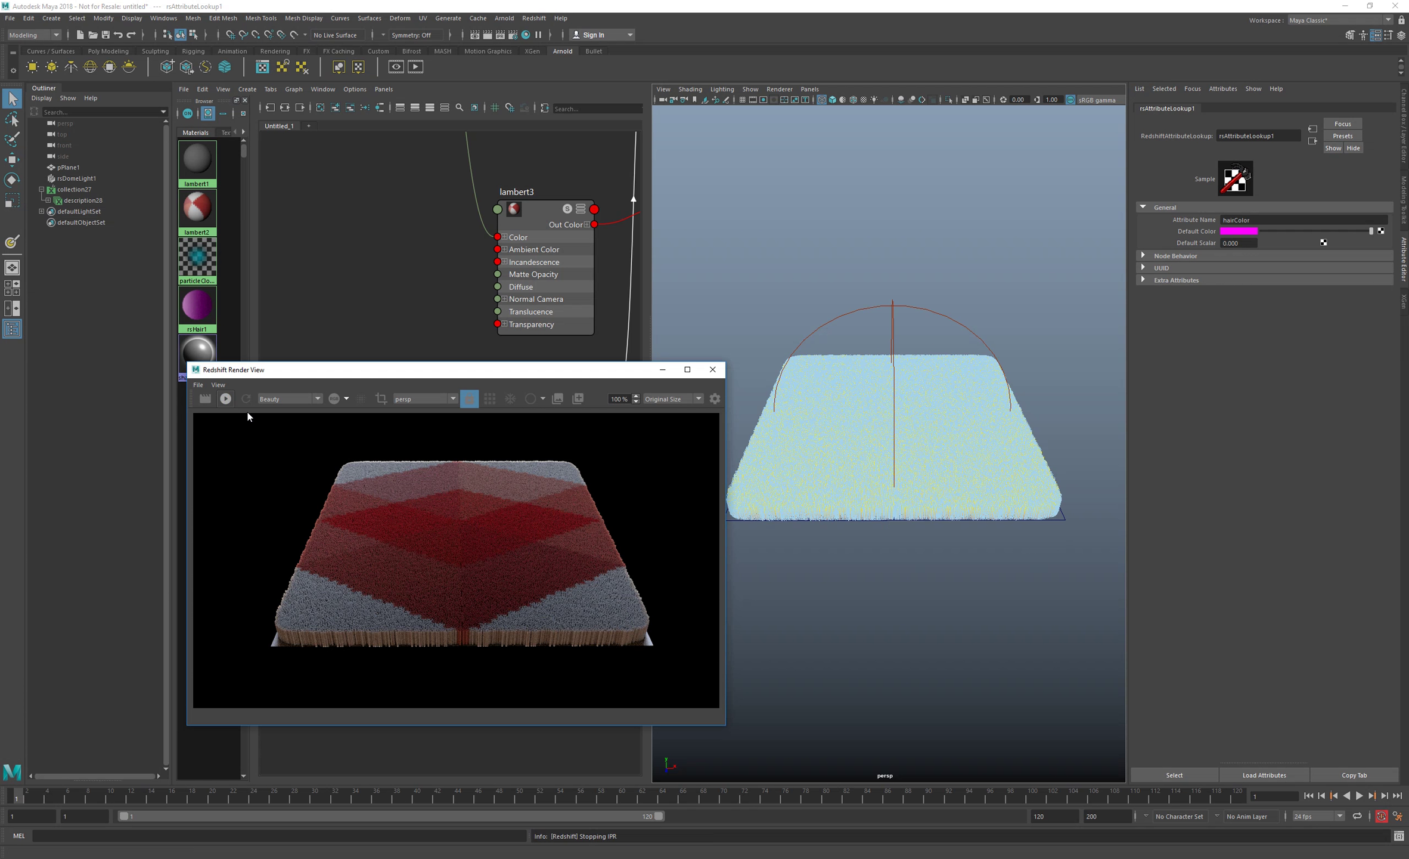
click(712, 369)
- Frame the hair strands at the plane's front corner close up and show the viewport in shaded display
alt+right_drag(836, 518, 890, 511)
alt+drag(891, 511, 903, 506)
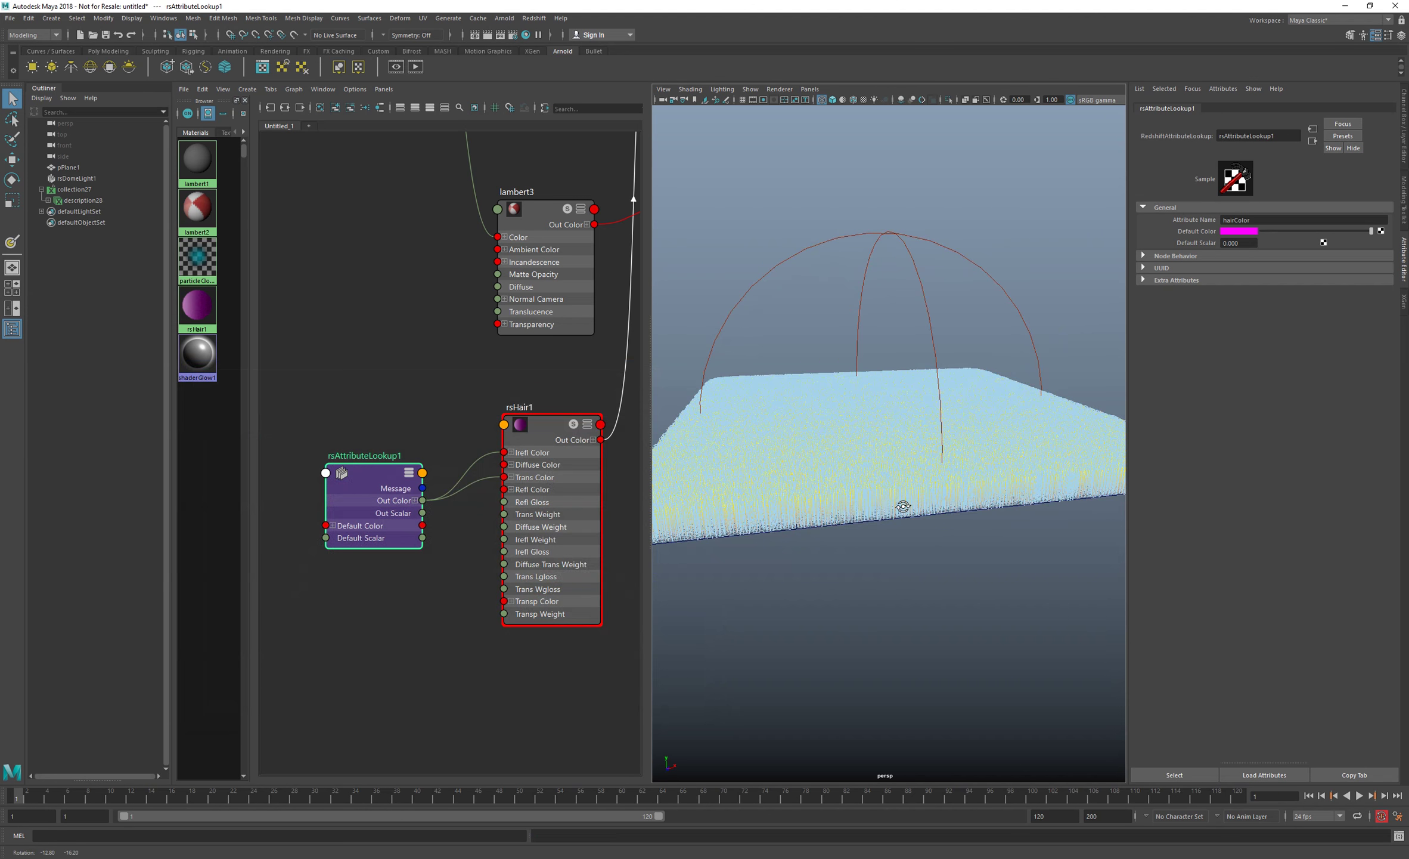
alt+middle_drag(903, 506, 712, 498)
alt+right_drag(712, 499, 881, 511)
alt+drag(881, 511, 868, 476)
alt+right_drag(868, 476, 973, 480)
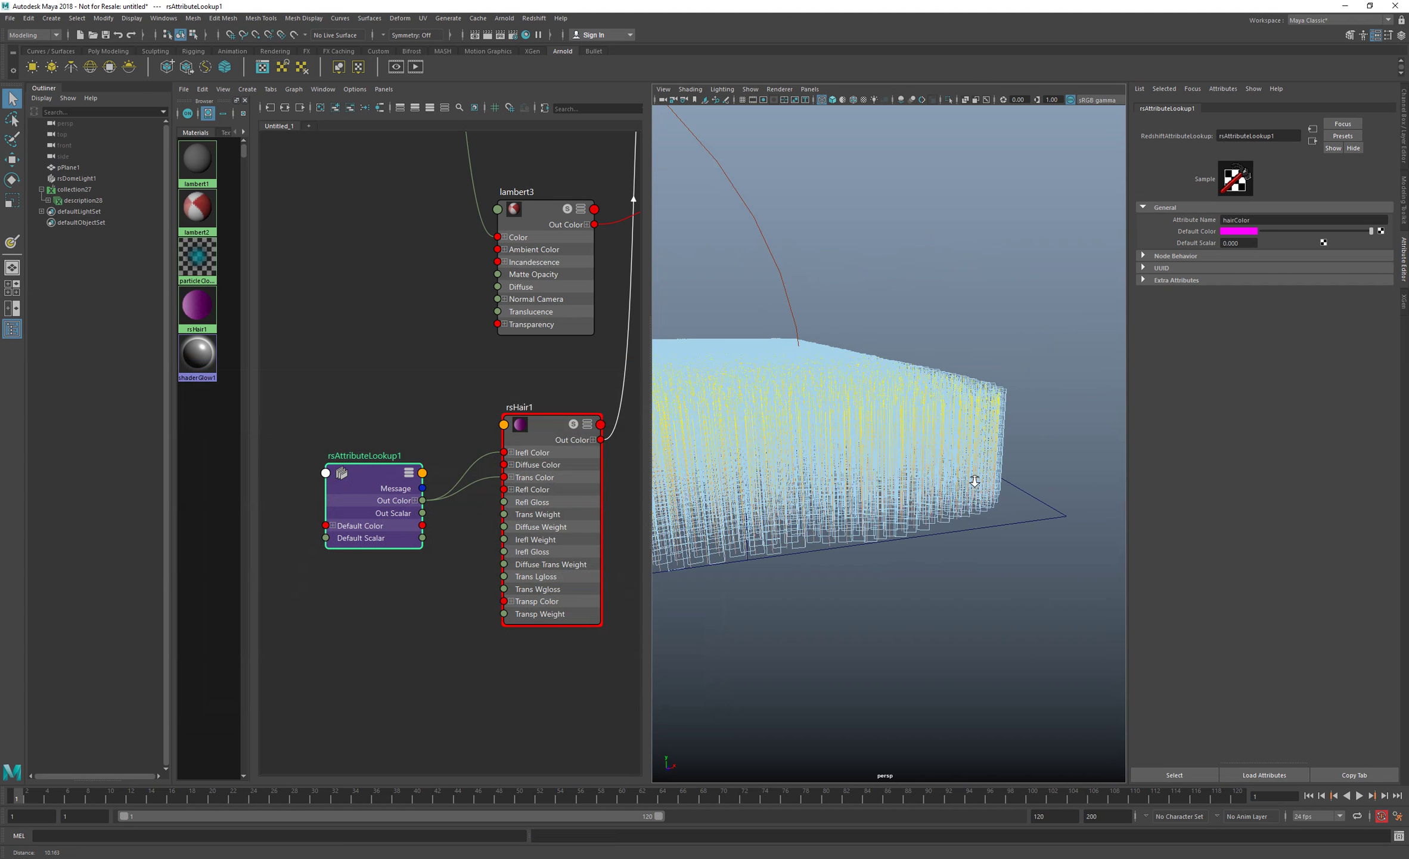
alt+drag(973, 480, 962, 471)
alt+middle_drag(962, 471, 927, 485)
mouse_move(926, 486)
alt+right_down()
mouse_move(941, 440)
mouse_move(949, 496)
alt+right_up()
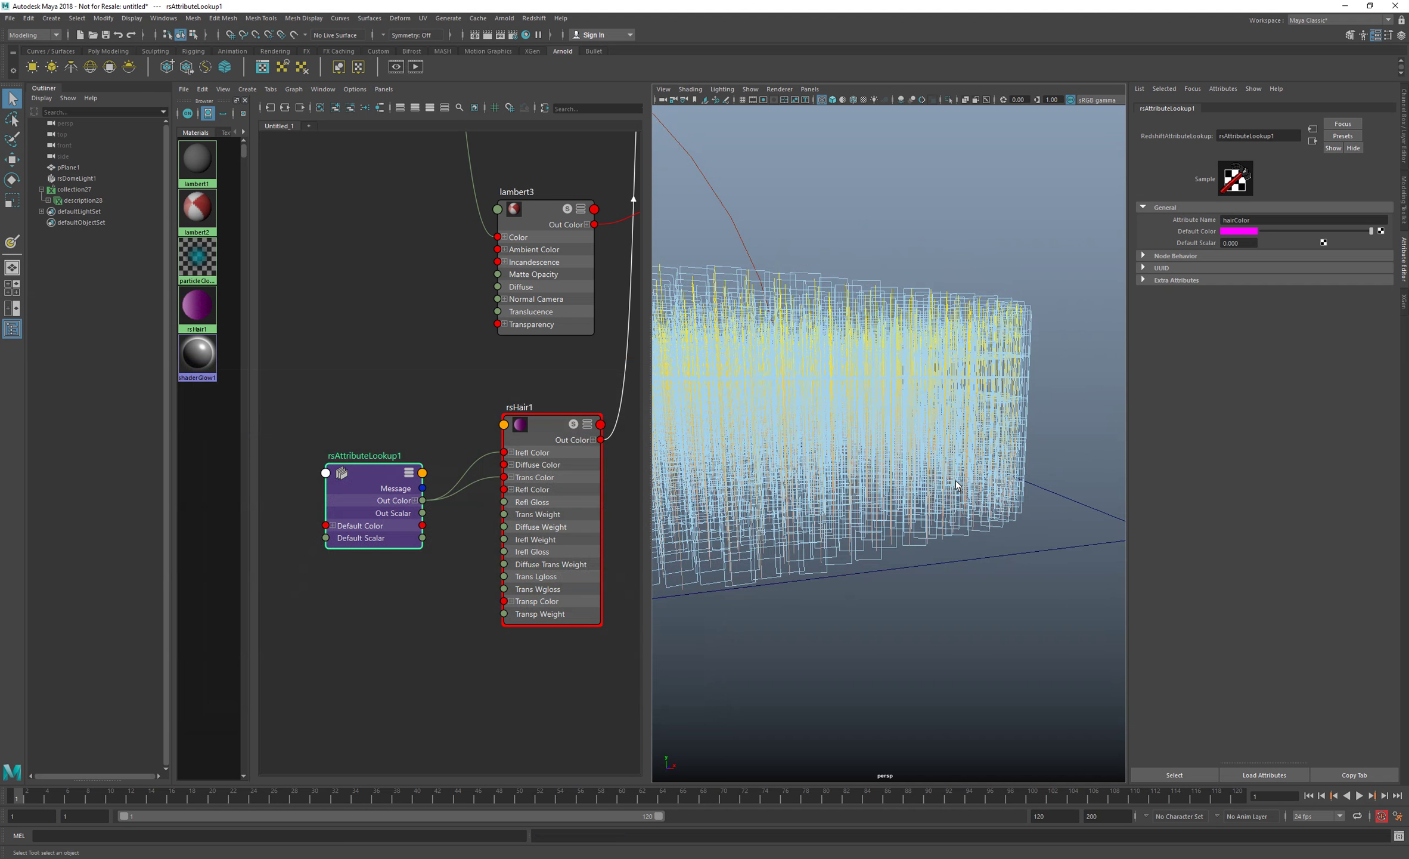
key(5)
- Render the close-up strands interactively in the Redshift Render View, pull the camera back slightly, and close the render view
click(534, 18)
click(555, 36)
click(226, 399)
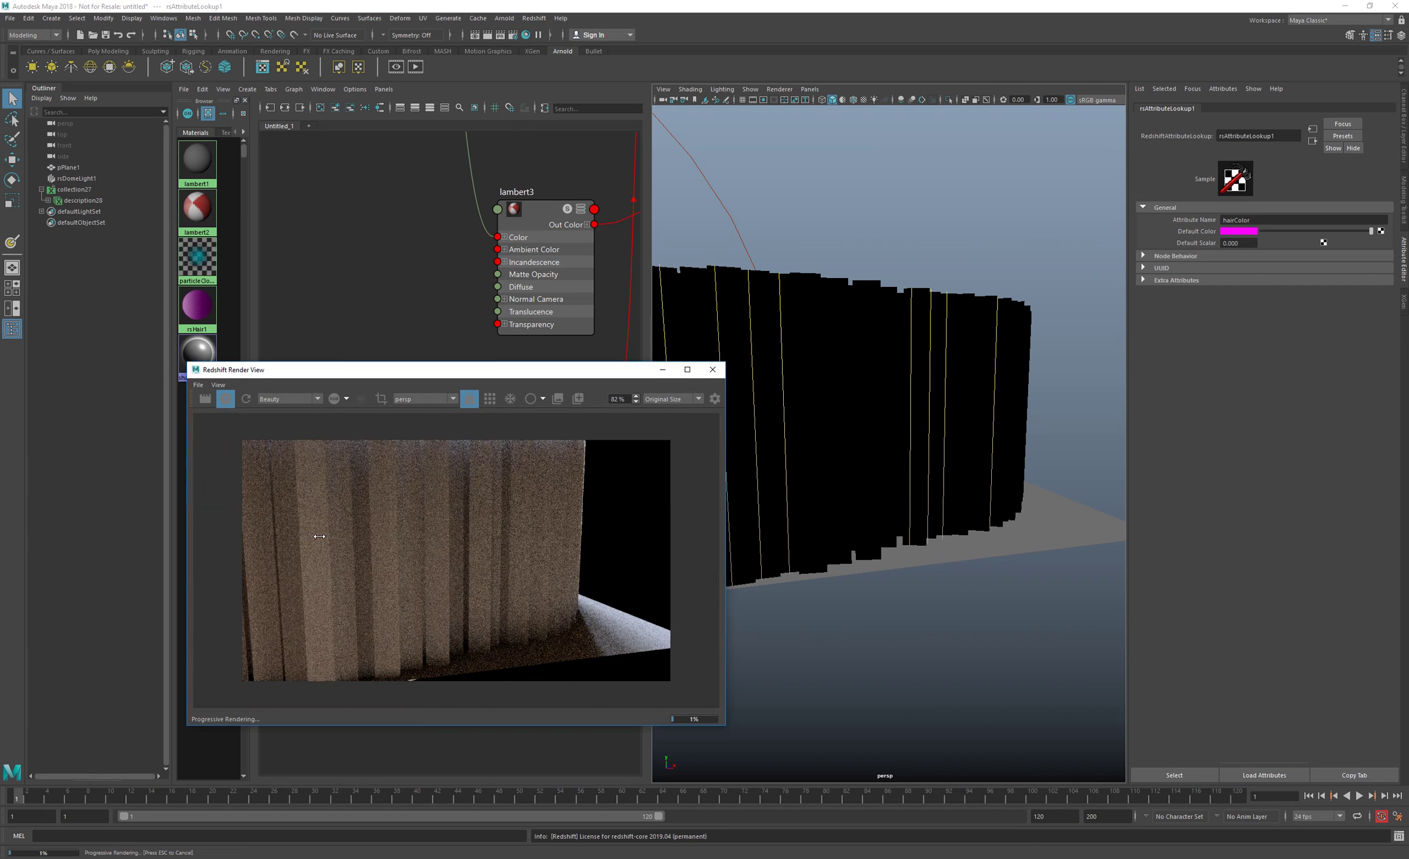
scroll(510, 531, down, 3)
mouse_move(914, 506)
alt+middle_down()
mouse_move(911, 462)
mouse_move(914, 483)
alt+middle_up()
scroll(910, 503, down, 3)
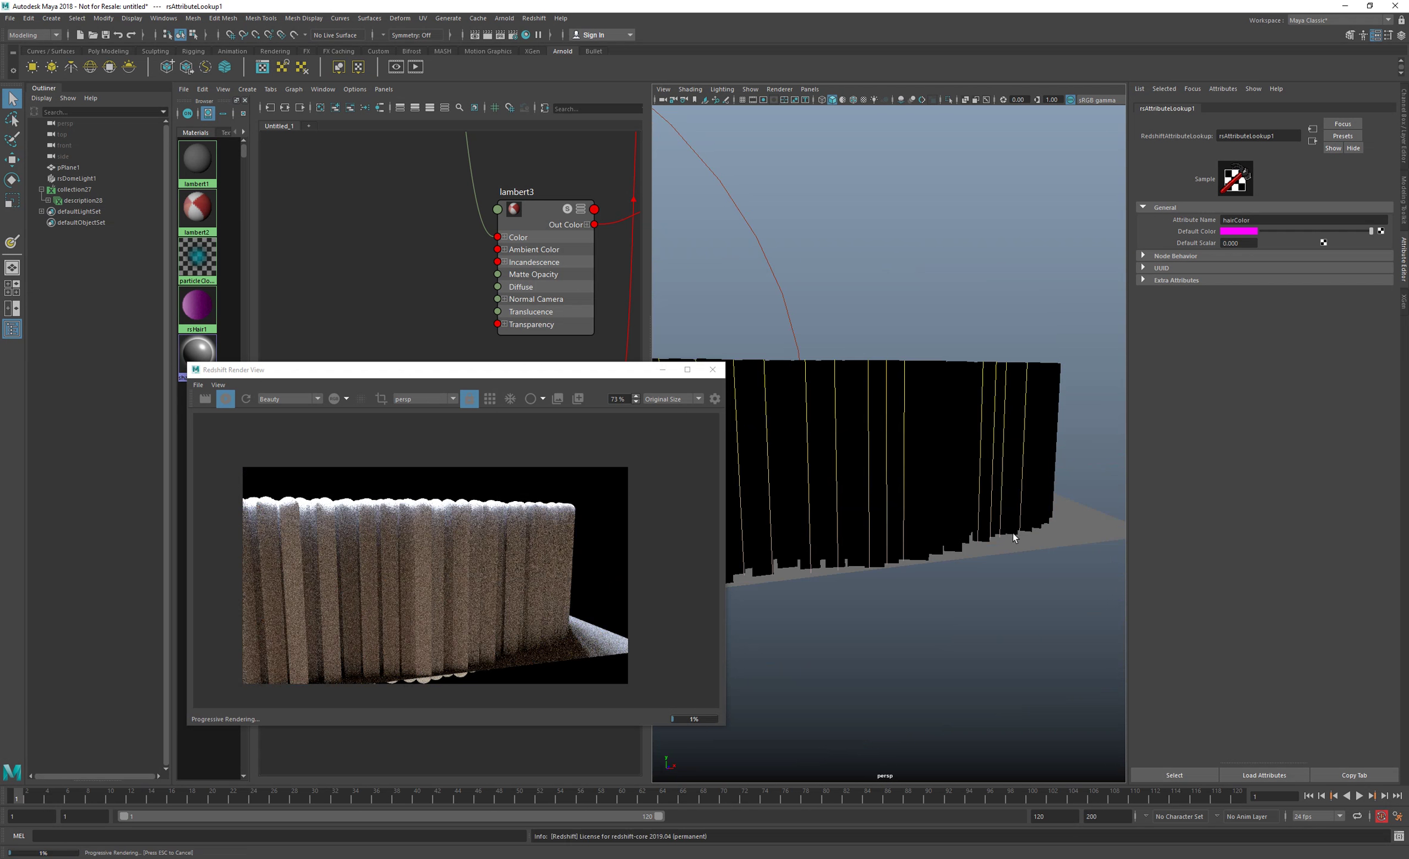
click(713, 370)
- Create a RedshiftHairPosition node and place it below and to the left of rsAttributeLookup1 in the graph
scroll(454, 414, down, 3)
click(416, 502)
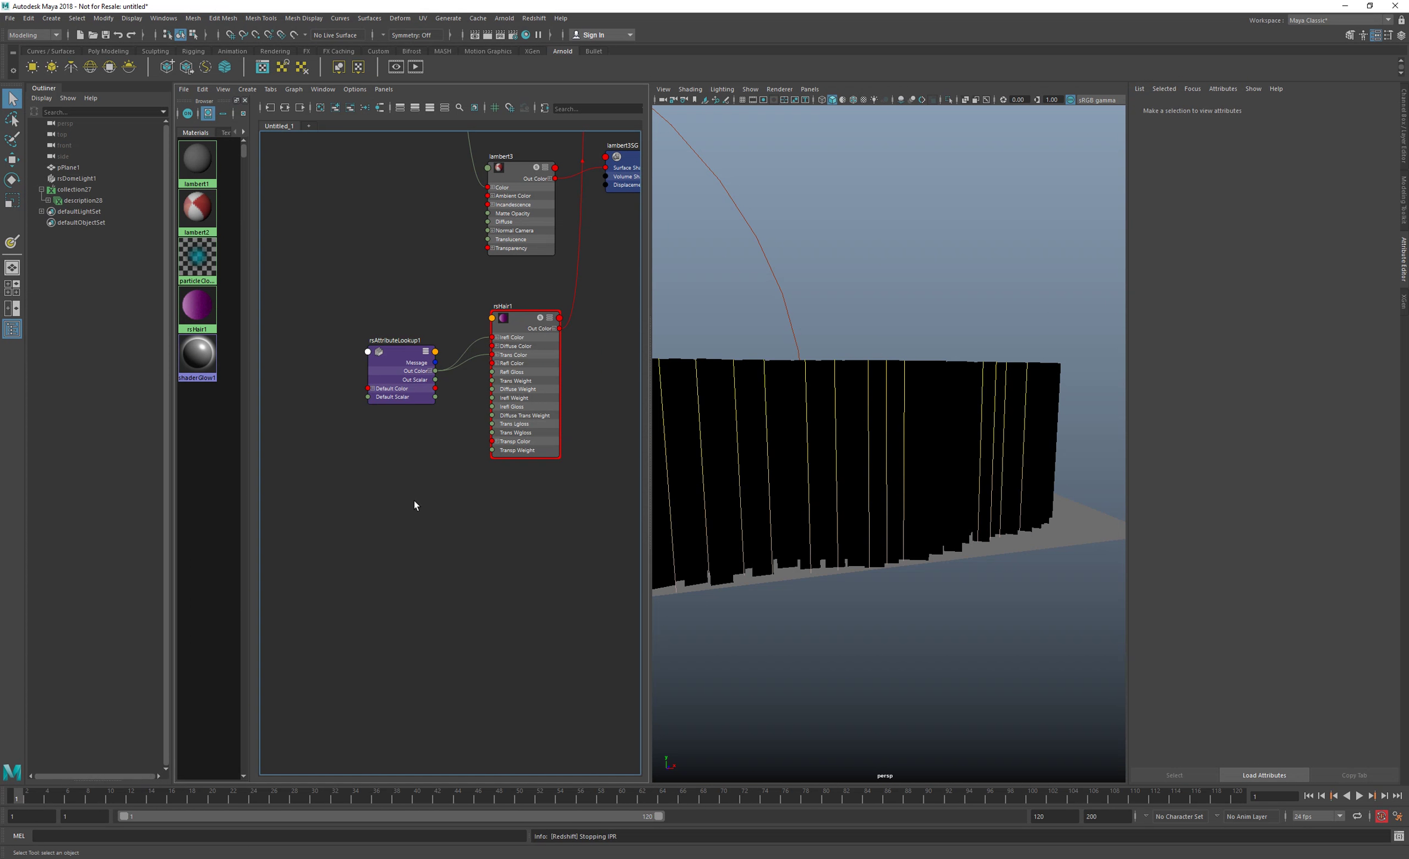
key(Tab)
text(hair)
key(Down)
key(Down)
key(Down)
key(Down)
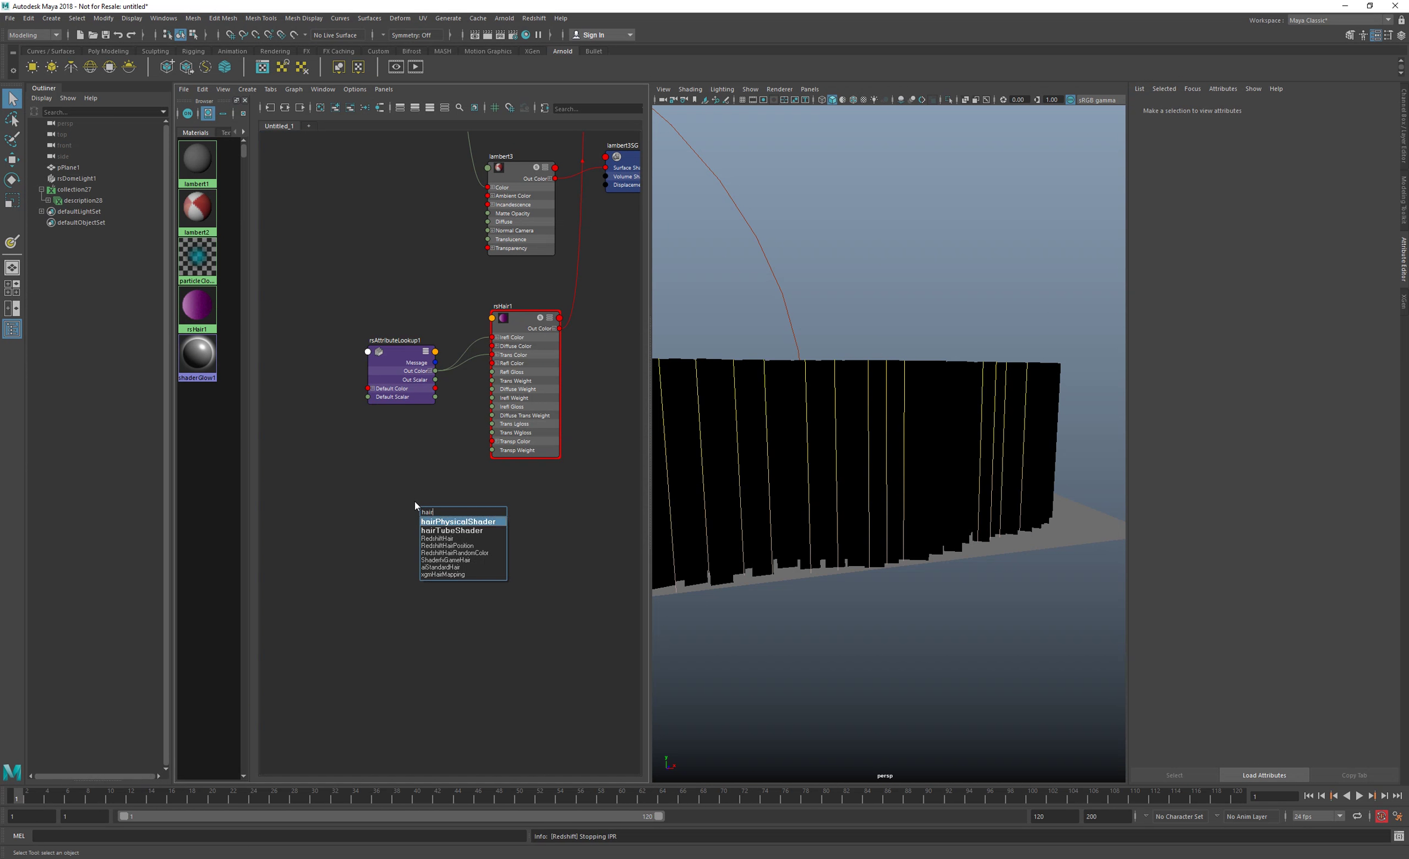
key(Return)
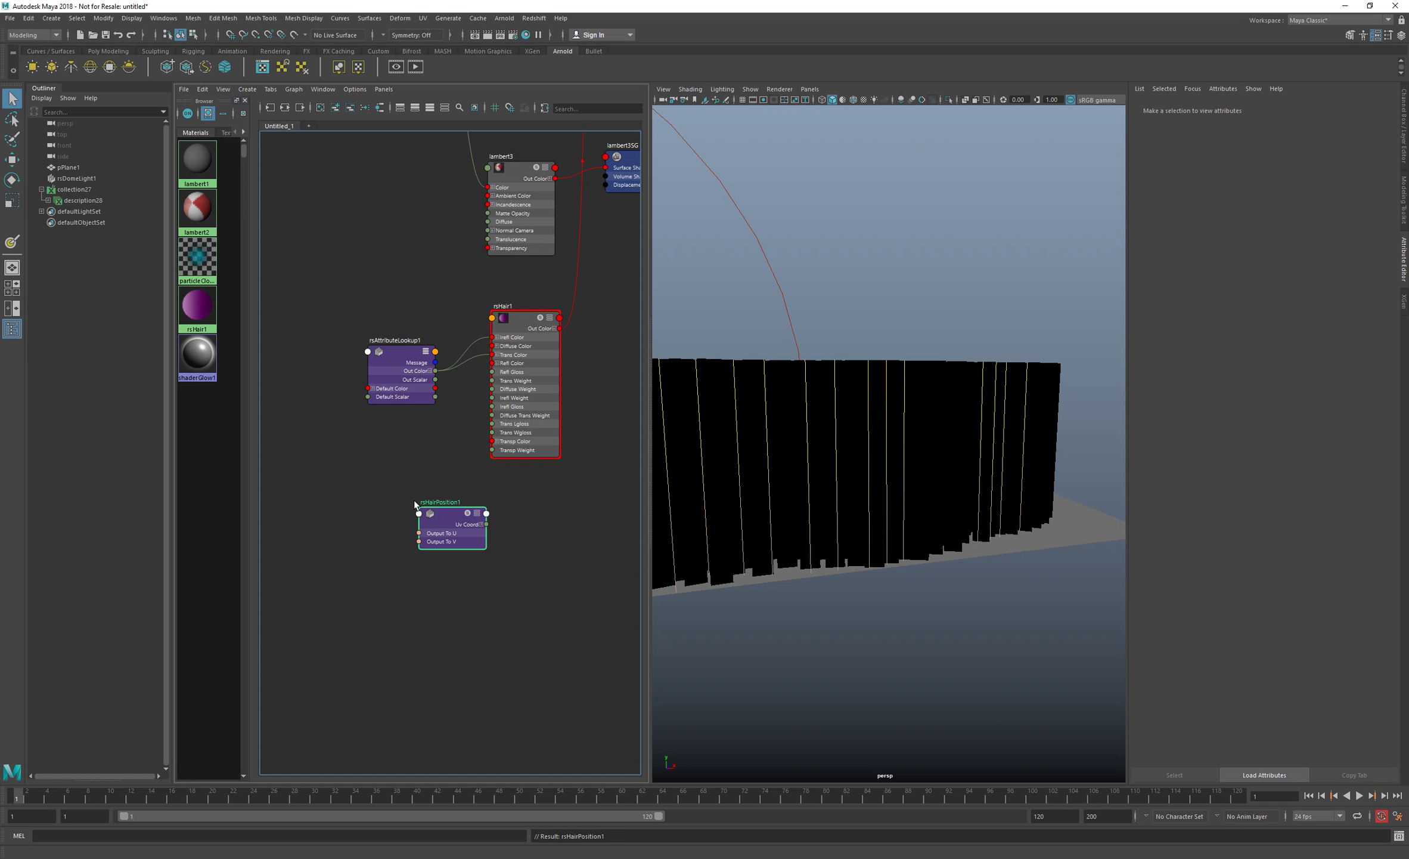
drag(452, 524, 330, 487)
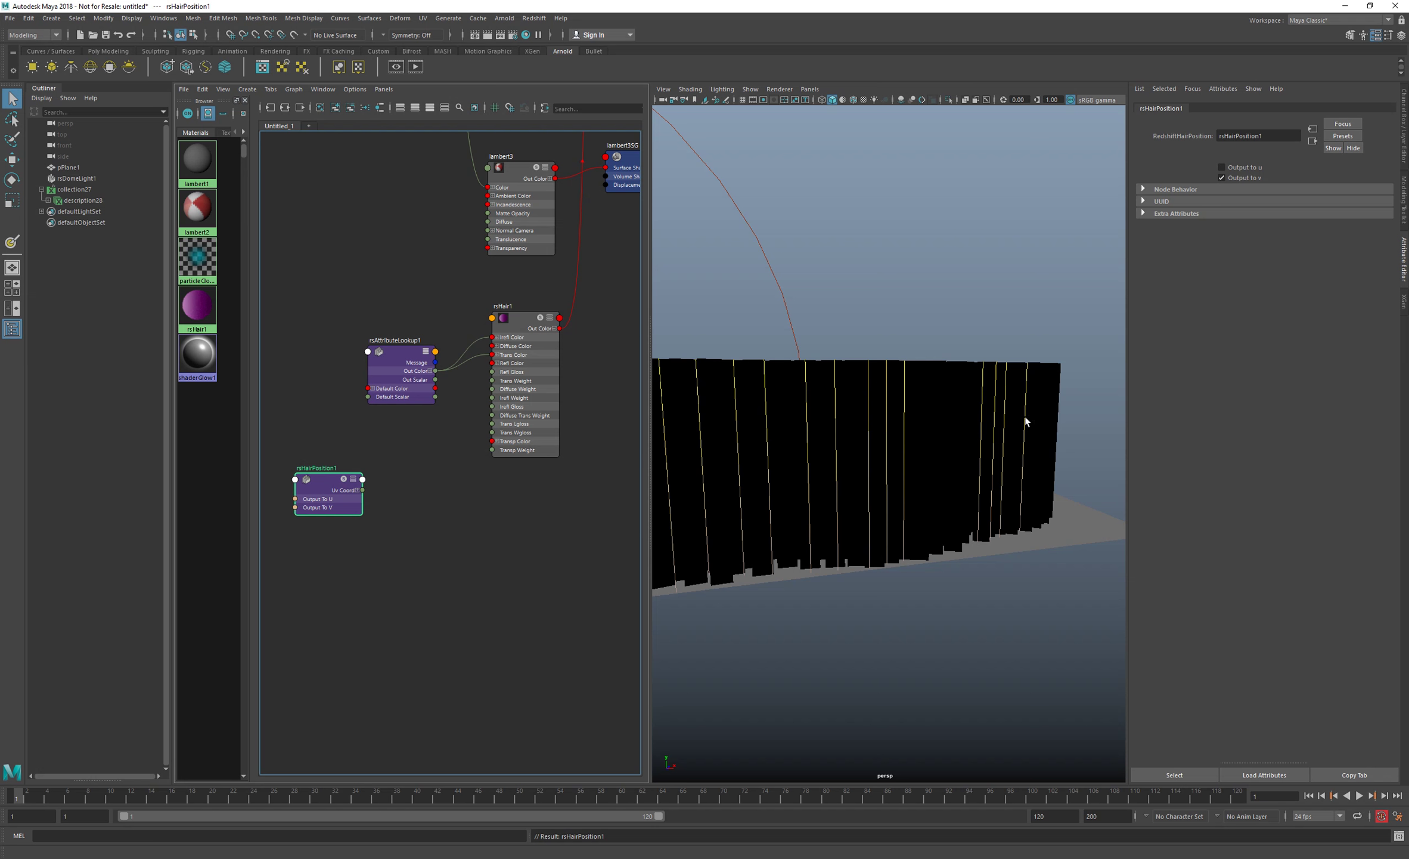
- Create a ramp texture node in the graph and delete the 2D placement node that comes with it
alt+middle_drag(413, 509, 435, 489)
click(450, 531)
key(Tab)
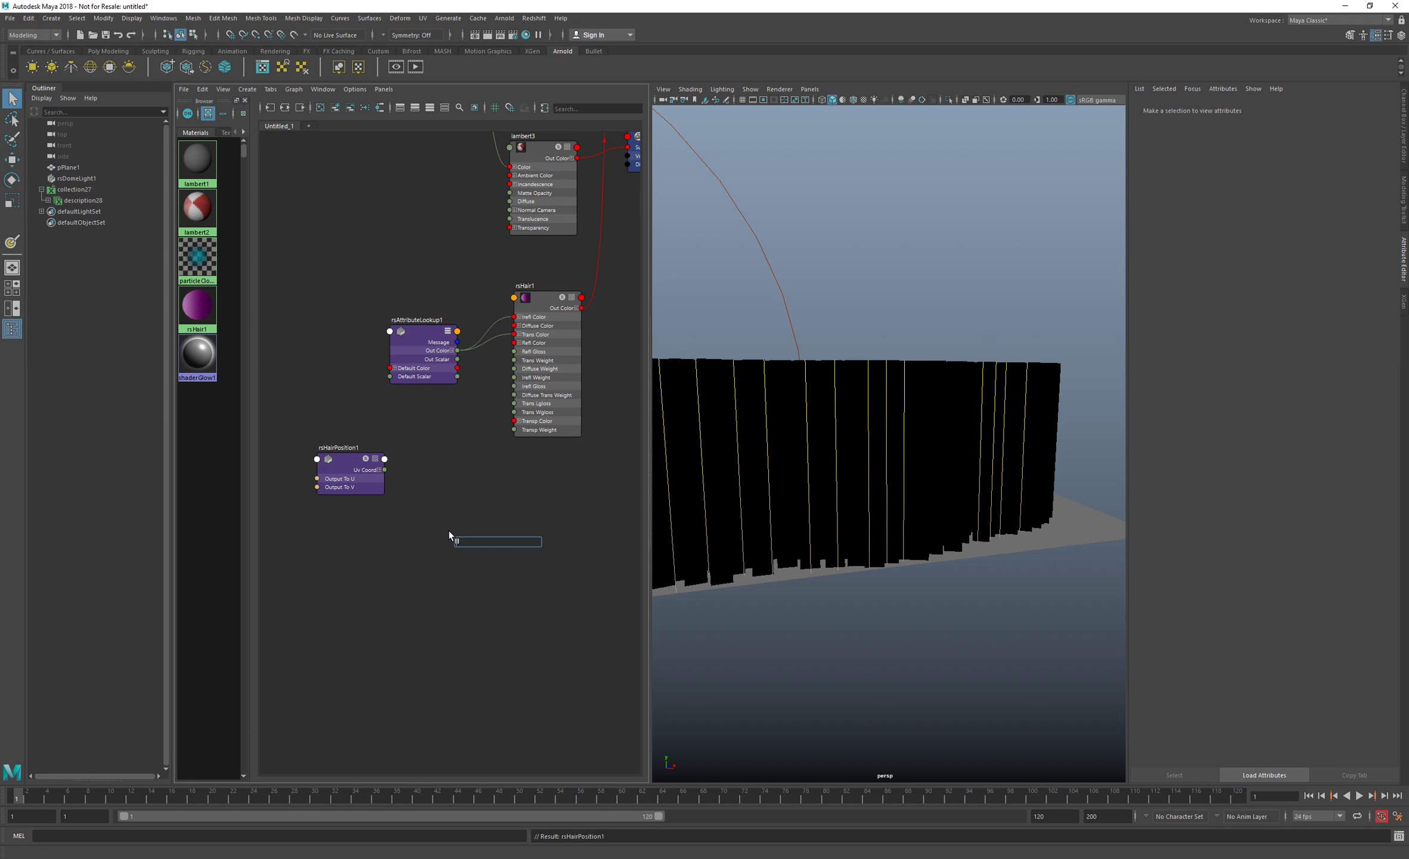
text(ramp)
key(Down)
key(Return)
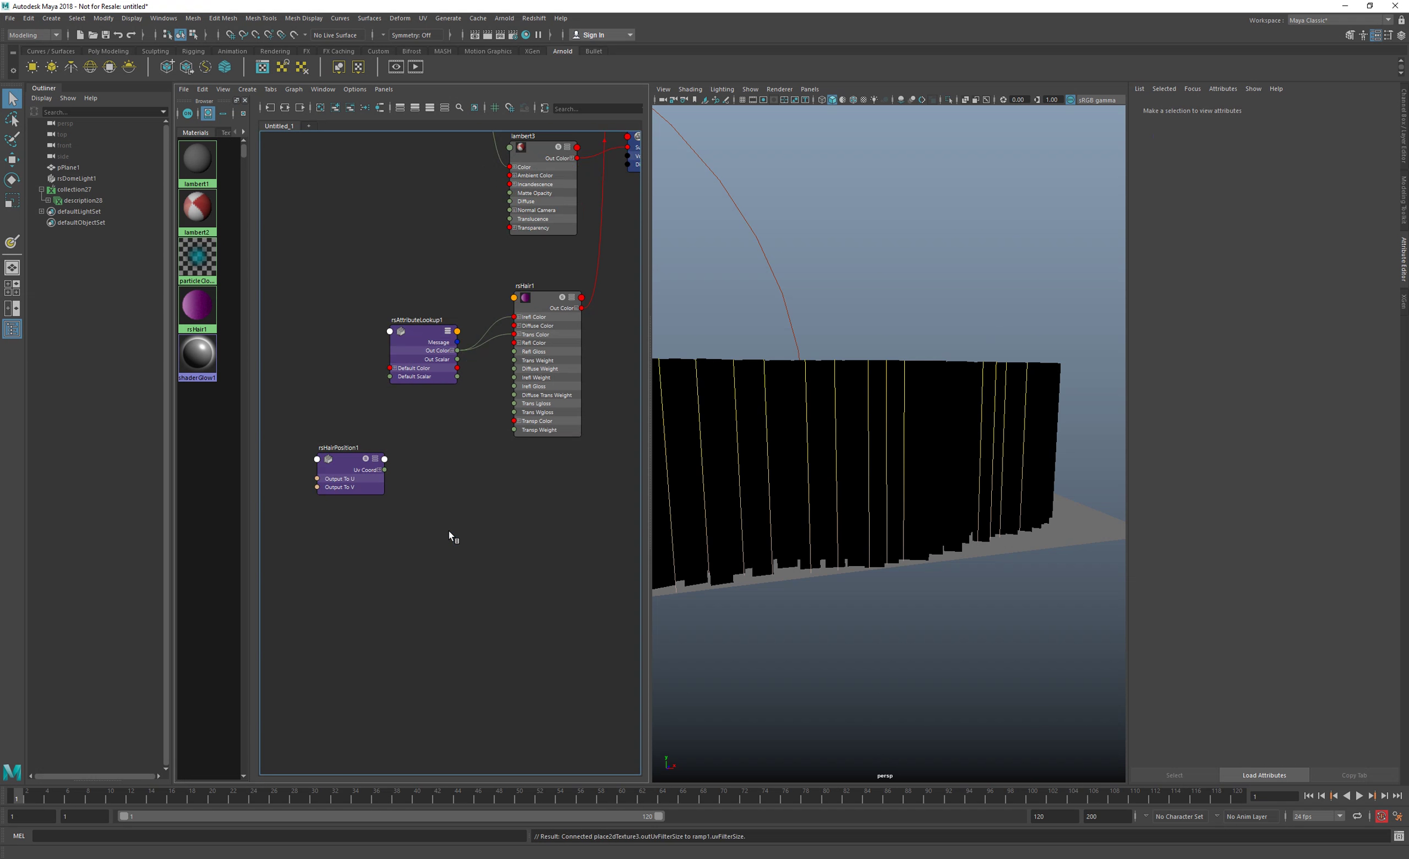
drag(471, 552, 456, 566)
key(Delete)
- Place ramp1 beside rsHairPosition1, feed it the hair position's UV coordinates, and connect its color to rsHair1's Irefl Color and Trans Color
drag(580, 561, 510, 517)
drag(382, 470, 513, 316)
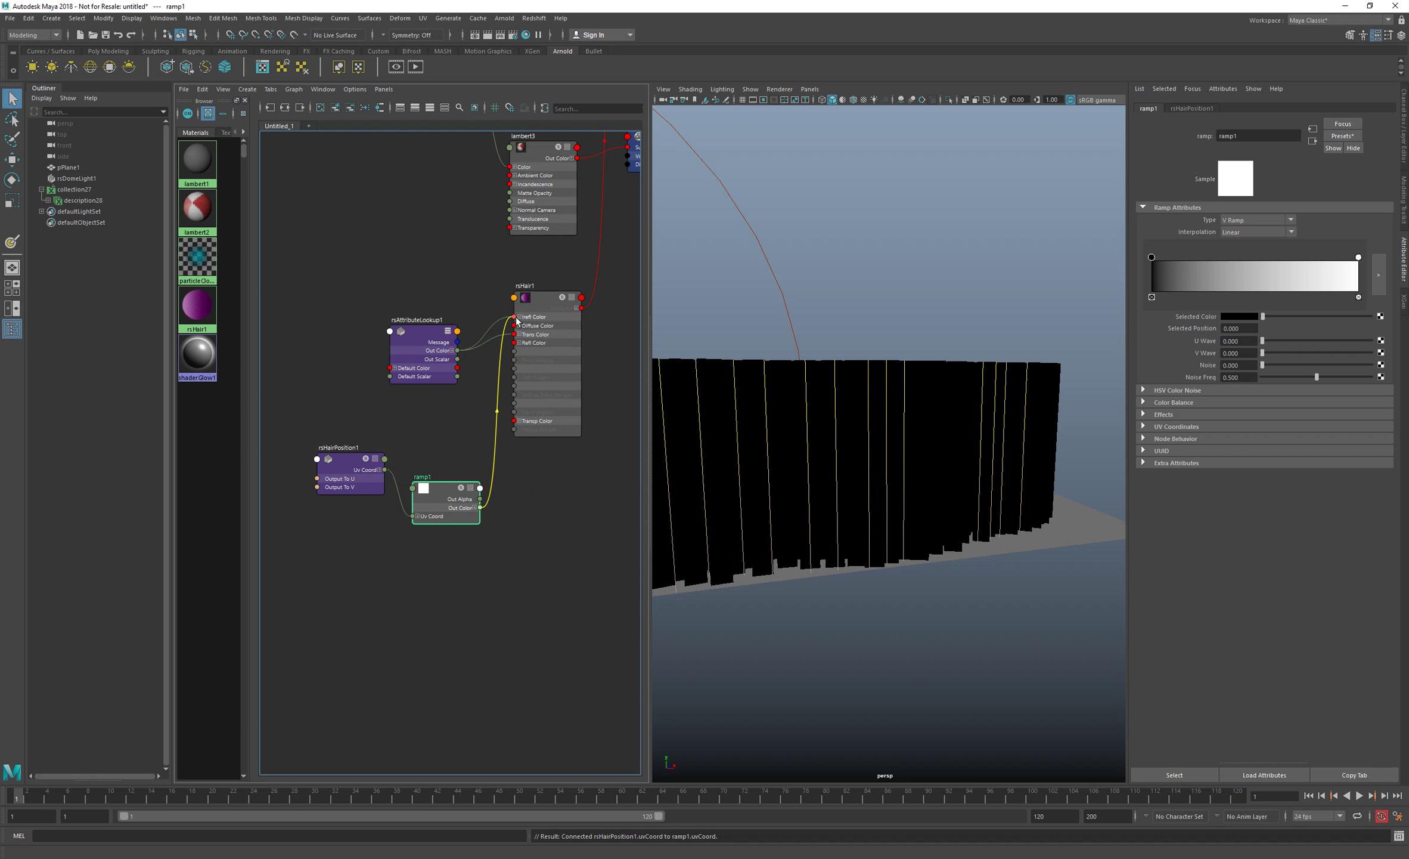
drag(494, 393, 515, 334)
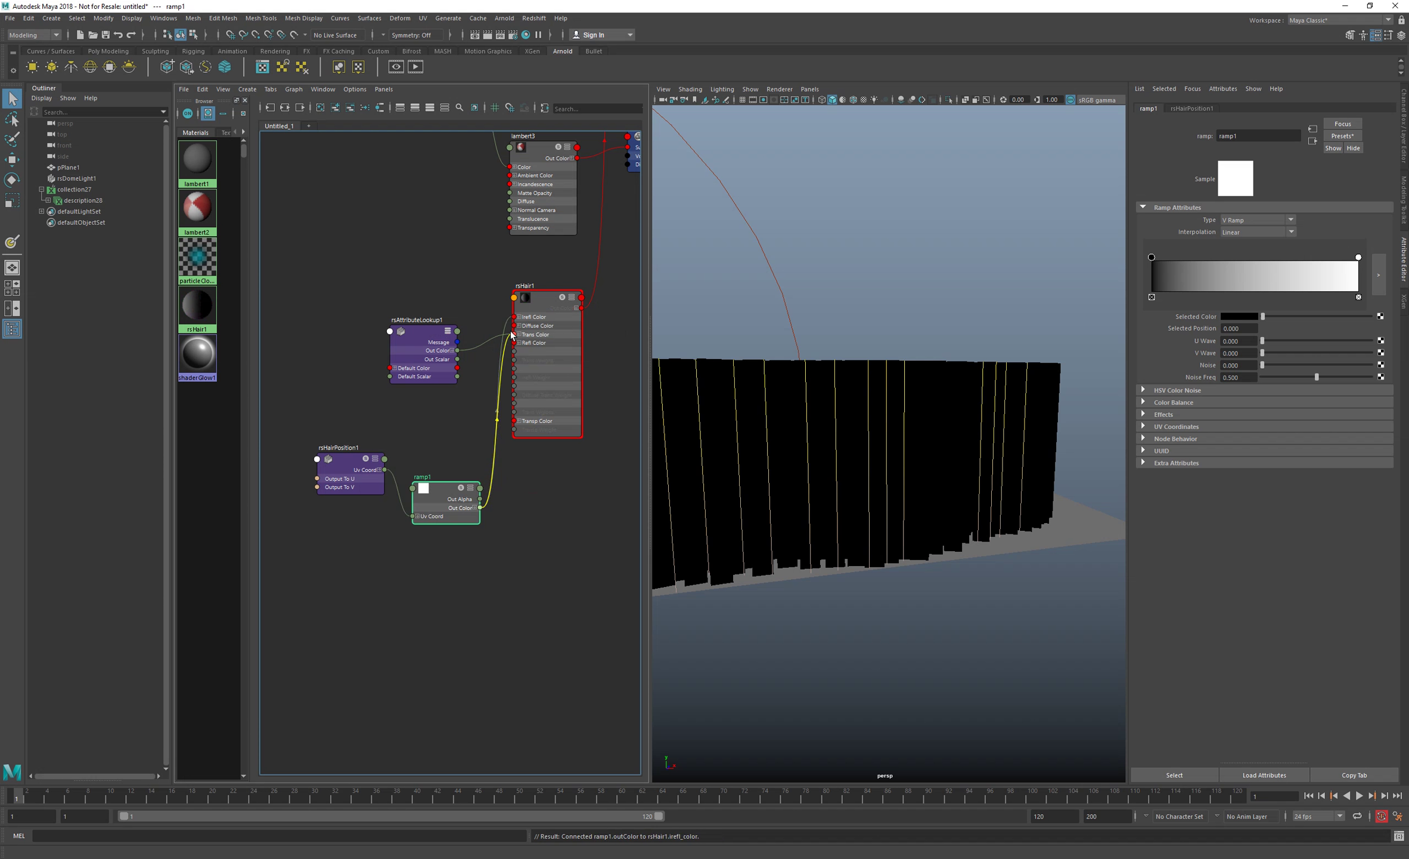
- Open the Redshift Render View and start an interactive render of the close-up strands
click(534, 18)
click(551, 31)
click(225, 398)
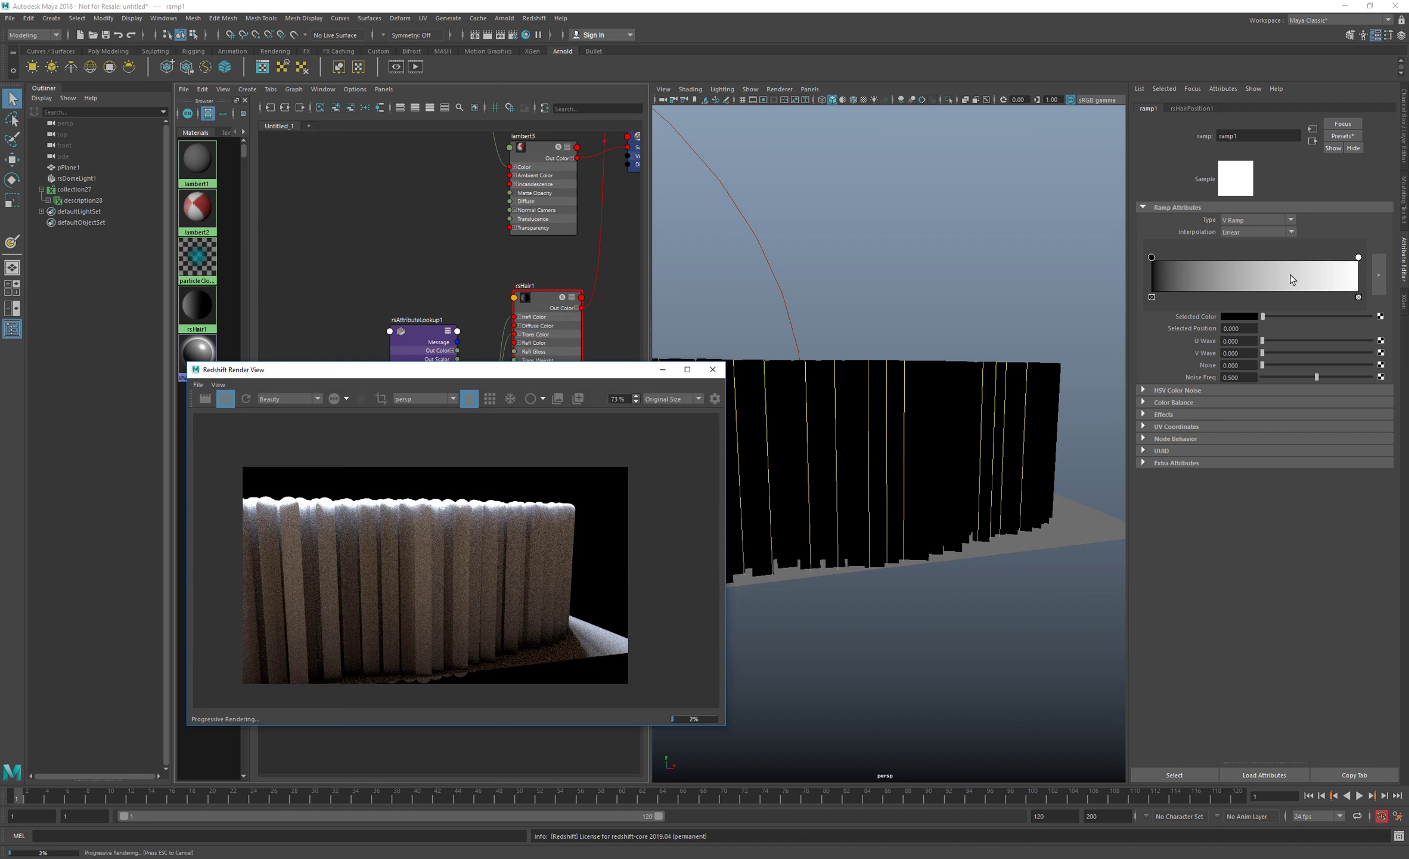
- Add a fully saturated red key at about 0.489 on ramp1 and set the ramp interpolation to None
click(1253, 283)
click(1252, 317)
click(1251, 358)
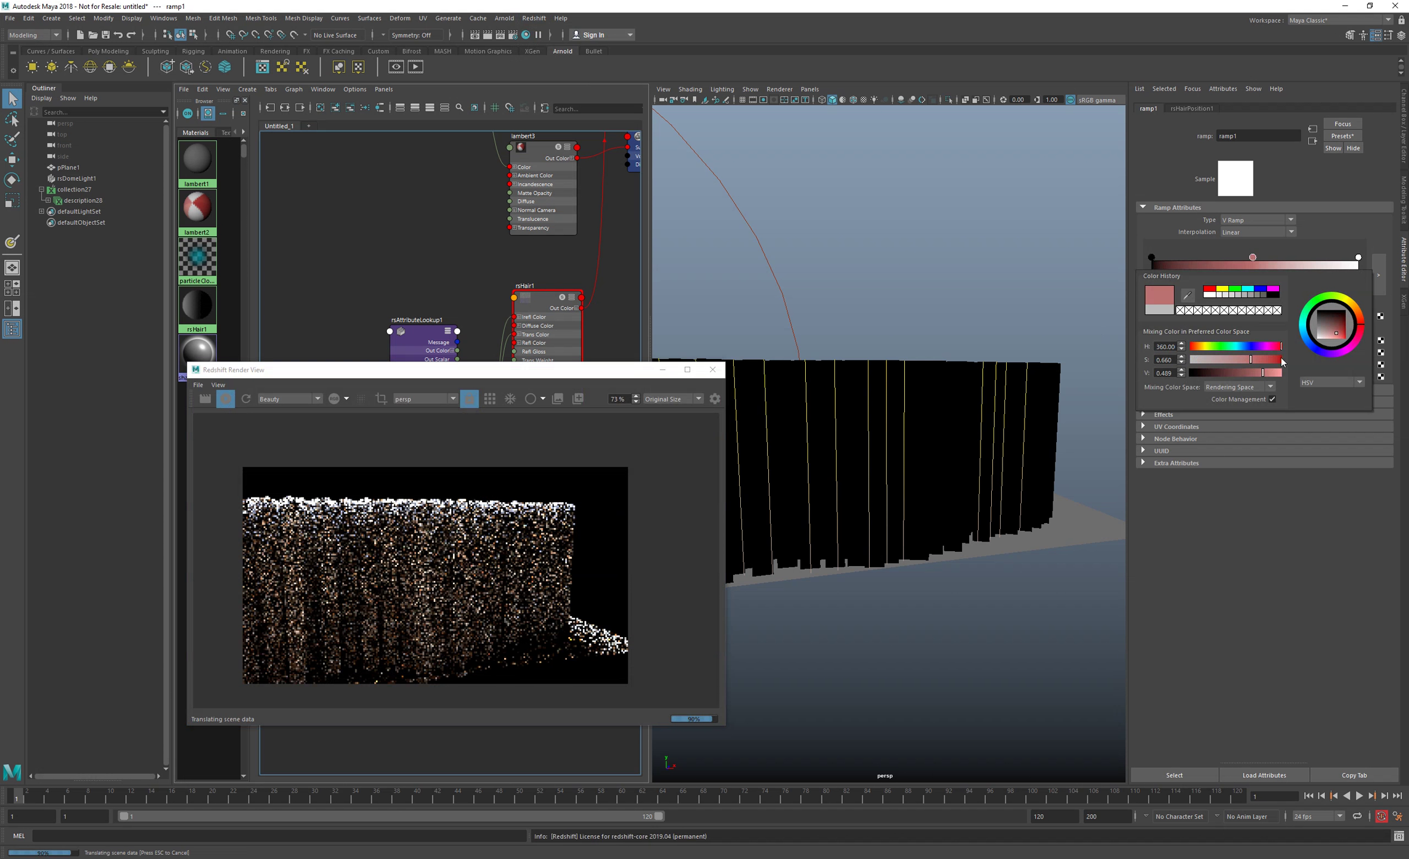
drag(1281, 374, 1299, 373)
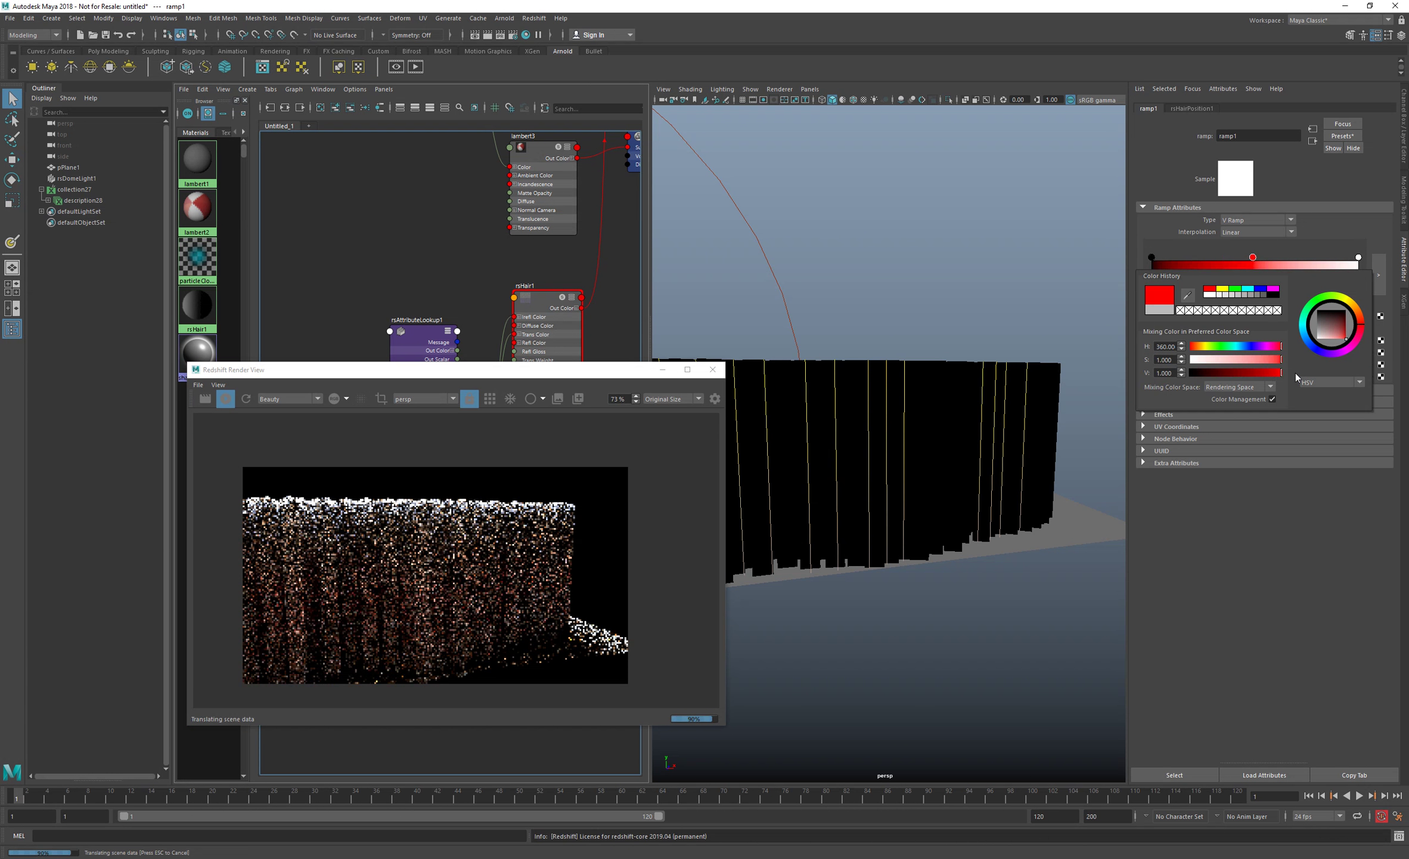
click(1250, 233)
click(1245, 245)
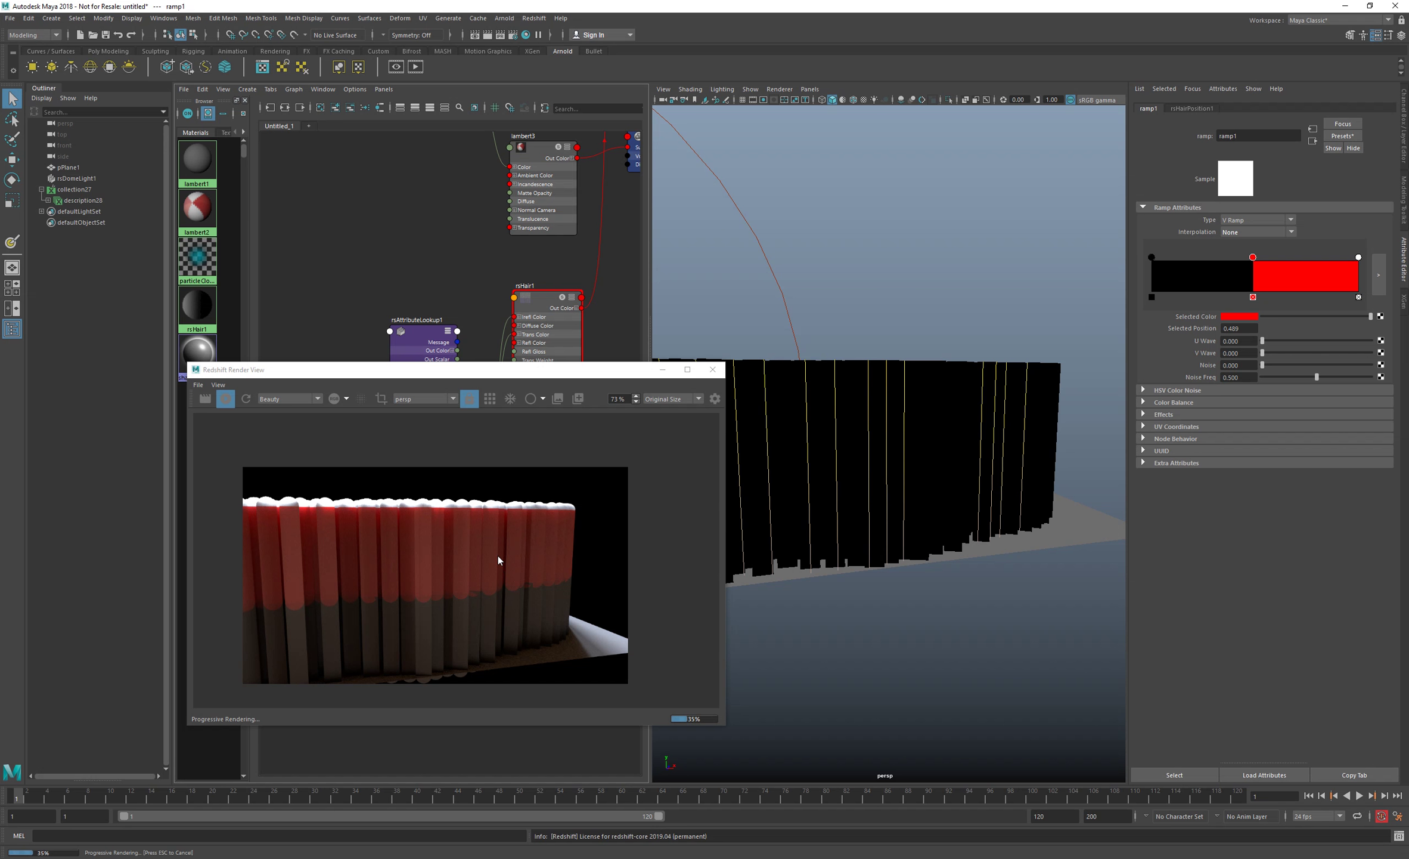
- Examine the rendered strands from tips to roots to see how the ramp colors are distributed along their length
scroll(429, 506, up, 5)
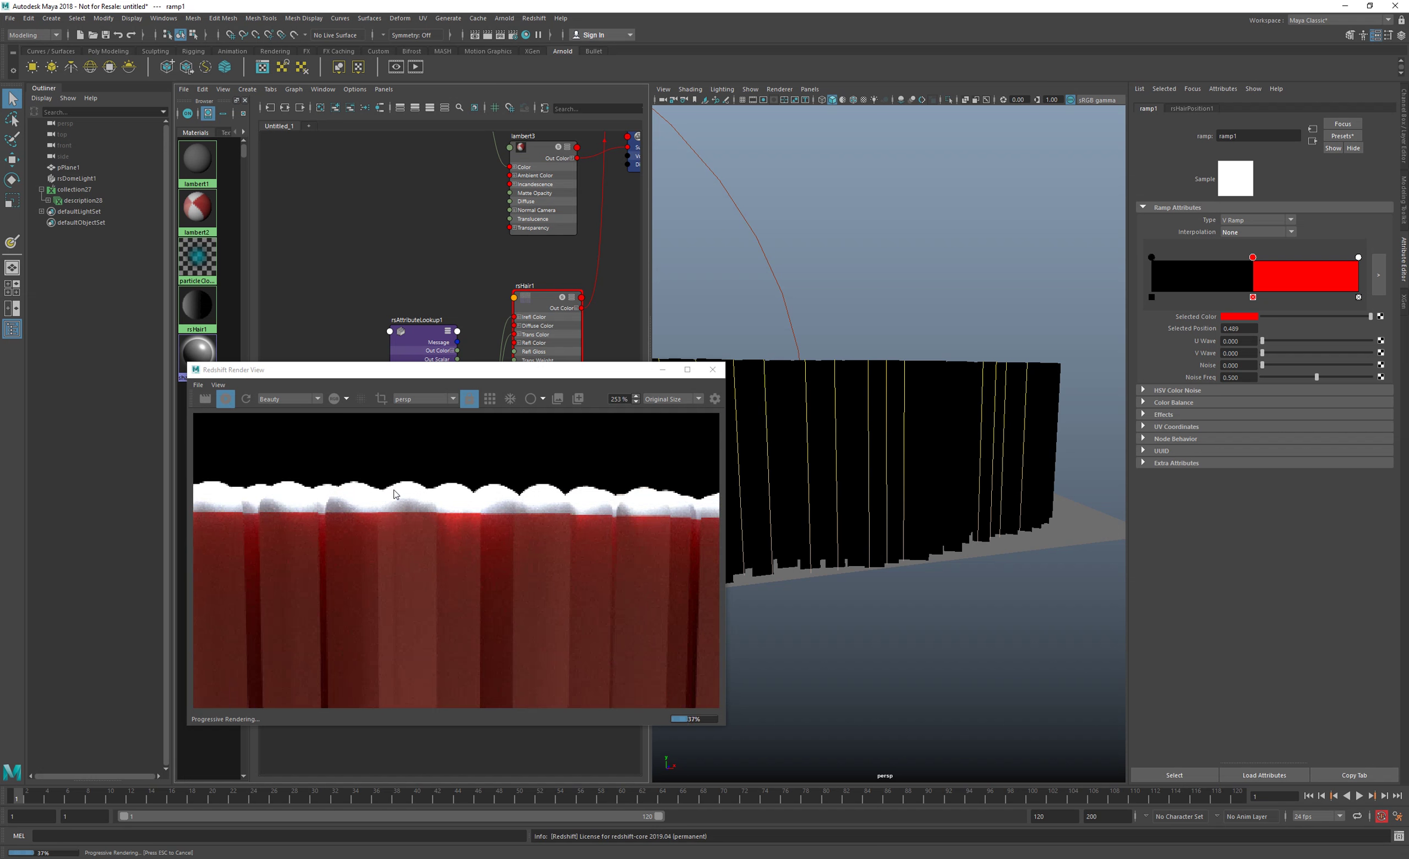
scroll(503, 557, down, 5)
scroll(478, 611, up, 3)
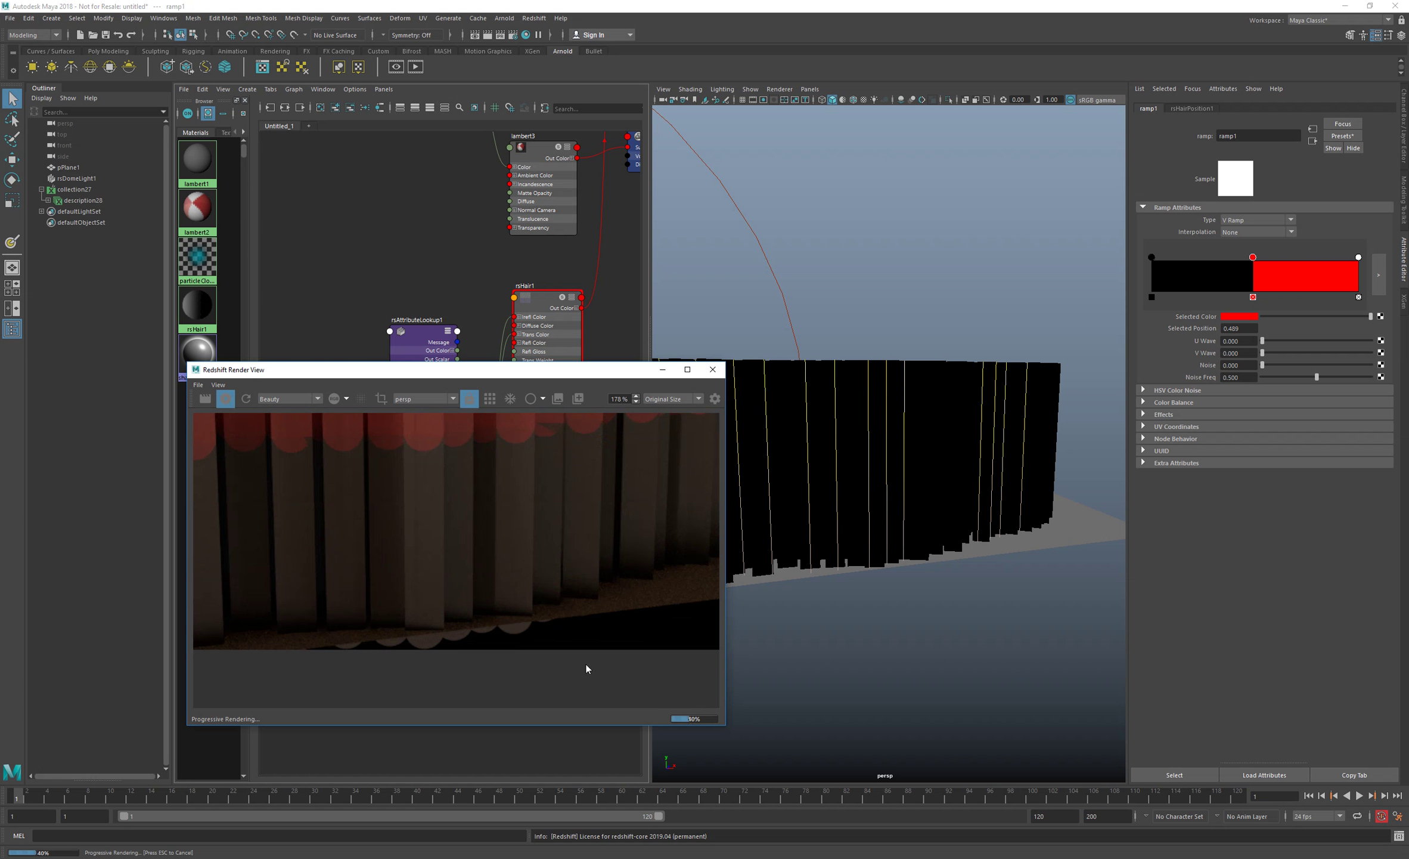
middle_drag(498, 550, 502, 606)
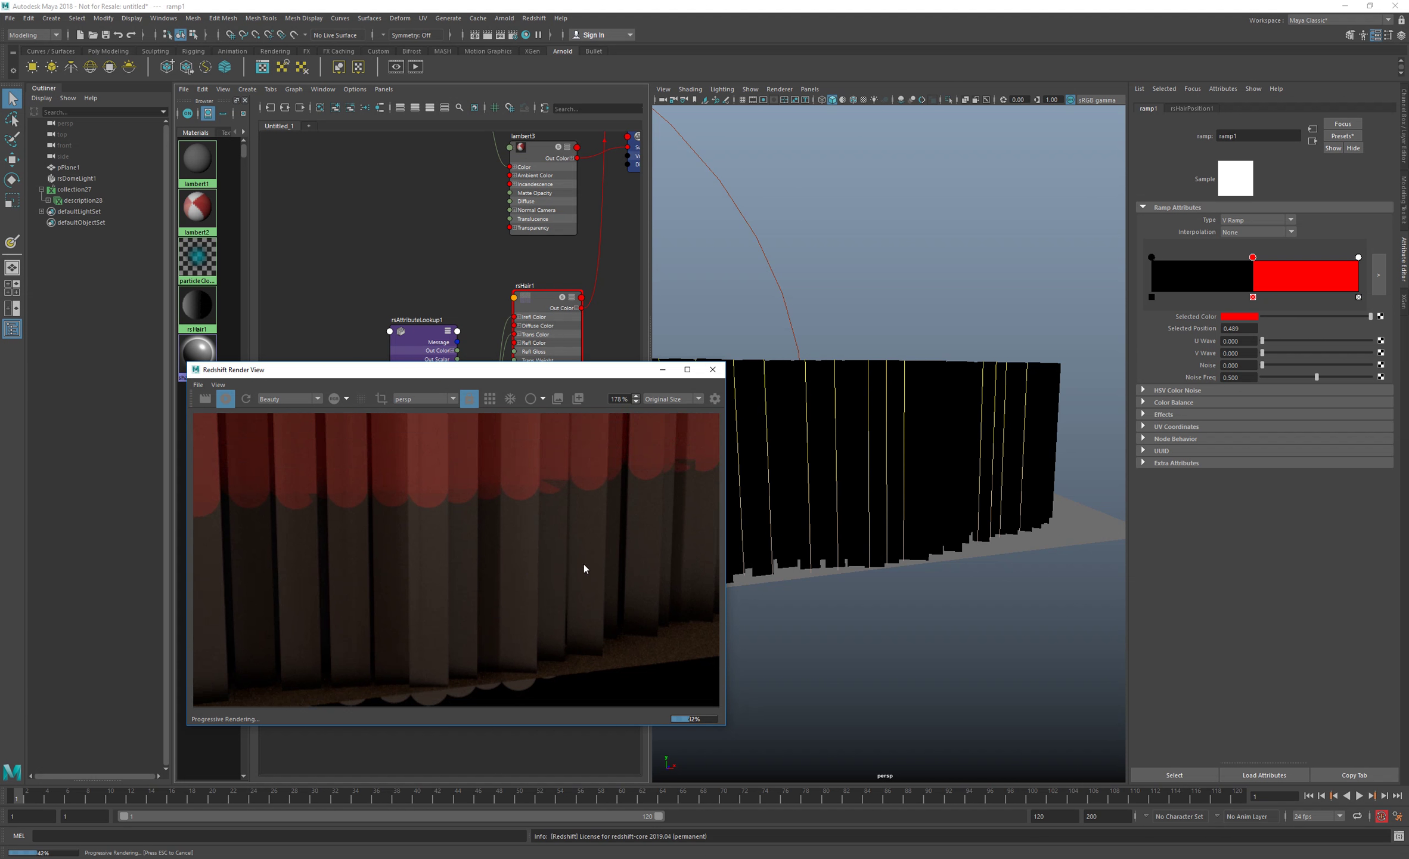
alt+right_drag(584, 564, 414, 560)
alt+middle_drag(599, 487, 575, 652)
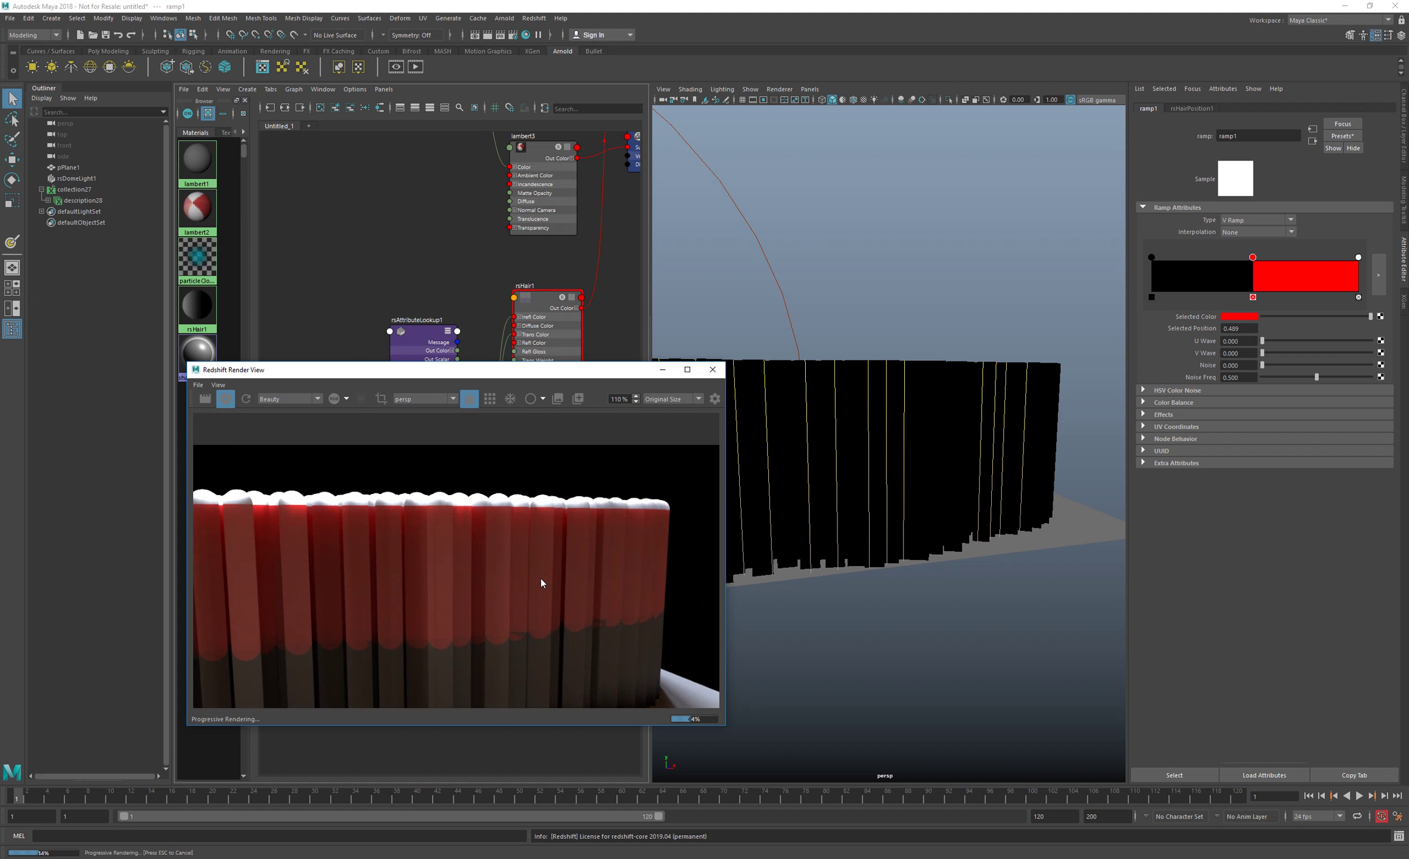
scroll(540, 578, up, 1)
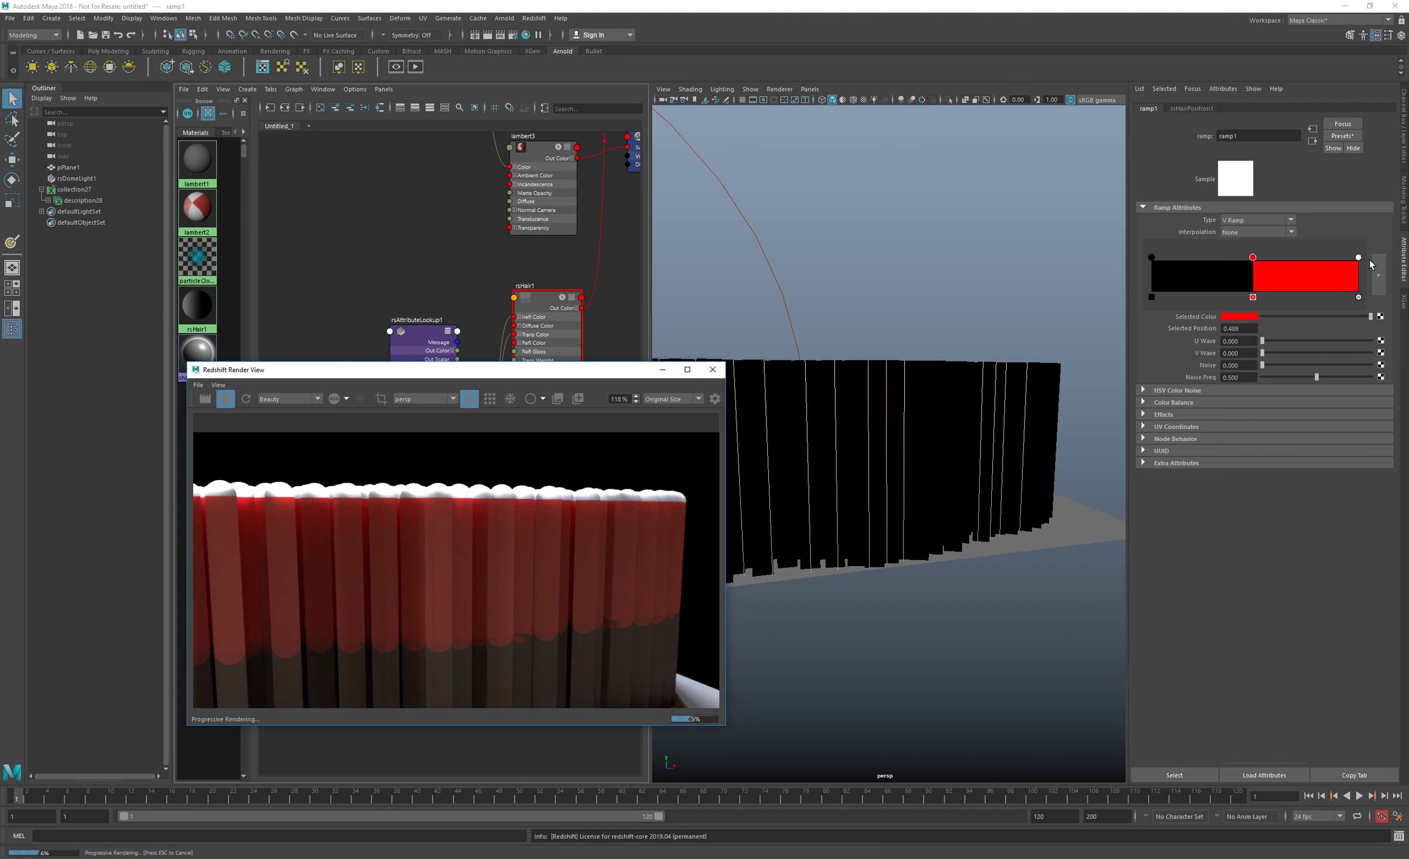
- Move ramp1's white key to position 0.984 and inspect the strand tips in the render
drag(1359, 257, 1356, 257)
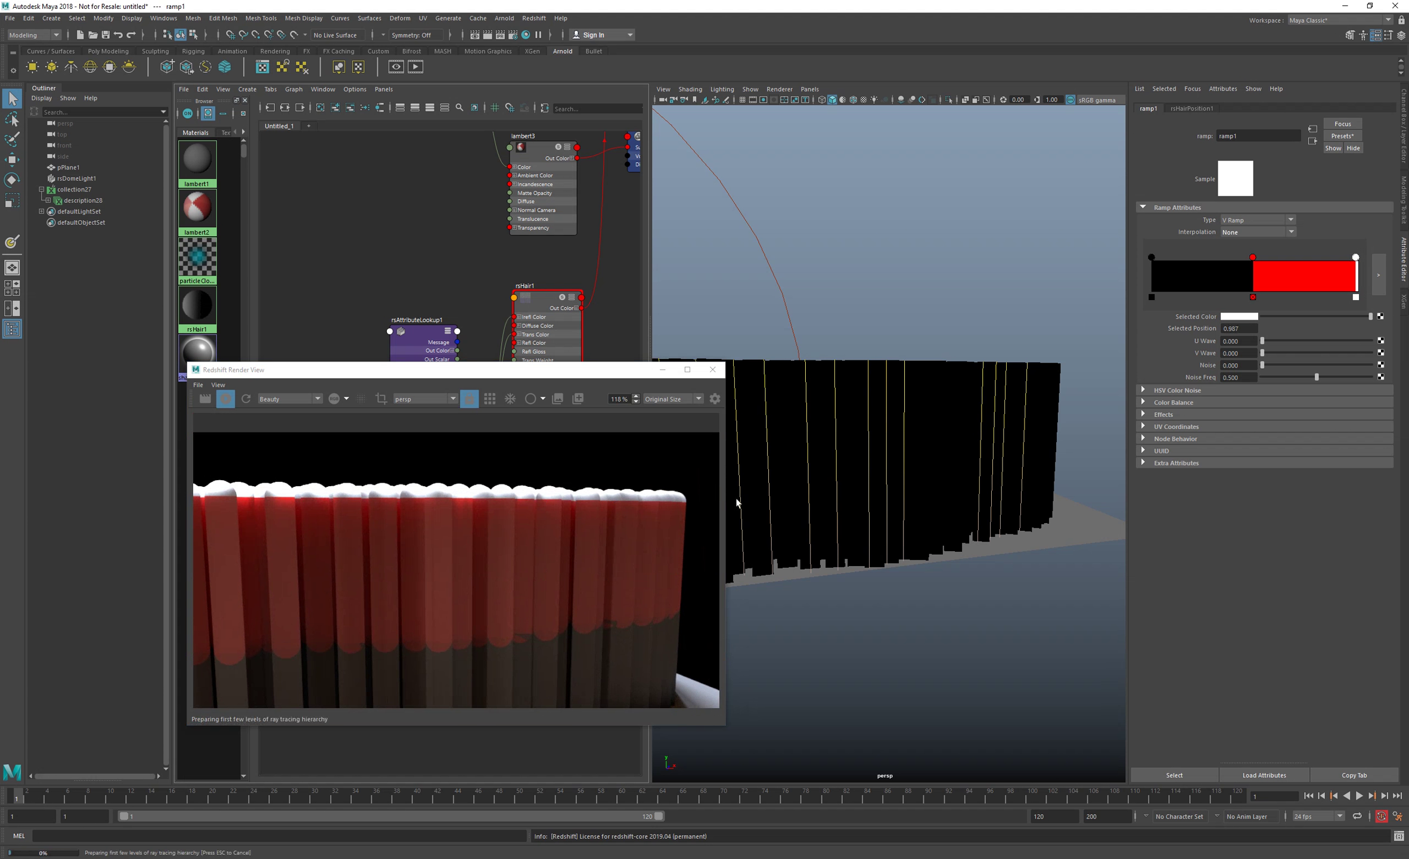
scroll(659, 513, up, 5)
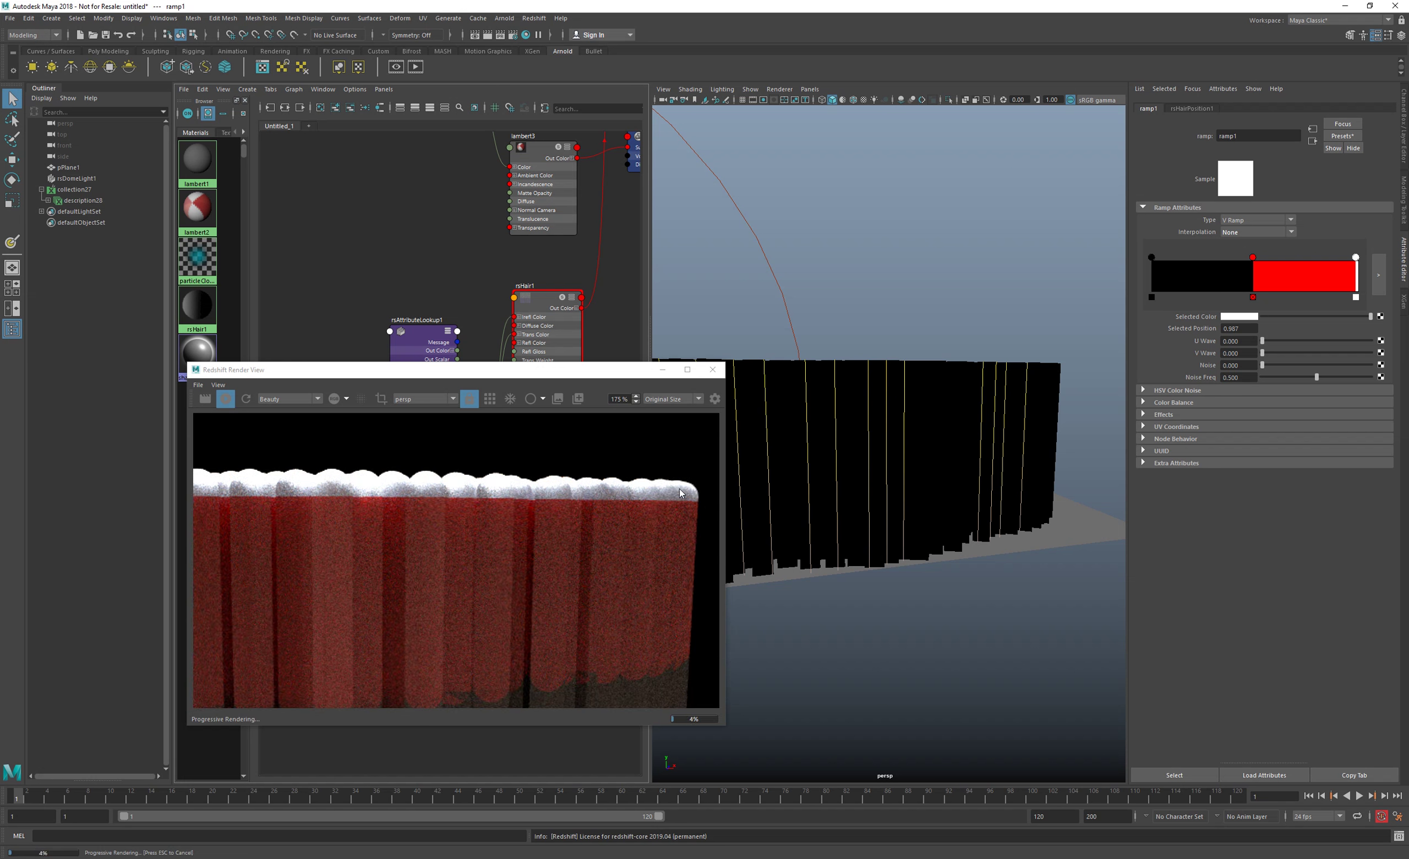
drag(1356, 258, 1356, 258)
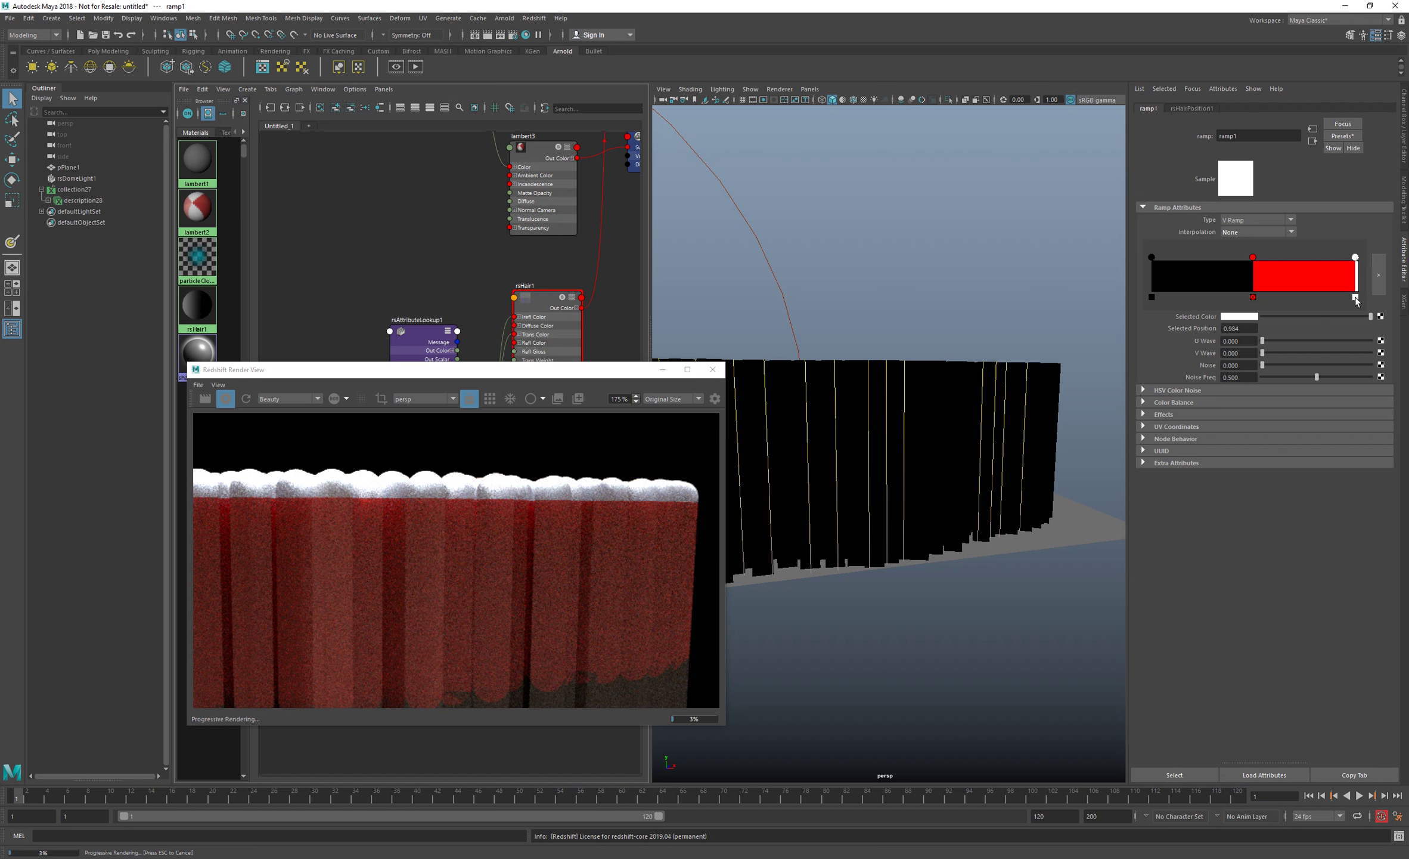
- Restore ramp1 to a black-to-white gradient by removing the red key and setting the interpolation to Linear
click(1254, 297)
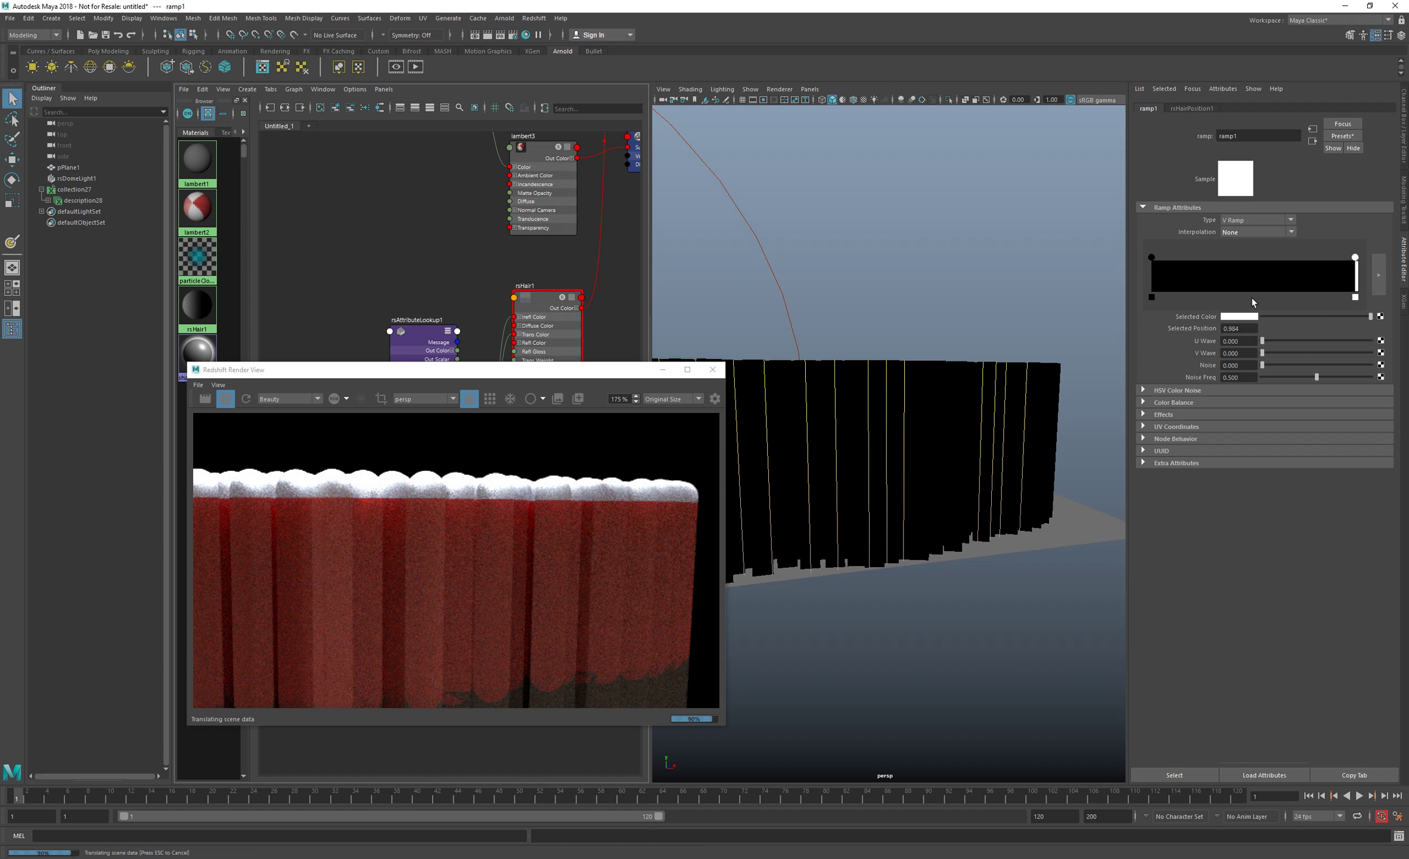
click(1255, 233)
click(1243, 255)
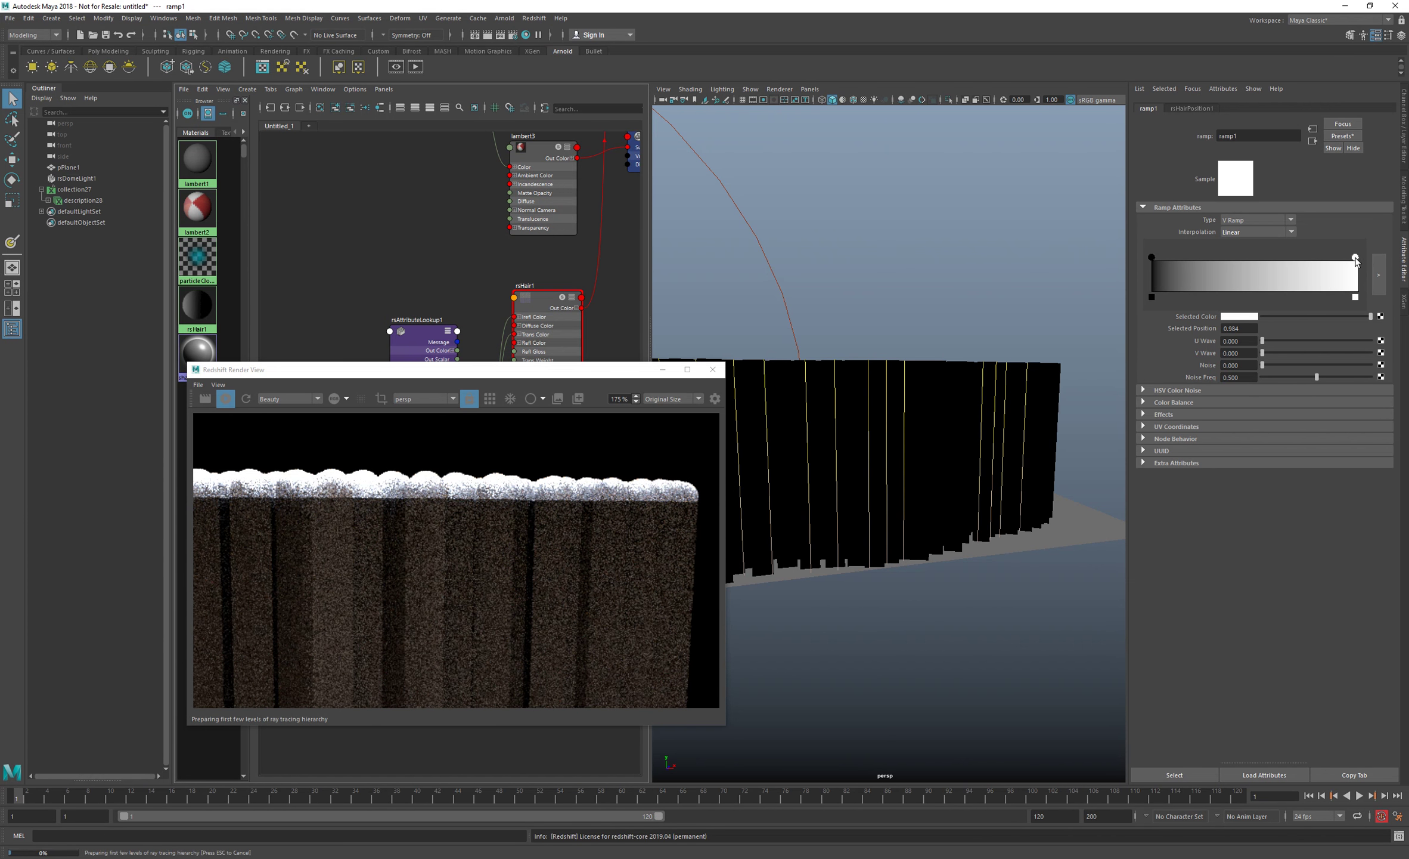
- Tidy the graph by moving the ramp, hair position and attribute lookup nodes away from rsHair1
alt+right_drag(882, 412, 745, 385)
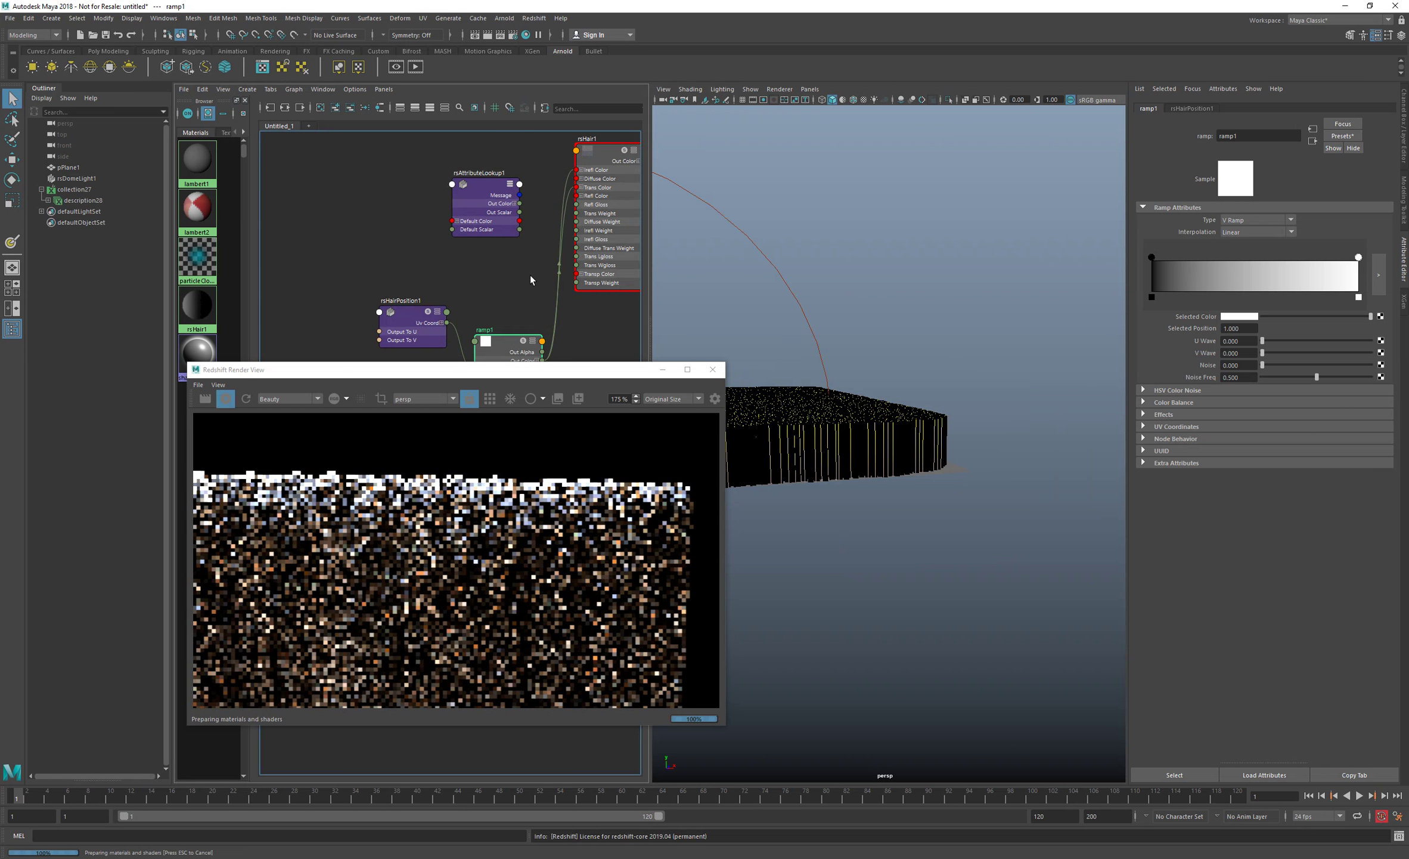
drag(489, 341, 416, 287)
drag(483, 197, 391, 189)
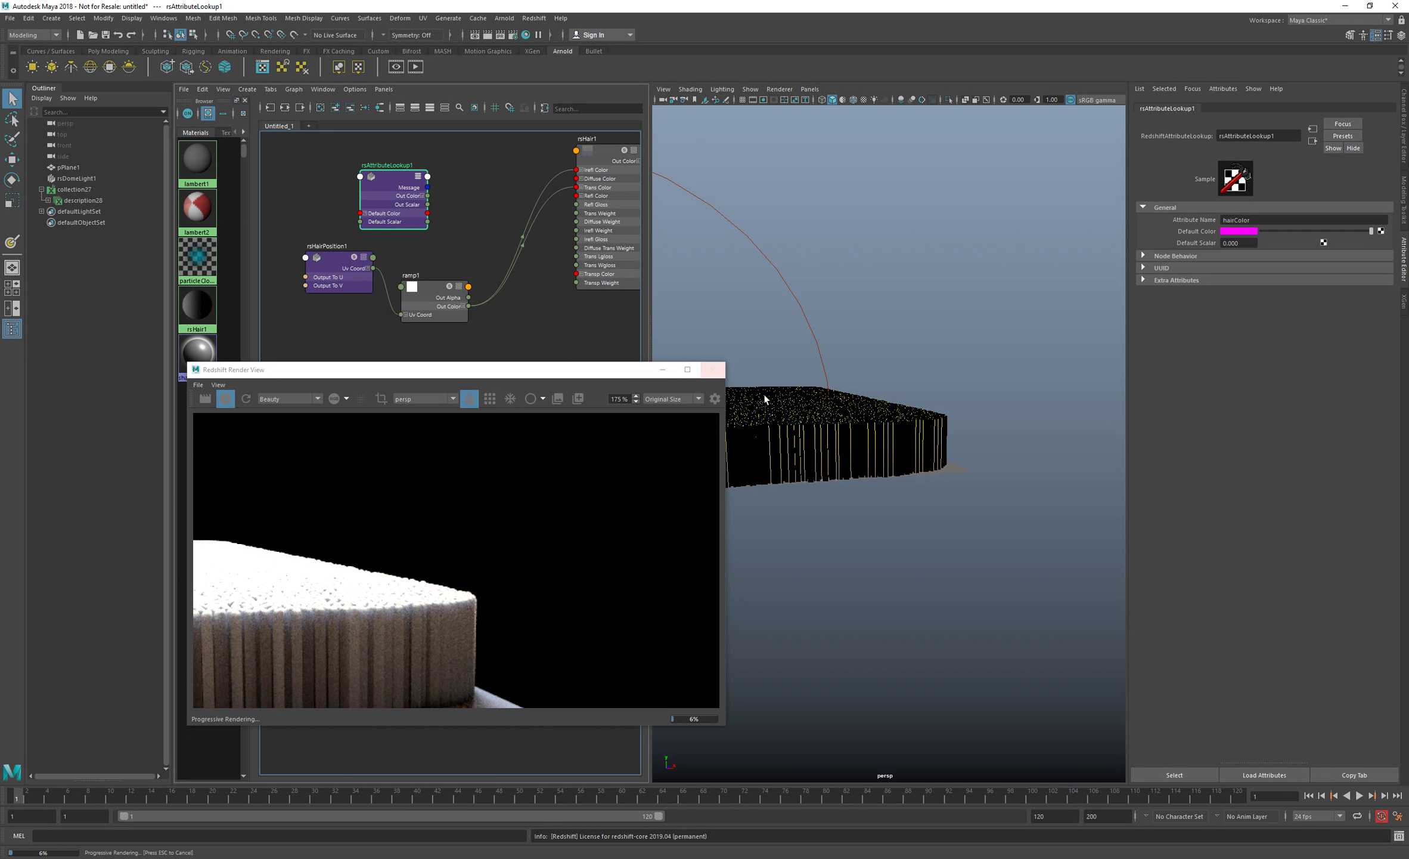
- Frame the whole hair plane from above, check it in the interactive render, and stop the render
alt+drag(792, 395, 866, 382)
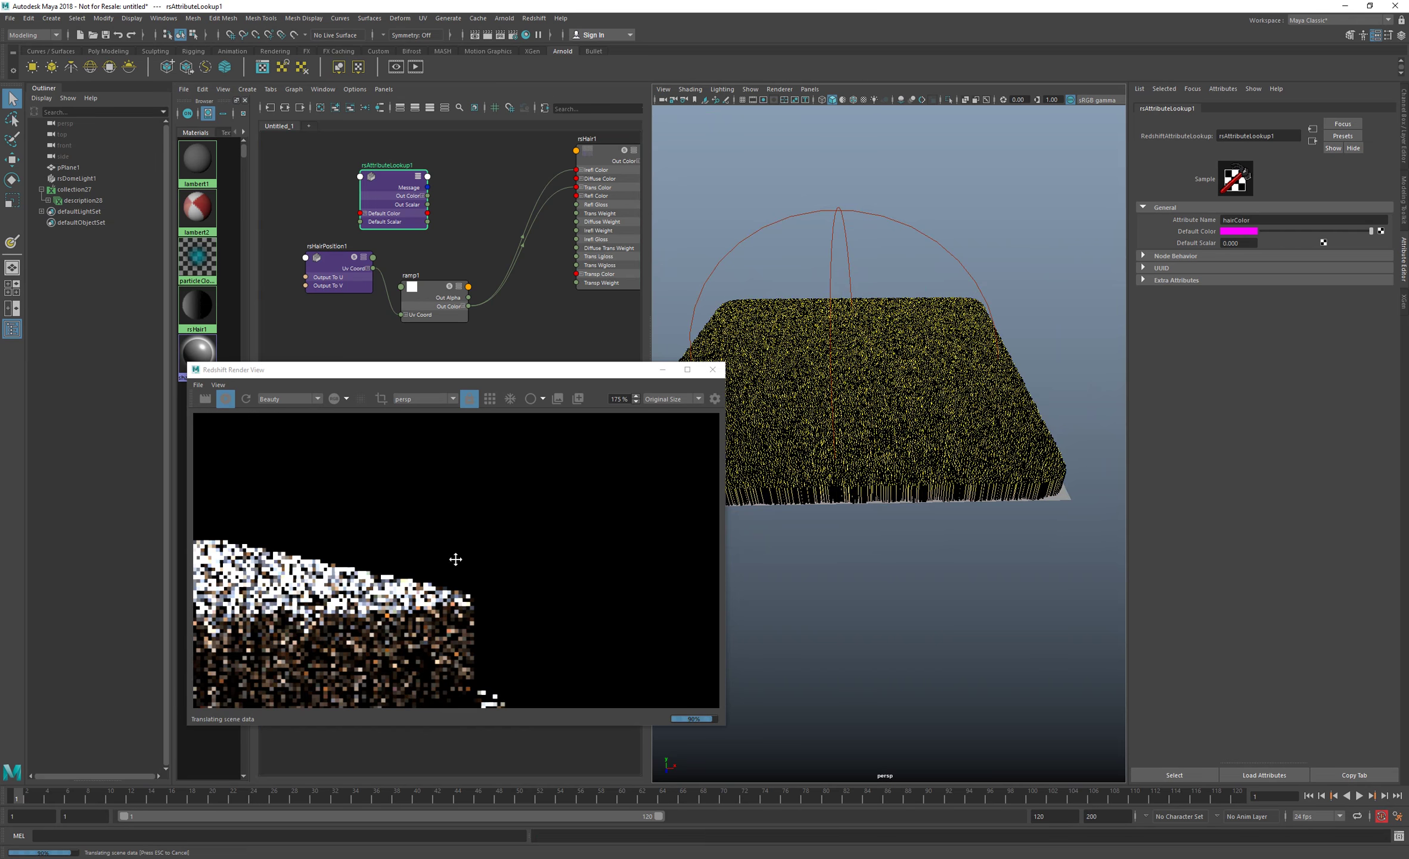
scroll(499, 562, down, 5)
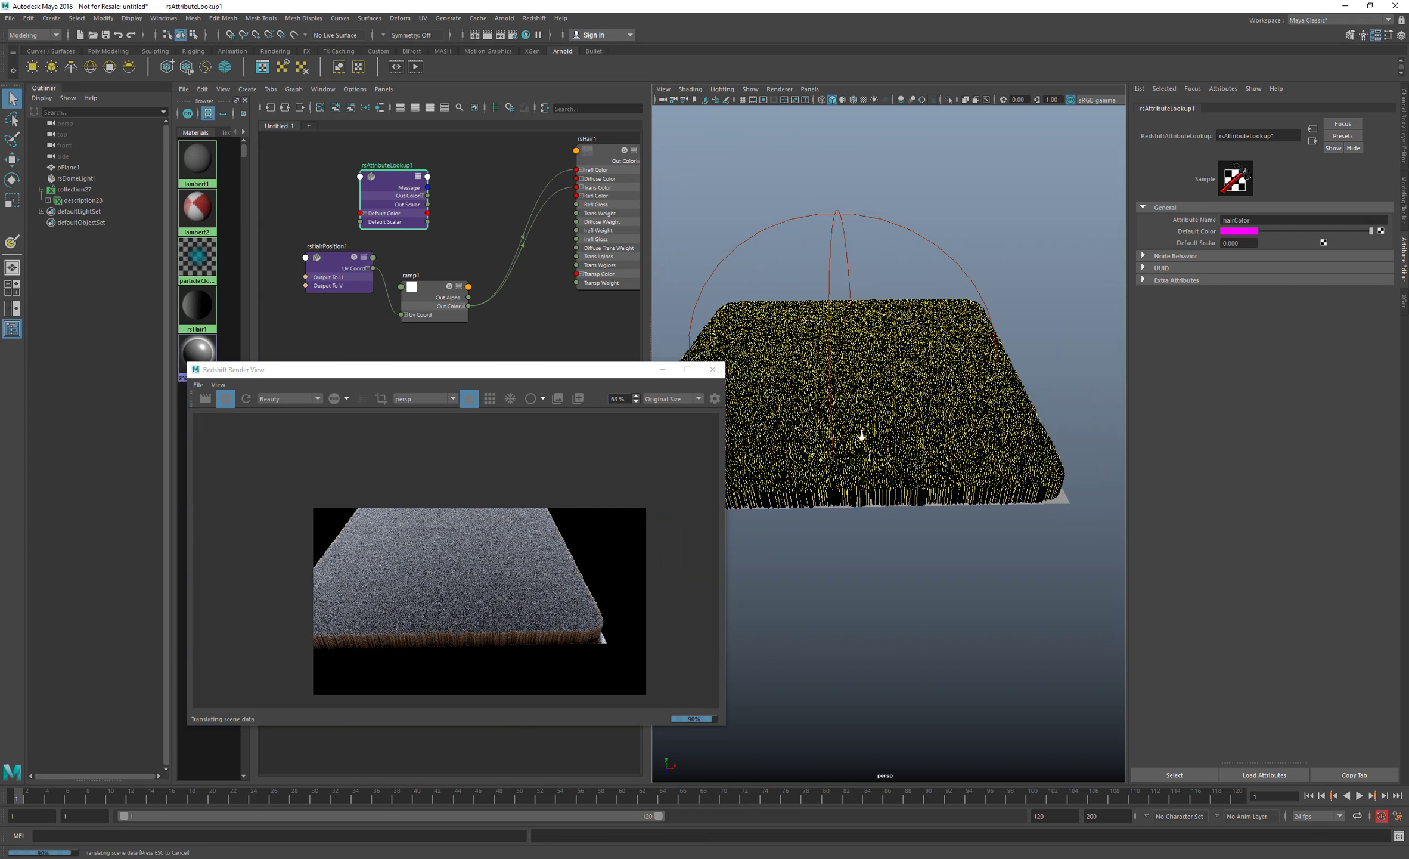
scroll(859, 430, up, 2)
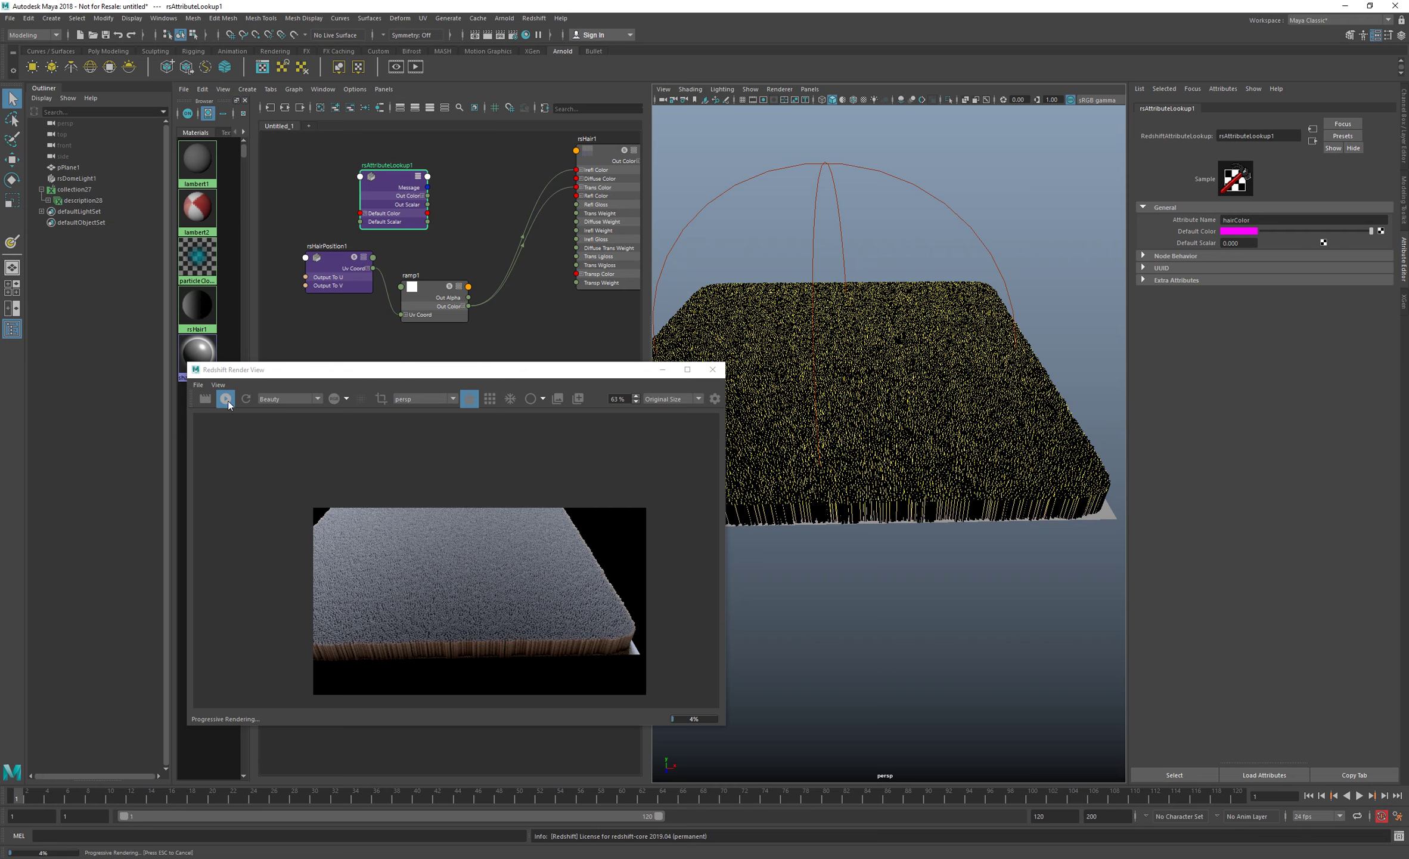
click(228, 404)
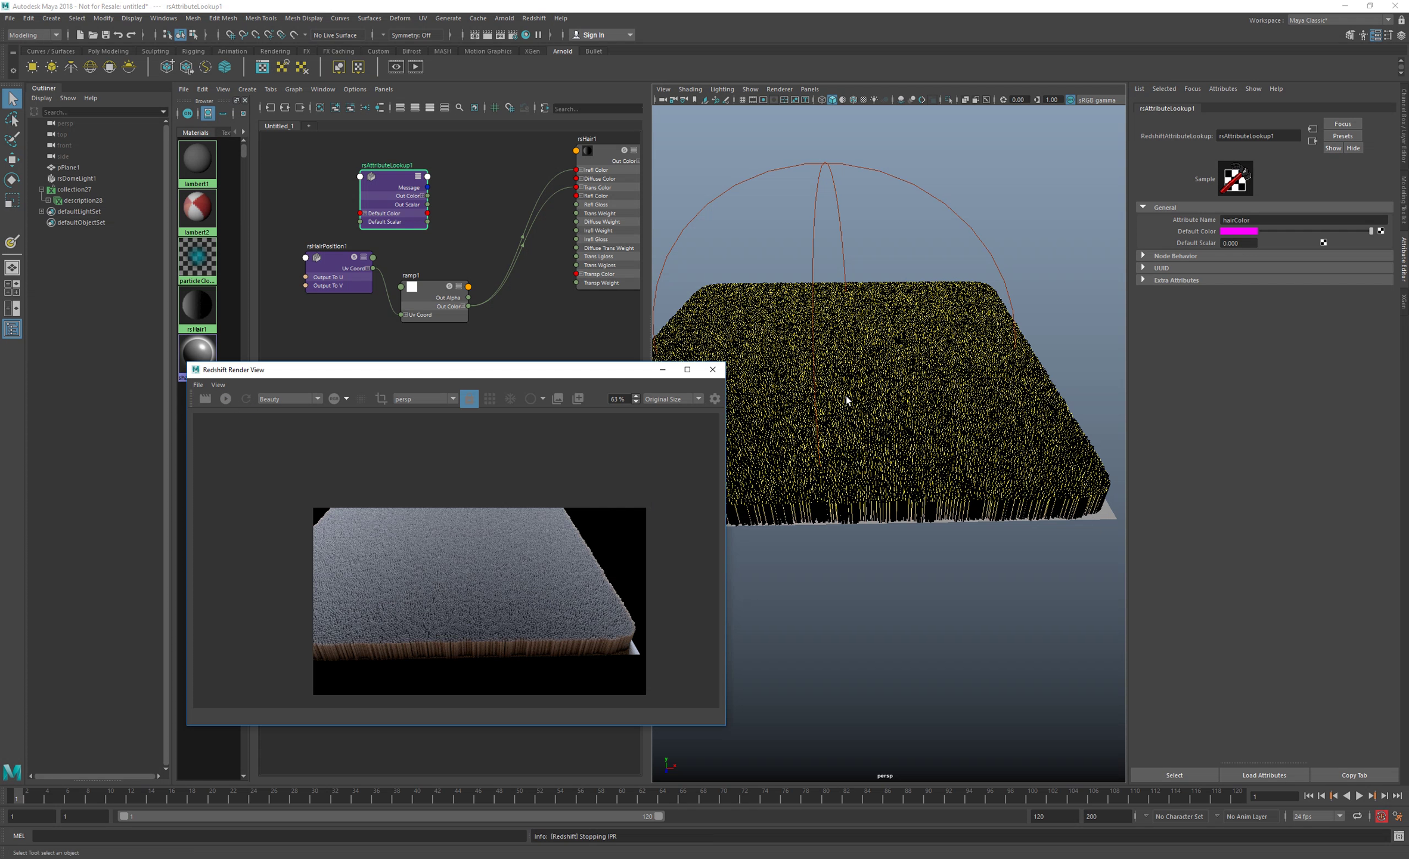
alt+middle_drag(849, 400, 851, 404)
- Move the hair position and ramp nodes up and disconnect ramp1 from rsHair1's Irefl Color and Trans Color
drag(342, 350, 428, 293)
drag(440, 307, 436, 277)
click(483, 298)
drag(506, 215, 529, 255)
key(Delete)
- Create a RedshiftHairRandomColor node and place it between rsAttributeLookup1 and rsHair1
key(Tab)
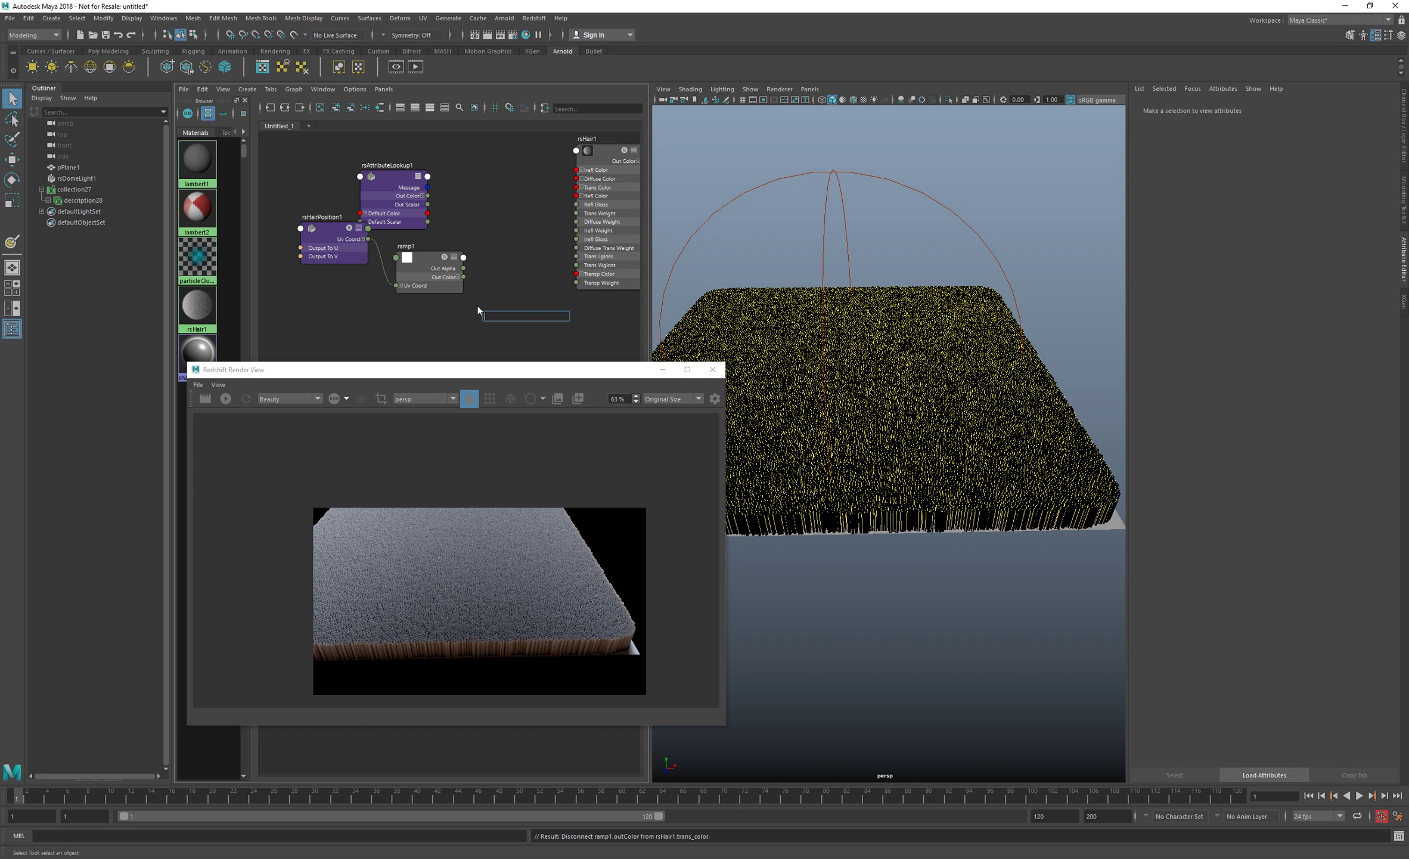
text(hair)
key(Down)
key(Down)
key(Down)
key(Down)
key(Down)
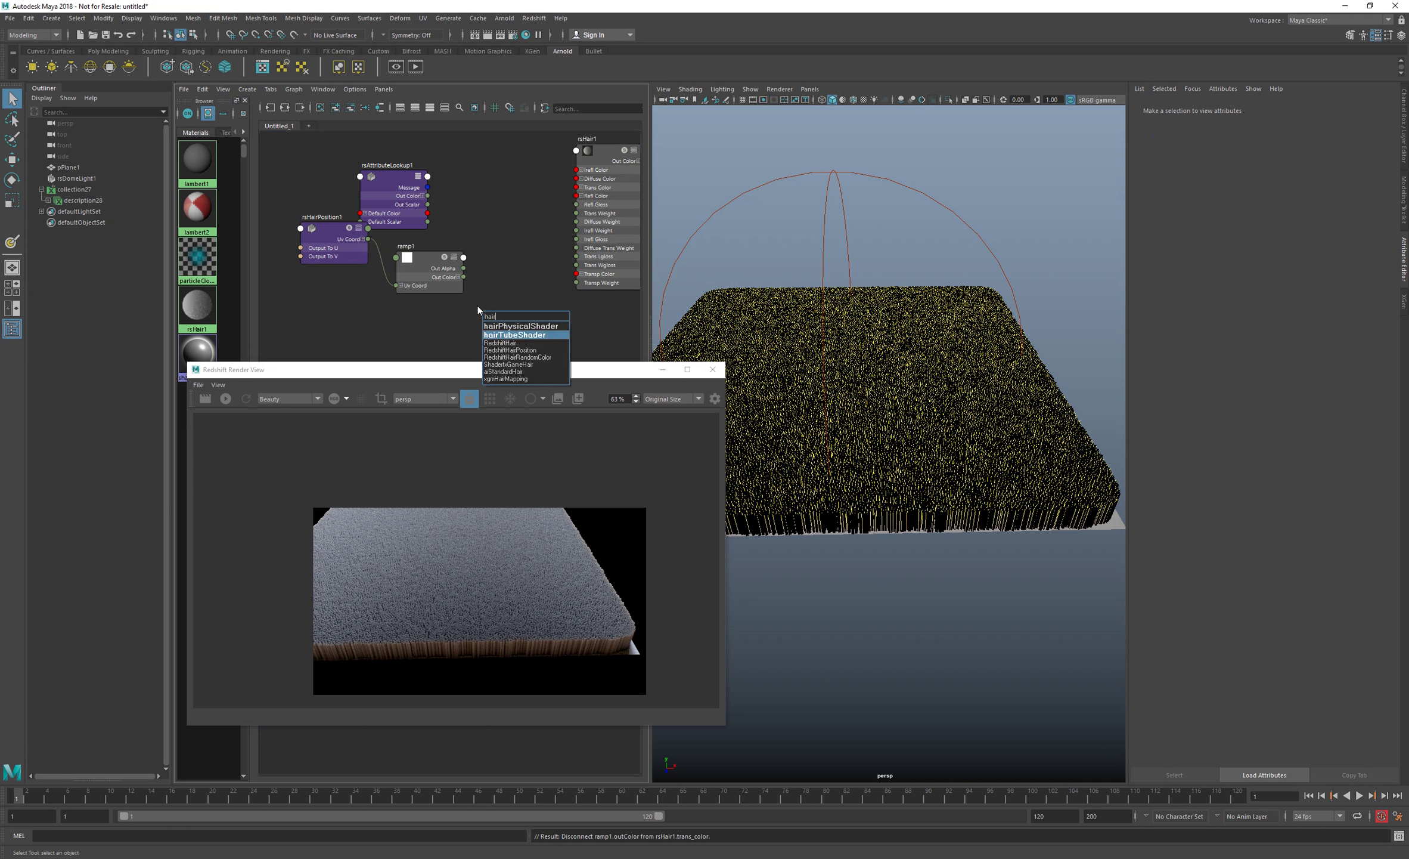
key(Return)
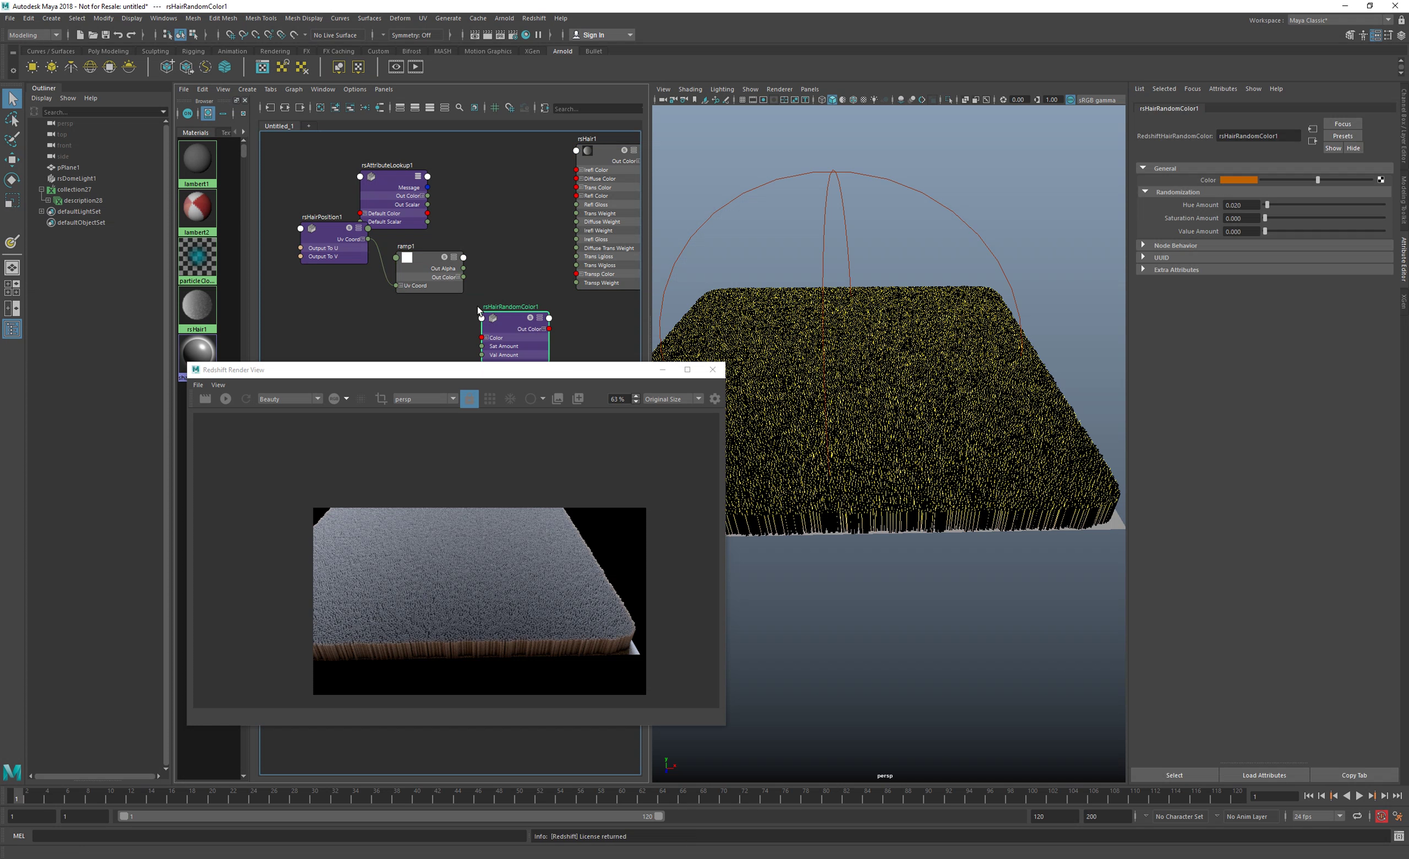
drag(553, 340, 532, 229)
- Connect rsHairRandomColor1's color output to rsHair1's Trans Color and Irefl Color, and restart the interactive render
drag(447, 327, 576, 188)
drag(409, 321, 577, 170)
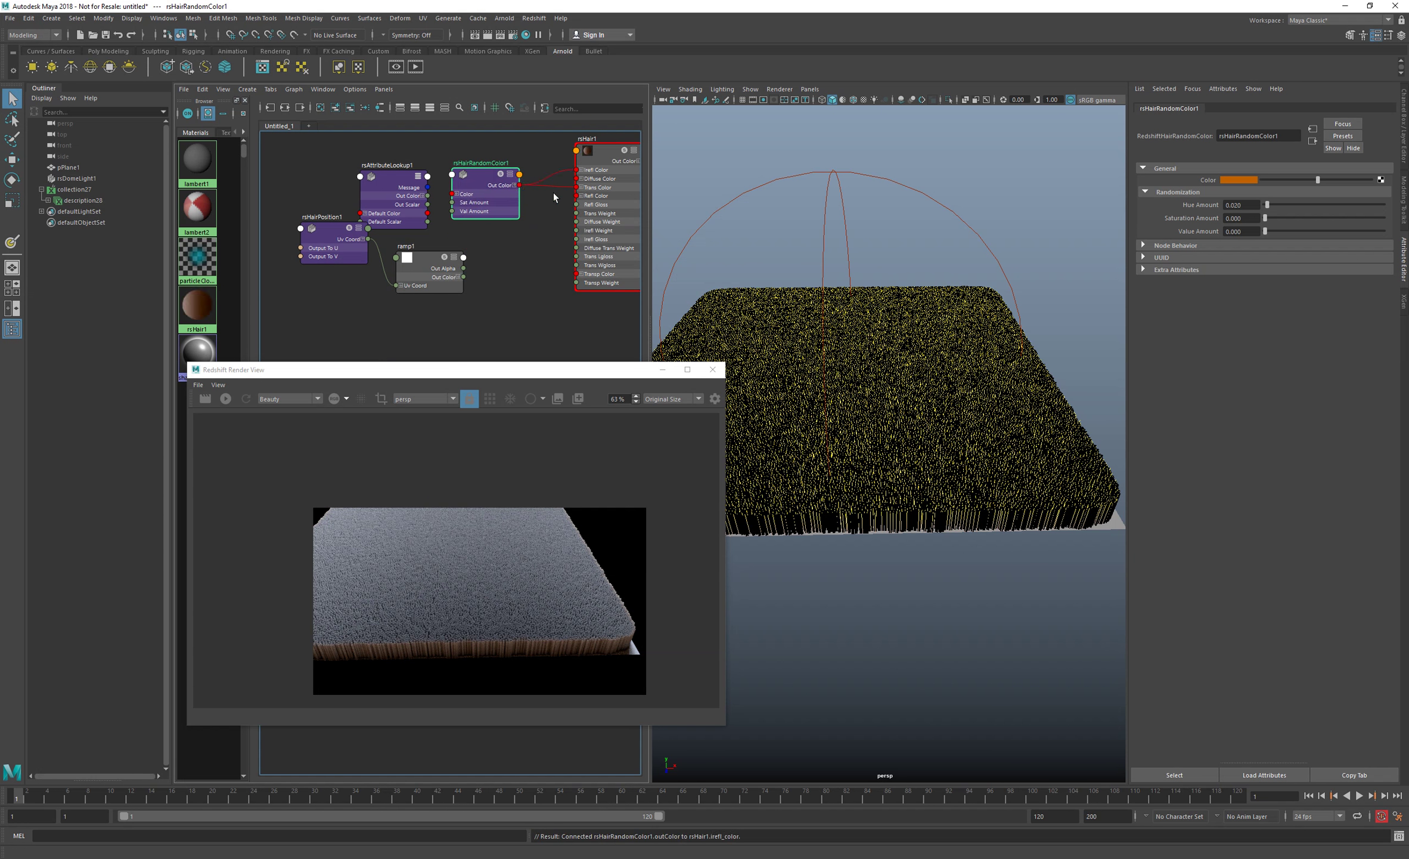
click(528, 213)
click(226, 398)
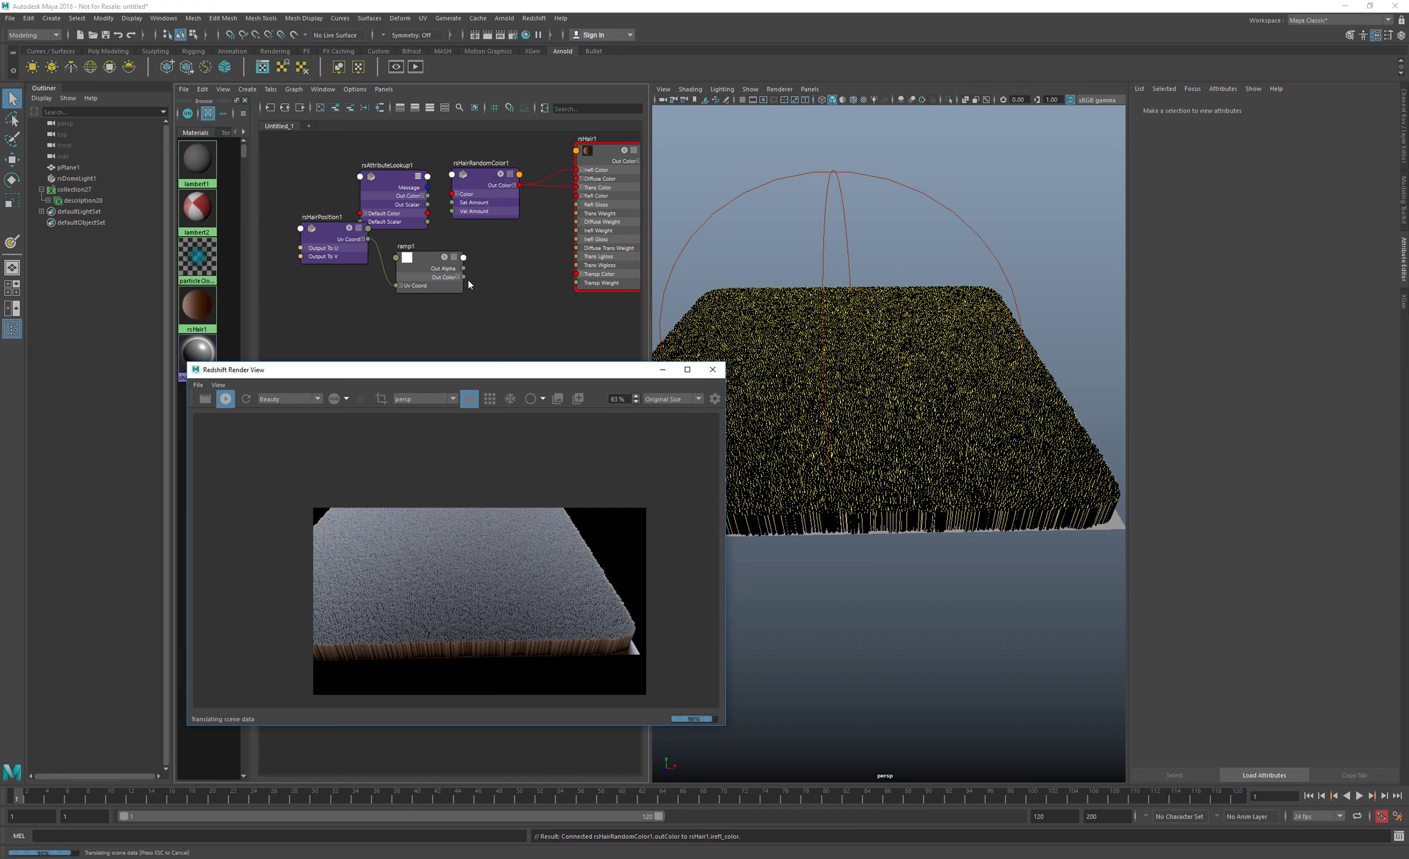
- Set rsHairRandomColor1's base color to a softer orange with hue 14, value 1.000 and reduced saturation
click(485, 214)
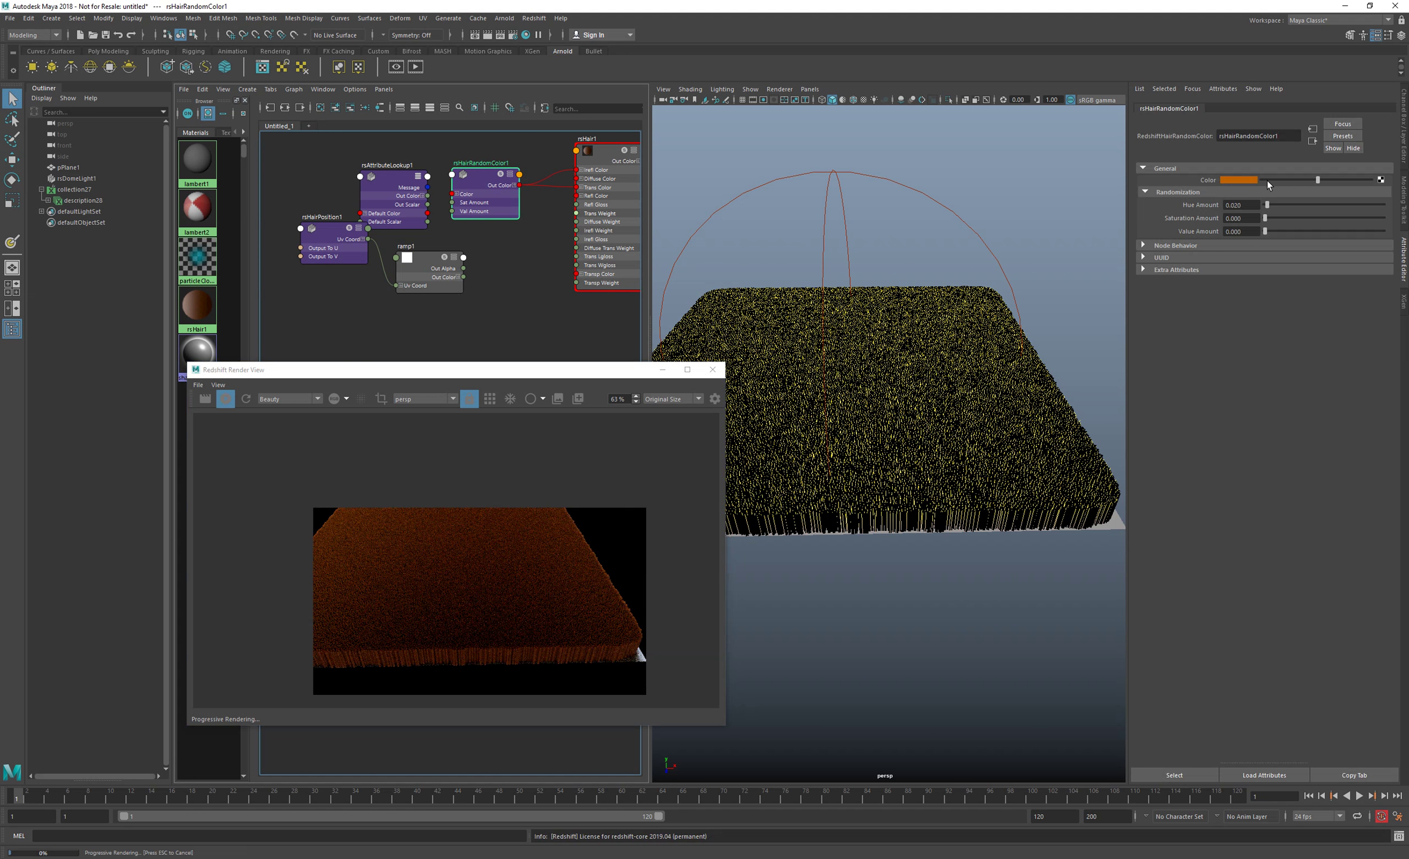
drag(1319, 180, 1382, 184)
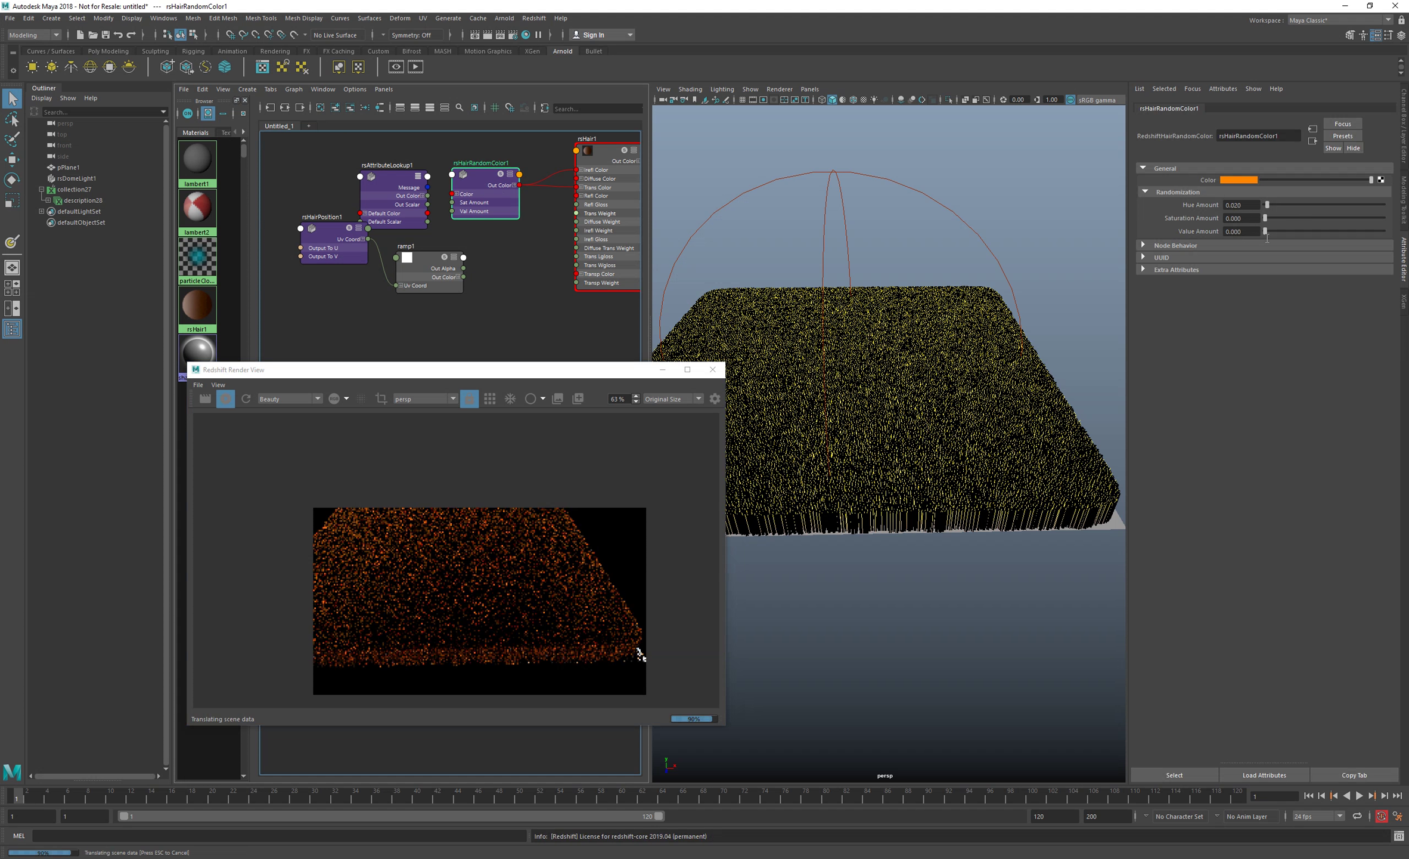
alt+drag(965, 380, 775, 442)
click(1242, 180)
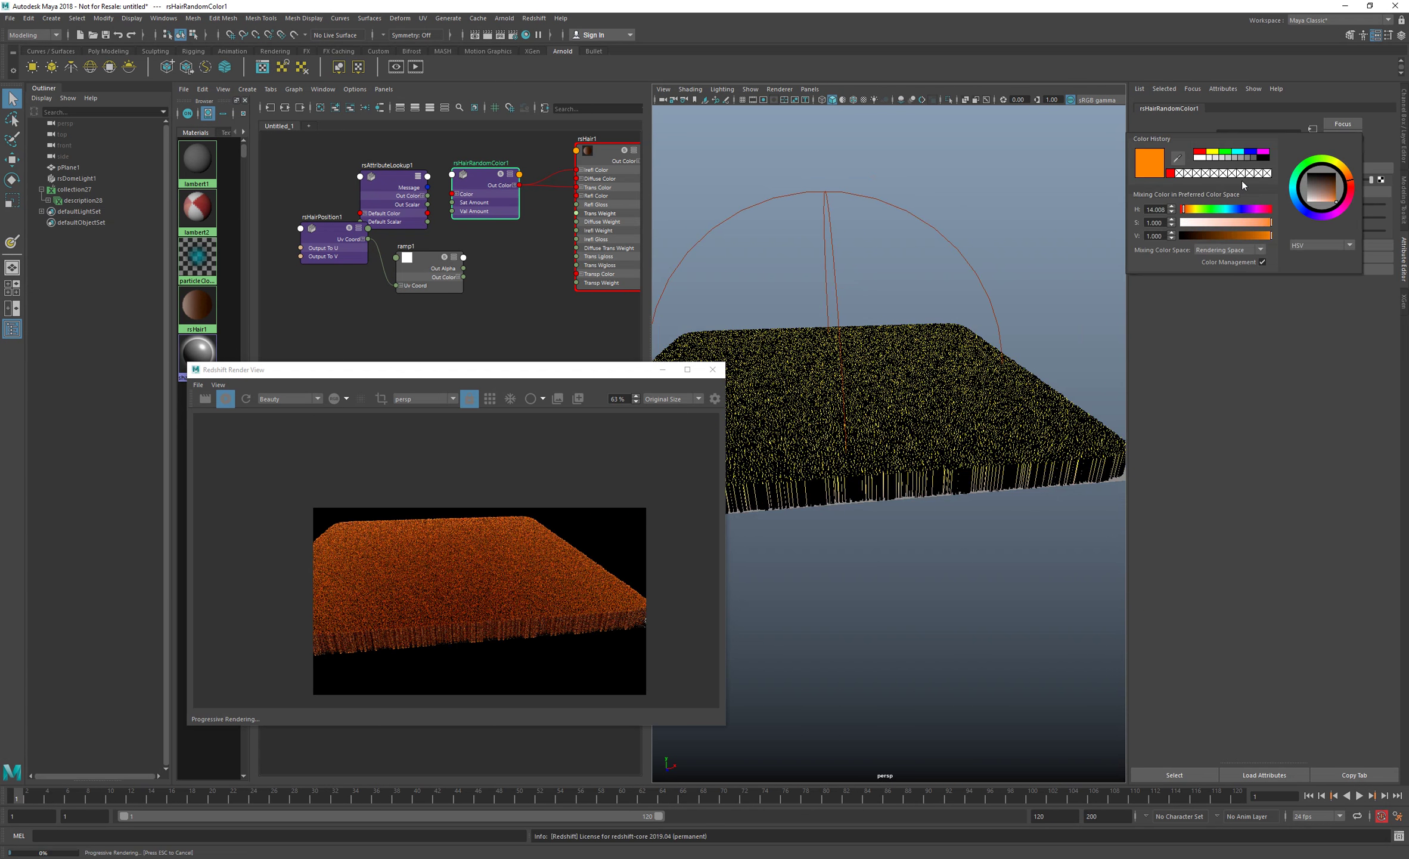
click(1244, 180)
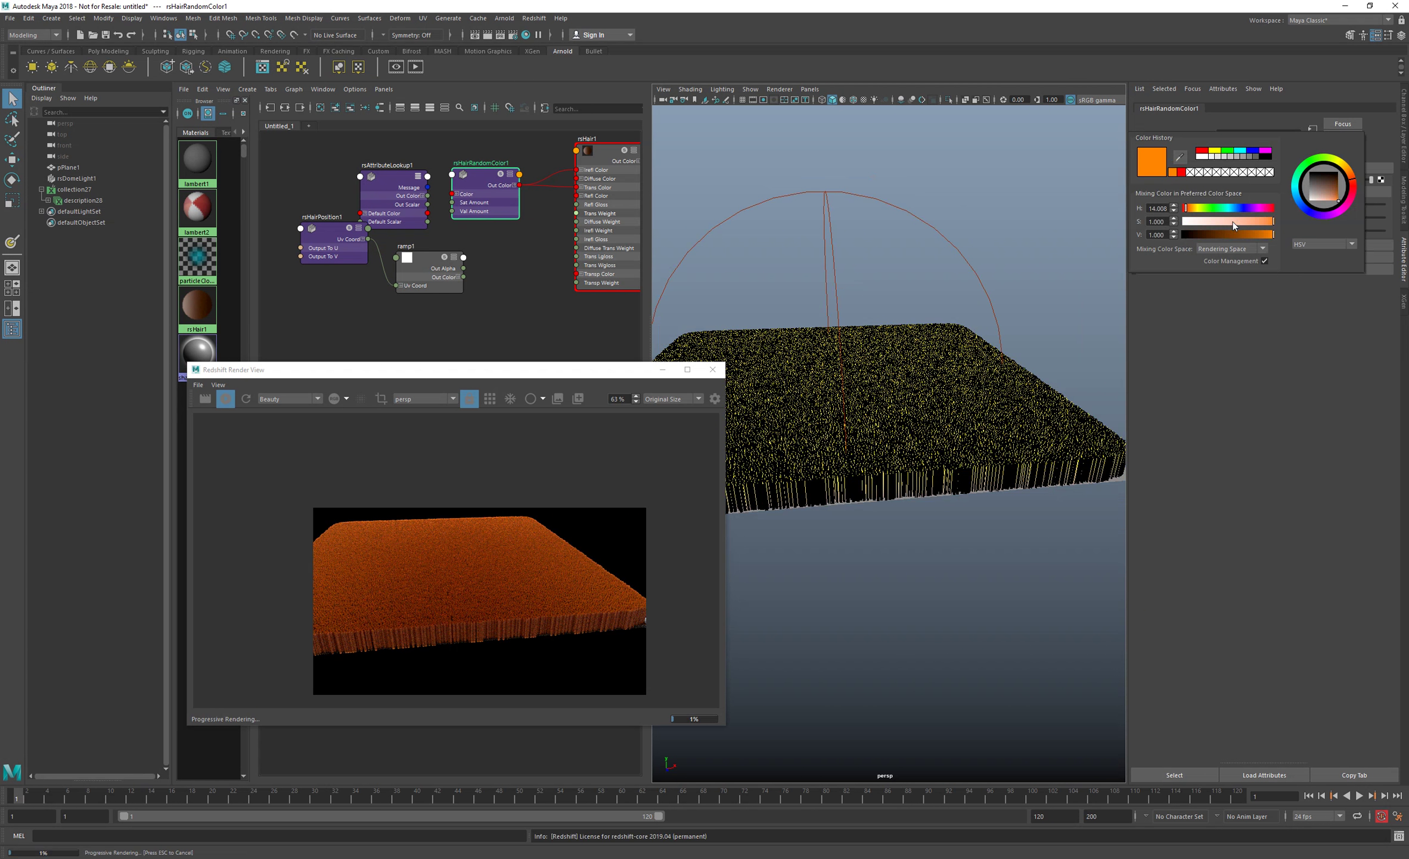
click(1233, 221)
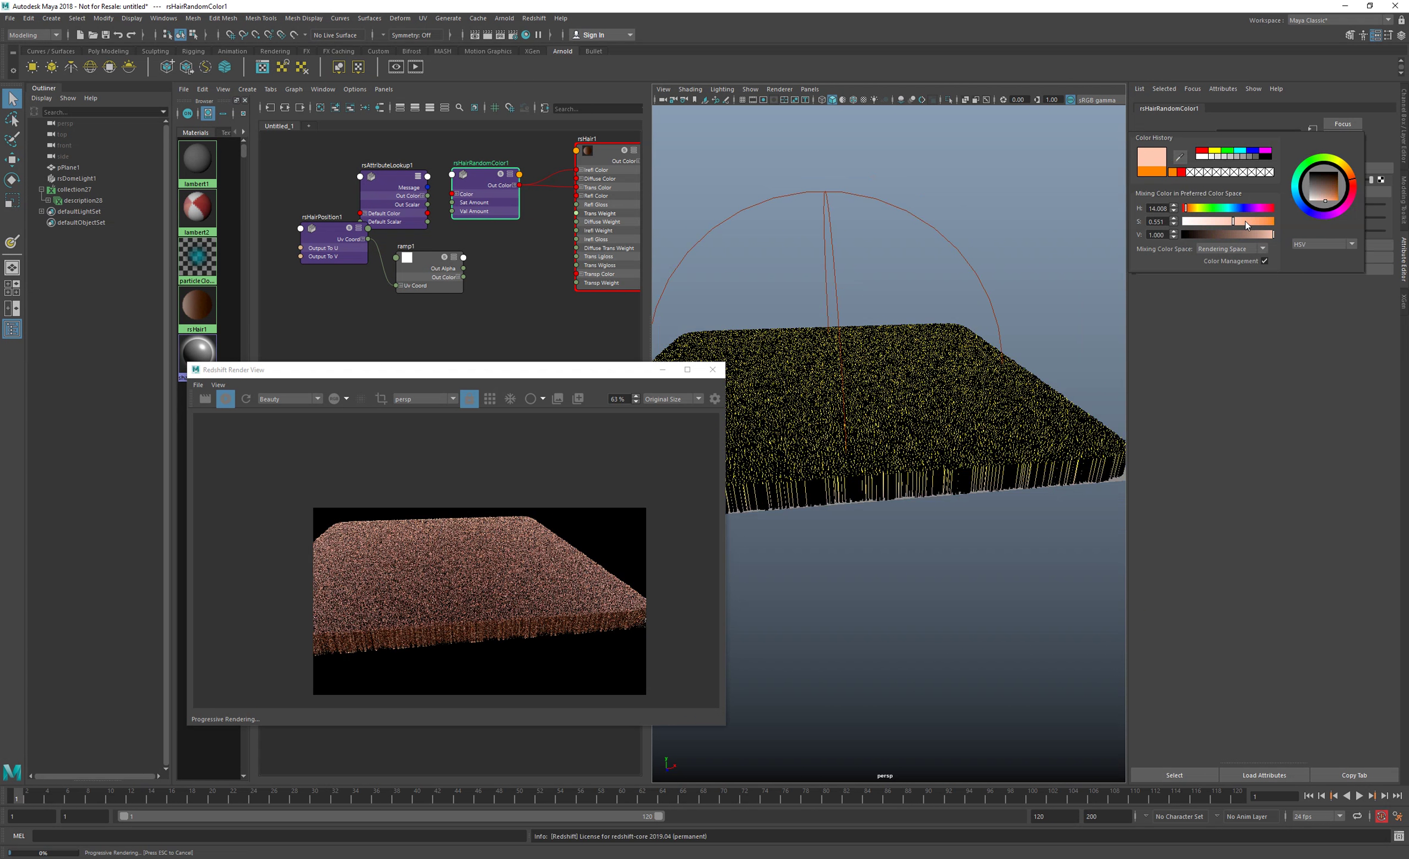
click(1258, 222)
drag(1259, 220, 1261, 221)
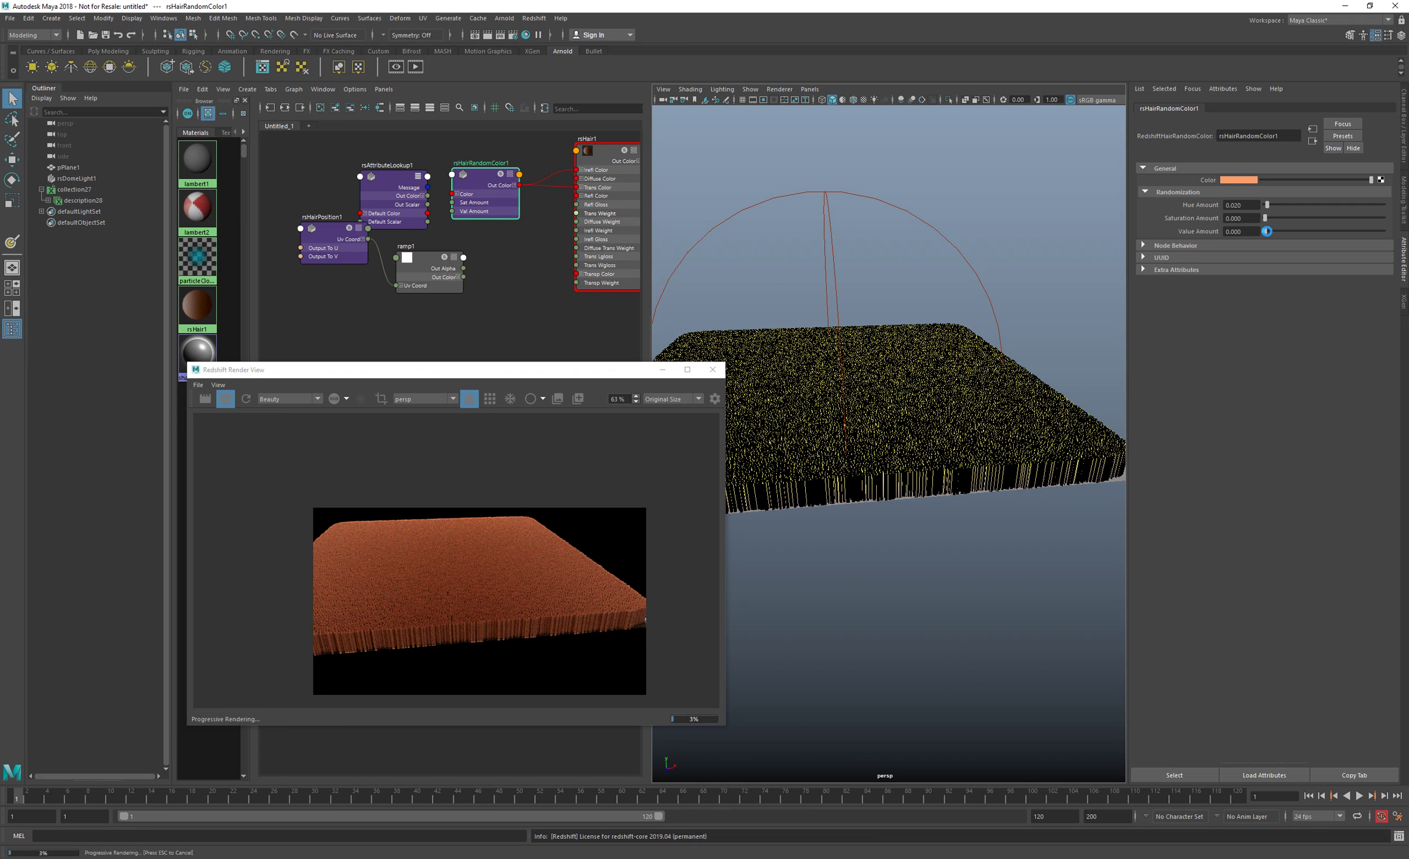
- Try a Value Amount of 1.000 on rsHairRandomColor1 with Saturation Amounts of 0.374 and 0.860 on a close-up of the hair
drag(1267, 231, 1393, 231)
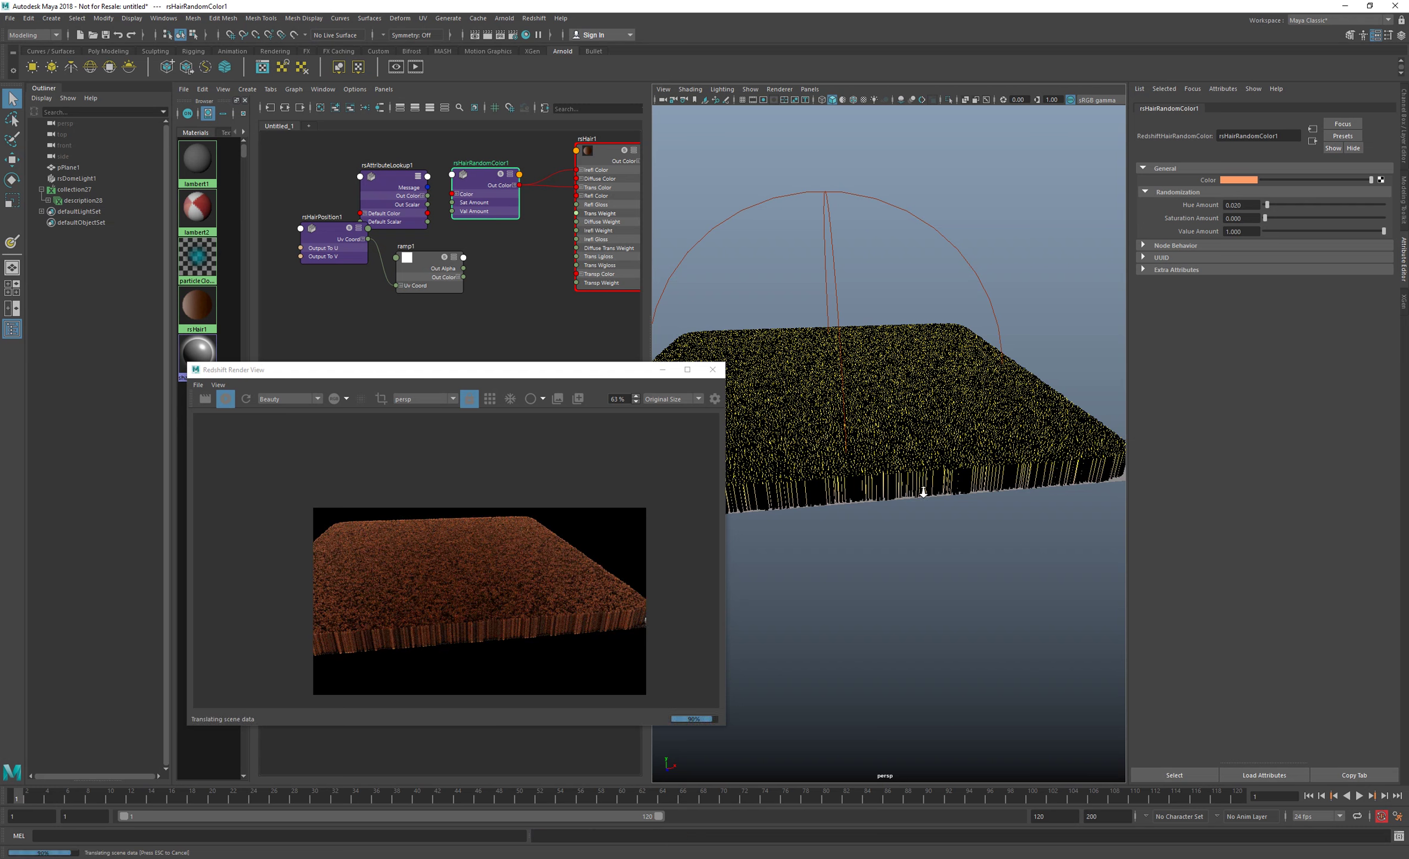
alt+right_drag(981, 486, 1071, 476)
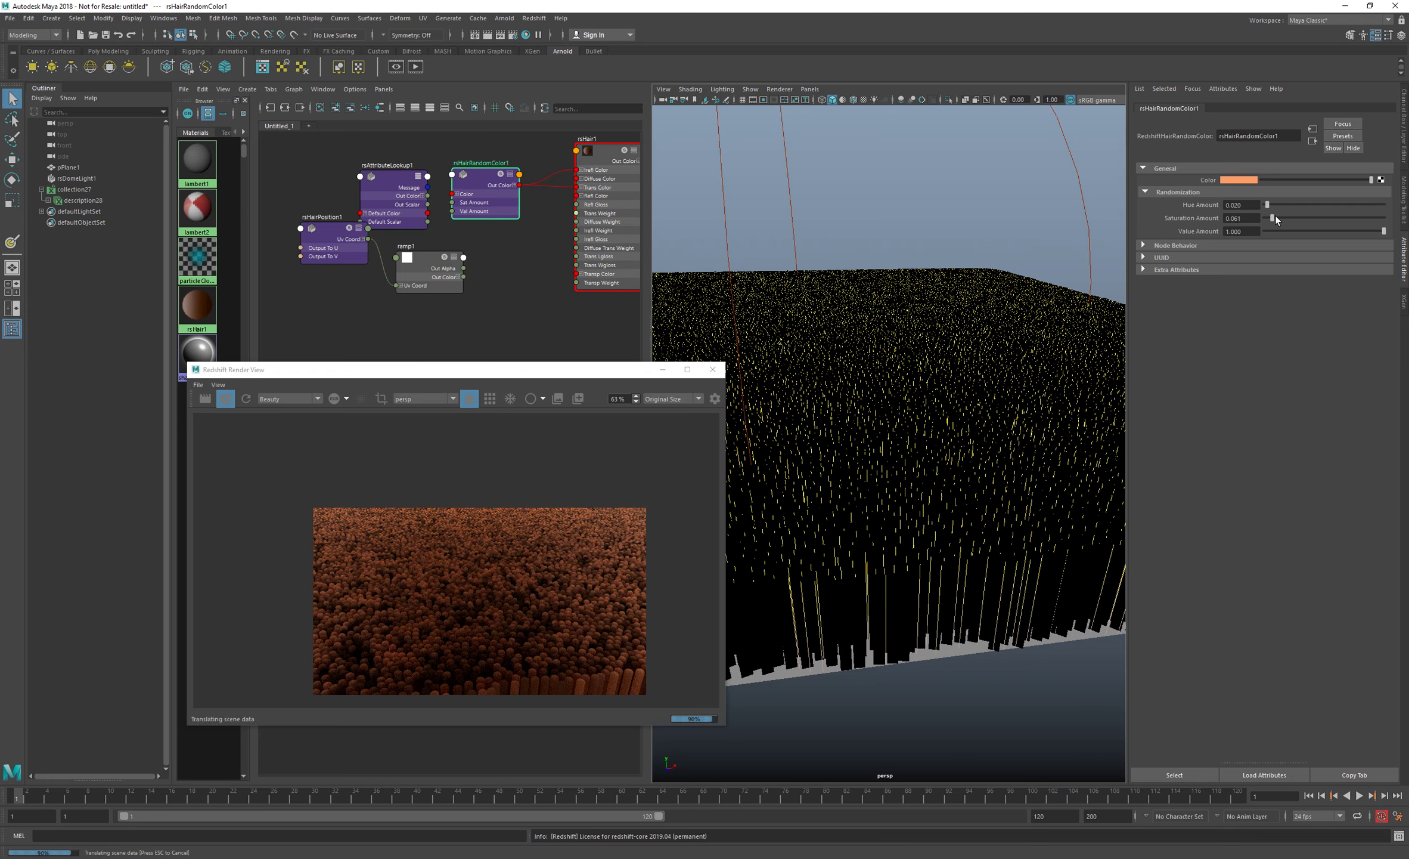
drag(1275, 216, 1308, 217)
scroll(485, 567, up, 3)
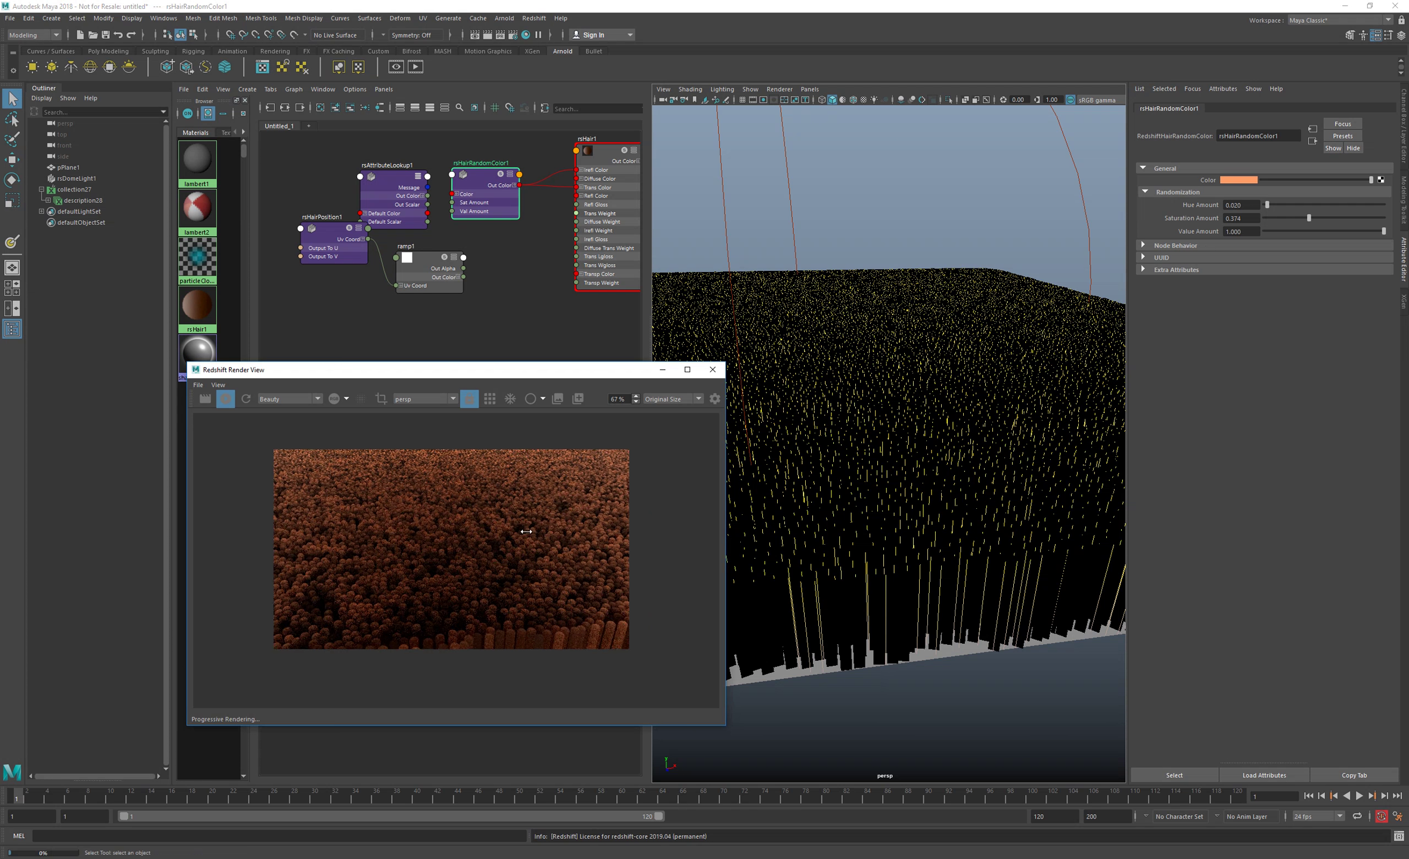
click(1367, 217)
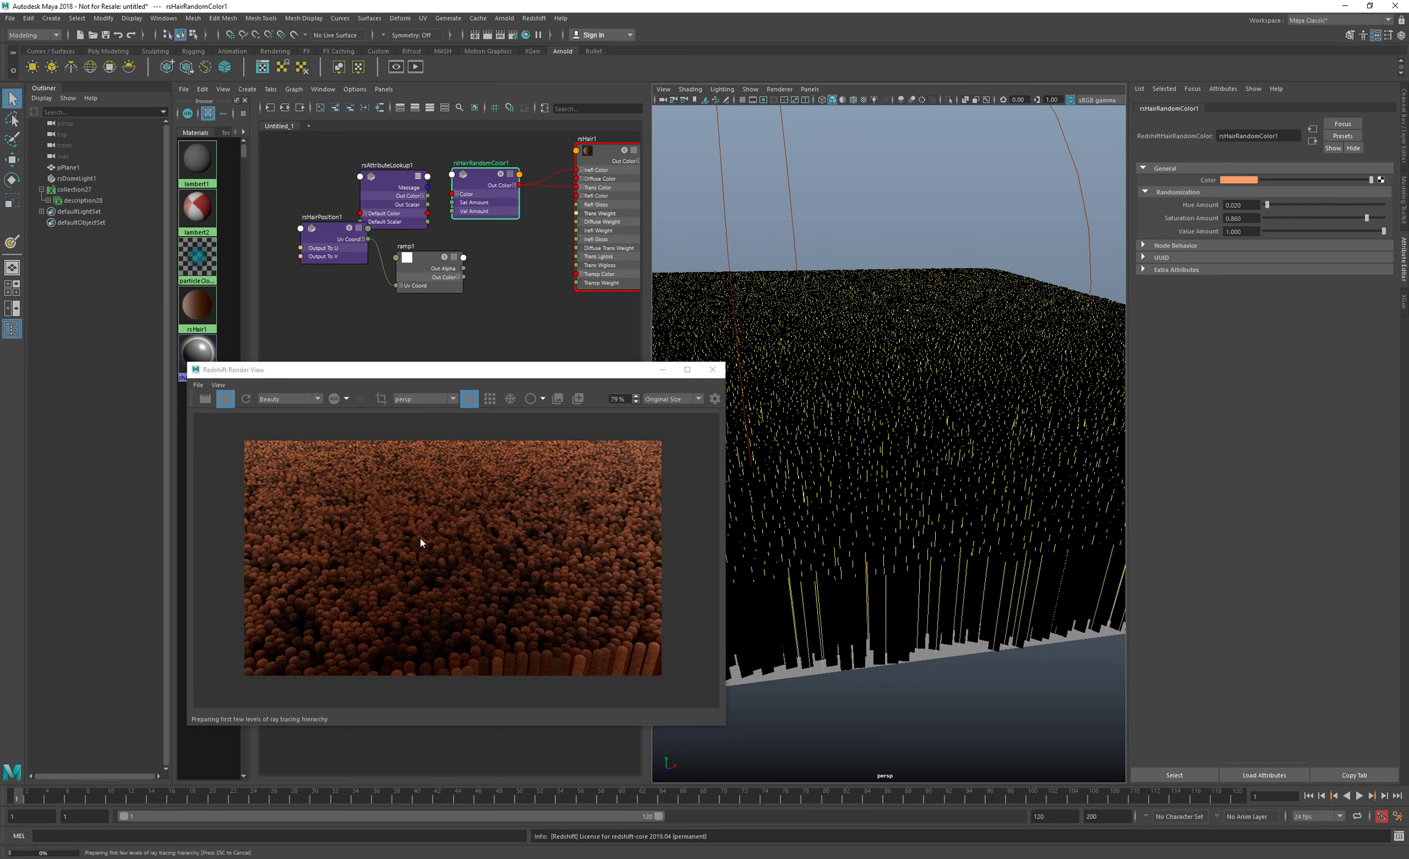
- Reset rsHairRandomColor1's Value Amount and Saturation Amount to 0.000 and try a Hue Amount of 1.000
click(1290, 232)
click(1262, 230)
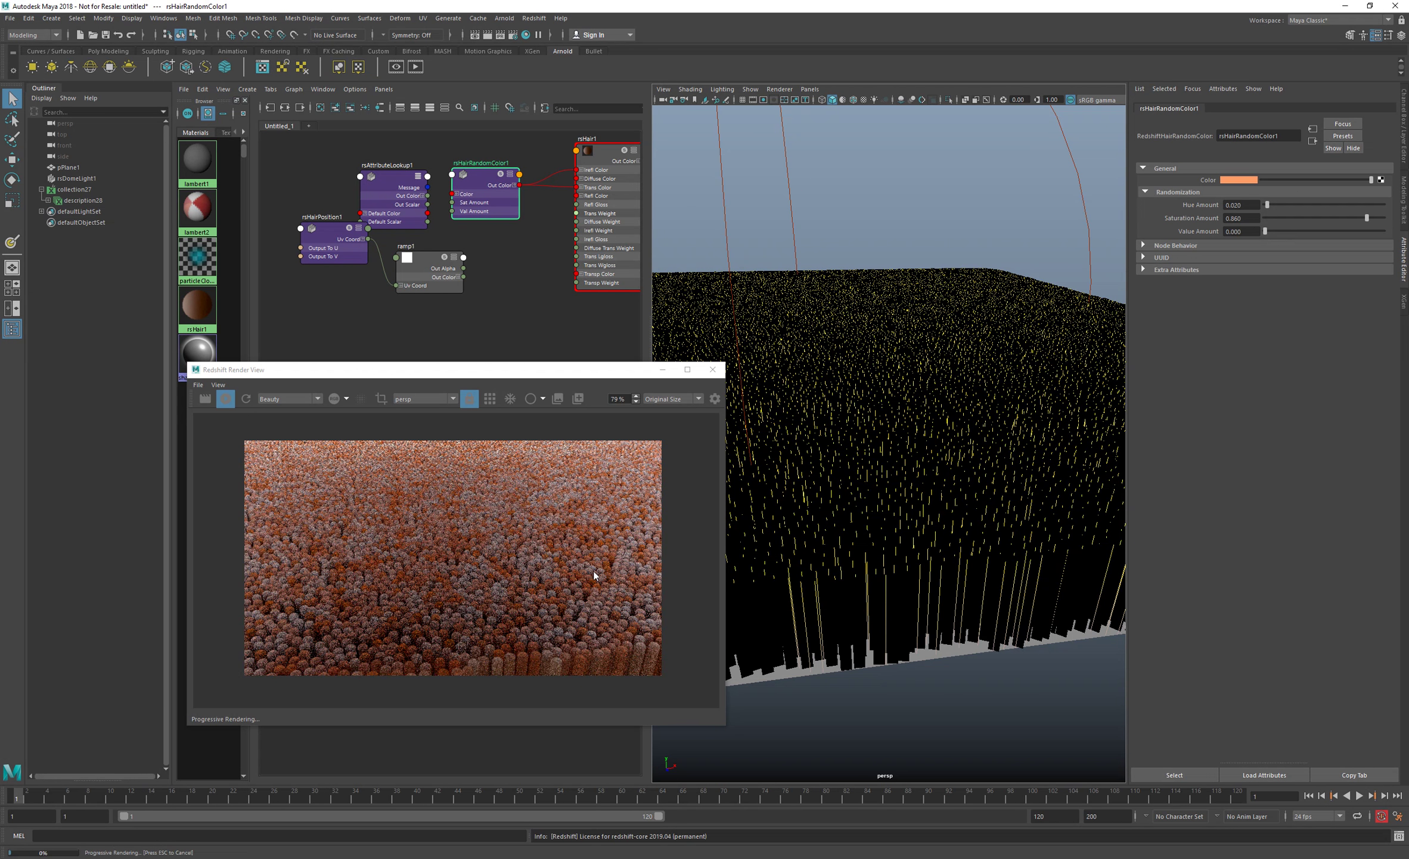
click(1291, 219)
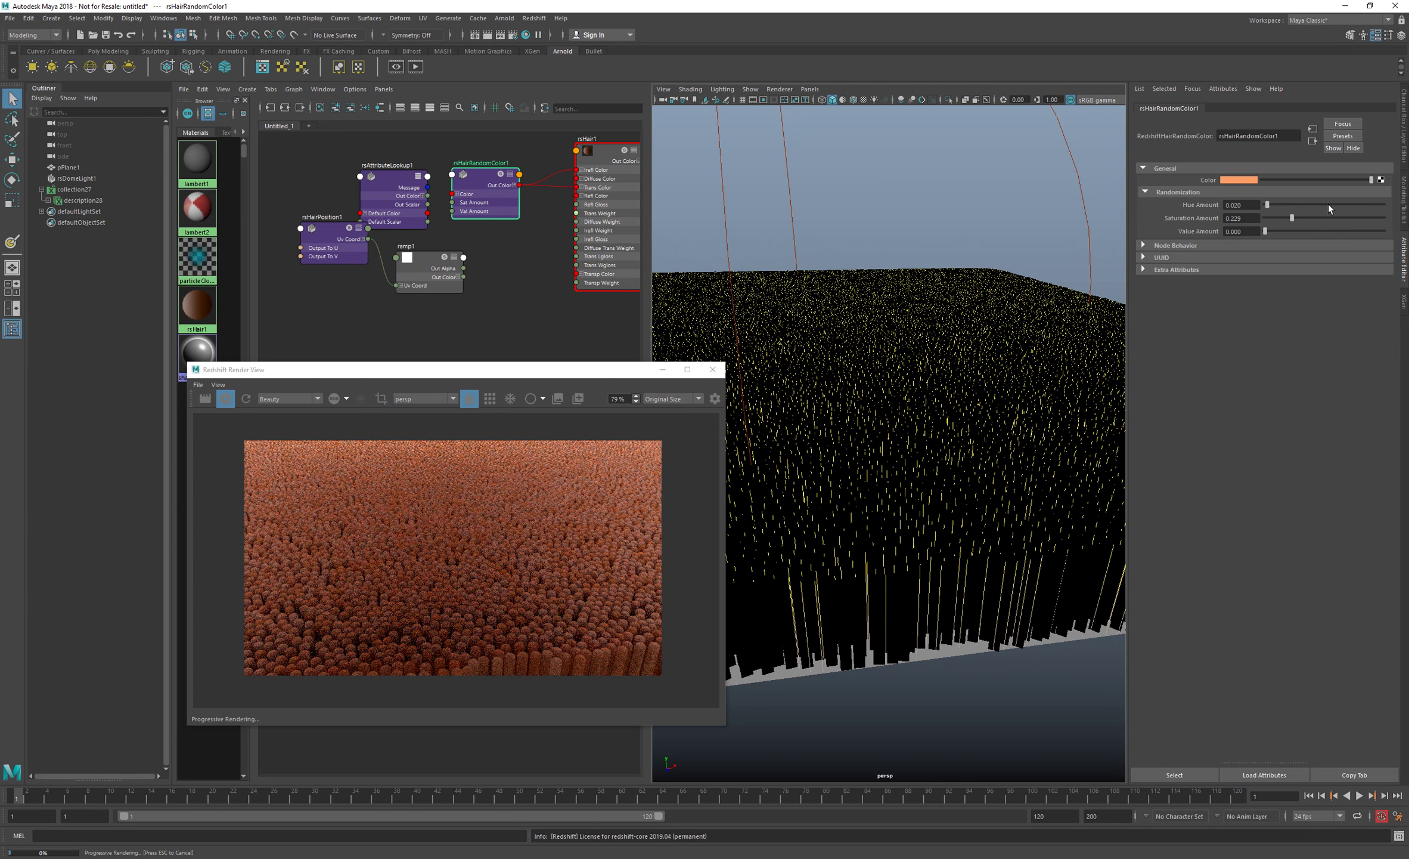
click(1291, 218)
drag(1249, 220, 1248, 222)
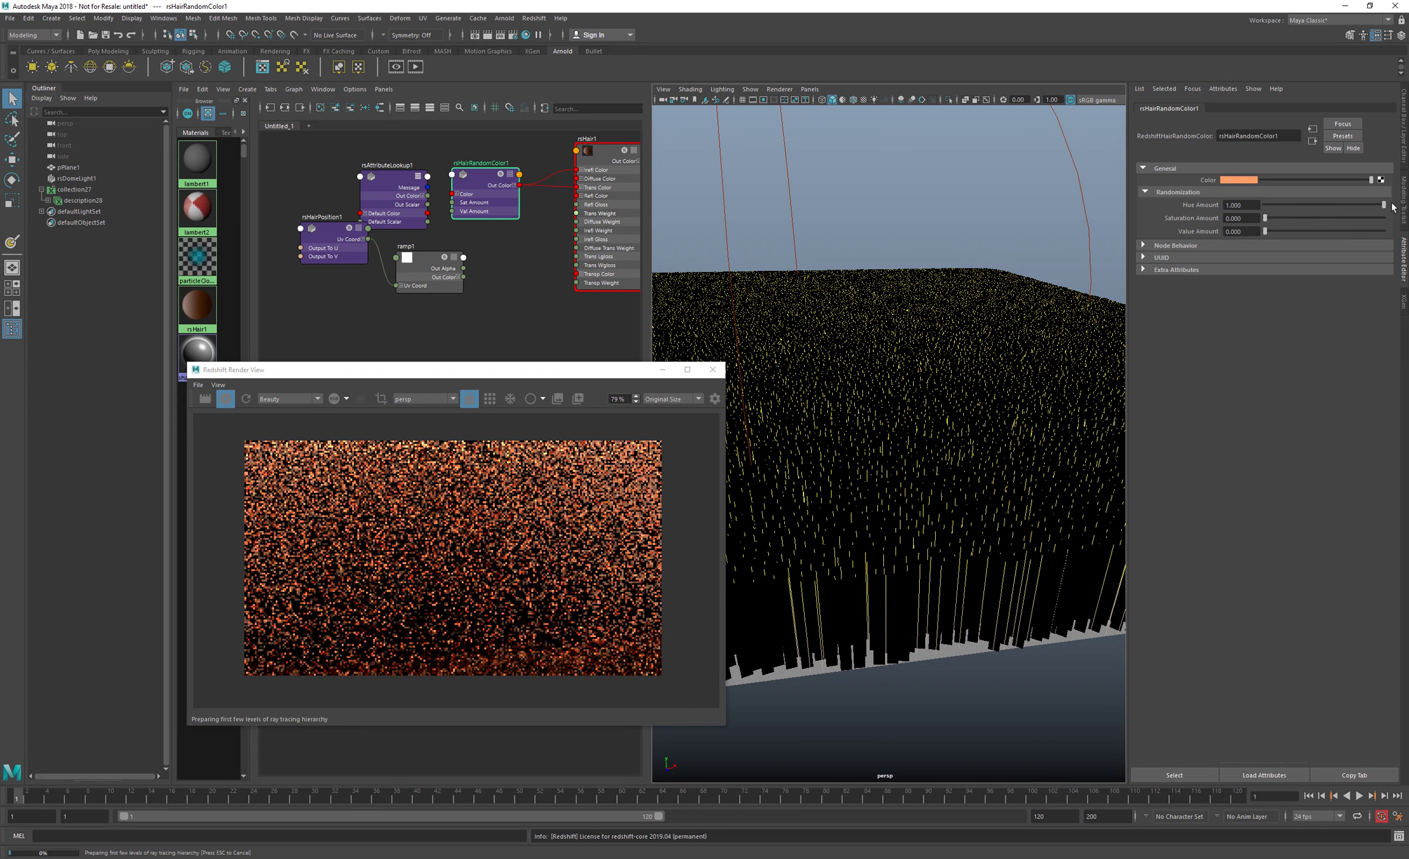
drag(1370, 204, 1393, 204)
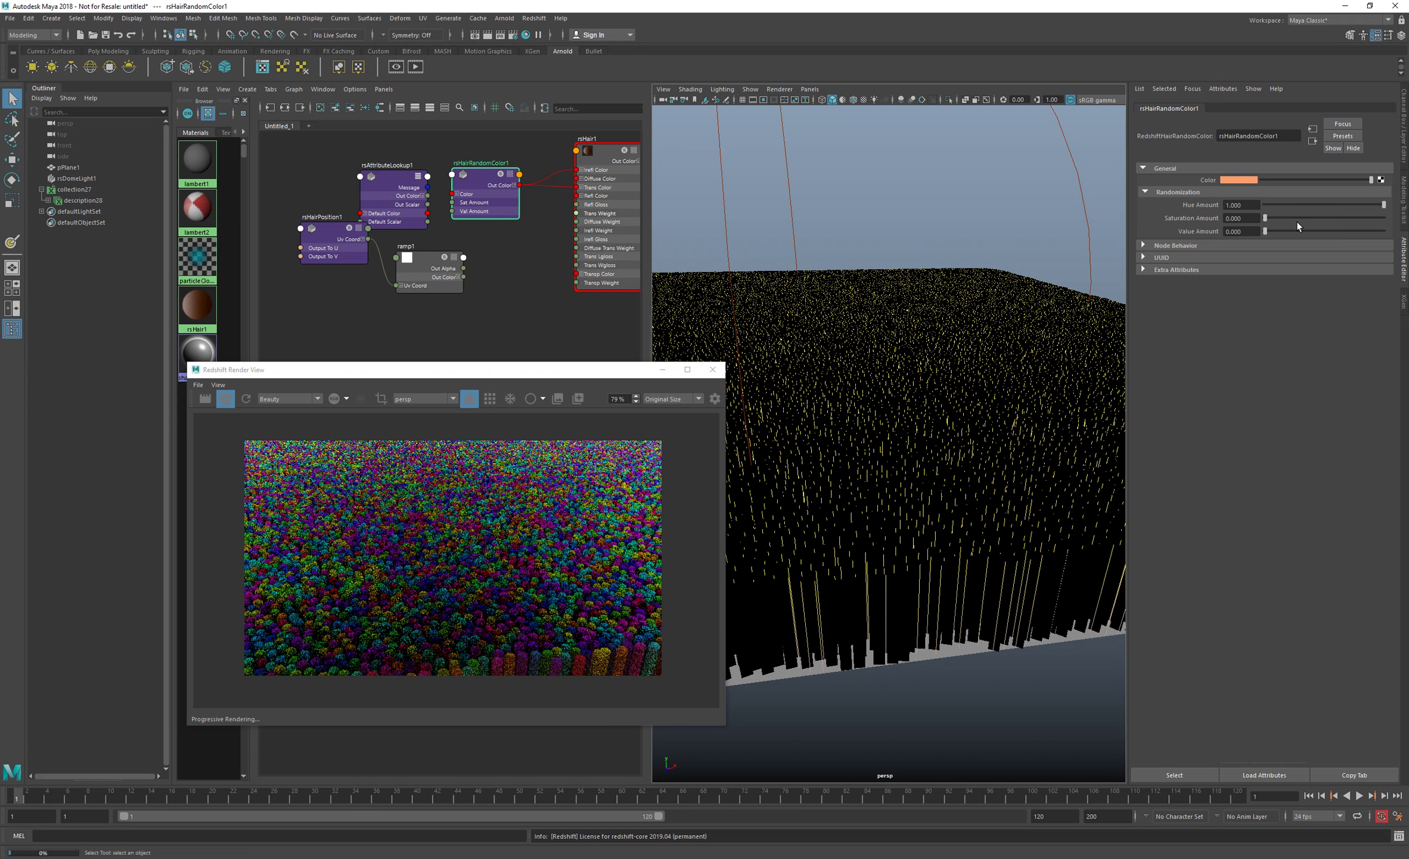
- Set rsHairRandomColor1's Hue Amount to 0.070, Saturation Amount to 0.164 and Value Amount to 0.322
click(1272, 205)
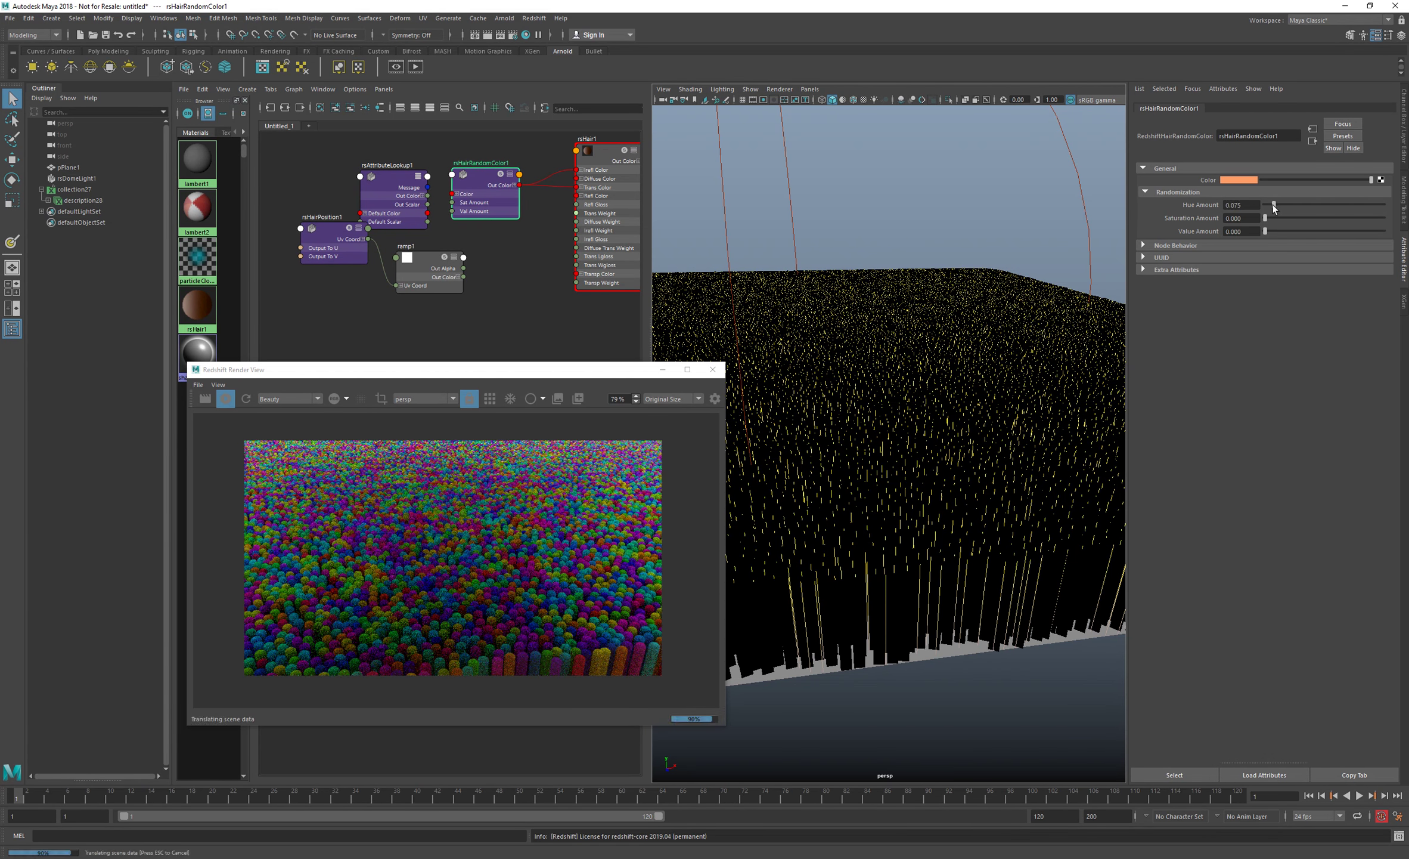
click(1272, 204)
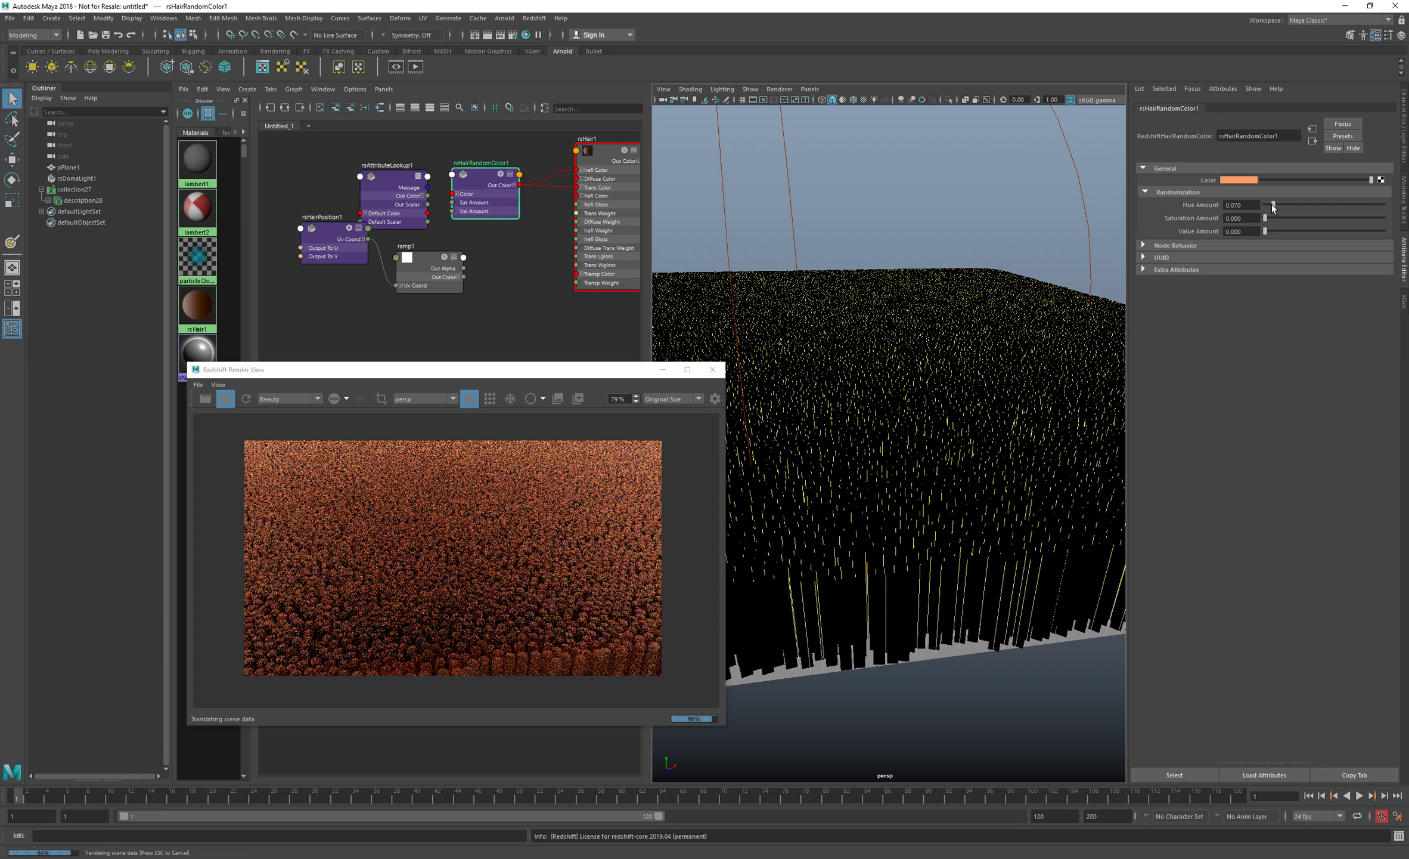
click(1284, 218)
click(1303, 231)
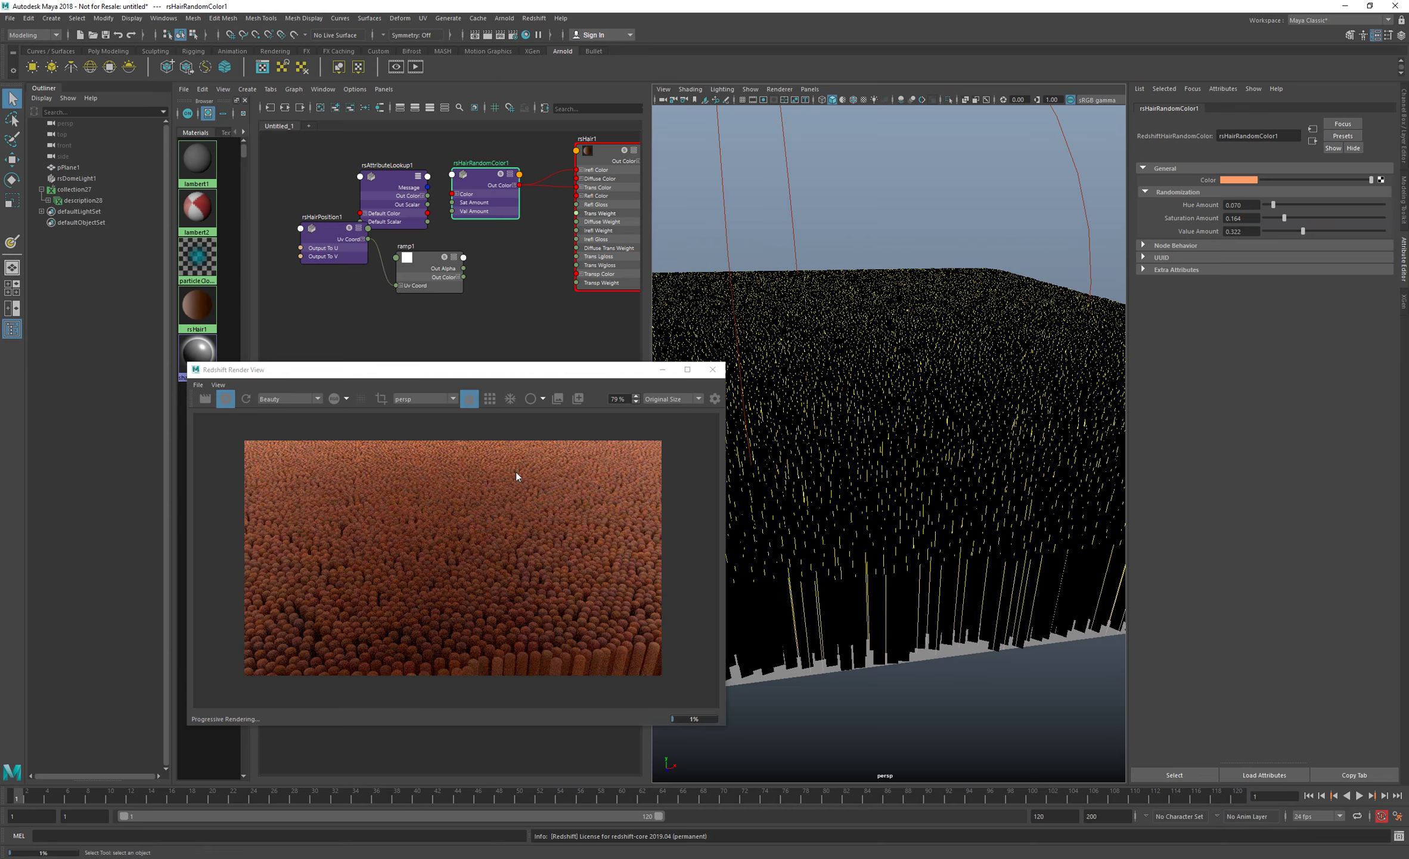
- Move rsAttributeLookup1 up, connect its Out Color to rsHairRandomColor1's Color with the interactive render stopped, and restart the render
click(225, 399)
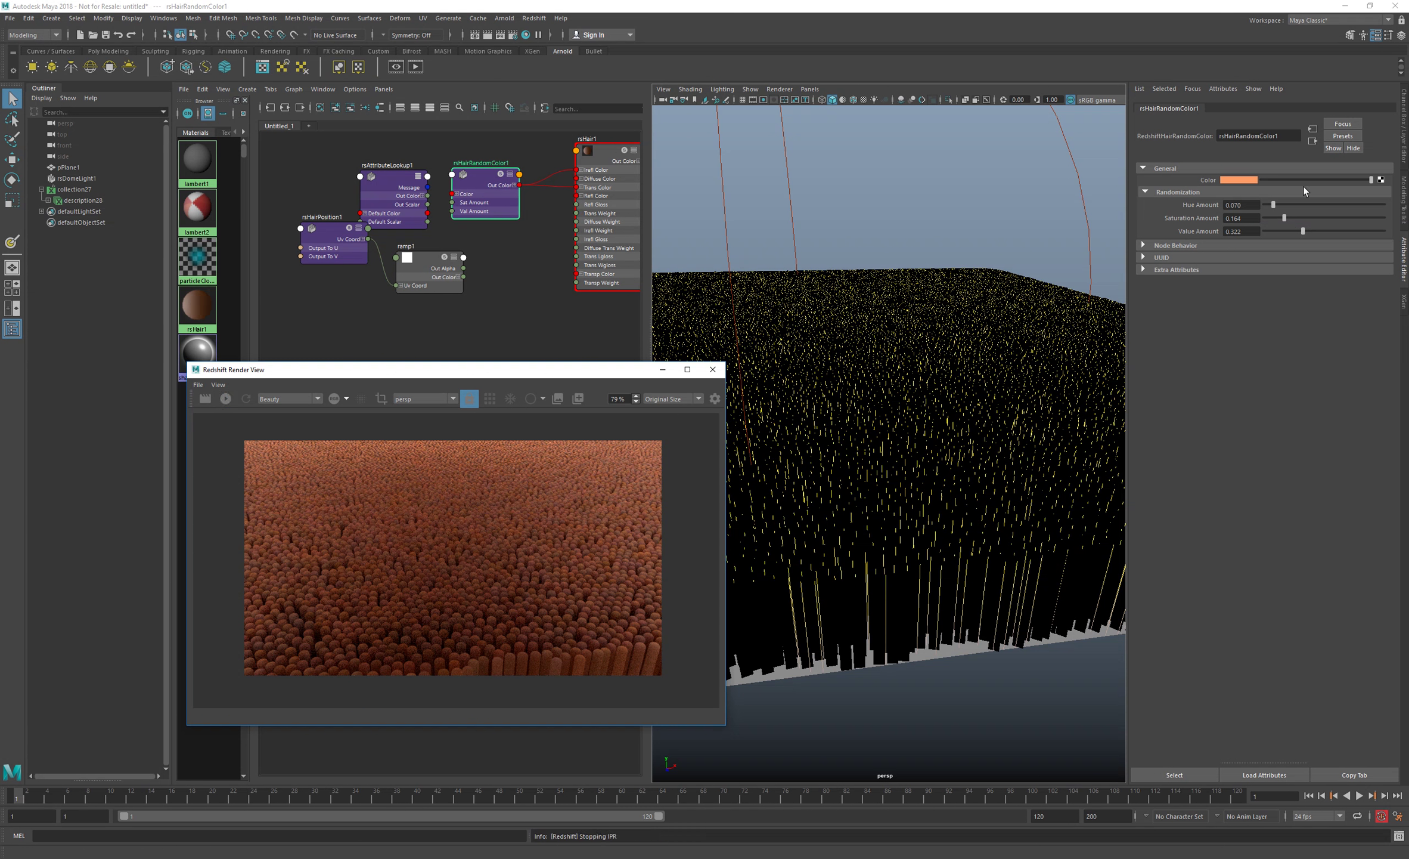
alt+middle_drag(378, 189, 402, 230)
scroll(399, 233, up, 2)
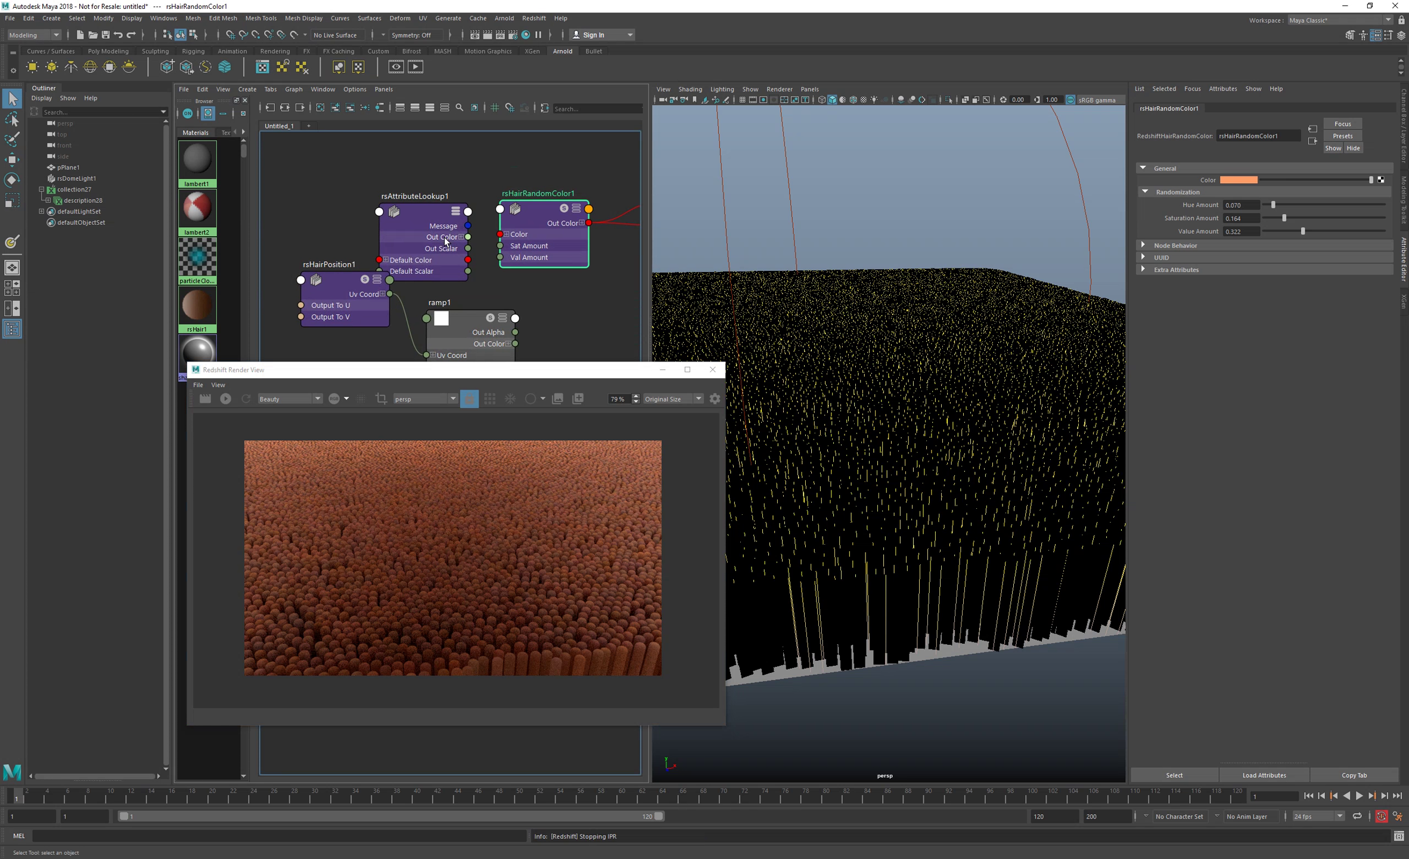
drag(444, 241, 508, 234)
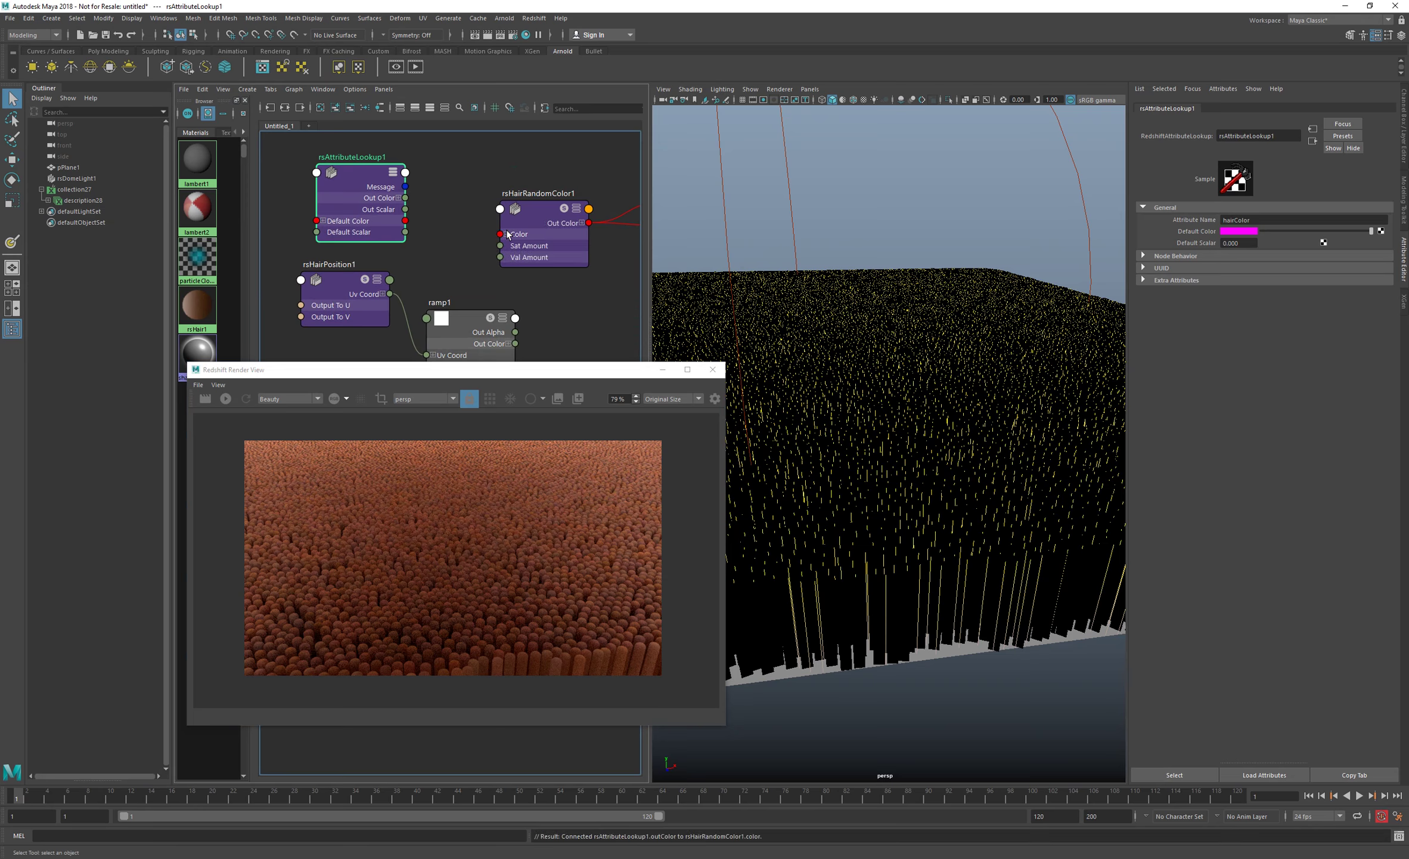
click(225, 399)
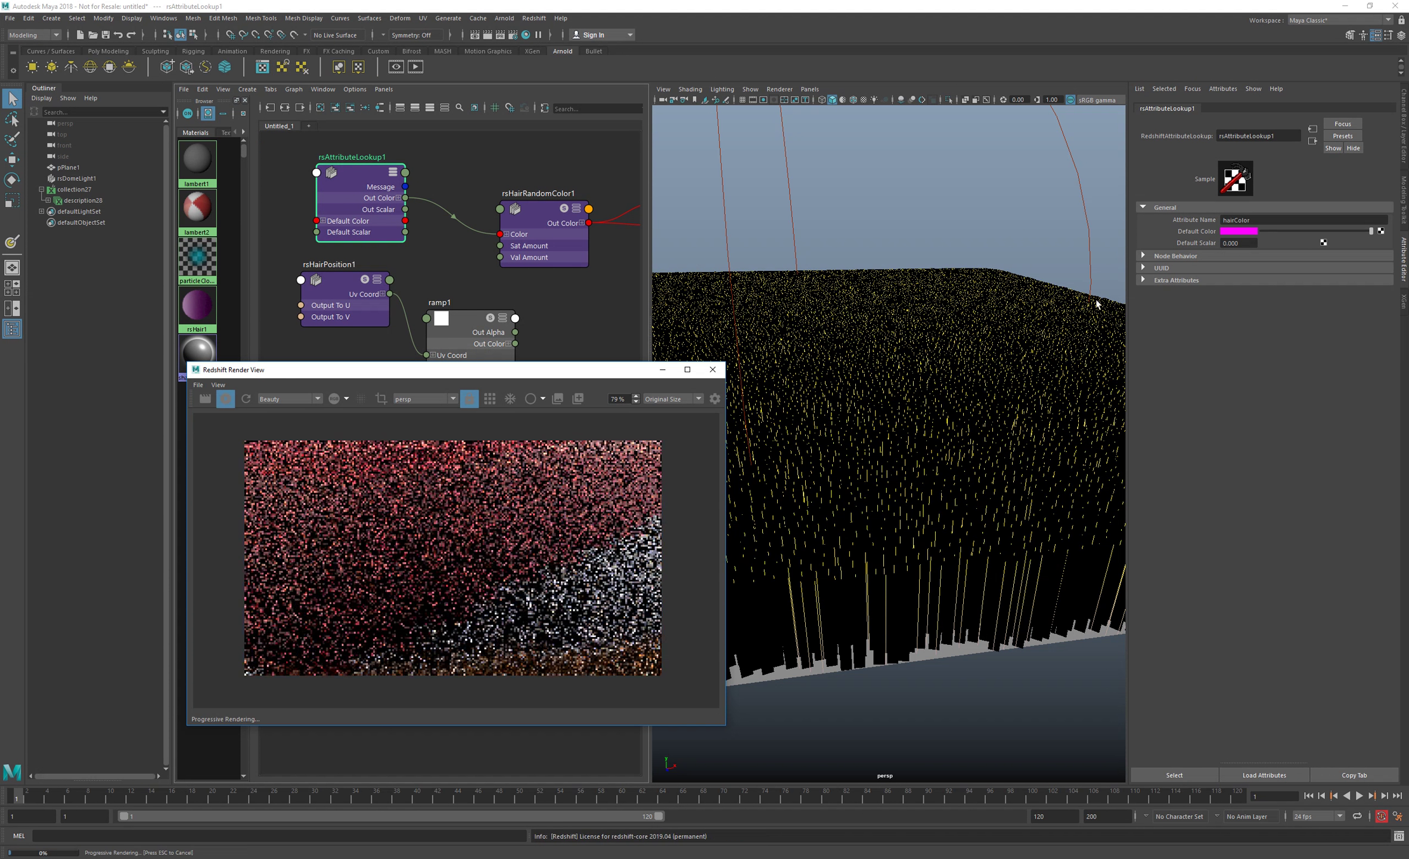
- Turn on the resolution gate in the perspective view and frame the whole hair patch inside it
alt+right_drag(1026, 455, 931, 453)
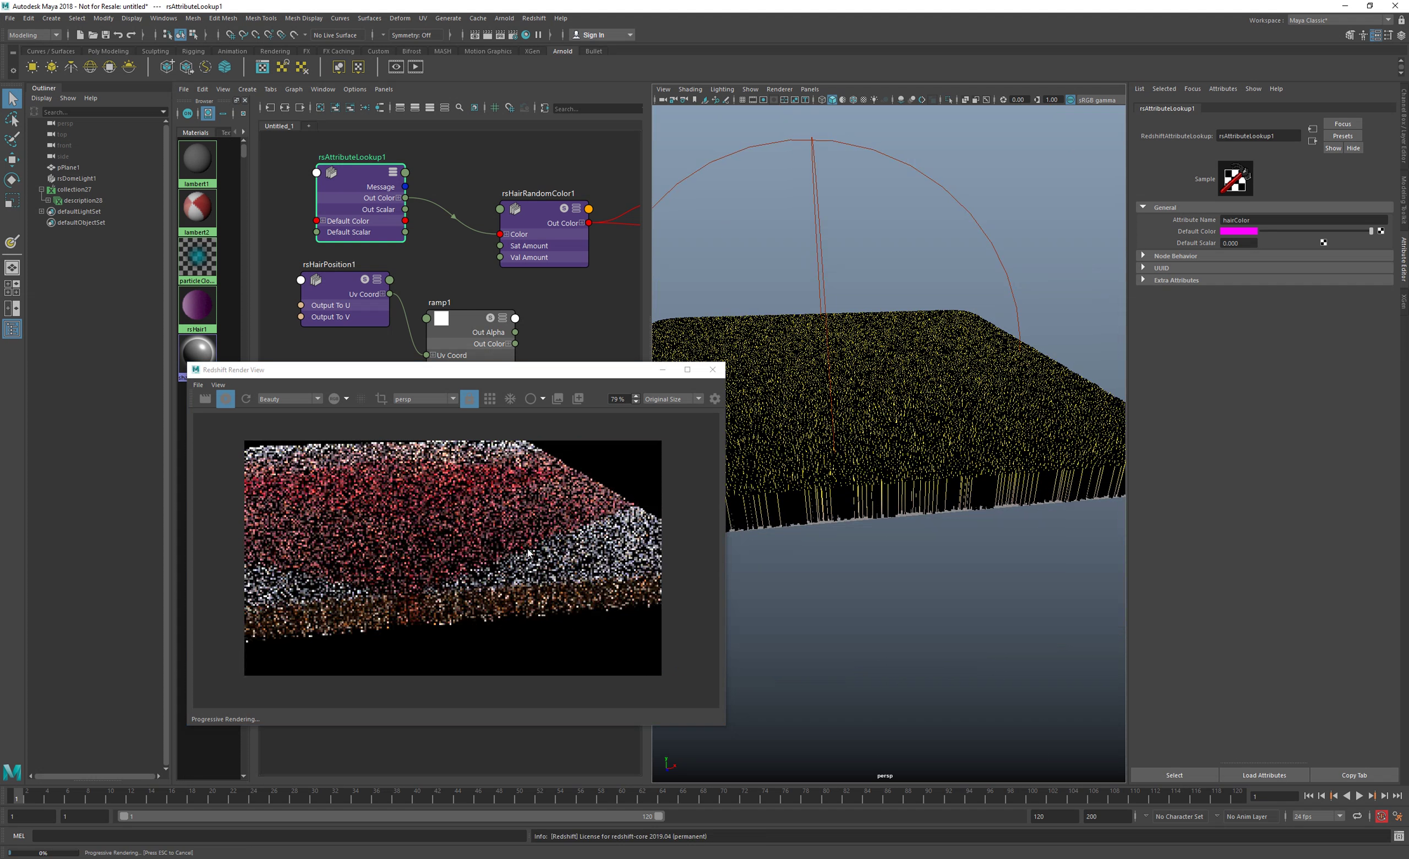
scroll(526, 554, down, 2)
scroll(494, 535, up, 1)
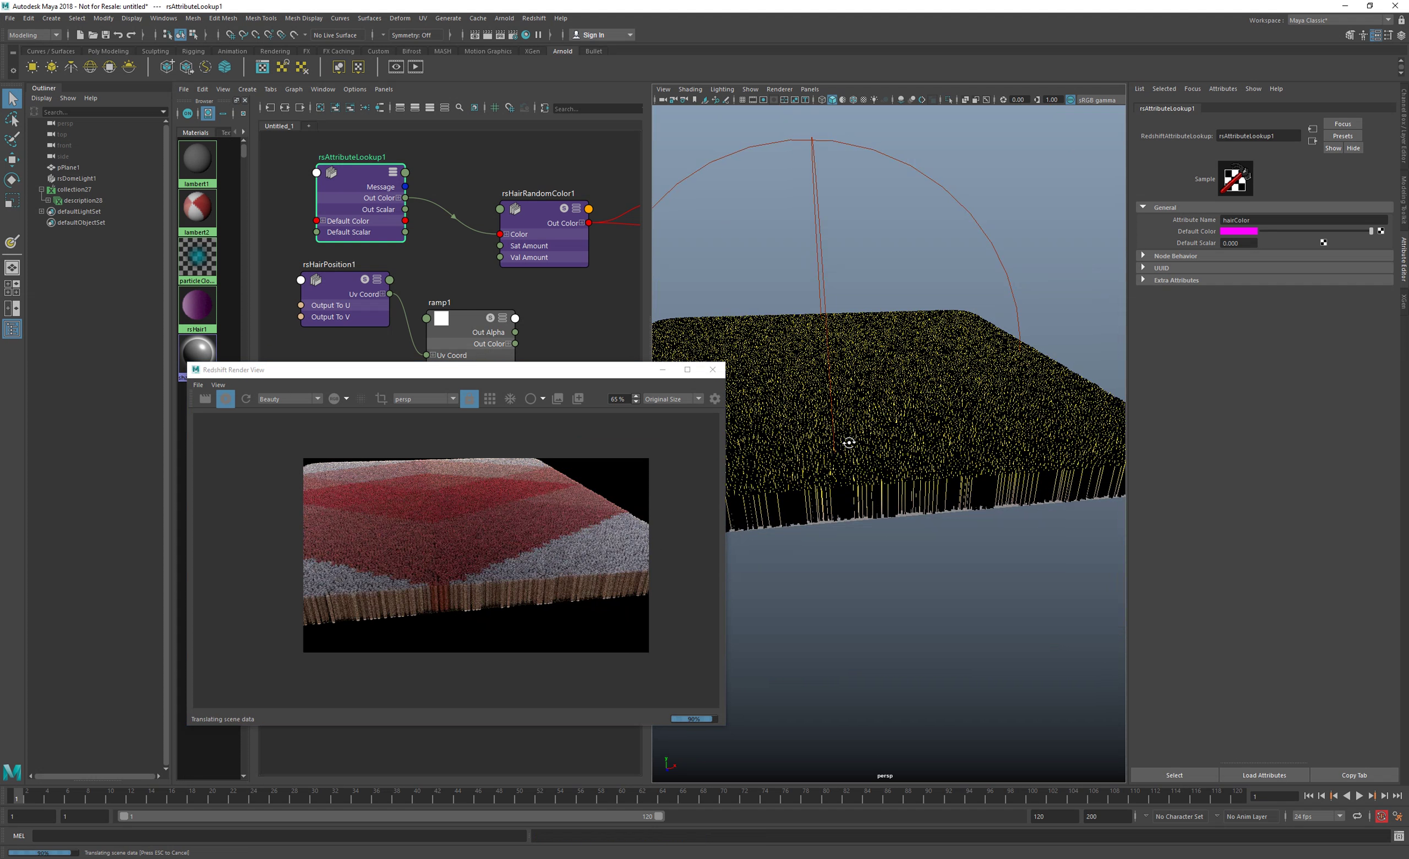
scroll(845, 443, up, 3)
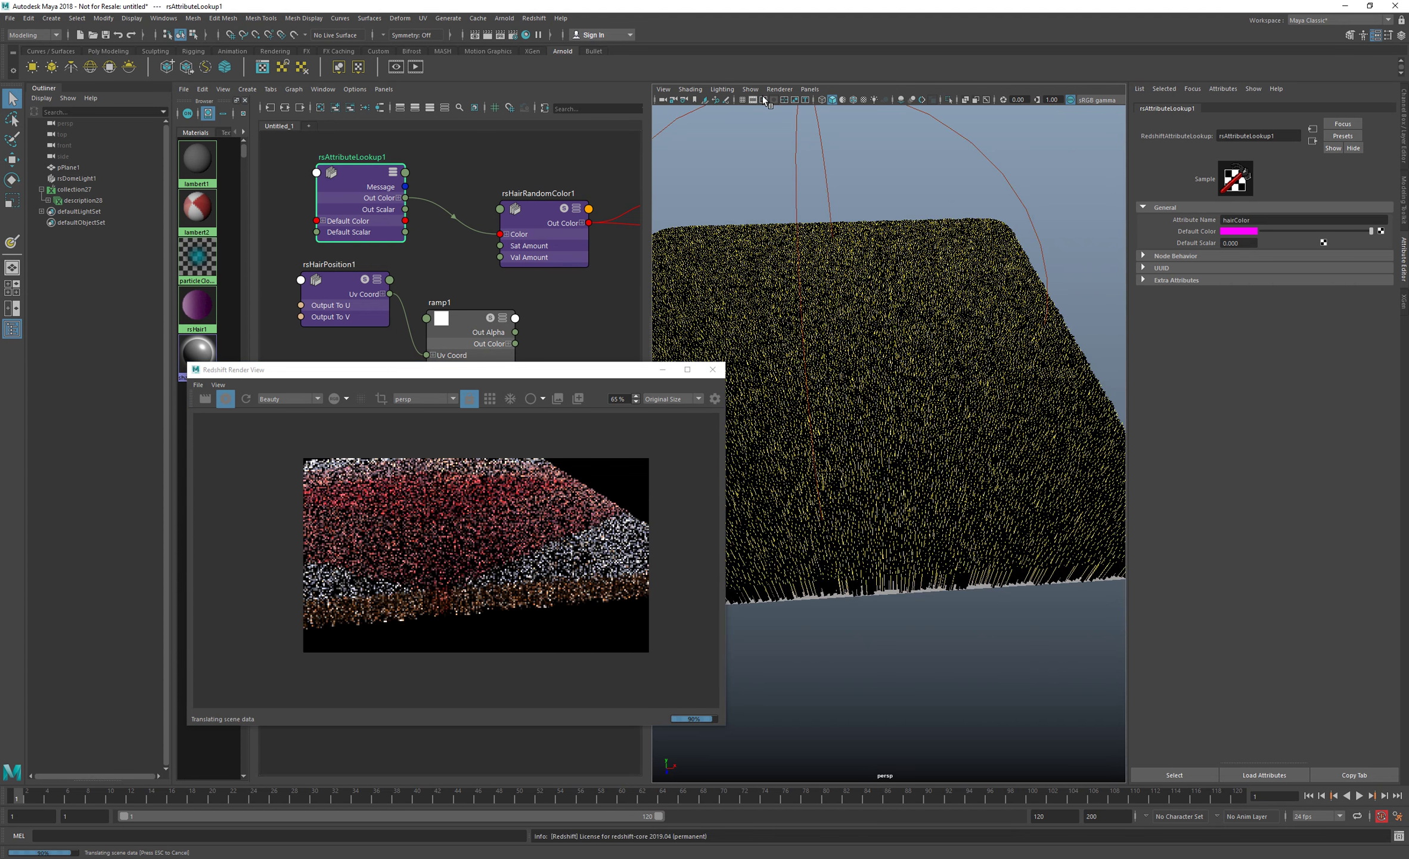
click(763, 99)
scroll(897, 462, down, 3)
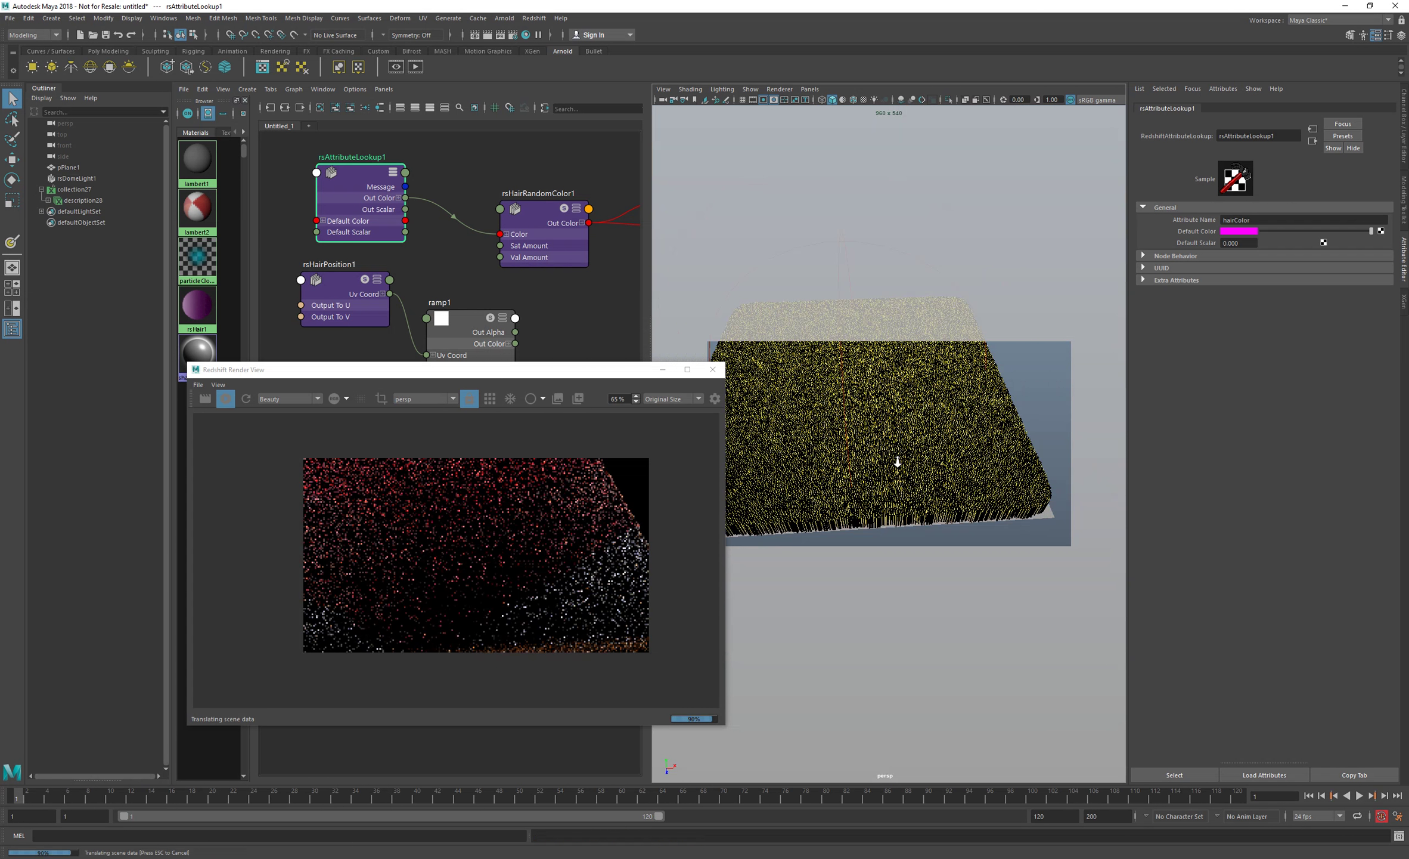
alt+middle_drag(899, 455, 911, 483)
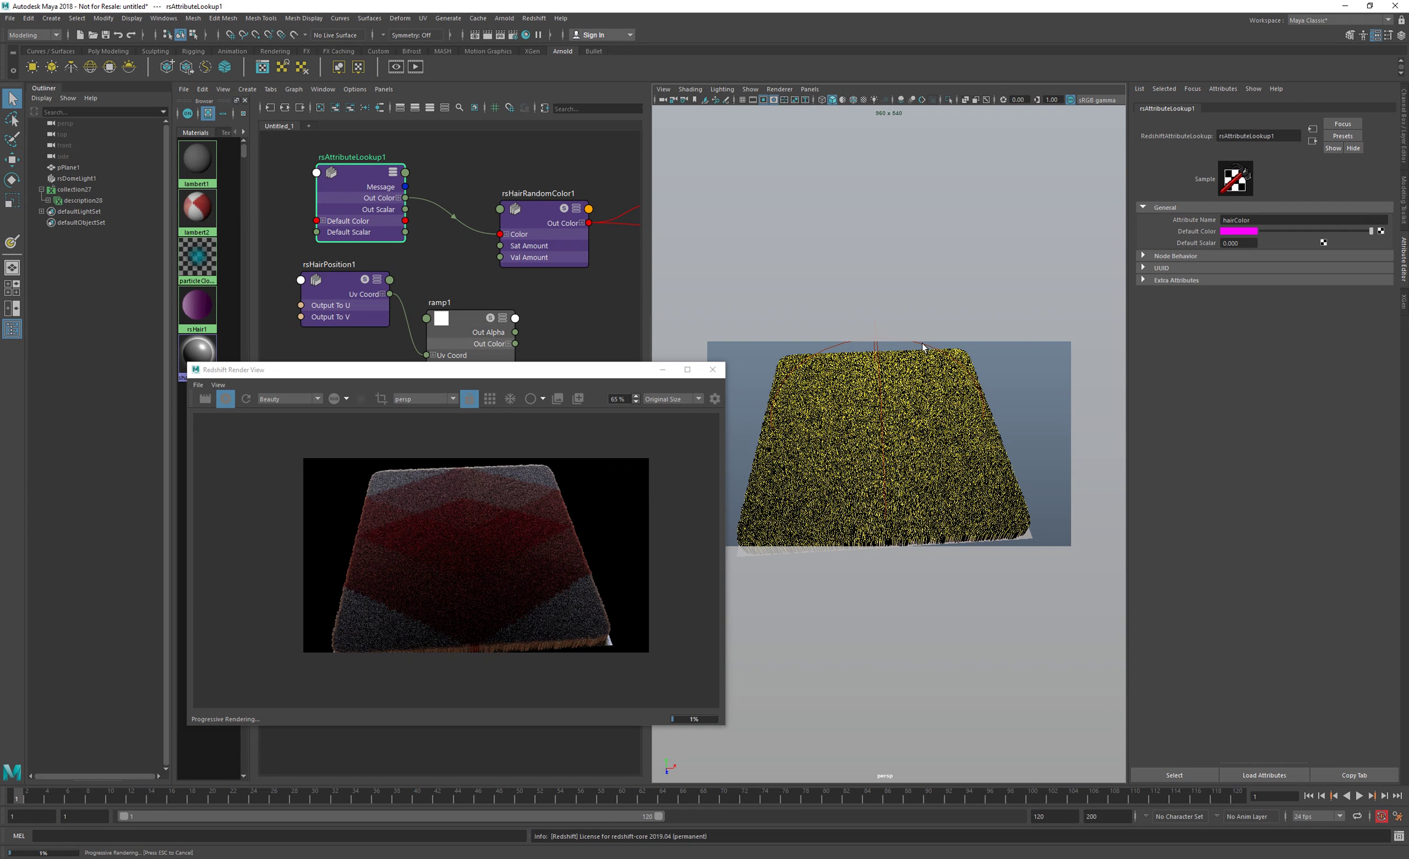
- Select the dome light and raise its exposure to 3.748
click(965, 343)
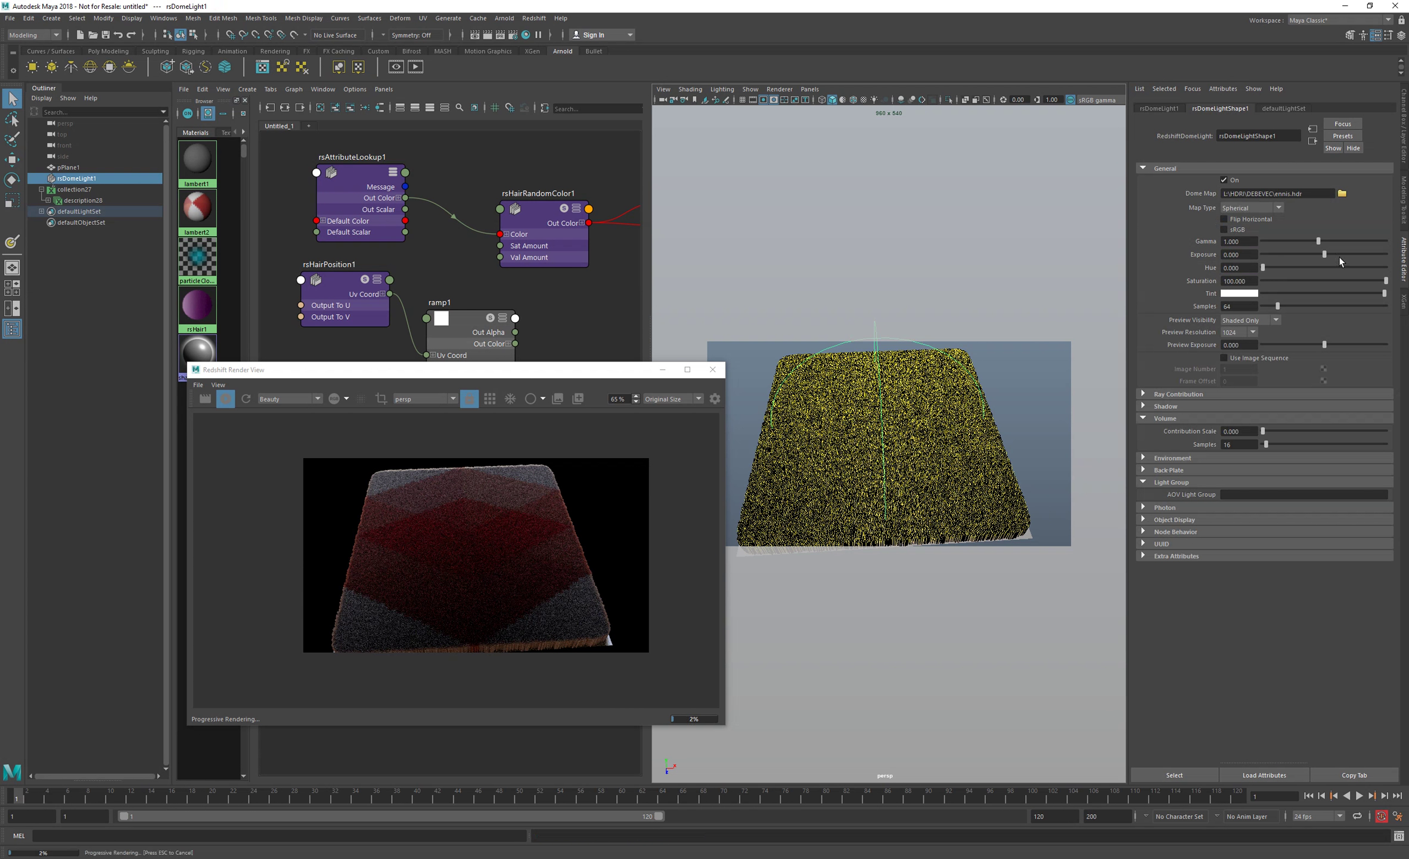
click(1341, 254)
drag(1347, 253, 1366, 254)
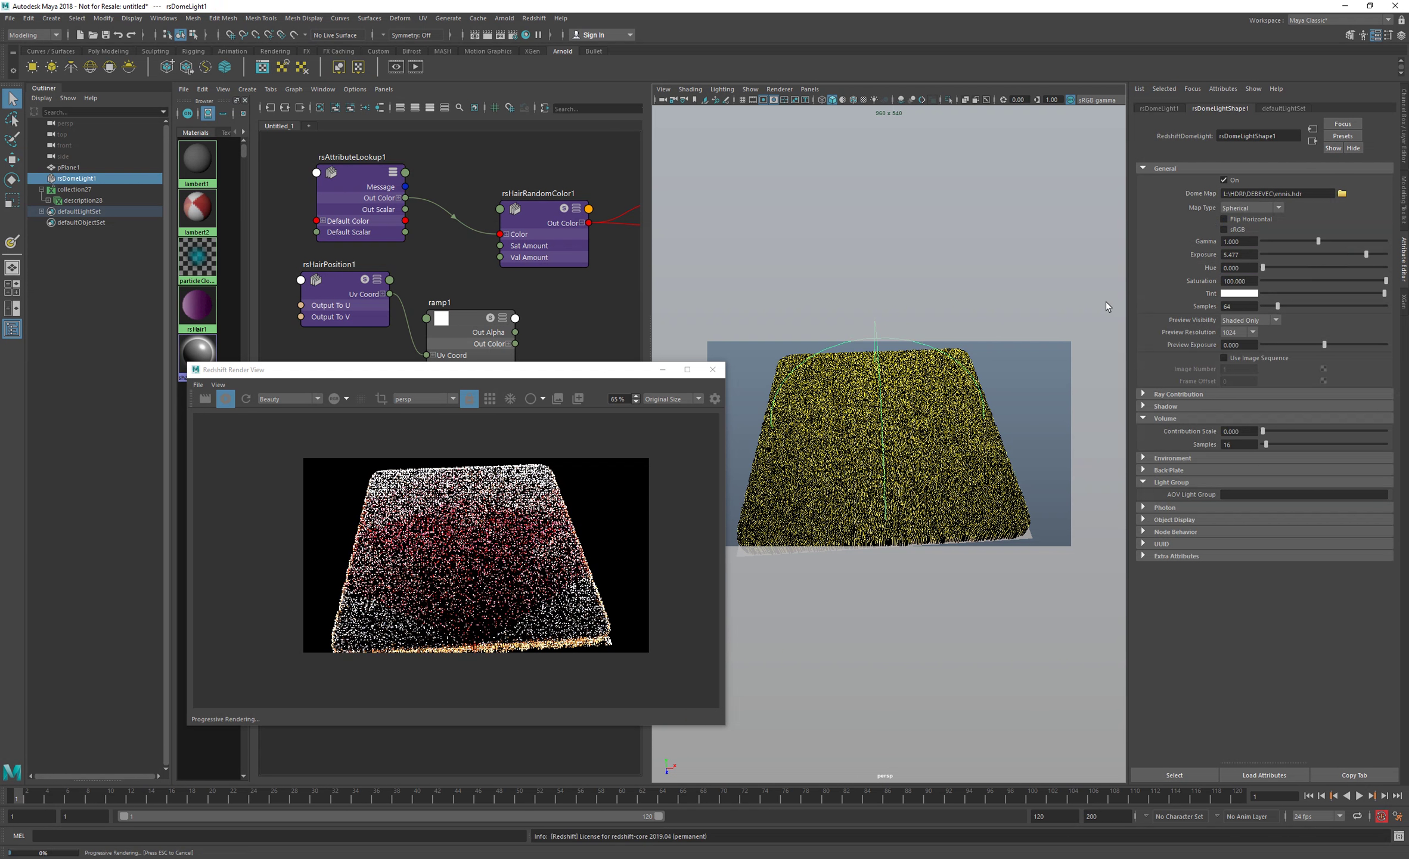
click(1352, 253)
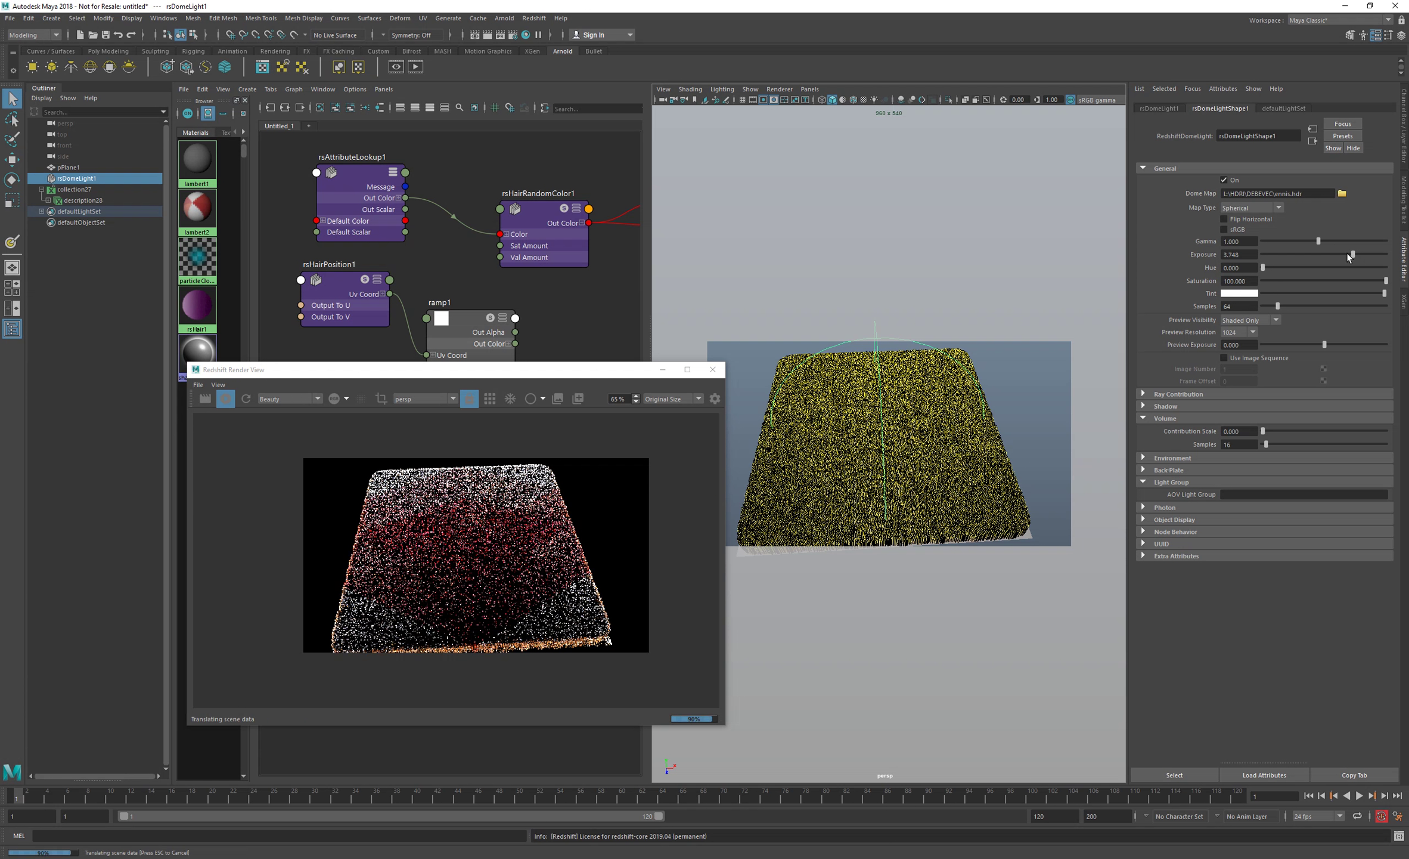
scroll(537, 549, up, 3)
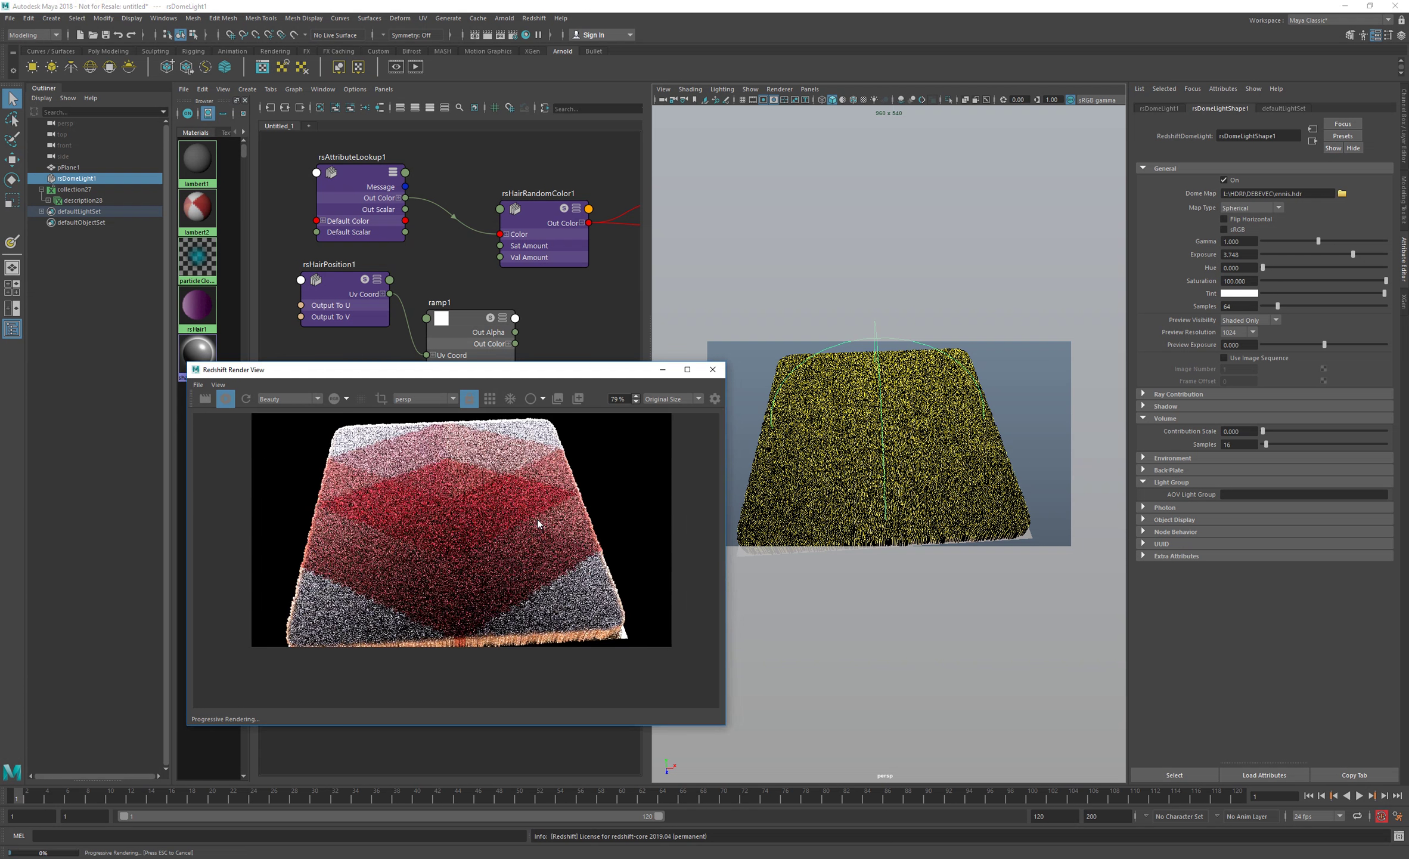
- Switch the interactive render to bucket rendering and inspect the colored hair strands up close
click(489, 398)
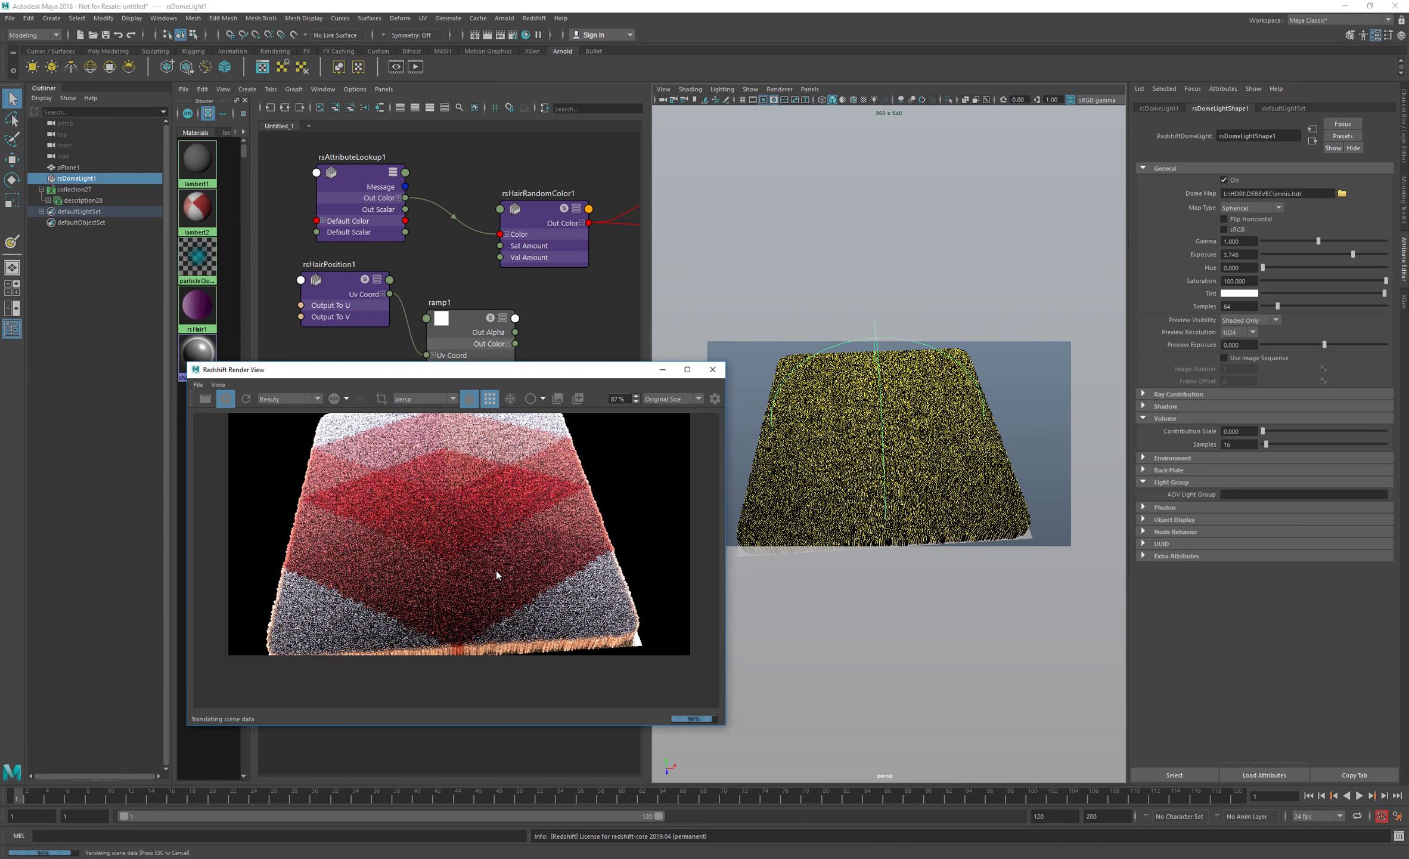
scroll(498, 575, up, 5)
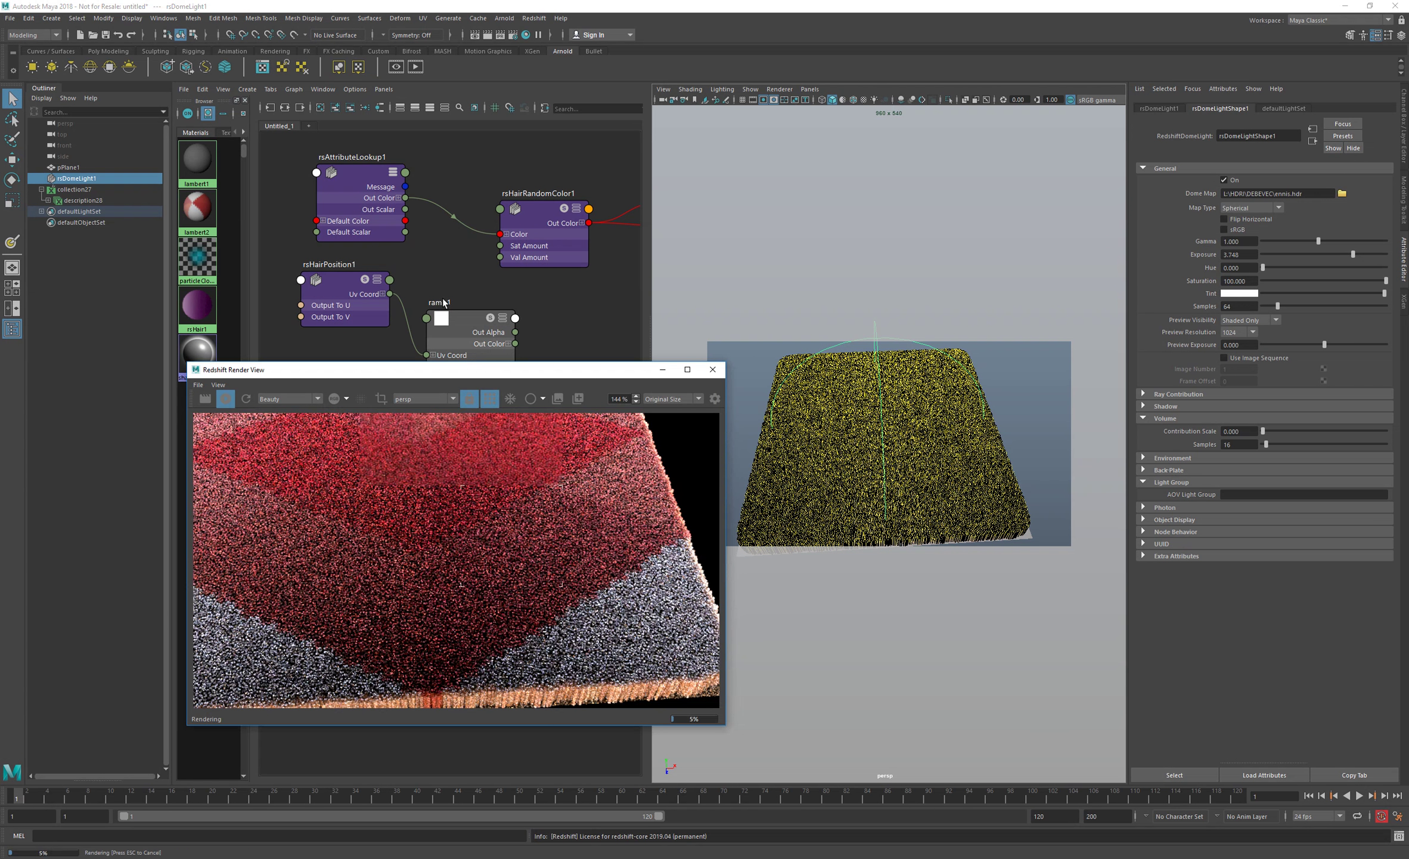
scroll(444, 510, up, 8)
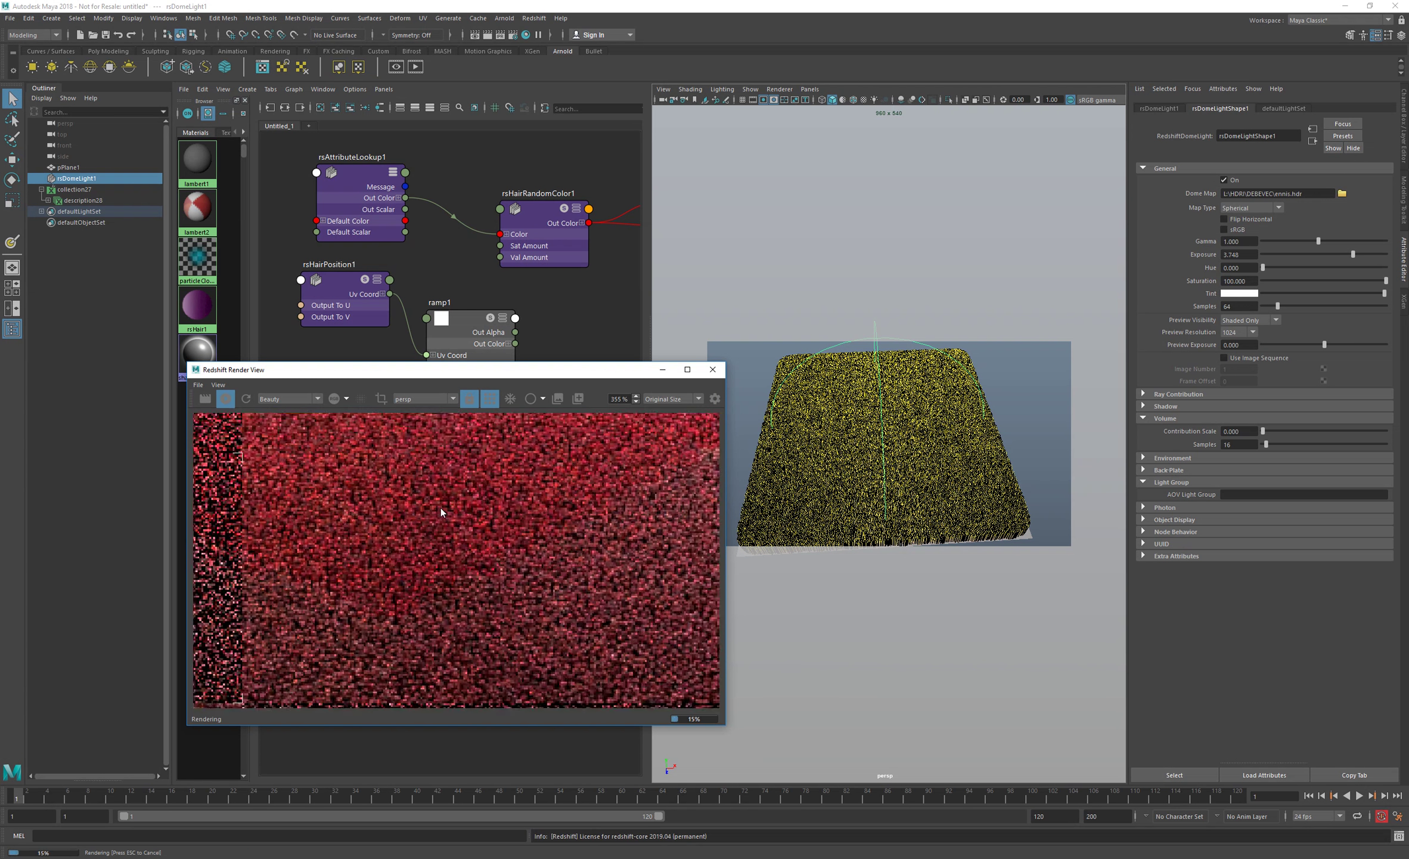
scroll(492, 523, down, 11)
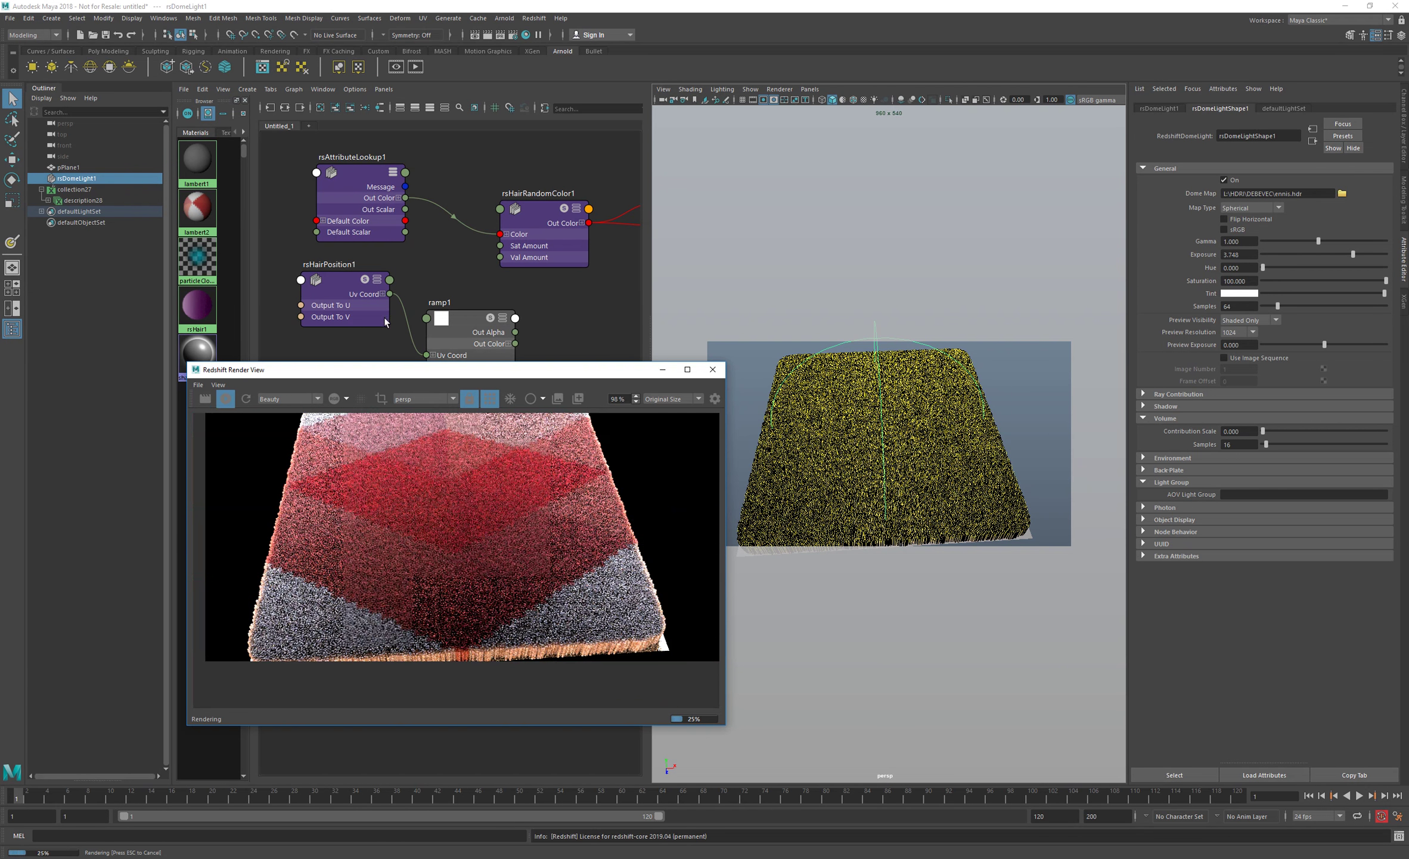
- Test rsHairRandomColor1 with Hue Amounts of 0.991 and 0.150 and a Saturation Amount of 1.000
click(545, 207)
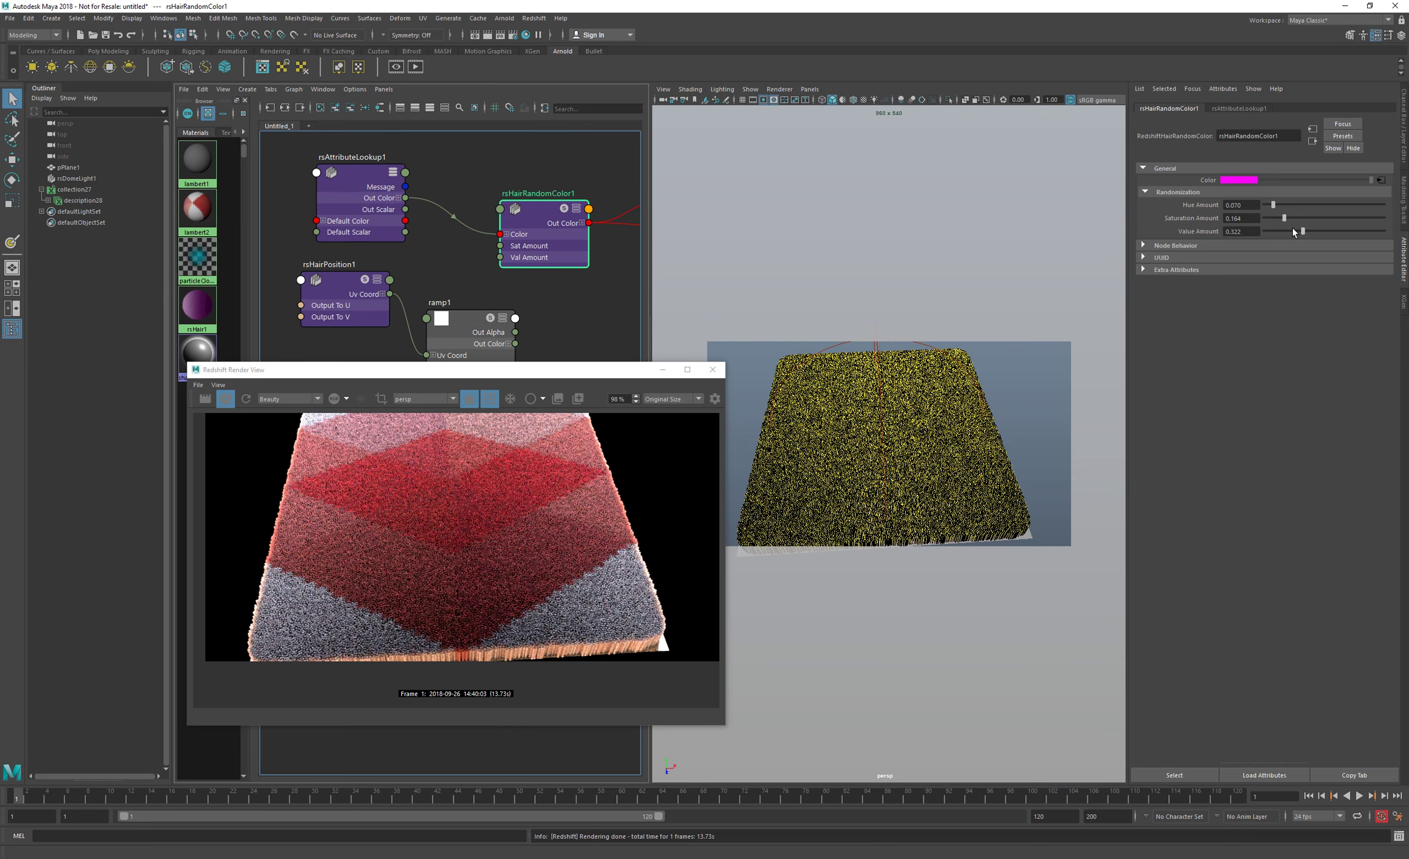
drag(1334, 207, 1389, 210)
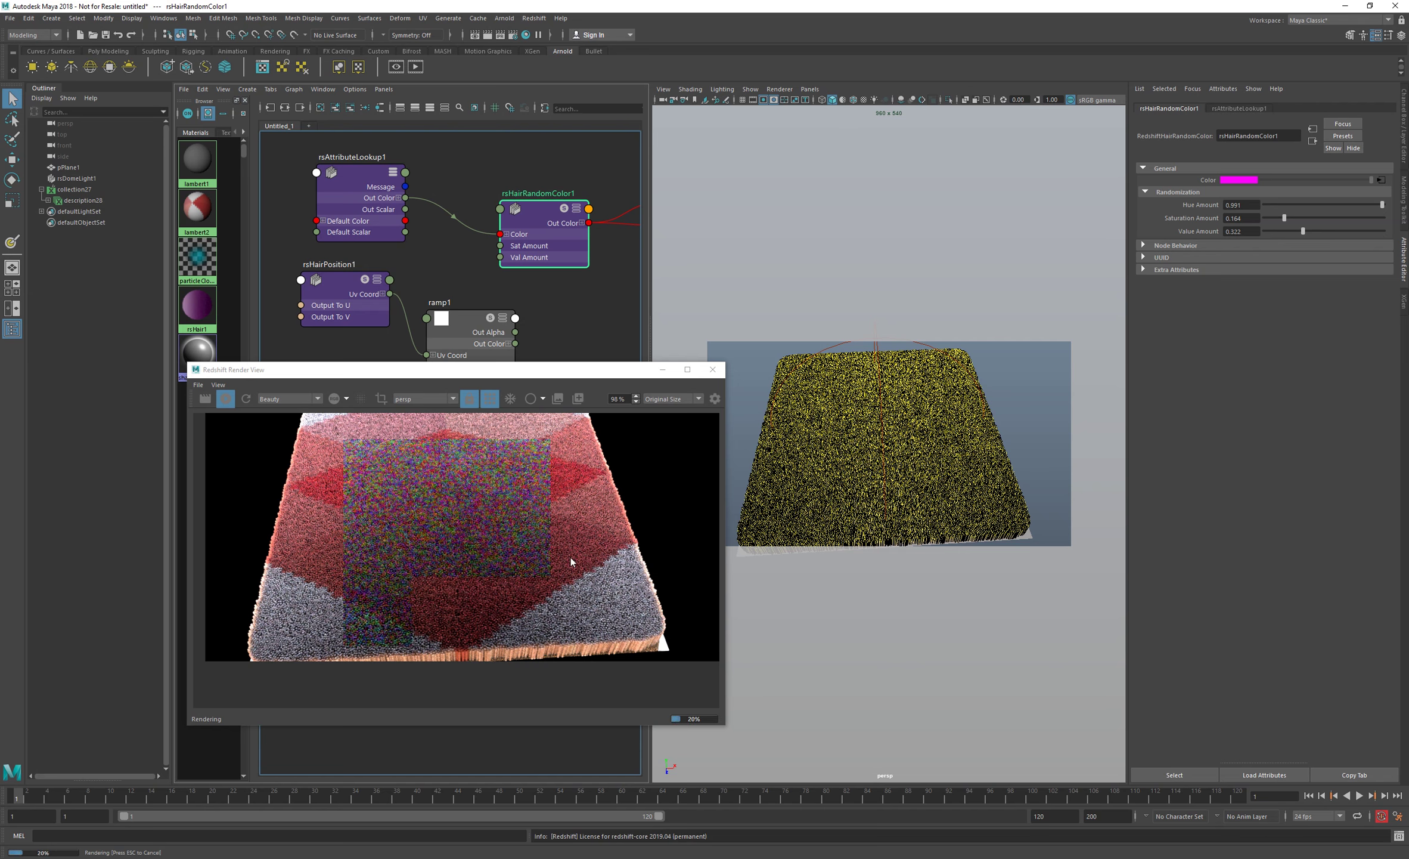
click(1283, 206)
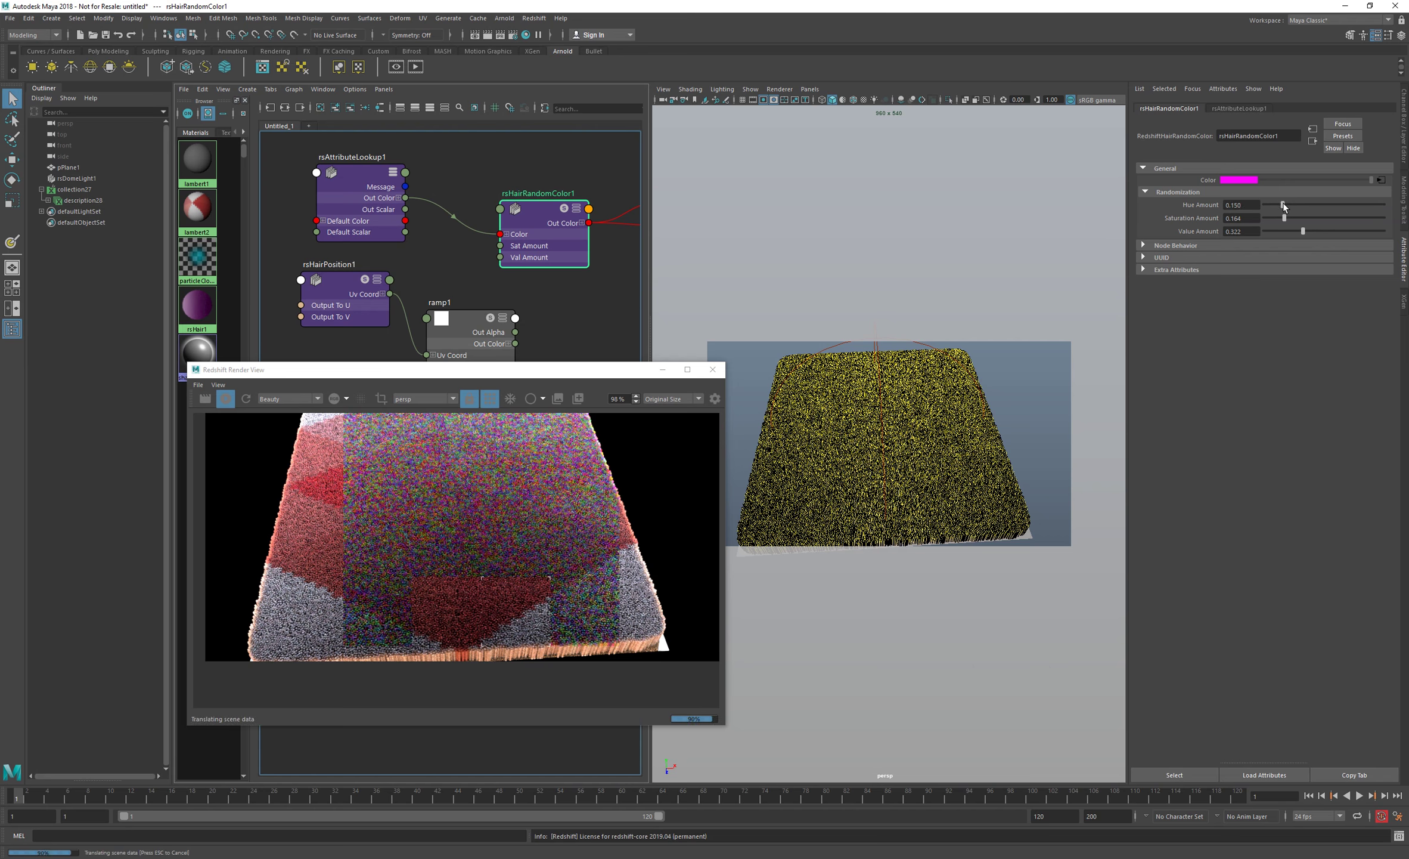
click(1383, 218)
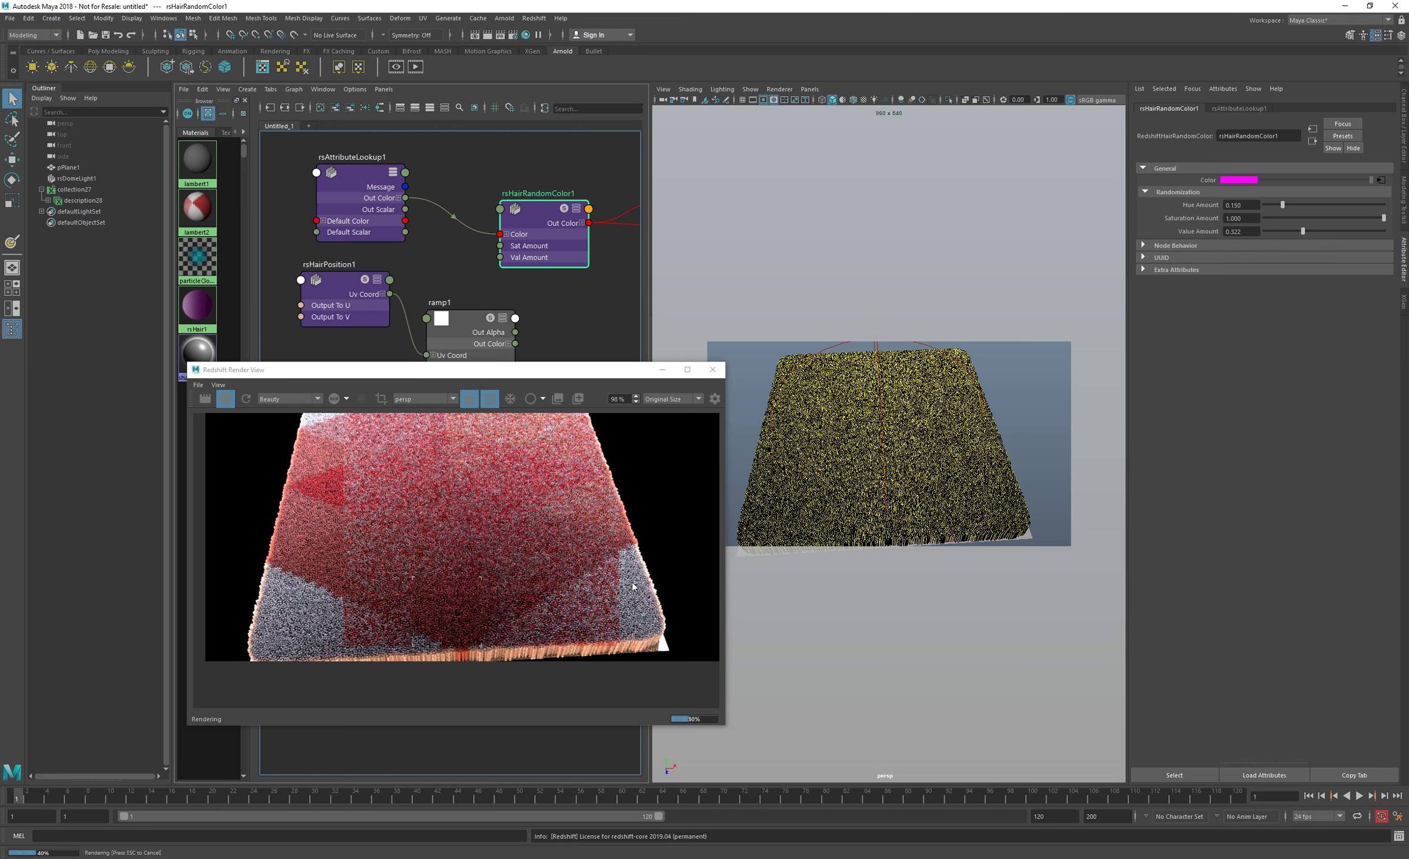
- Set rsHairRandomColor1's Saturation Amount to 0.000, Value Amount to 1.000 and Hue Amount to 0.033
click(1270, 216)
drag(1266, 216, 1264, 216)
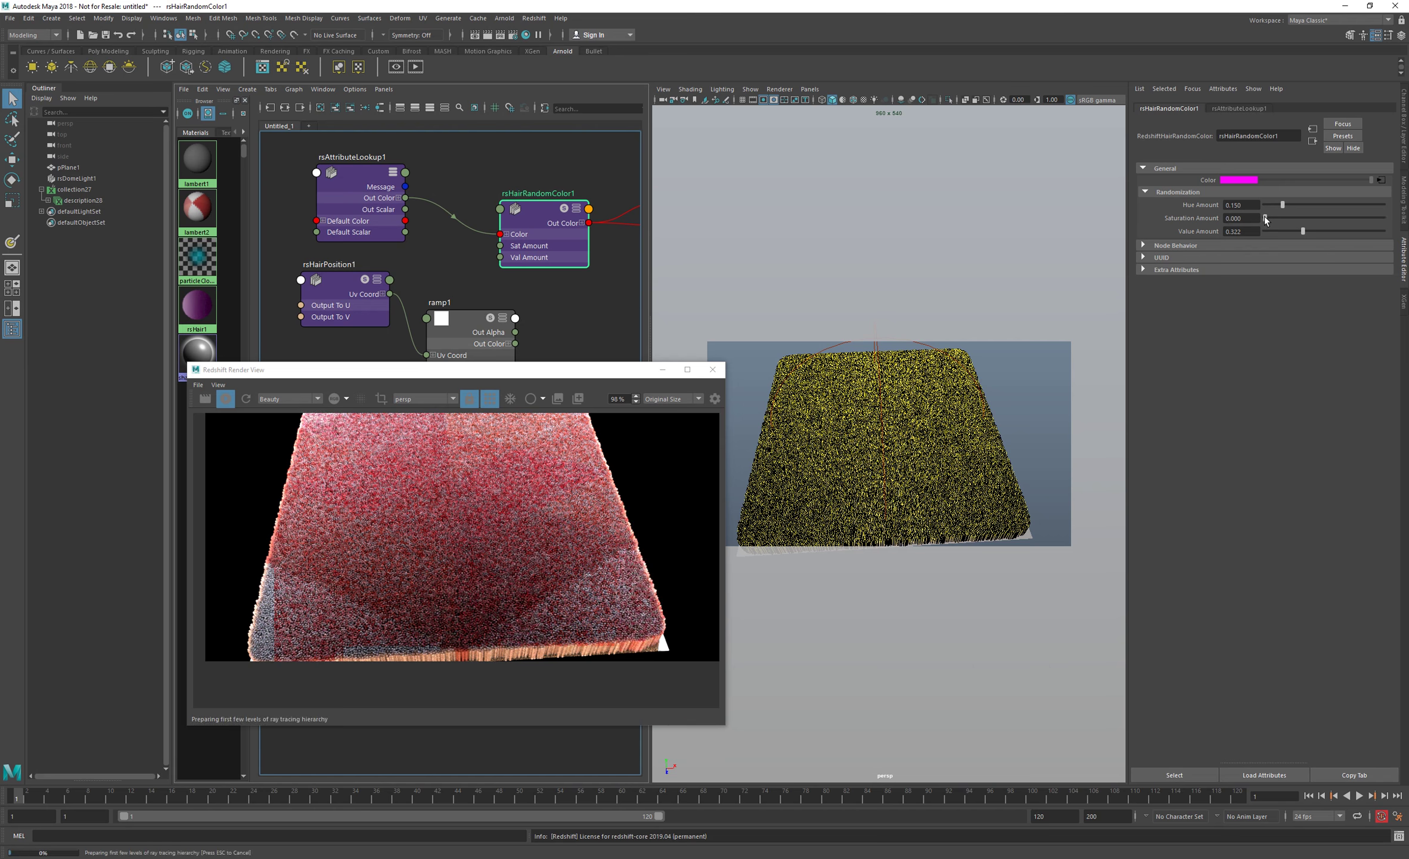
click(1384, 232)
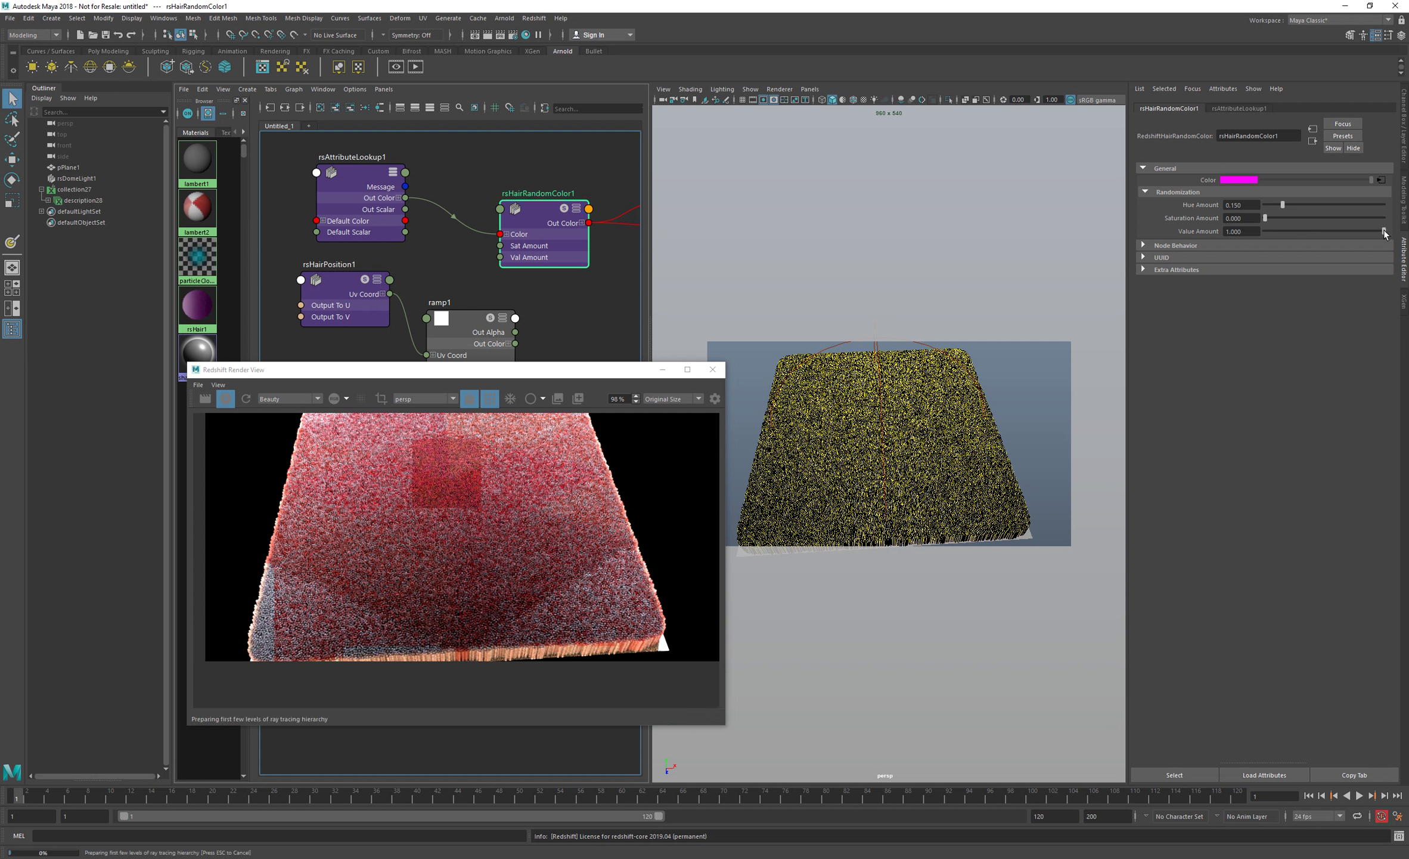
click(1269, 205)
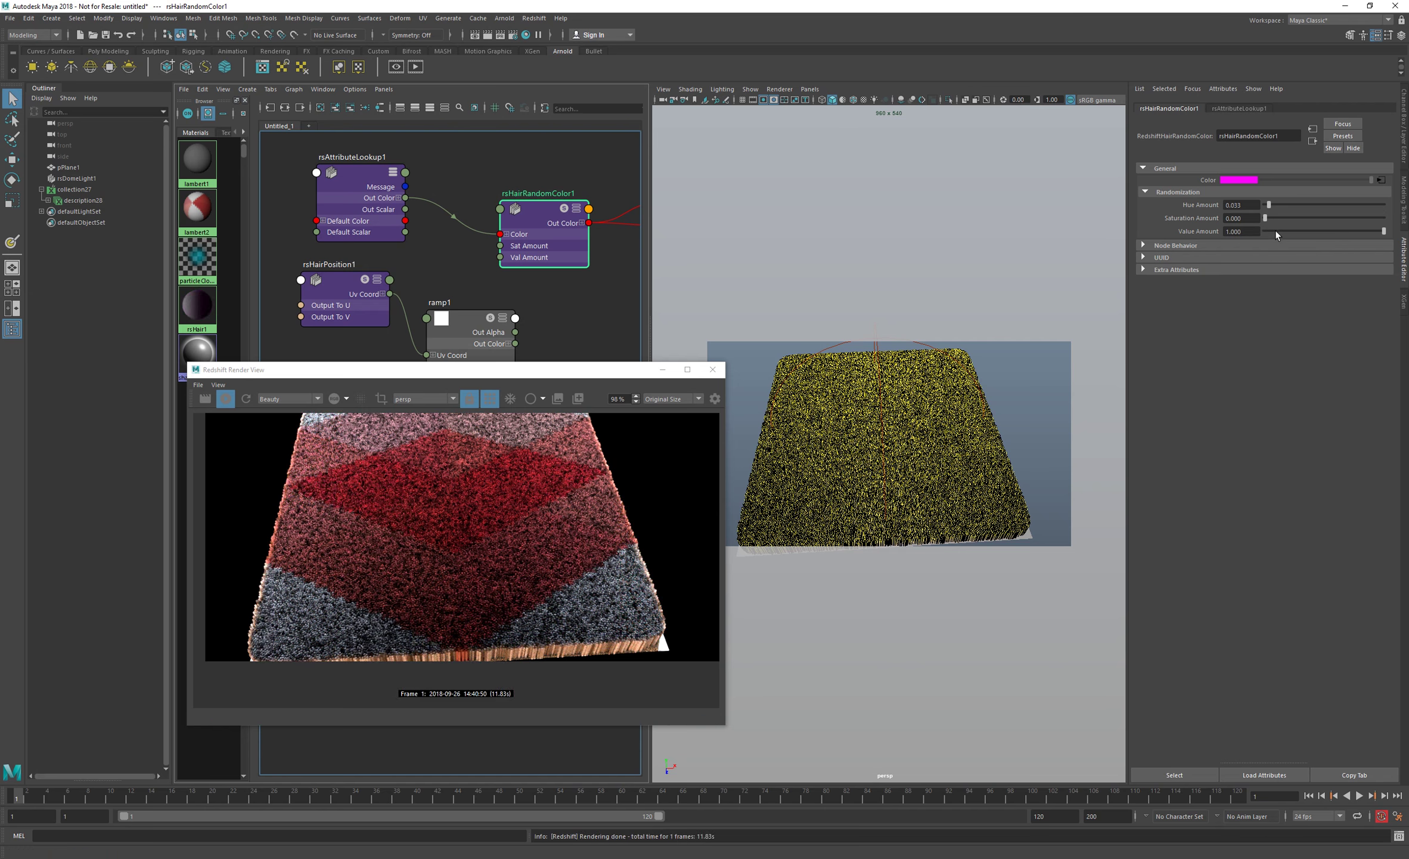
- Set rsHairRandomColor1's Value Amount to 0.093 and rearrange the rsHairPosition1 and ramp1 nodes beneath the color nodes in the graph
click(1276, 231)
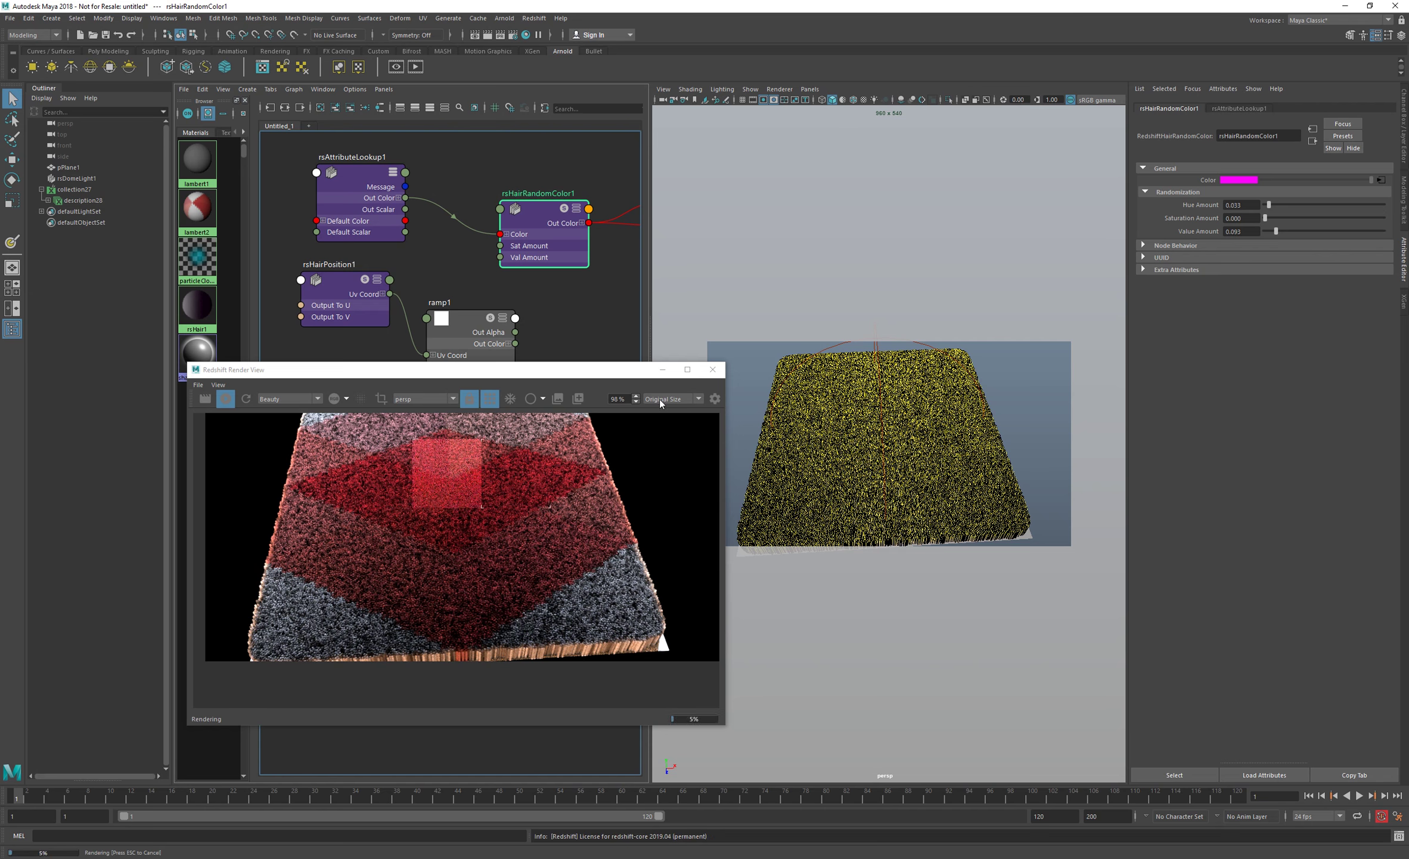
scroll(514, 299, down, 1)
alt+right_drag(515, 299, 509, 283)
alt+middle_drag(509, 283, 500, 236)
alt+right_drag(500, 236, 523, 242)
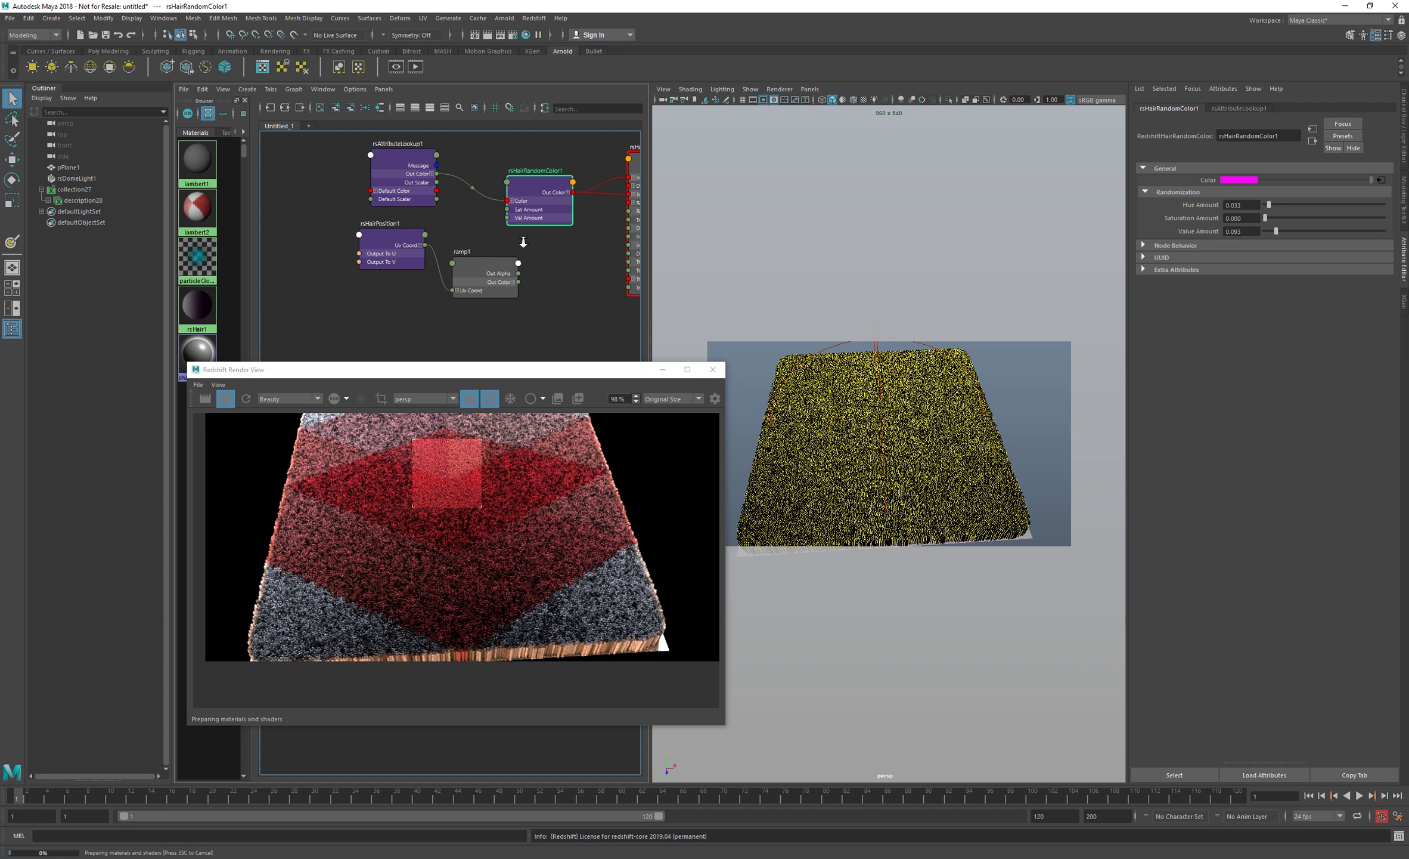
drag(563, 219, 562, 206)
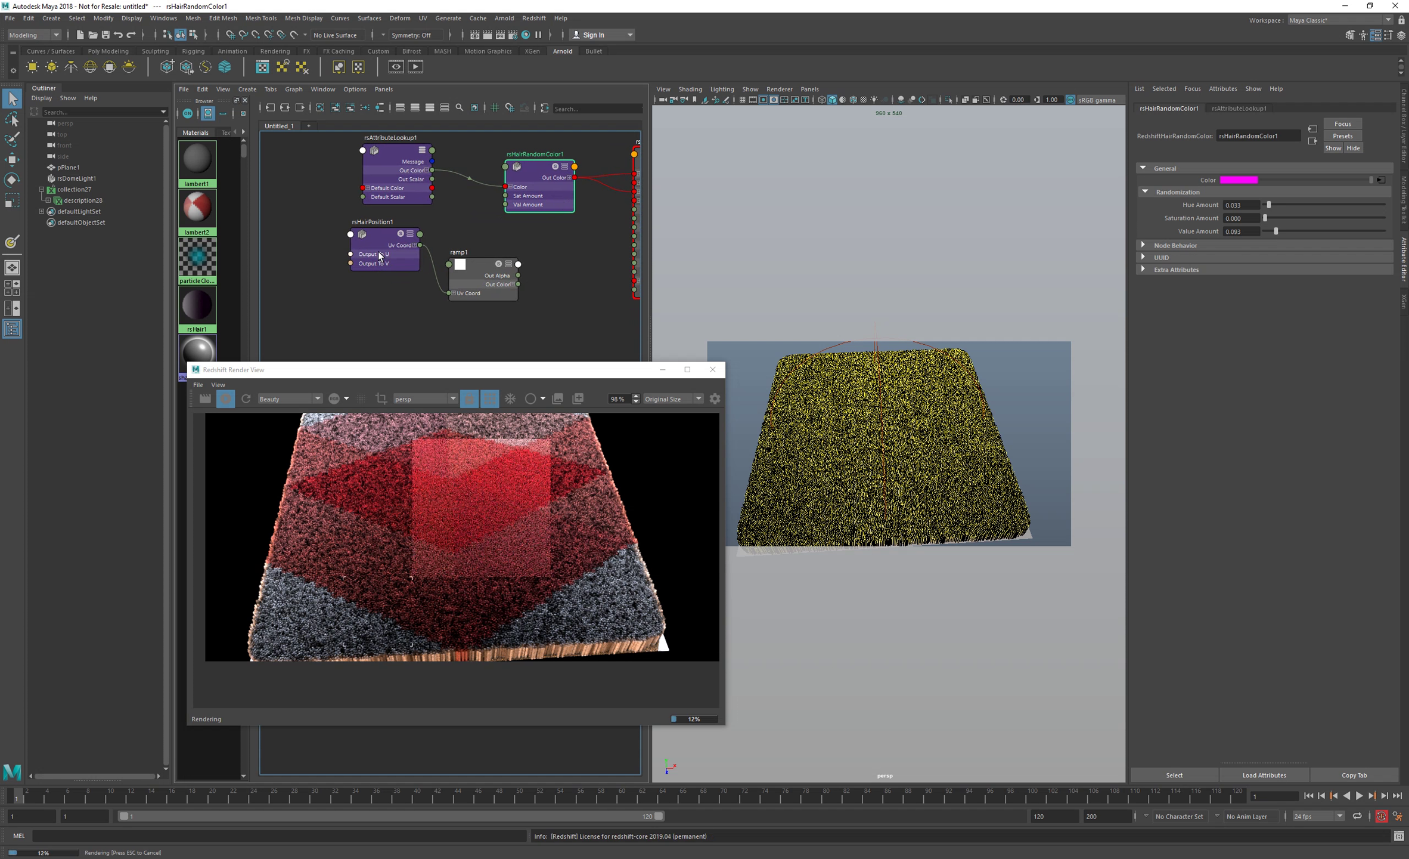
drag(381, 259, 352, 299)
drag(476, 278, 455, 285)
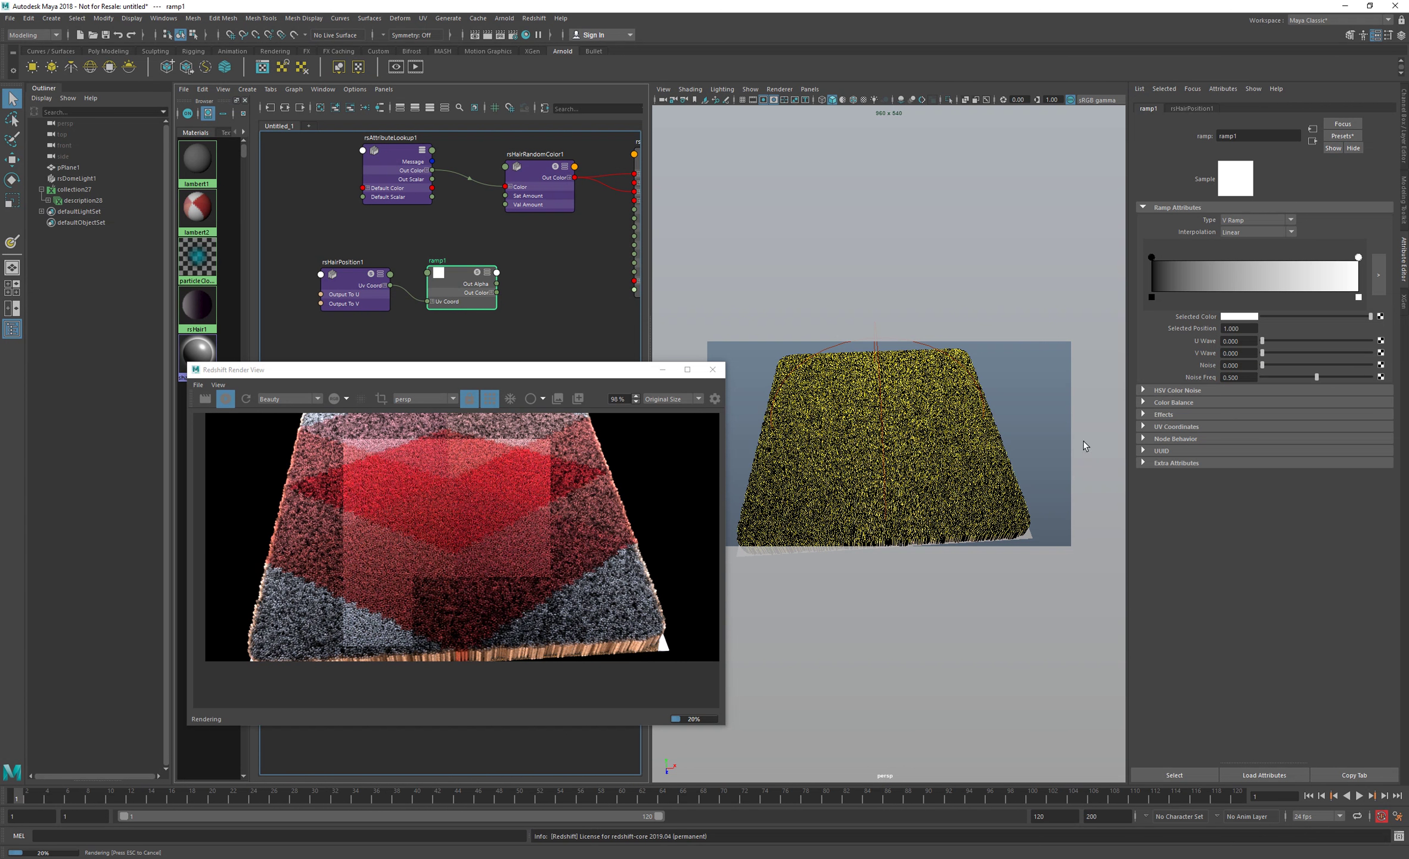
drag(497, 292, 565, 280)
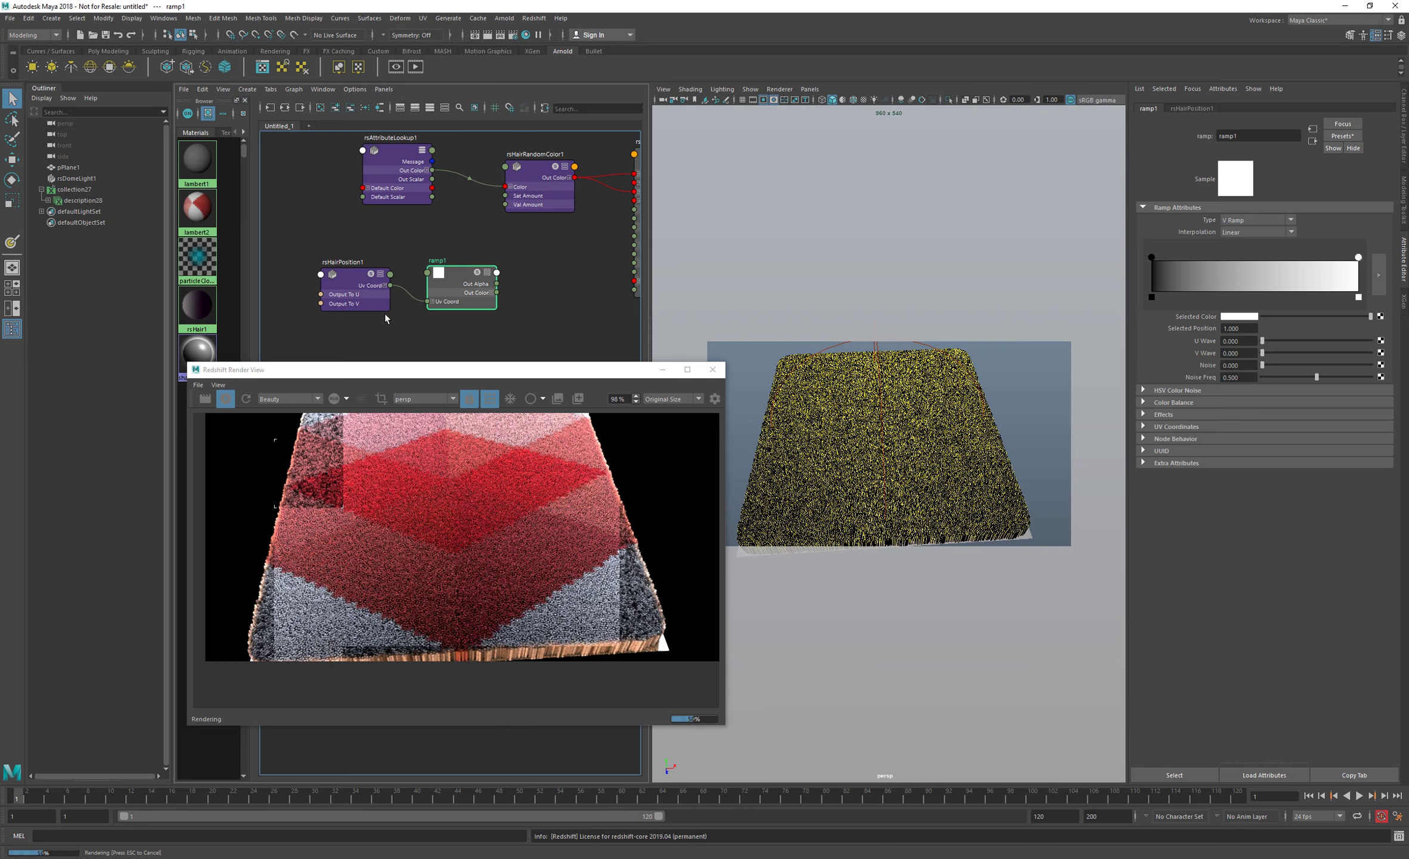
drag(347, 279, 330, 284)
click(453, 271)
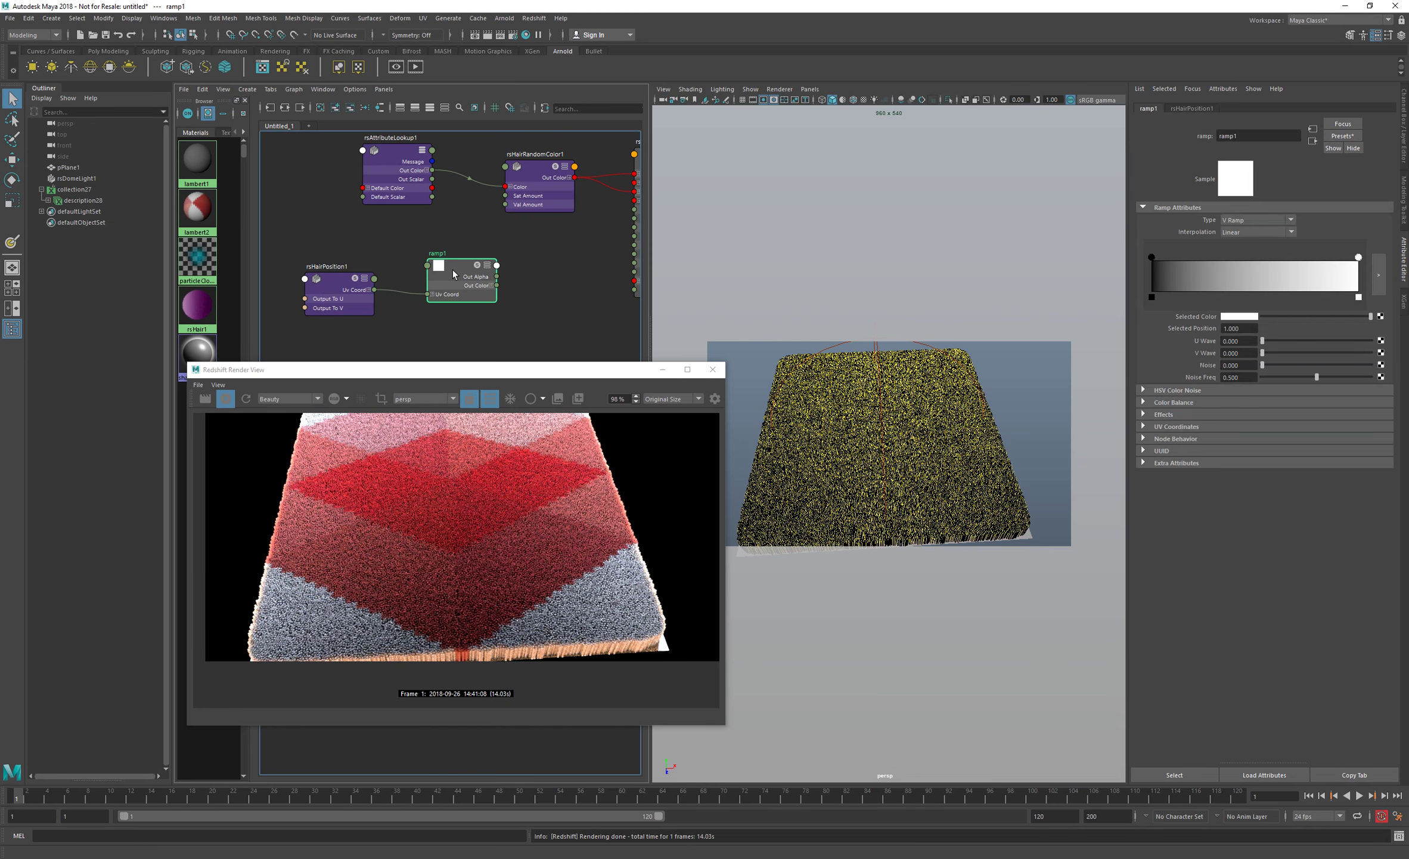
drag(476, 286, 487, 281)
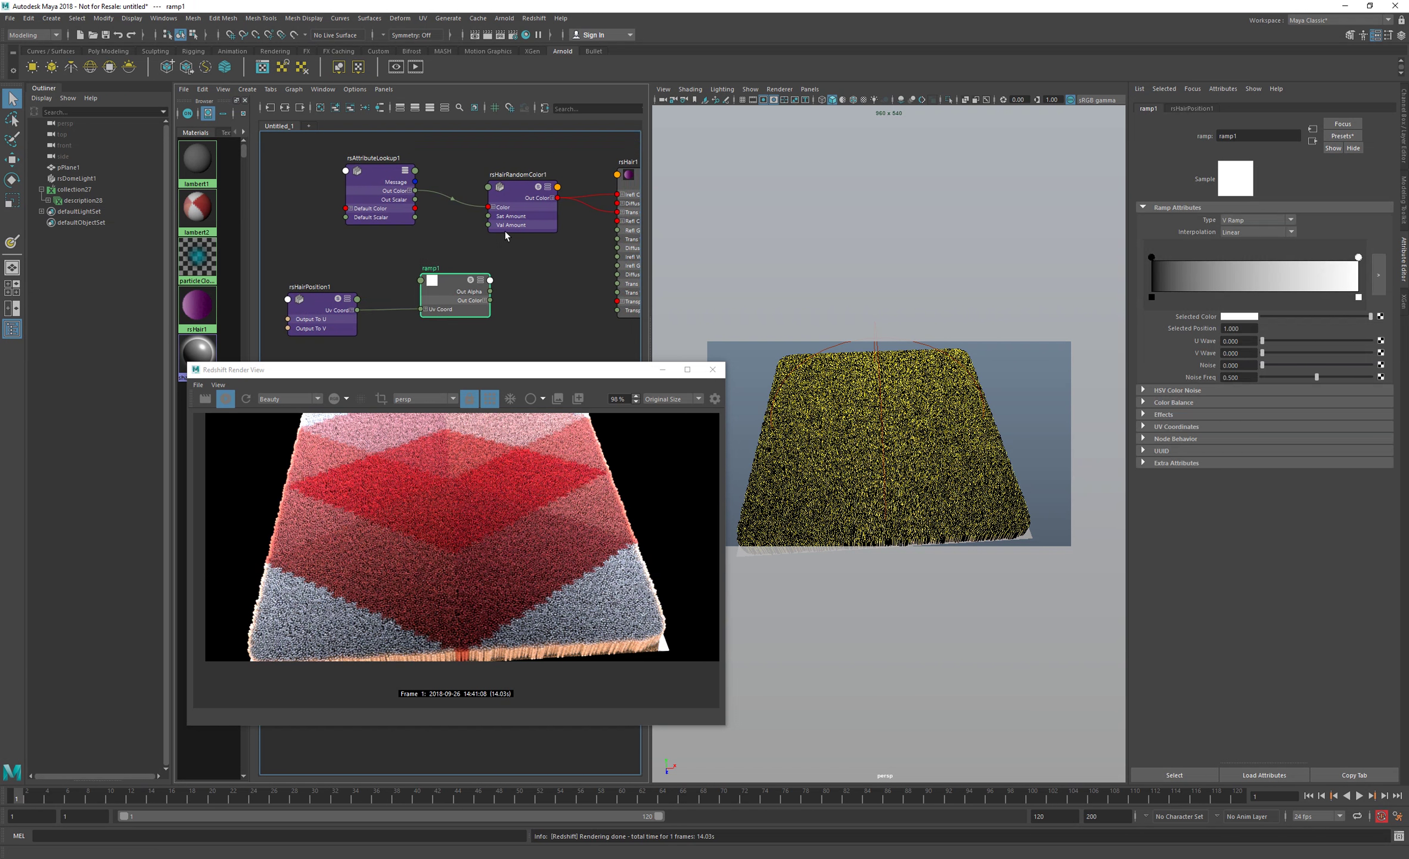
- Connect ramp1's Out Color to rsHair1's transmission color and to the other color input driven by rsHairRandomColor1, replacing both links
alt+middle_drag(506, 236, 511, 235)
drag(496, 298, 621, 193)
drag(495, 298, 622, 210)
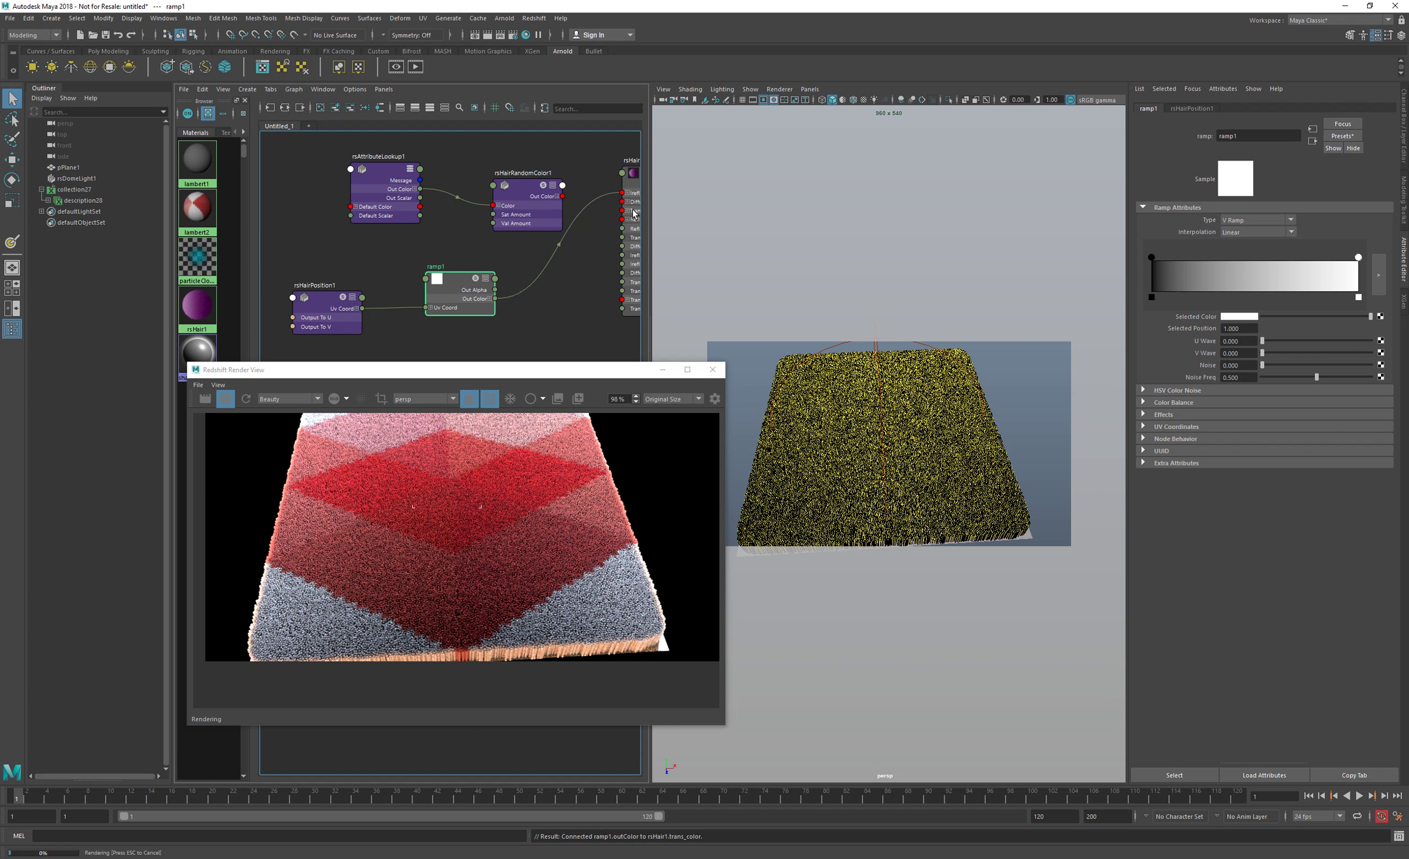
- Connect rsHairRandomColor1 to the Selected Color of ramp1's white end, and check the random color and attribute lookup nodes
mouse_move(516, 186)
mouse_down()
mouse_move(503, 177)
mouse_move(514, 184)
mouse_up()
click(477, 293)
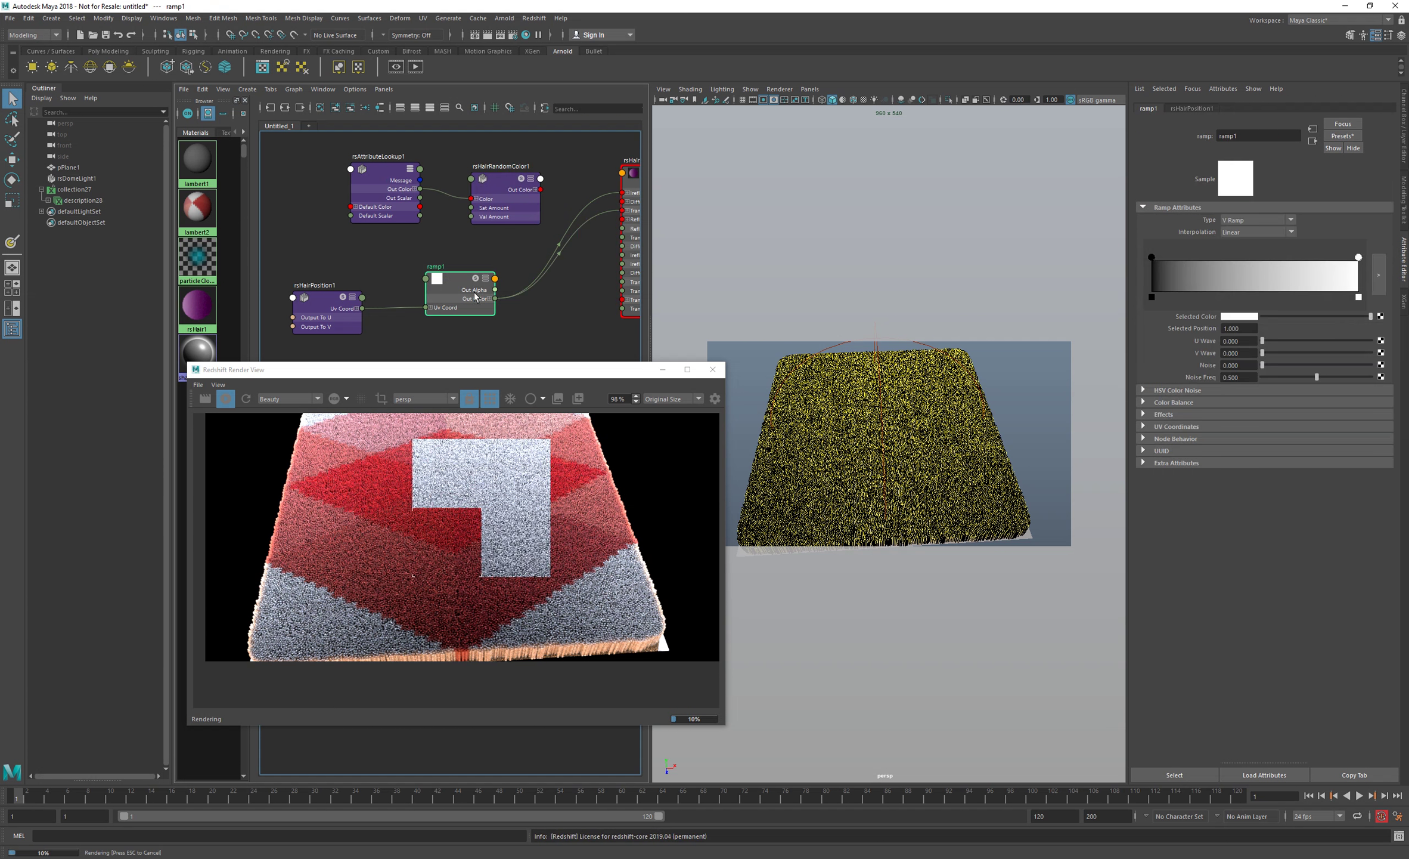
middle_drag(579, 174, 1196, 327)
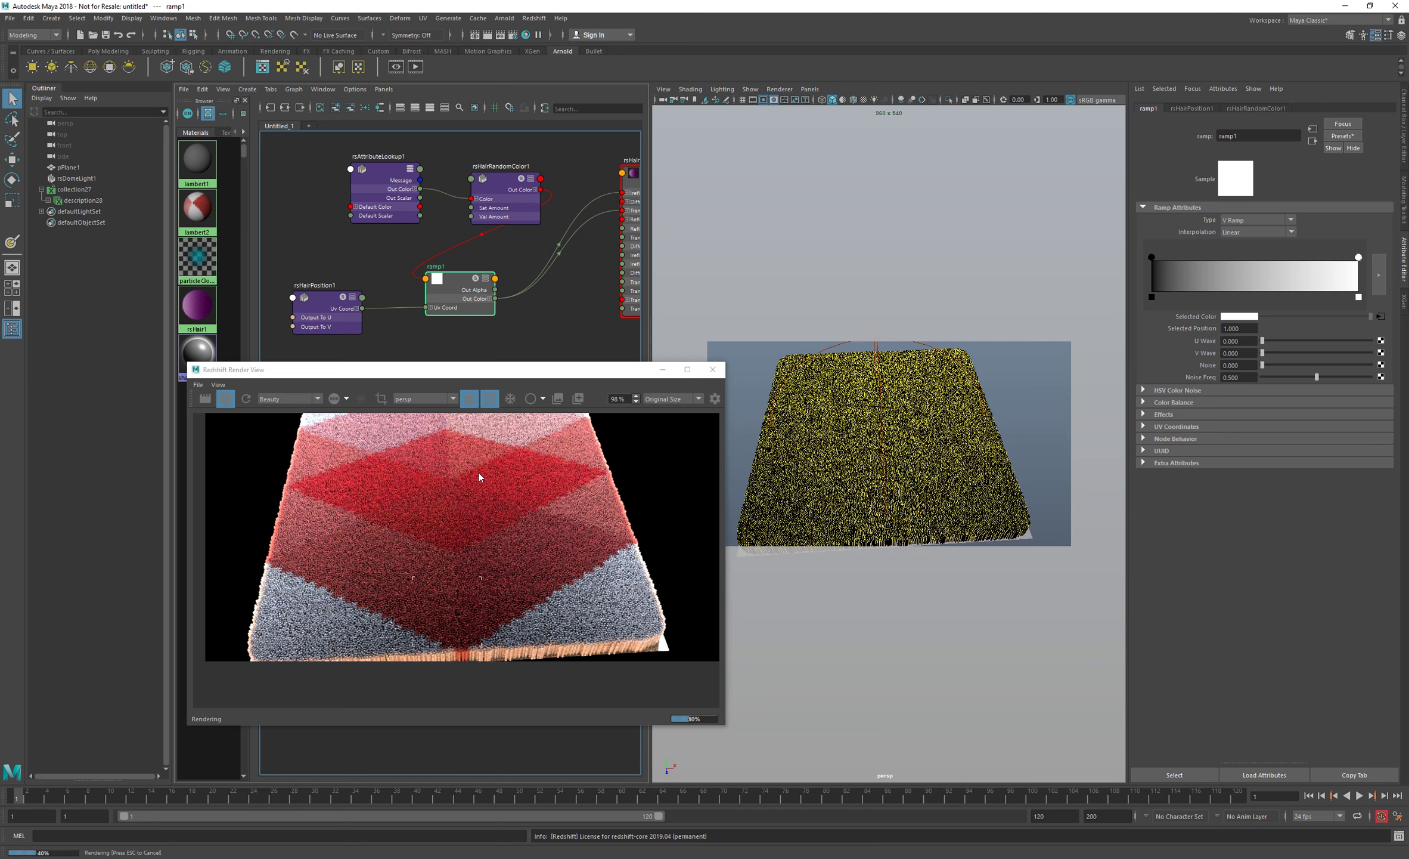
click(509, 191)
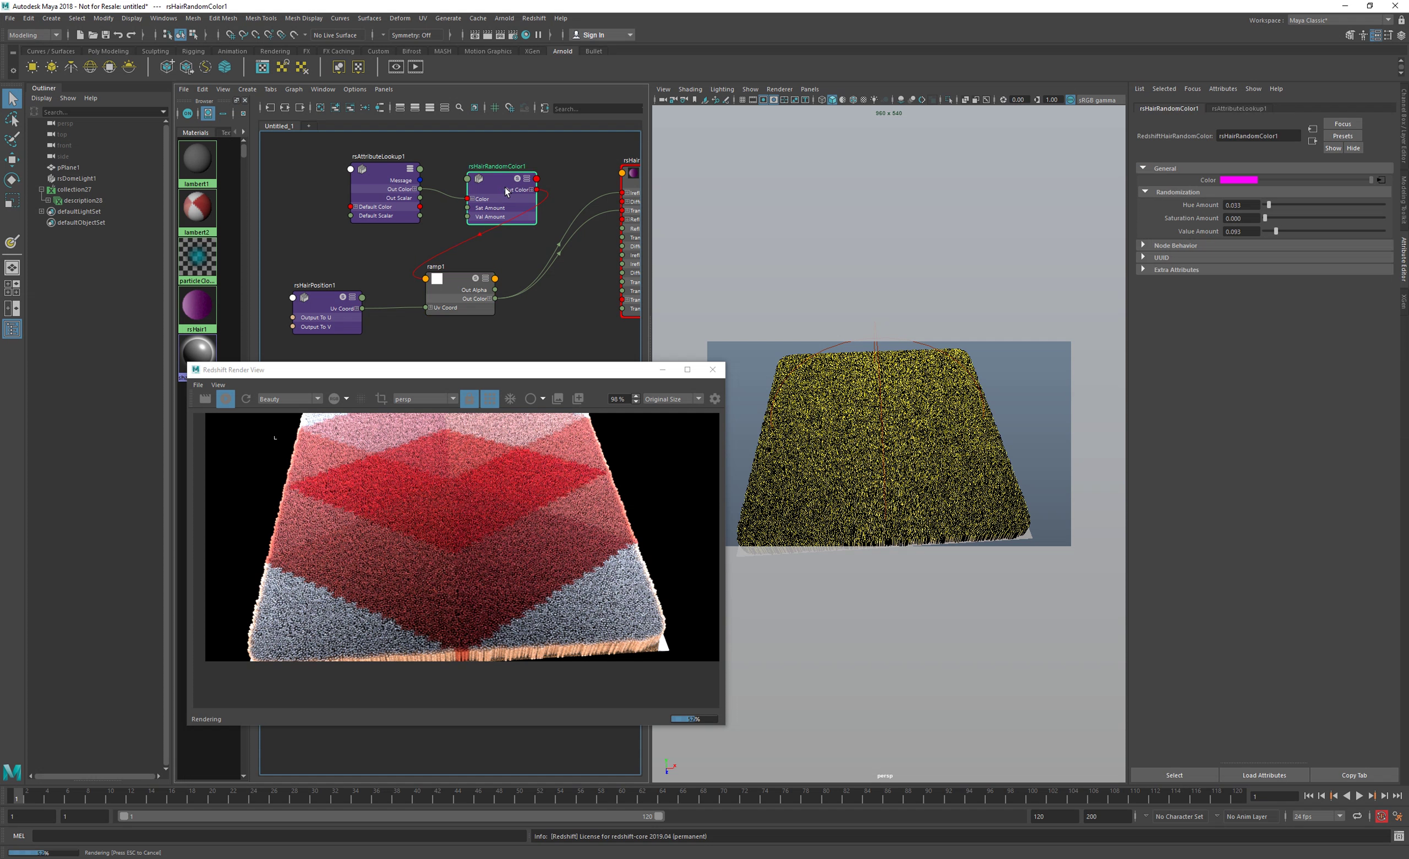
click(381, 170)
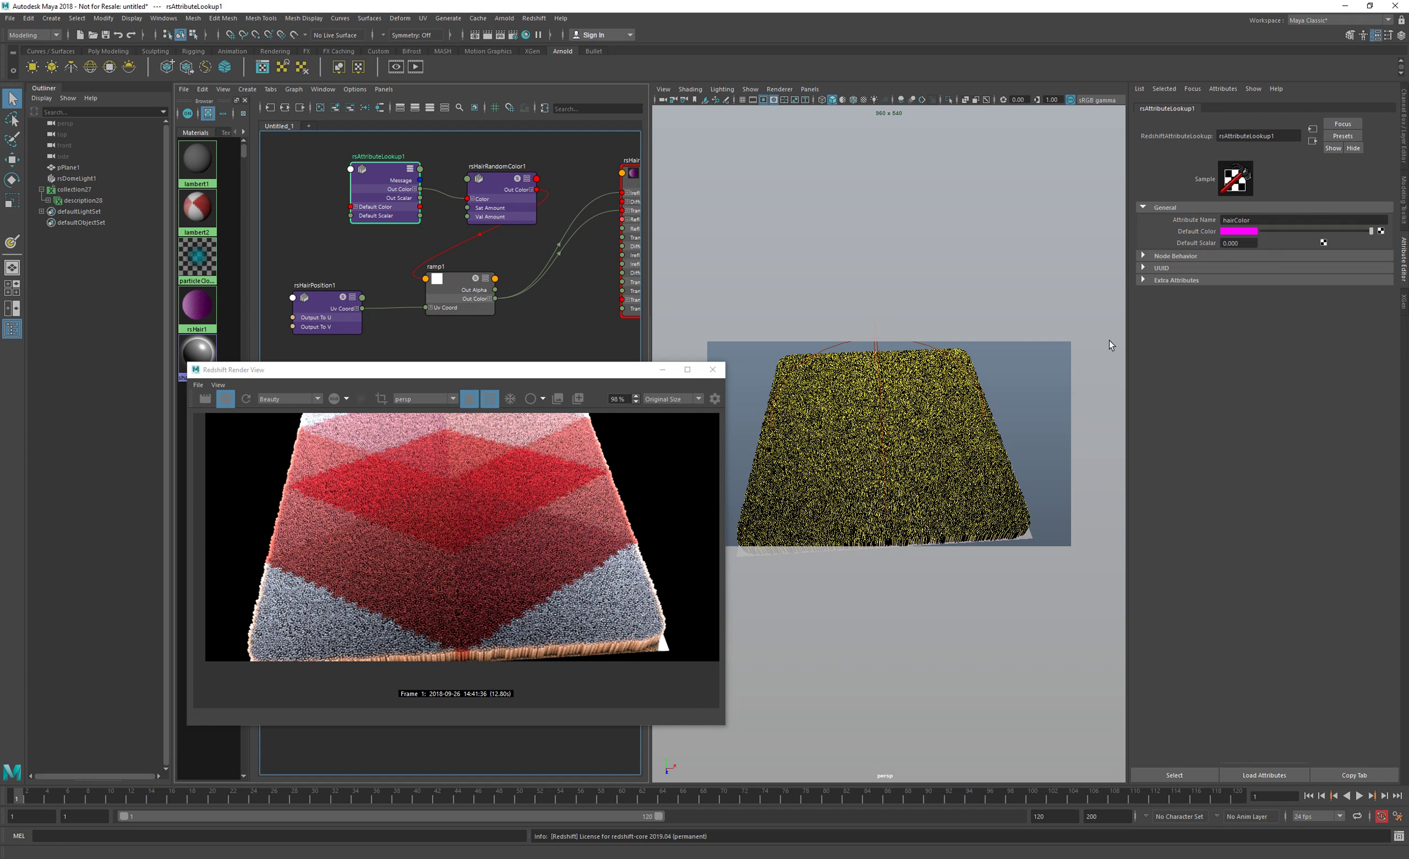
- Stop the interactive Redshift render and close the render view
alt+middle_drag(887, 441, 888, 431)
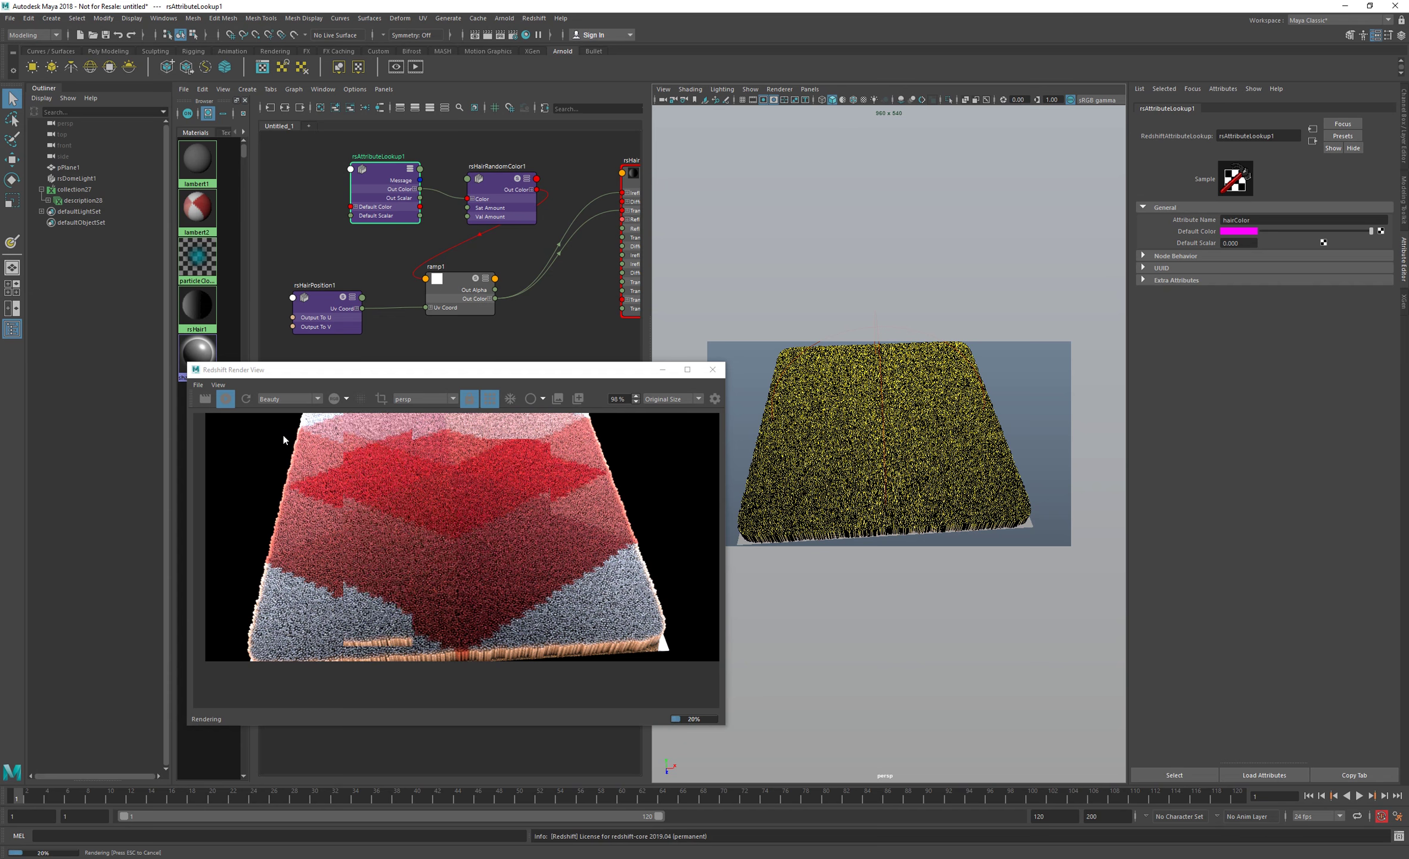
click(226, 399)
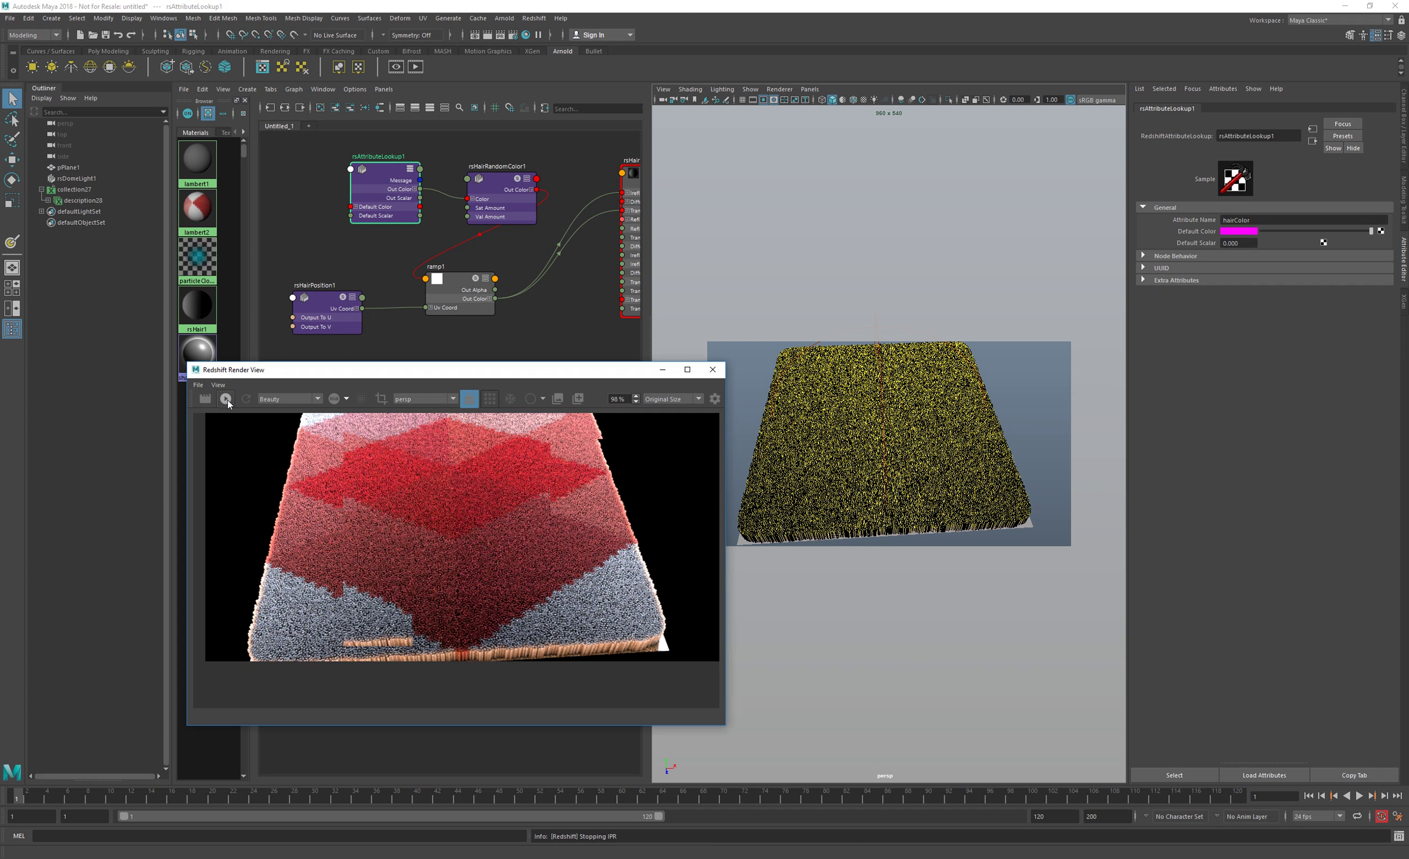
click(712, 369)
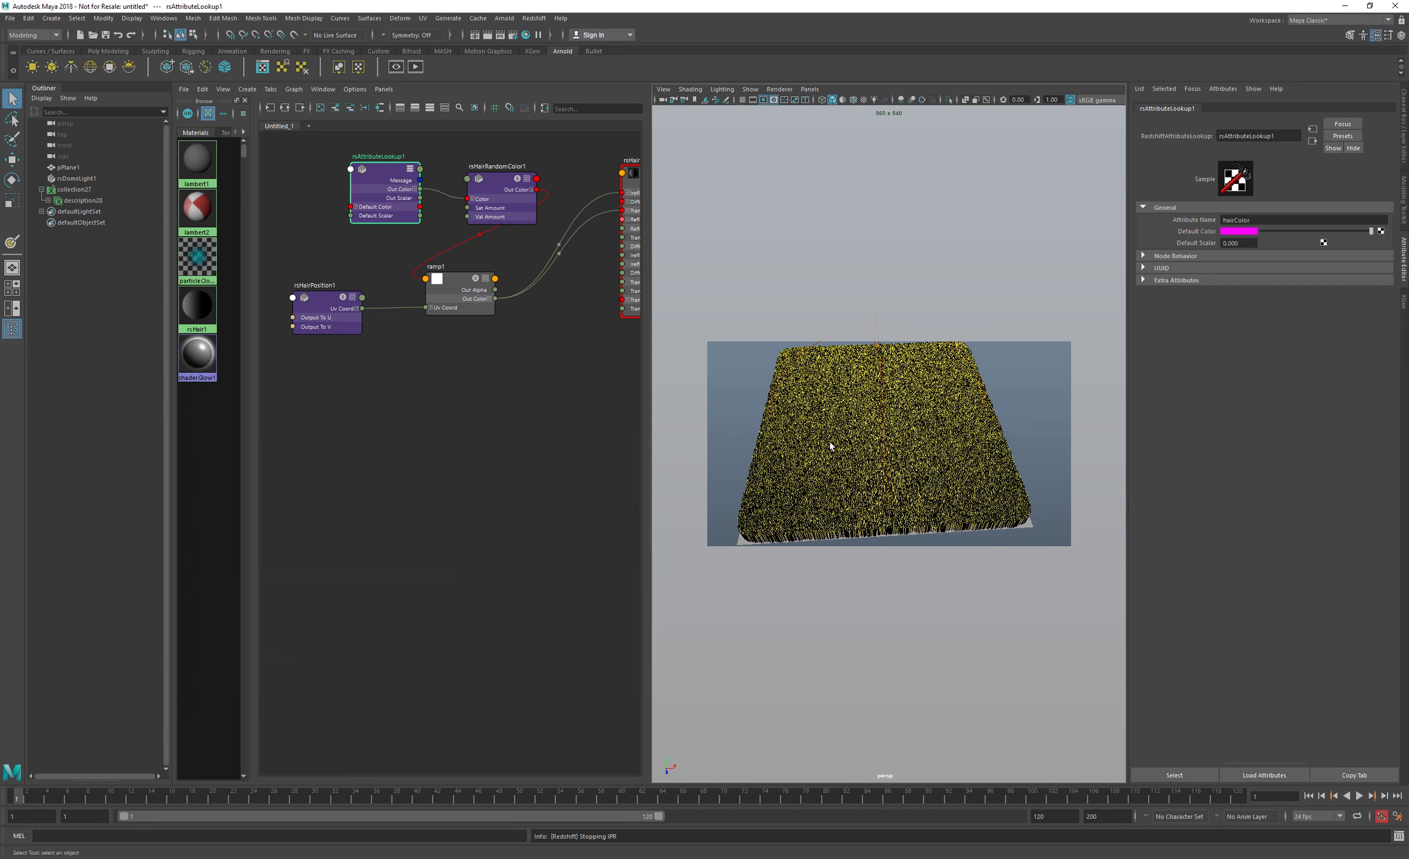
- Select description28 and open its XGen preview and output settings, with the hair patch viewed from a corner
alt+drag(865, 471, 908, 460)
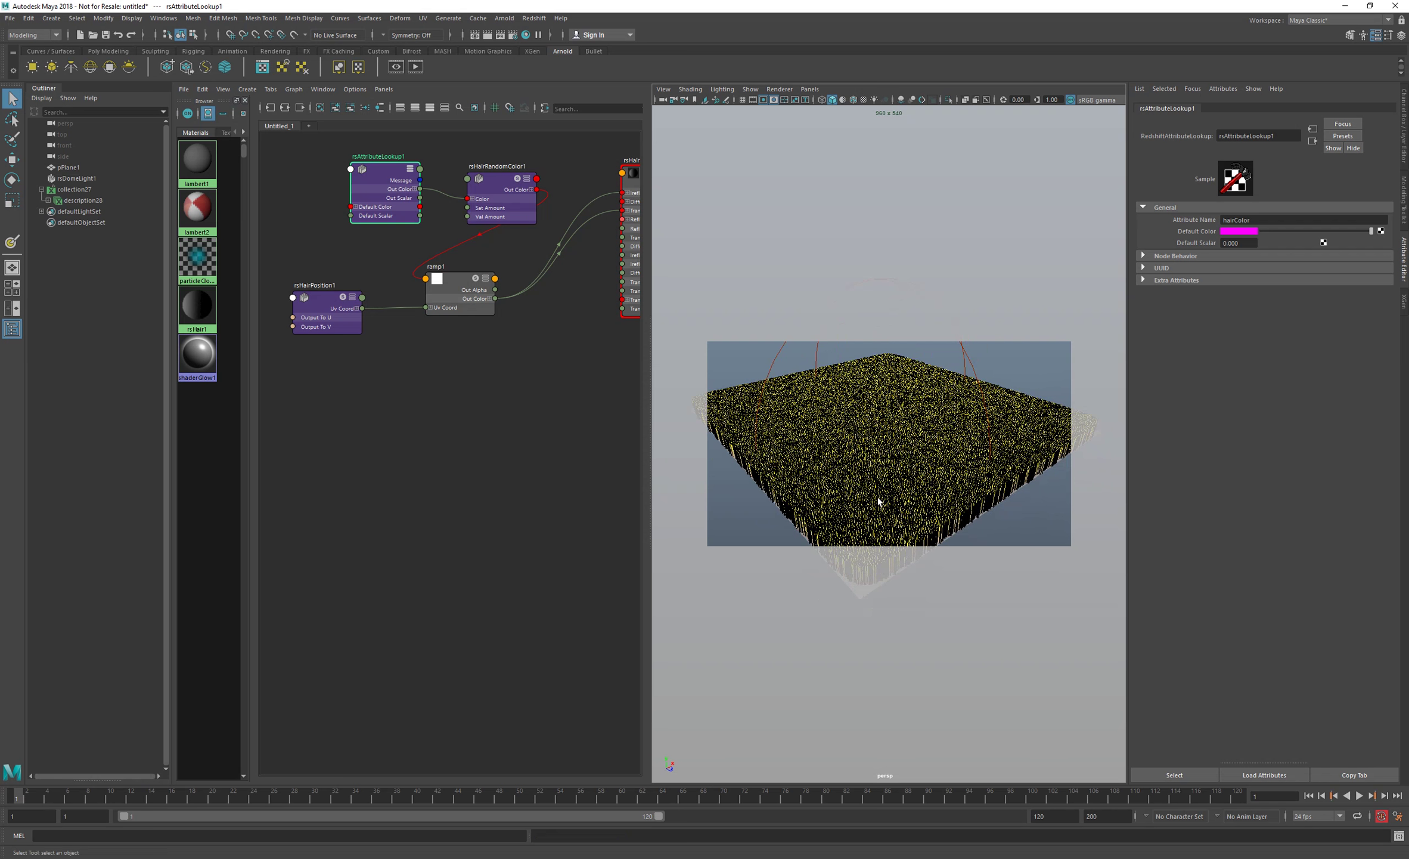
click(861, 602)
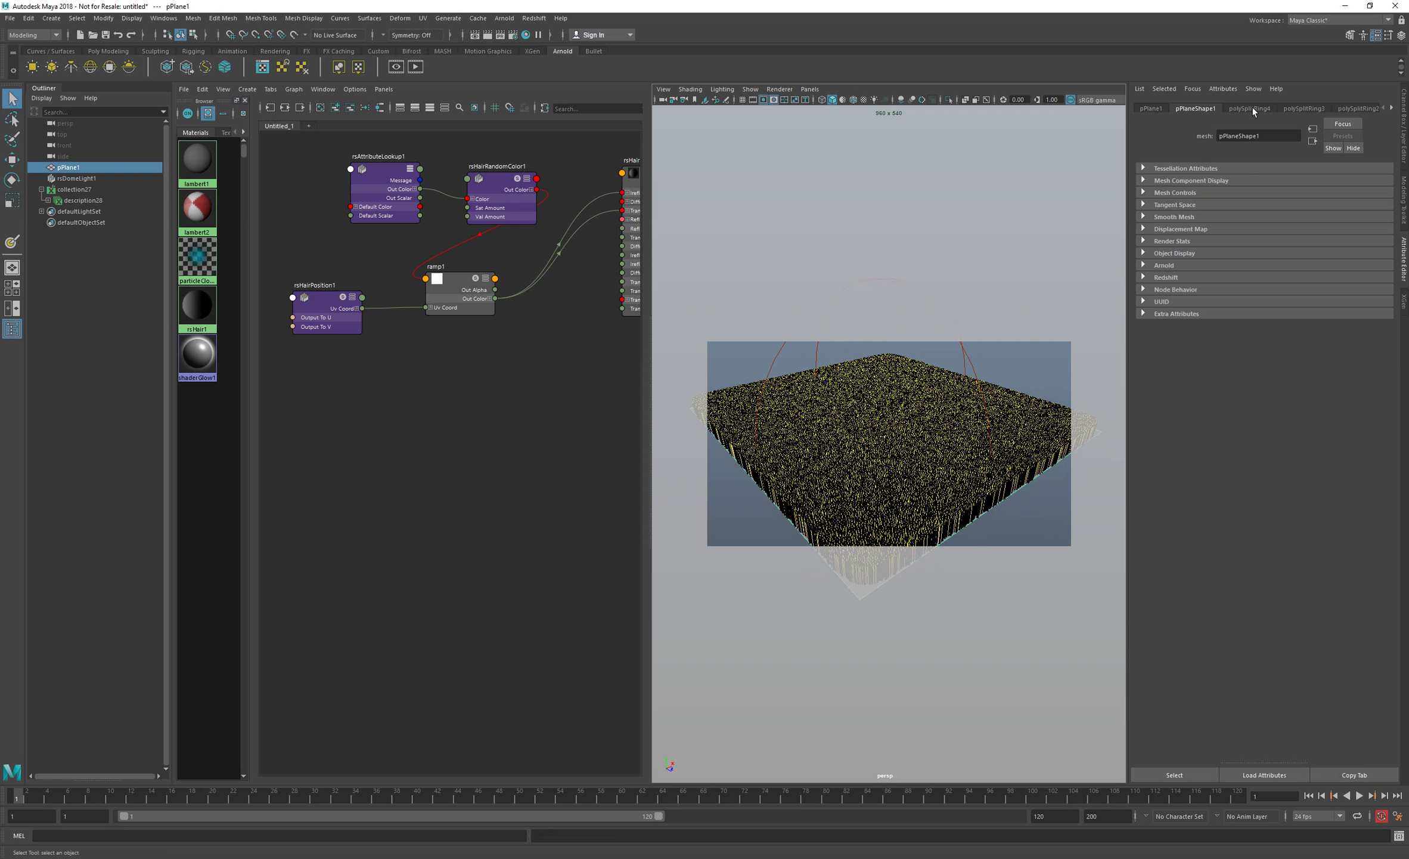
click(105, 201)
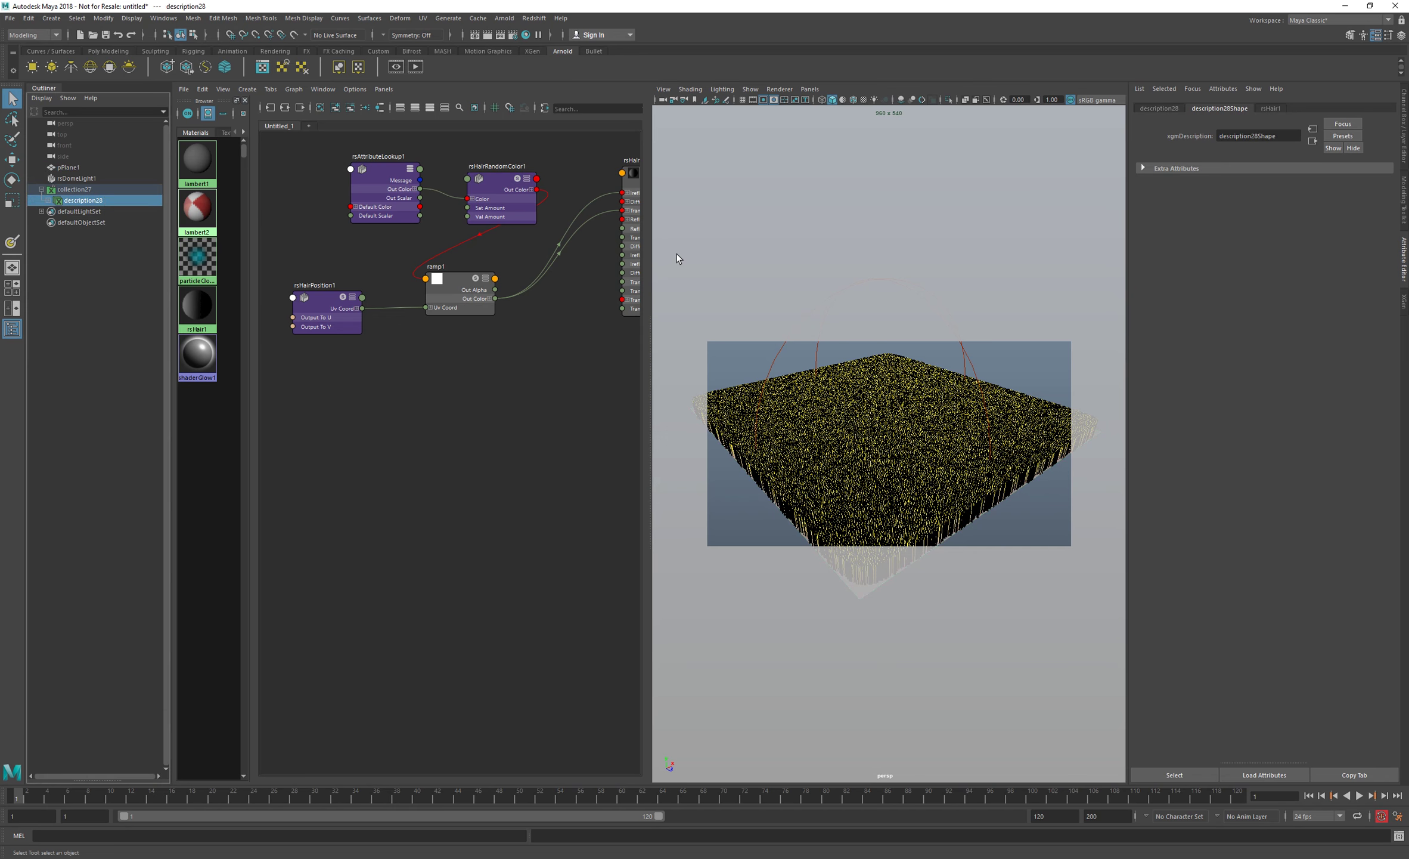
click(1404, 301)
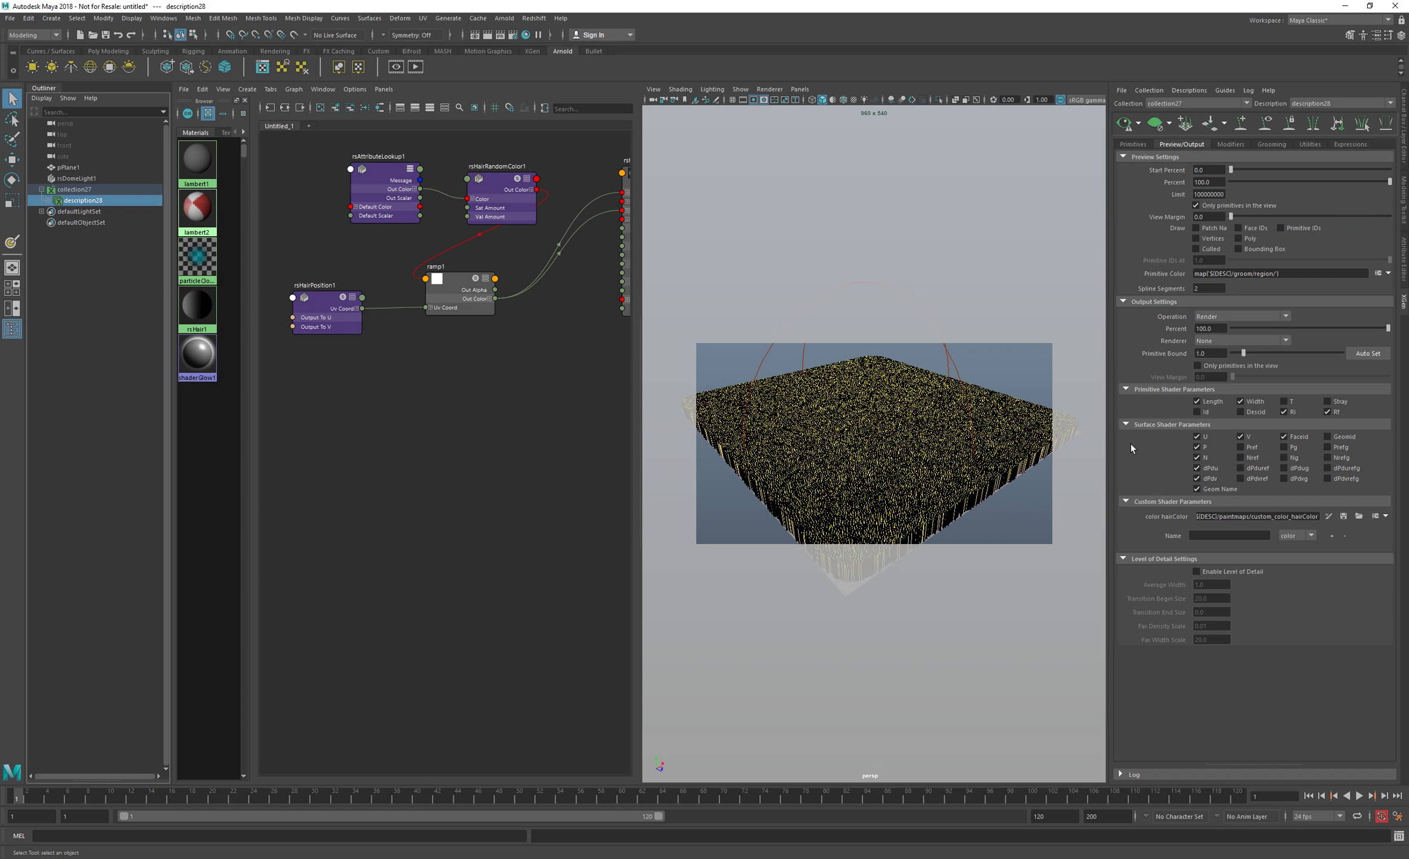
alt+drag(935, 442, 903, 440)
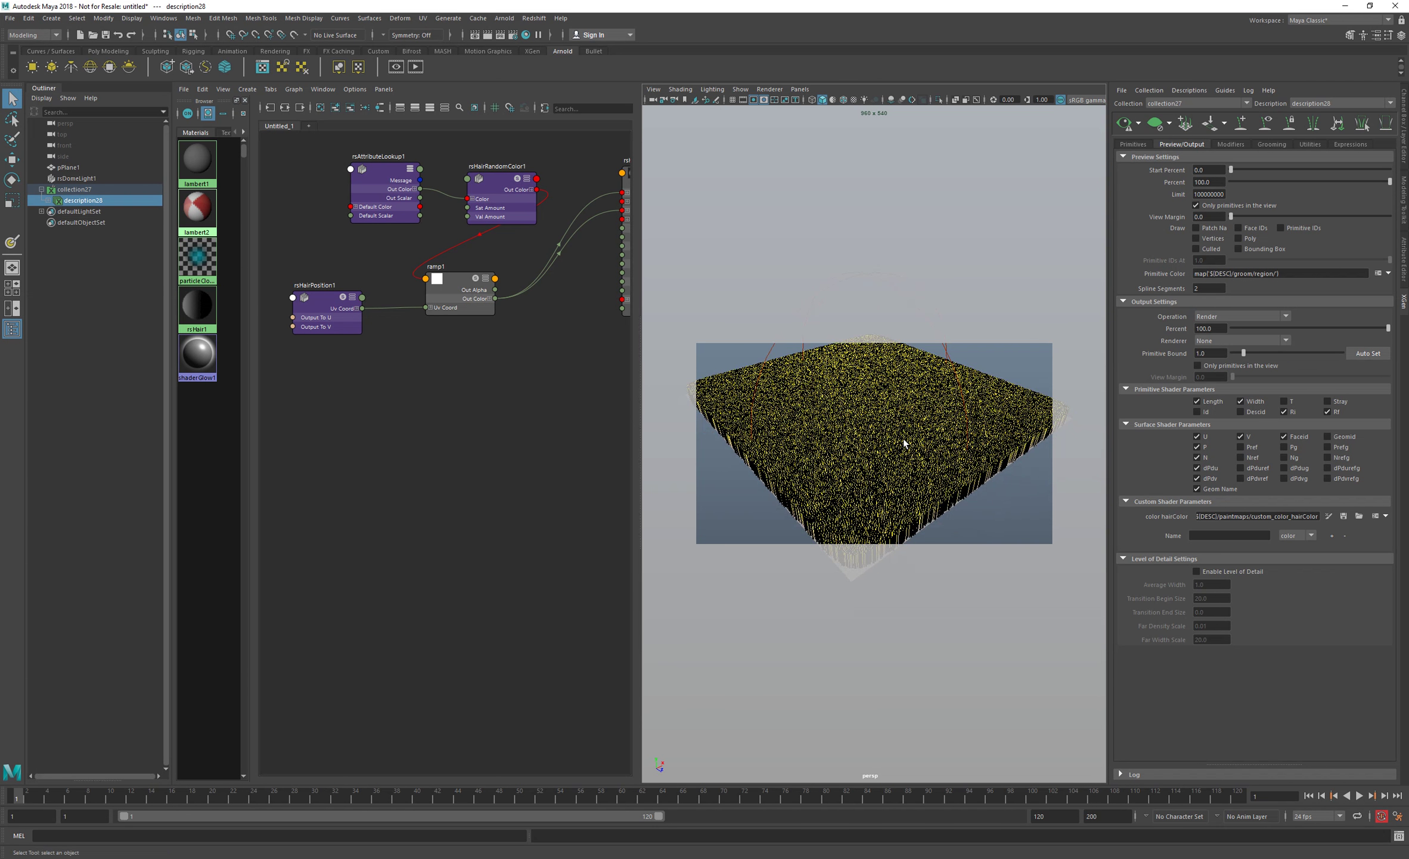